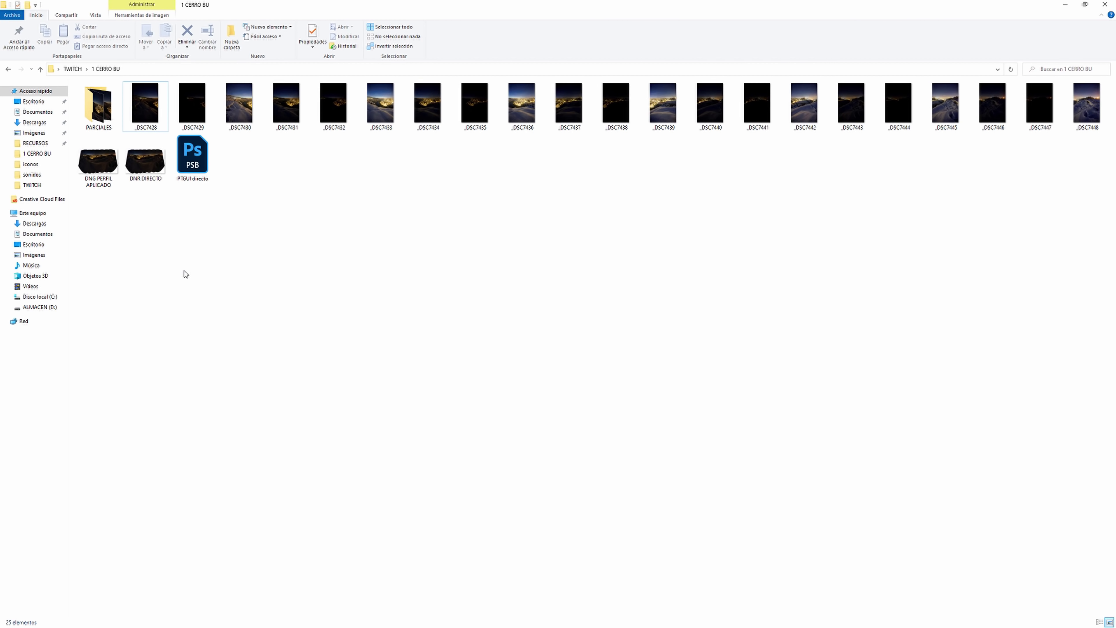
Step: Select the raw frames _DSC7428–_DSC7448, then narrow the selection to the first three-shot bracket
click(145, 106)
shift+click(1095, 121)
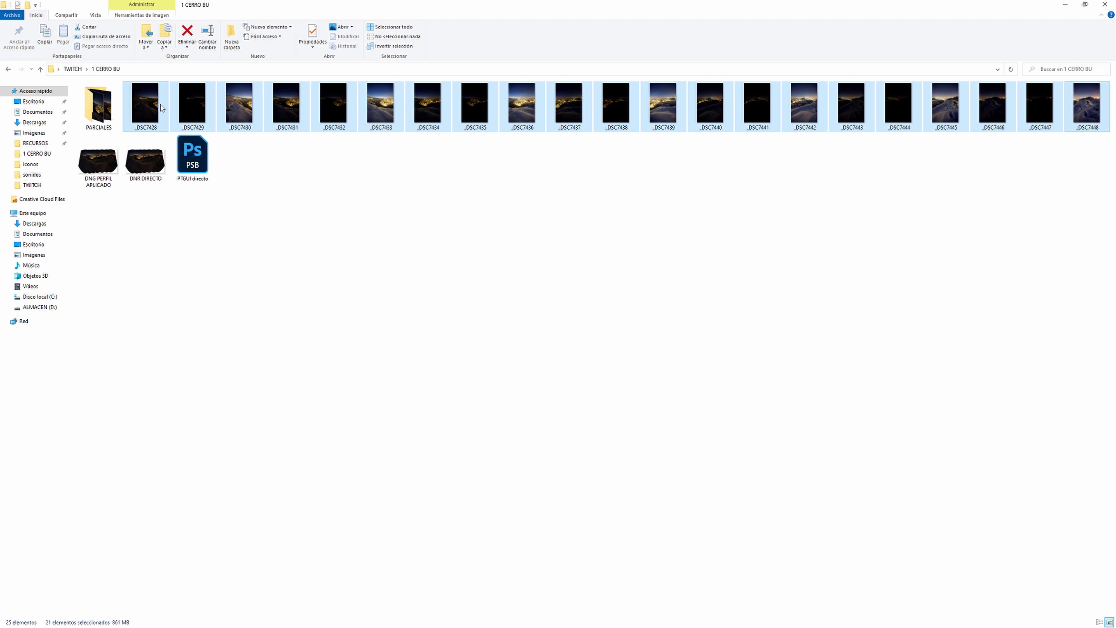
click(152, 104)
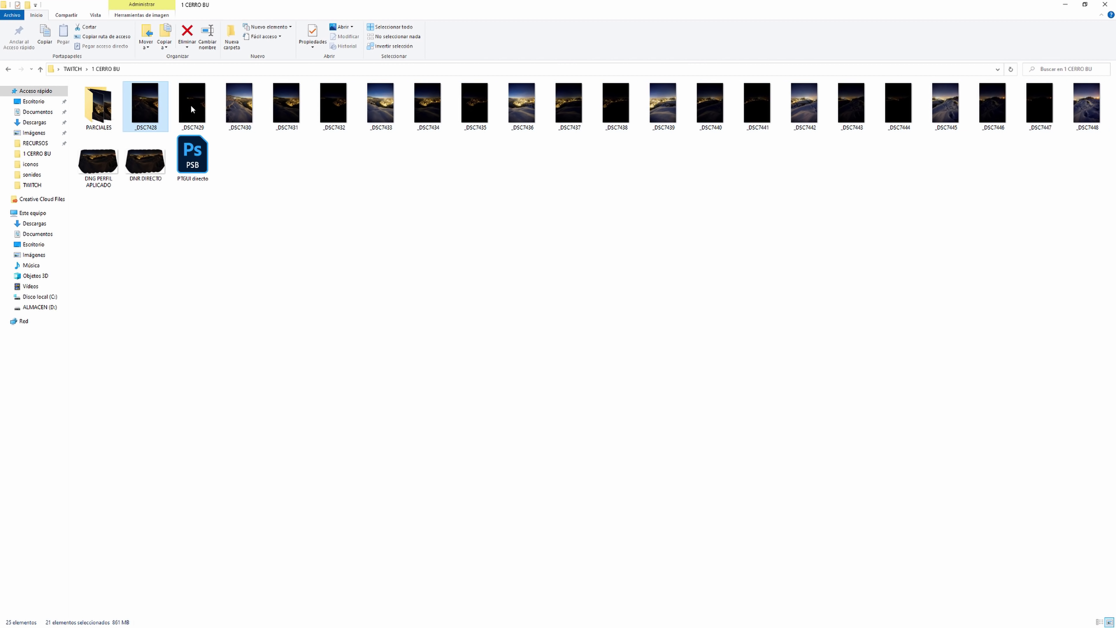
shift+click(234, 110)
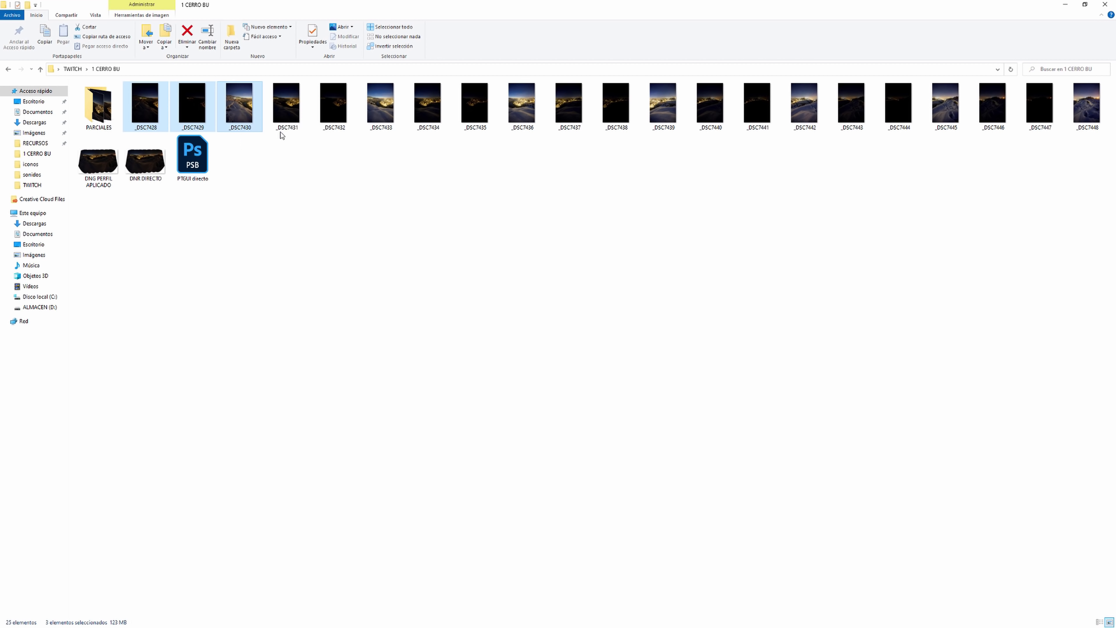
Step: Select the next brackets, then reselect _DSC7428 and bring up its open-with options
mouse_move(287, 143)
mouse_down()
mouse_move(360, 131)
mouse_move(391, 143)
mouse_up()
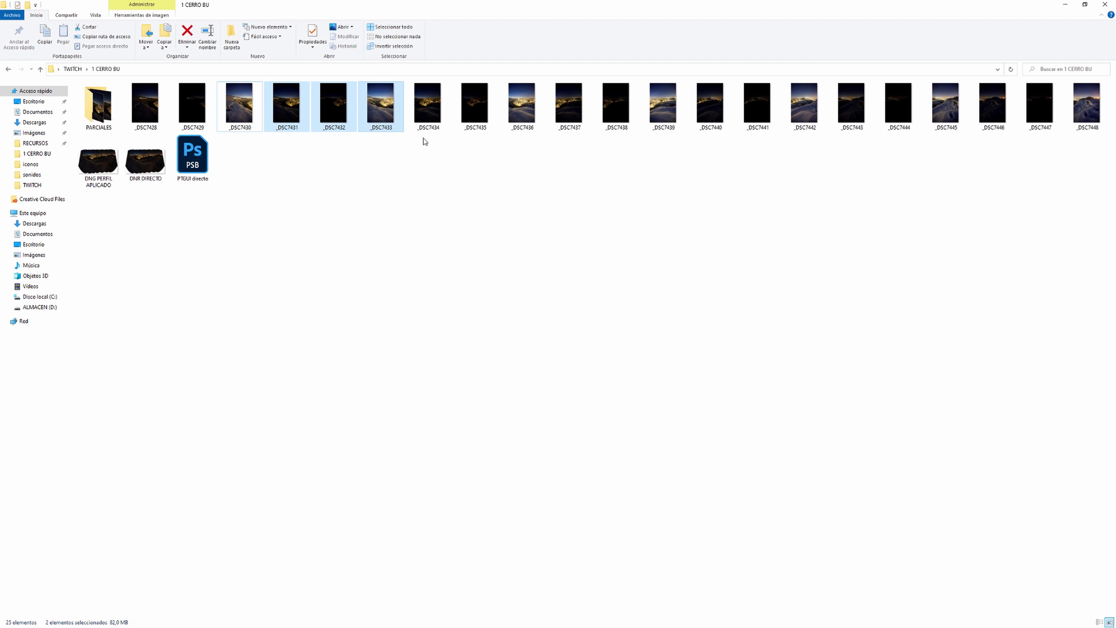
drag(466, 152, 727, 129)
click(149, 112)
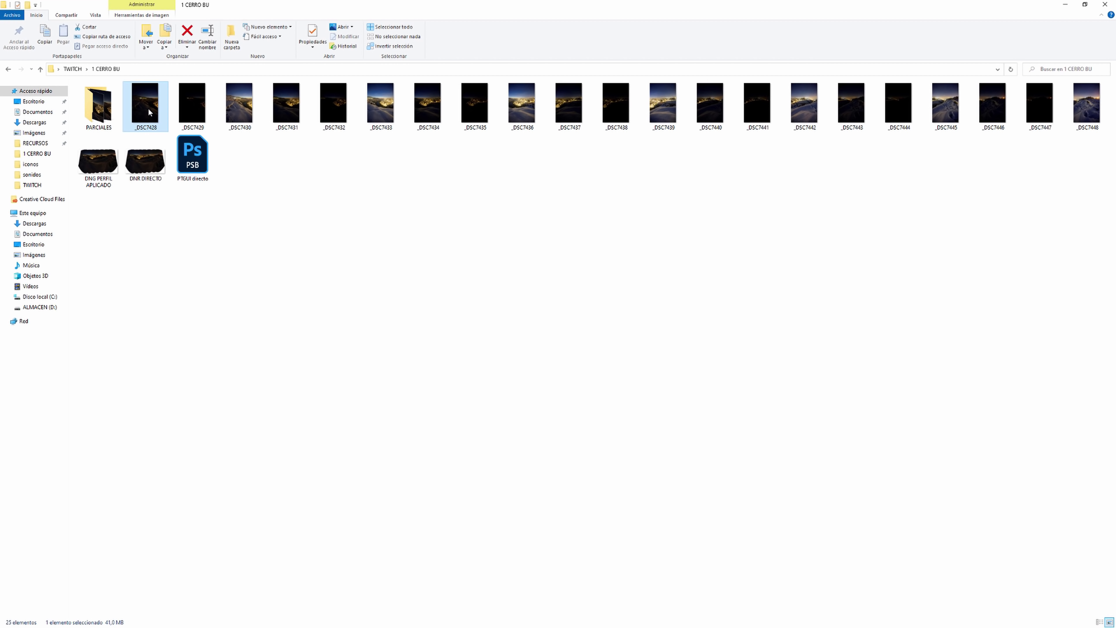
right_click(148, 112)
mouse_move(216, 173)
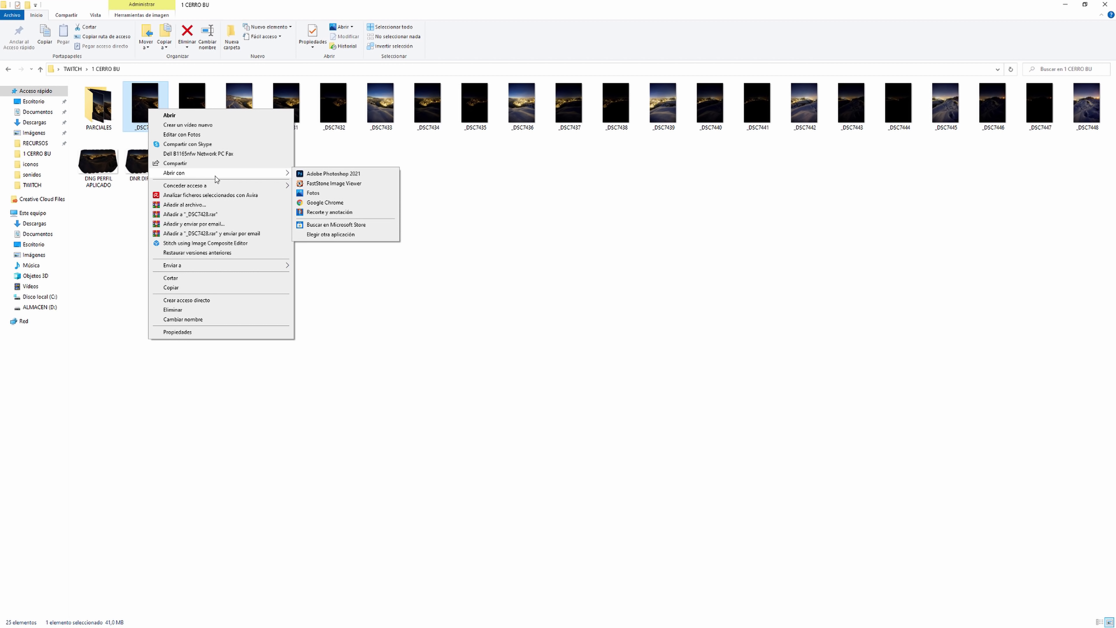
Step: Open _DSC7428 full screen in FastStone Image Viewer and step forward to _DSC7432
click(319, 184)
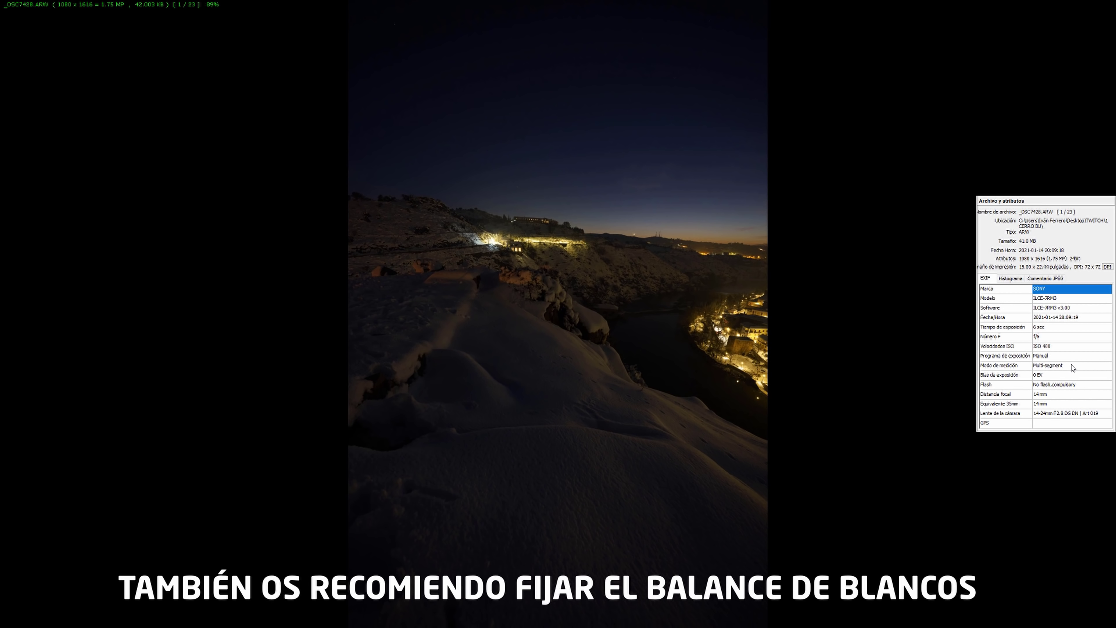
key(Right)
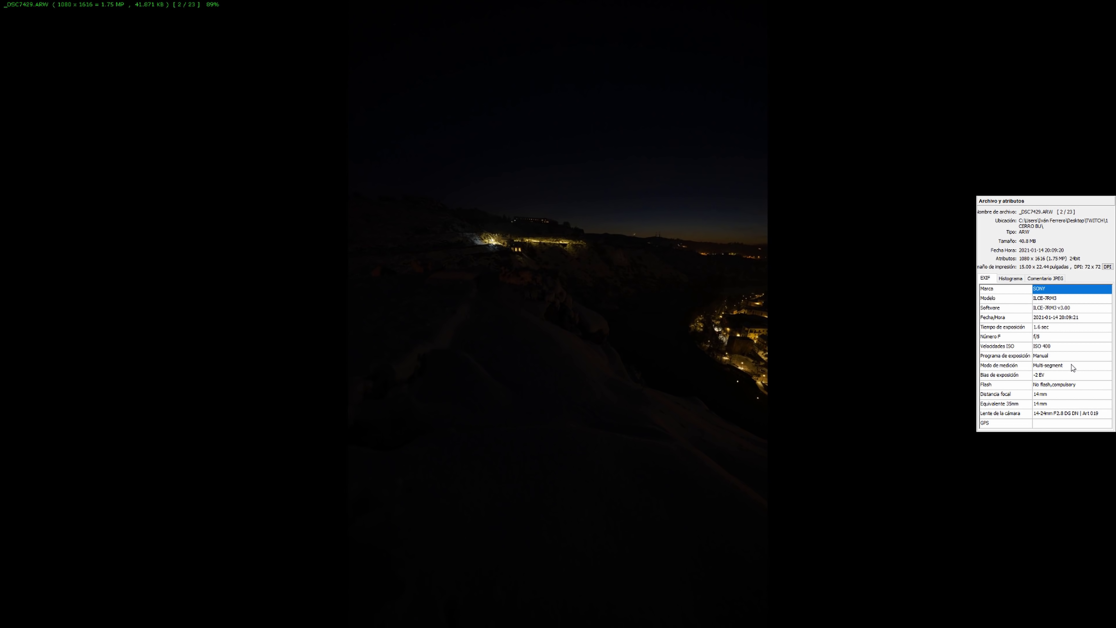
key(Right)
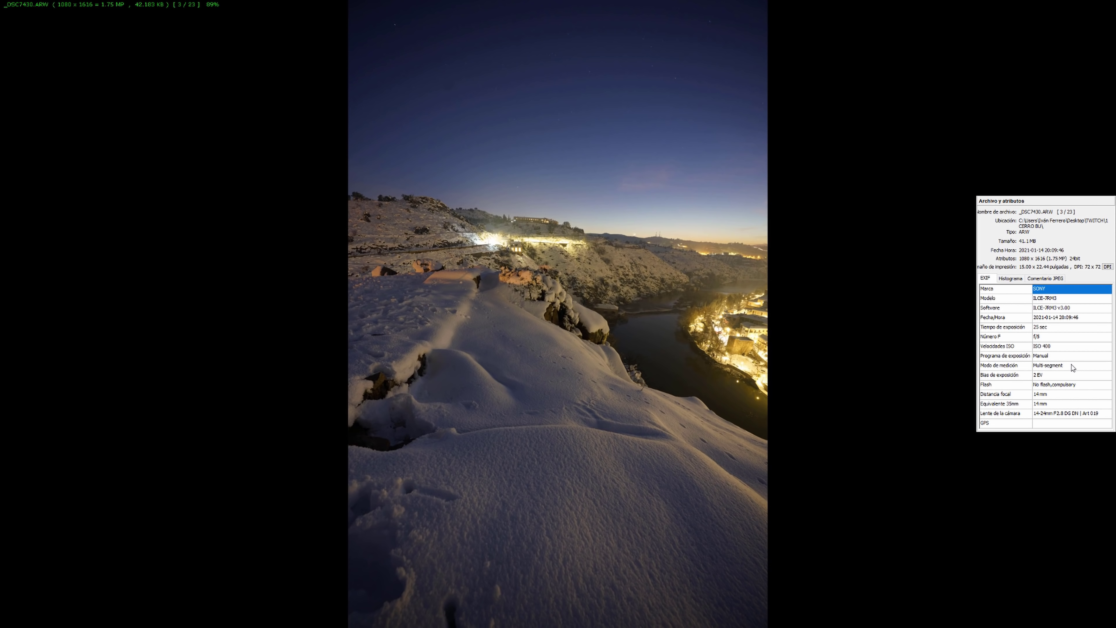
key(Right)
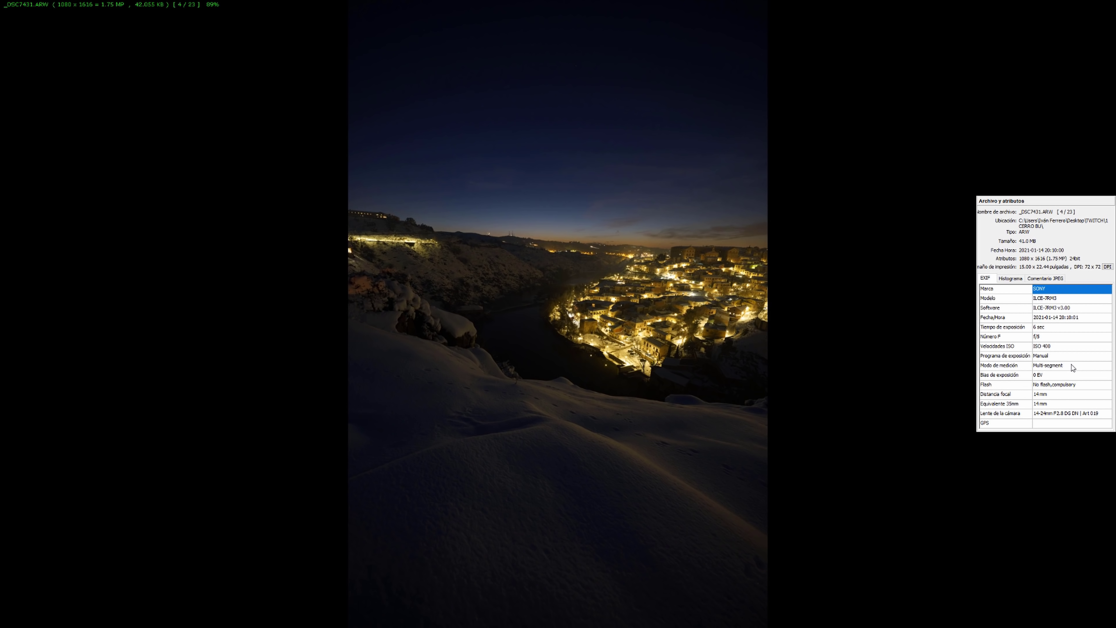
key(Right)
key(Right)
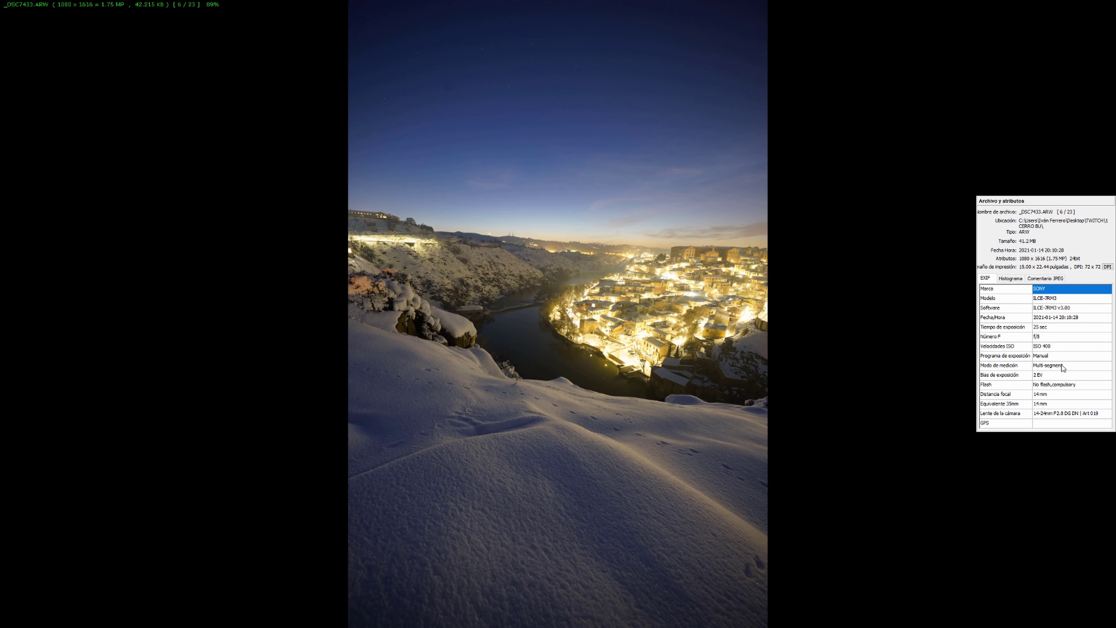
Step: Page forward through the remaining brackets to the DNG PERFIL APLICADO merge
key(Right)
key(Right)
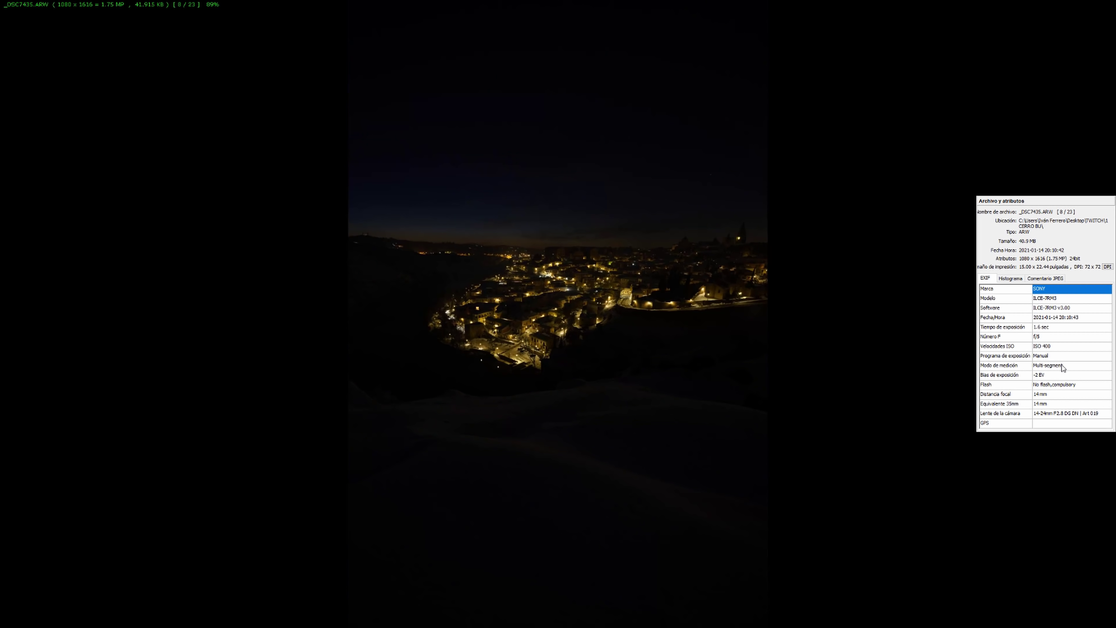
key(Right)
key(Right)
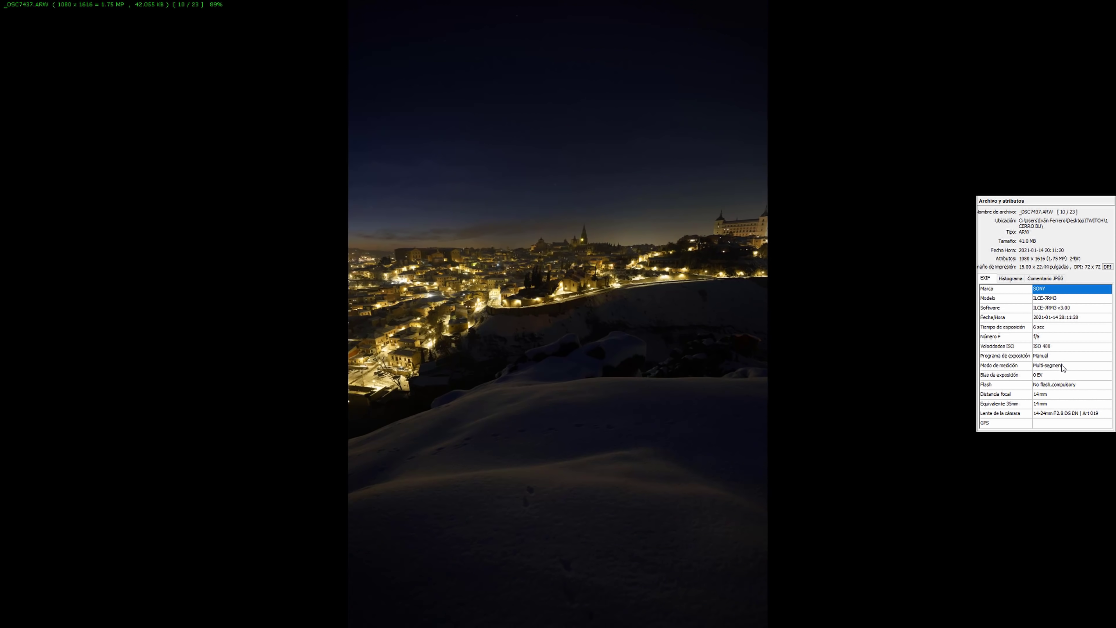
key(Right)
key(Right)
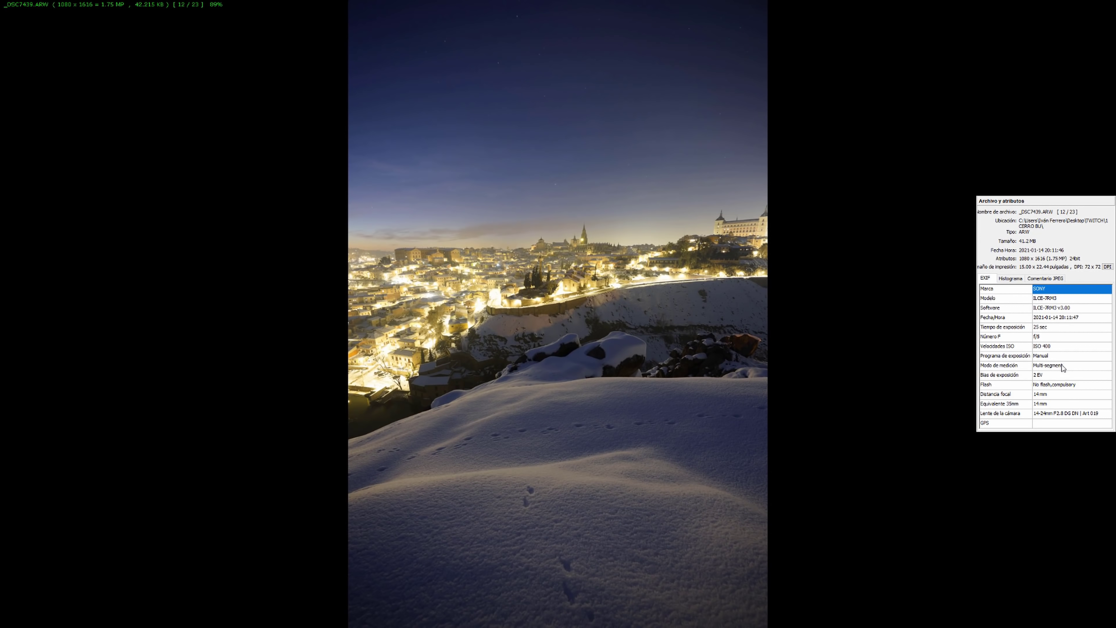
key(Right)
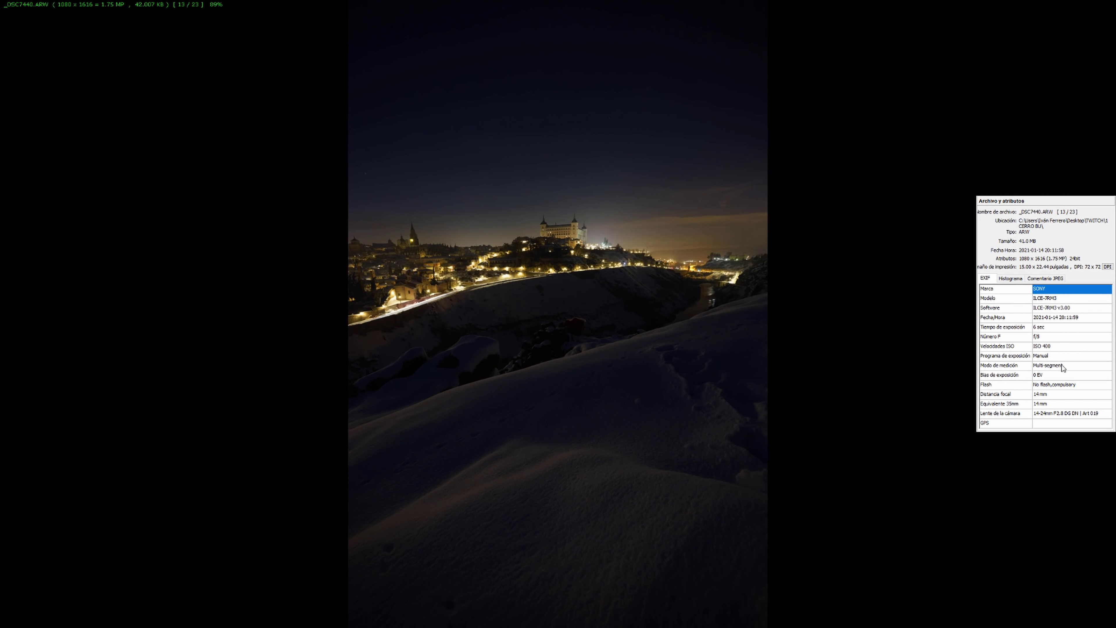
key(Right)
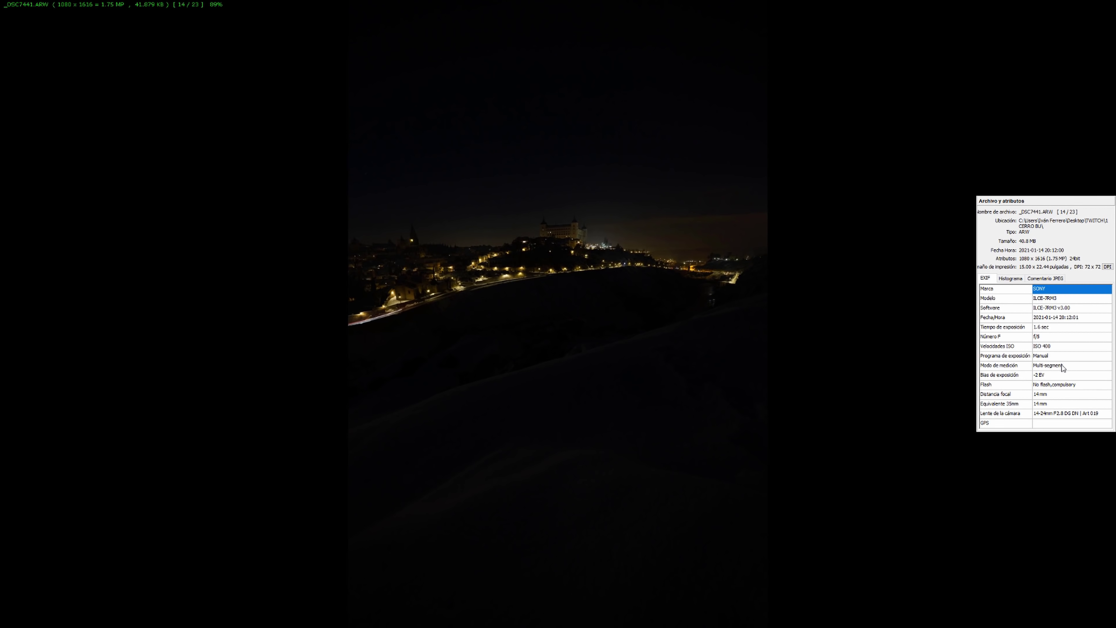
key(Right)
key(Right)
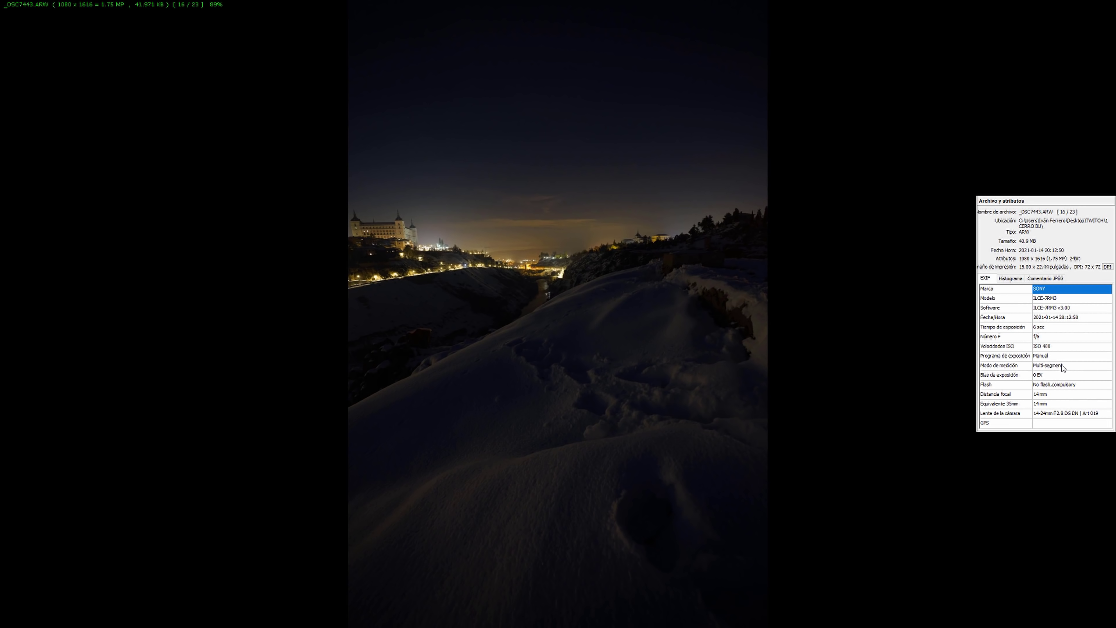
key(Right)
key(Right)
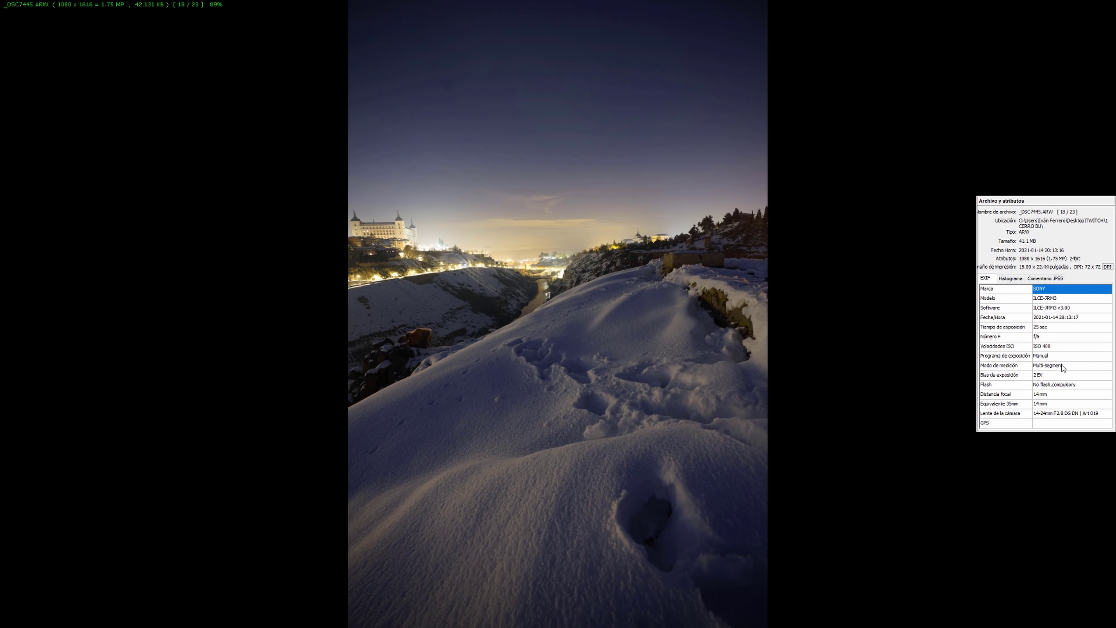
key(Right)
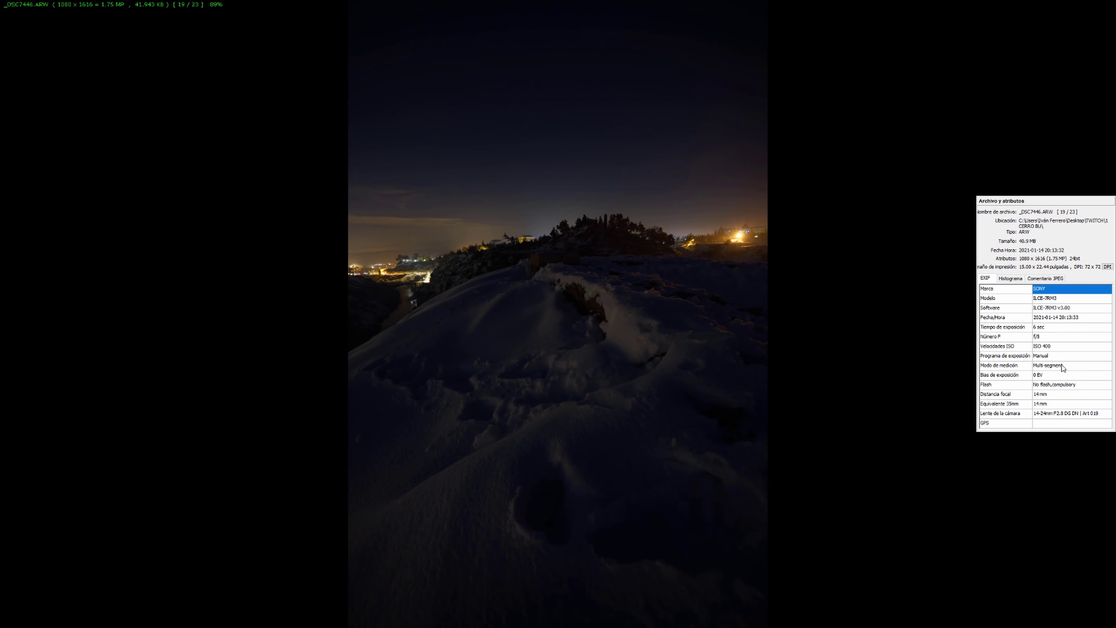
key(Right)
key(Right)
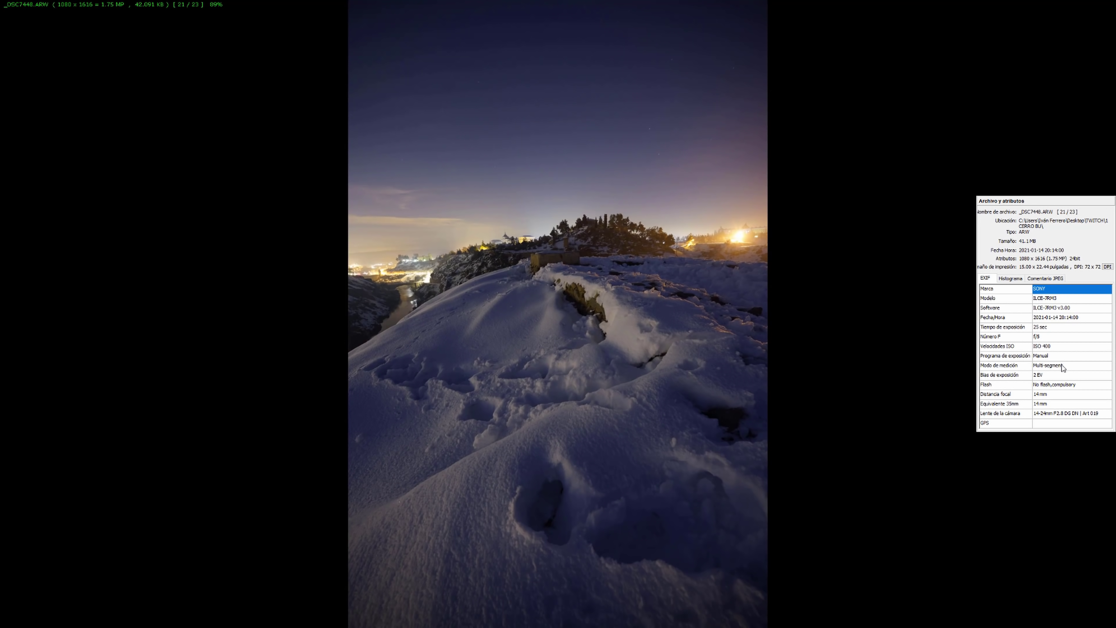
key(Right)
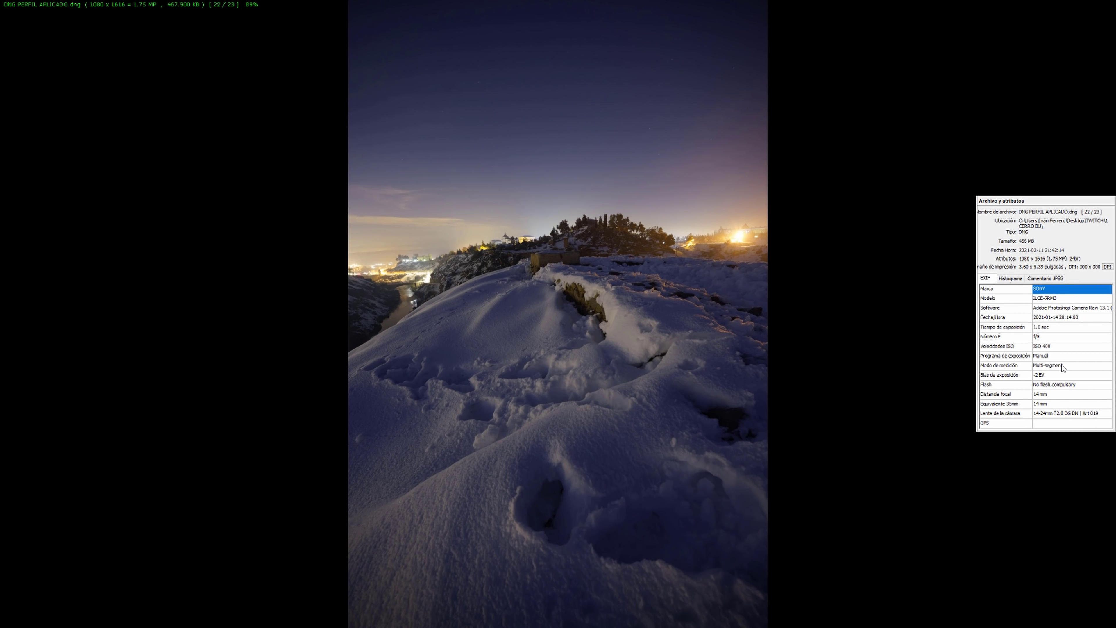
Step: Step back from the DNG merge through the raw frames to _DSC7441
key(Left)
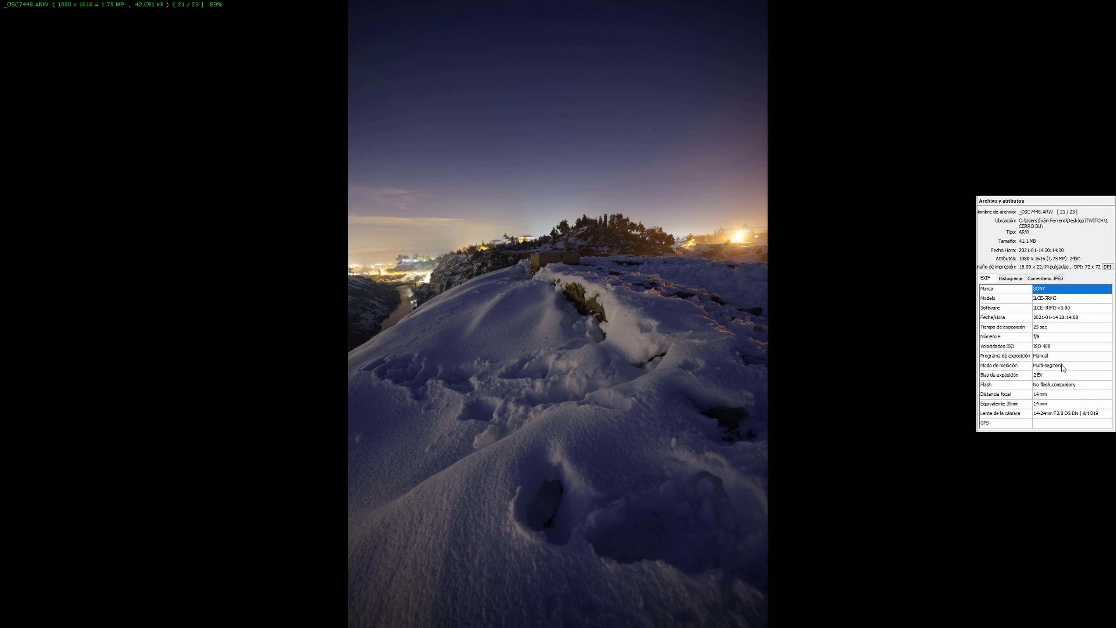
key(Left)
key(Left)
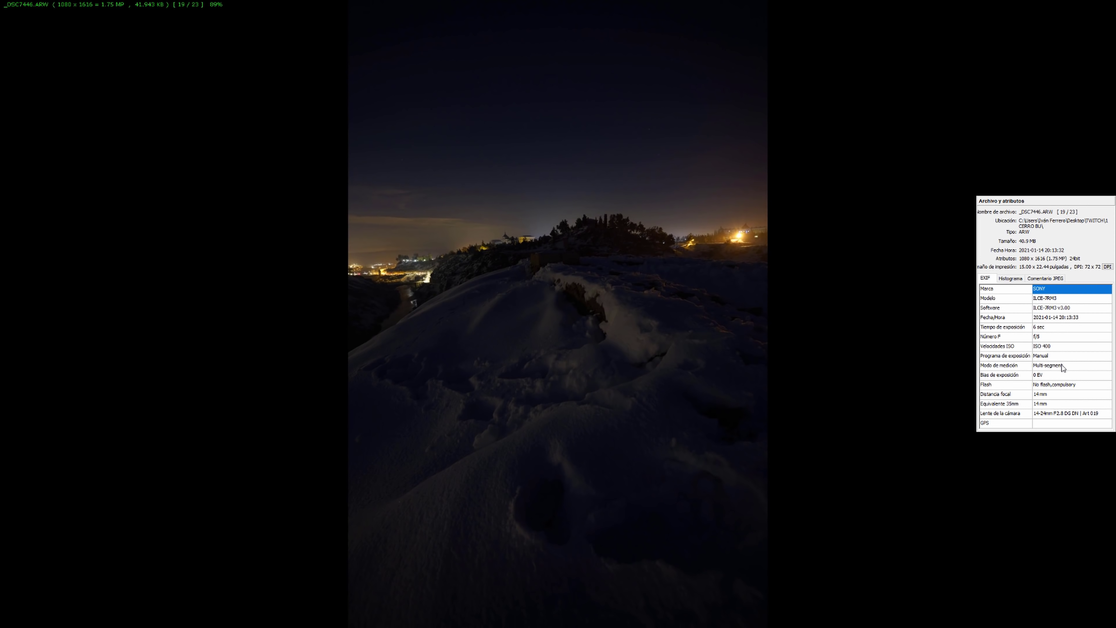
key(Left)
key(Left)
key(Left)
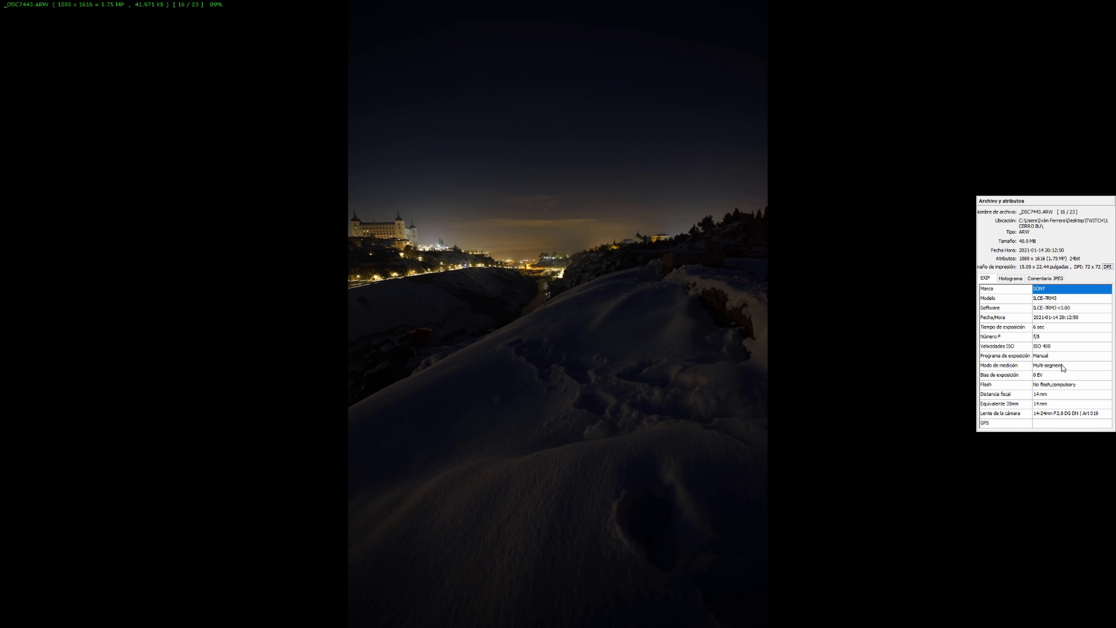
key(Left)
key(Left)
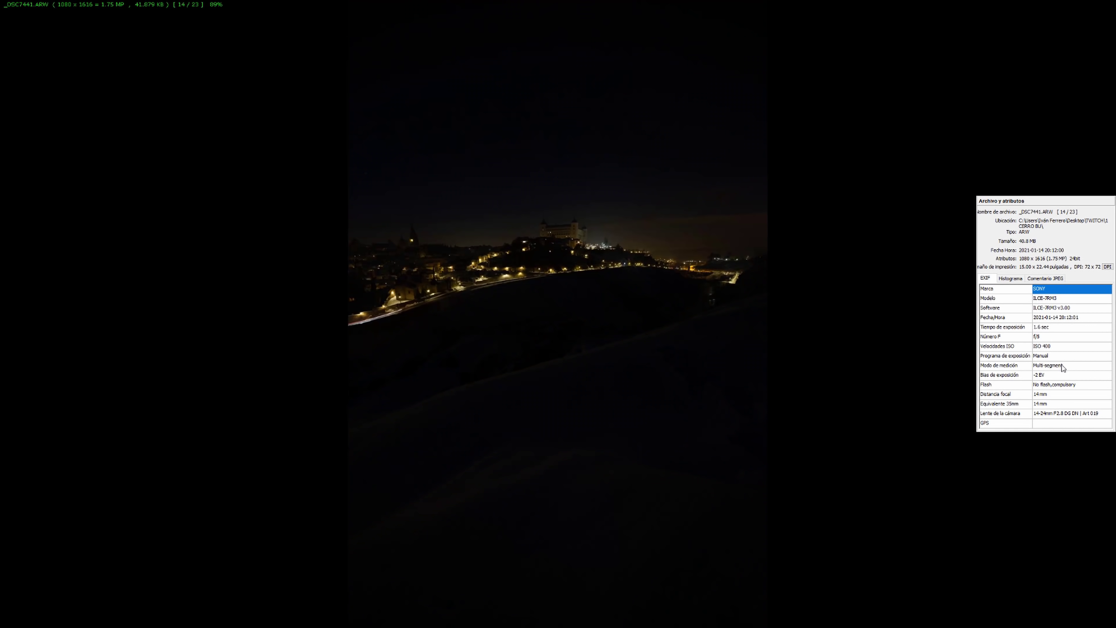
key(Left)
key(Left)
key(Left)
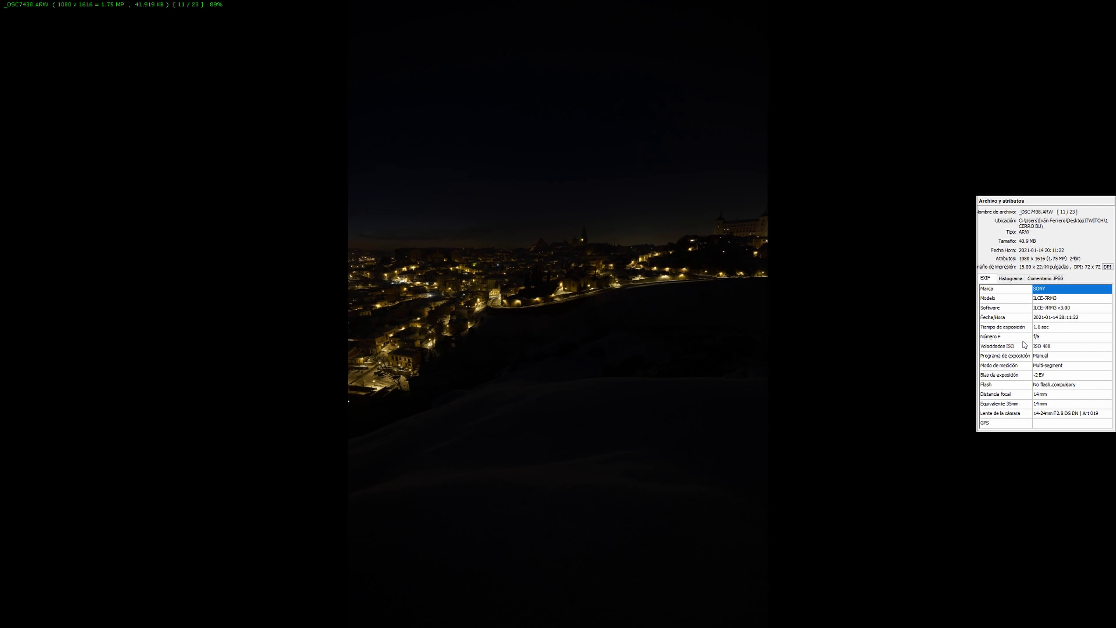
Step: Page back through the earlier brackets to _DSC7430, then exit the FastStone viewer
key(Left)
key(Left)
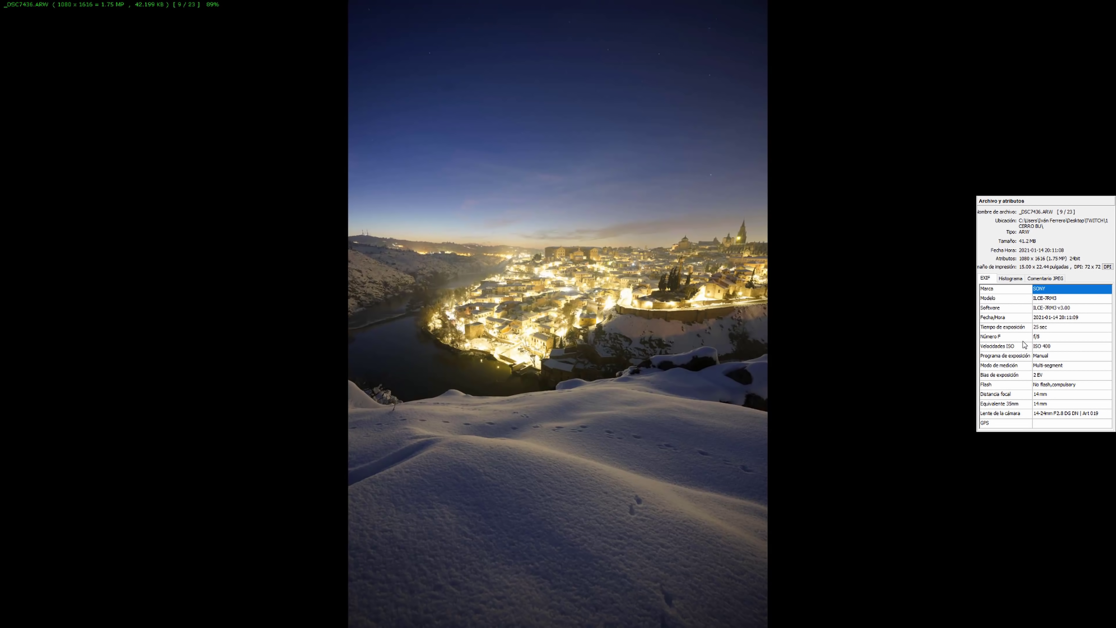
key(Left)
key(Left)
key(Left)
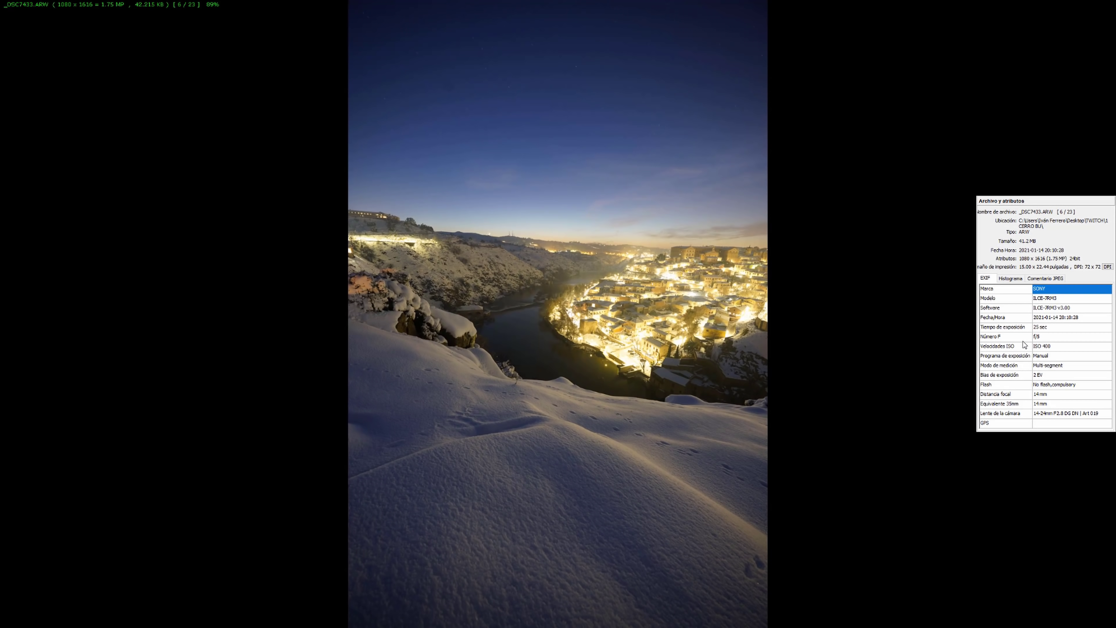
key(Left)
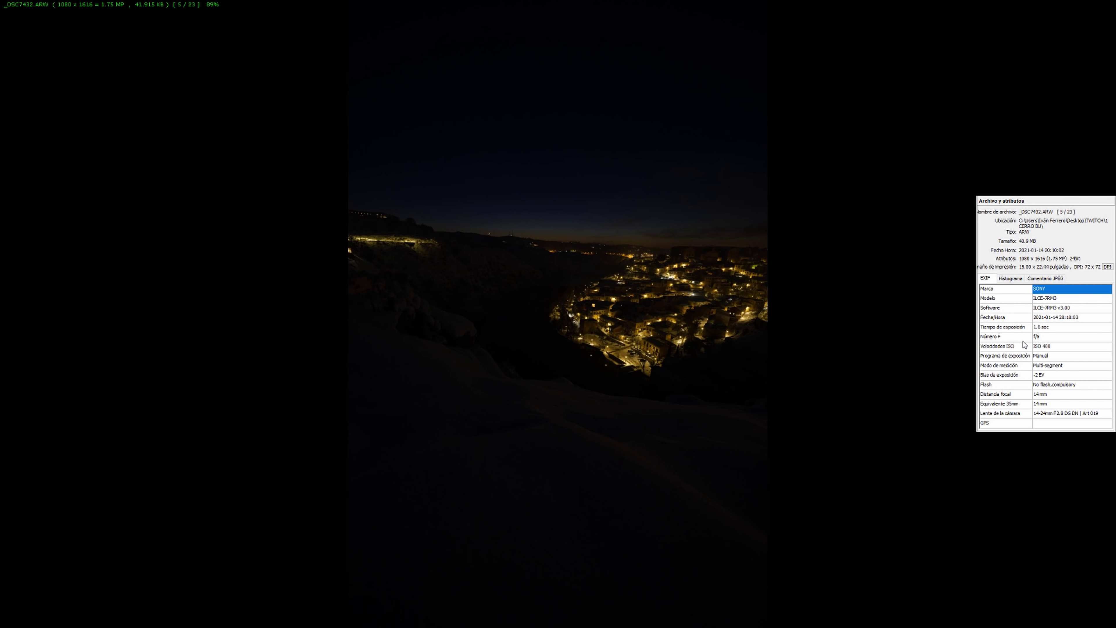
key(Left)
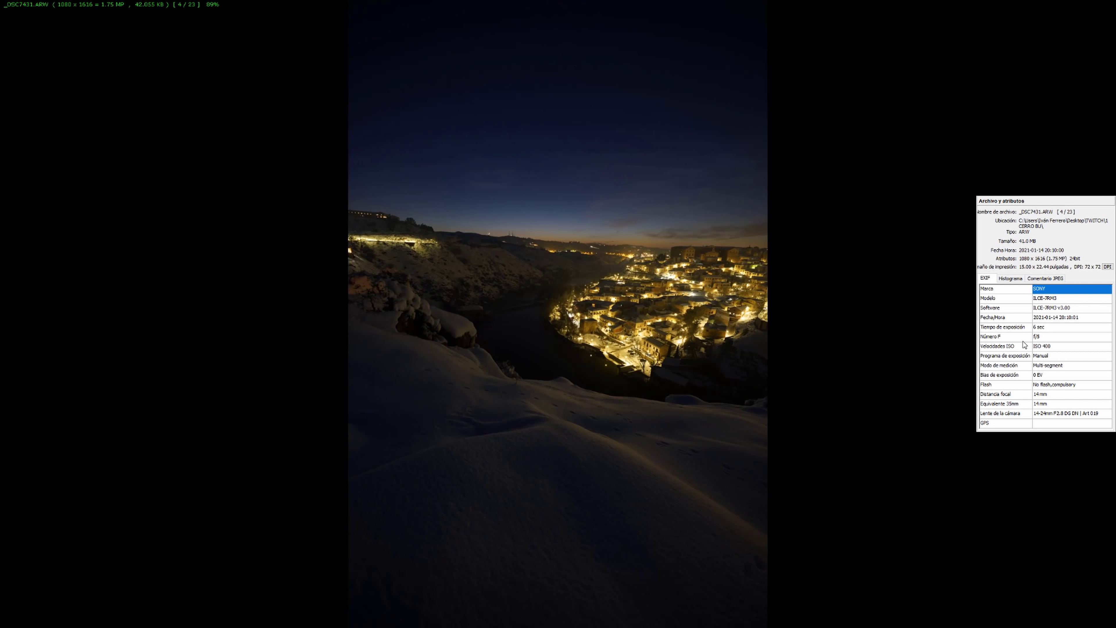
key(Left)
key(Left)
key(Right)
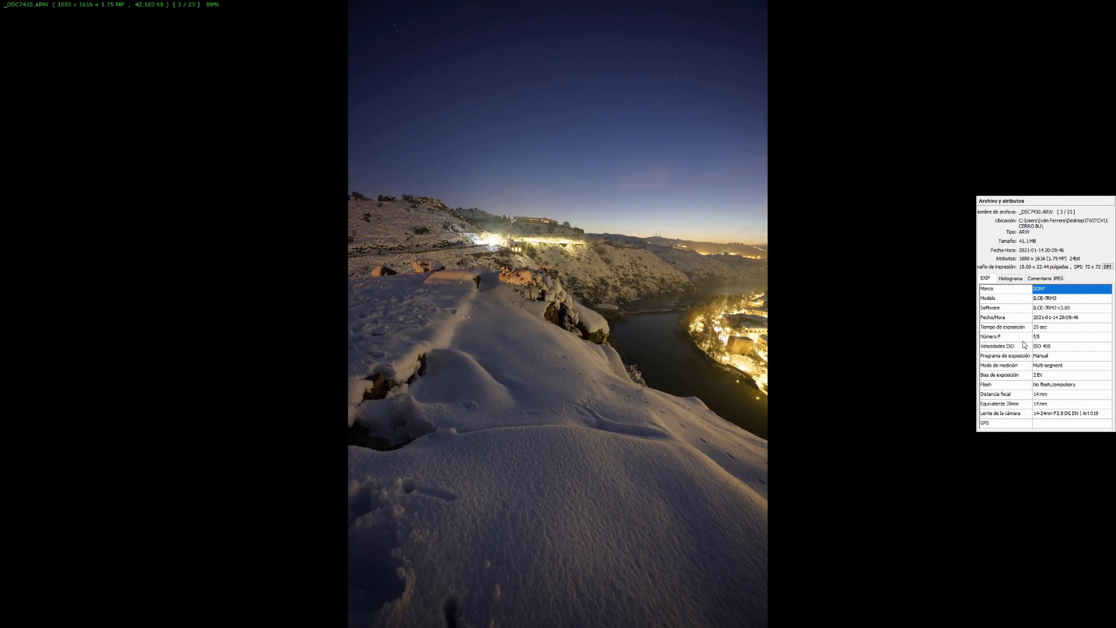
key(Escape)
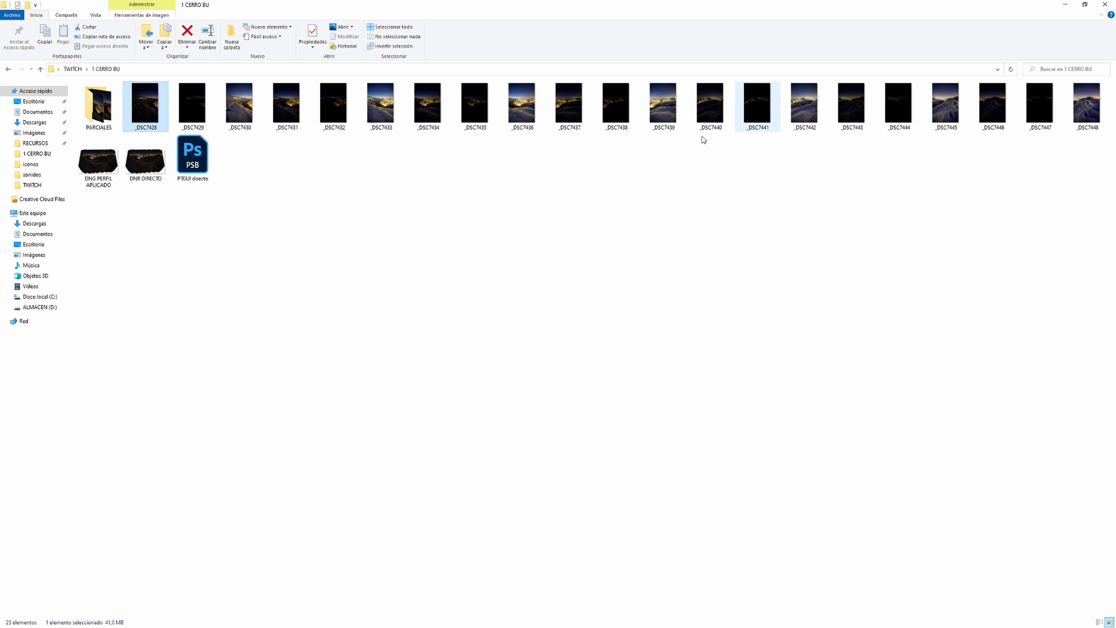
Step: Select _DSC7428 through _DSC7448 in Explorer and drag all 21 frames into Photoshop
click(1085, 5)
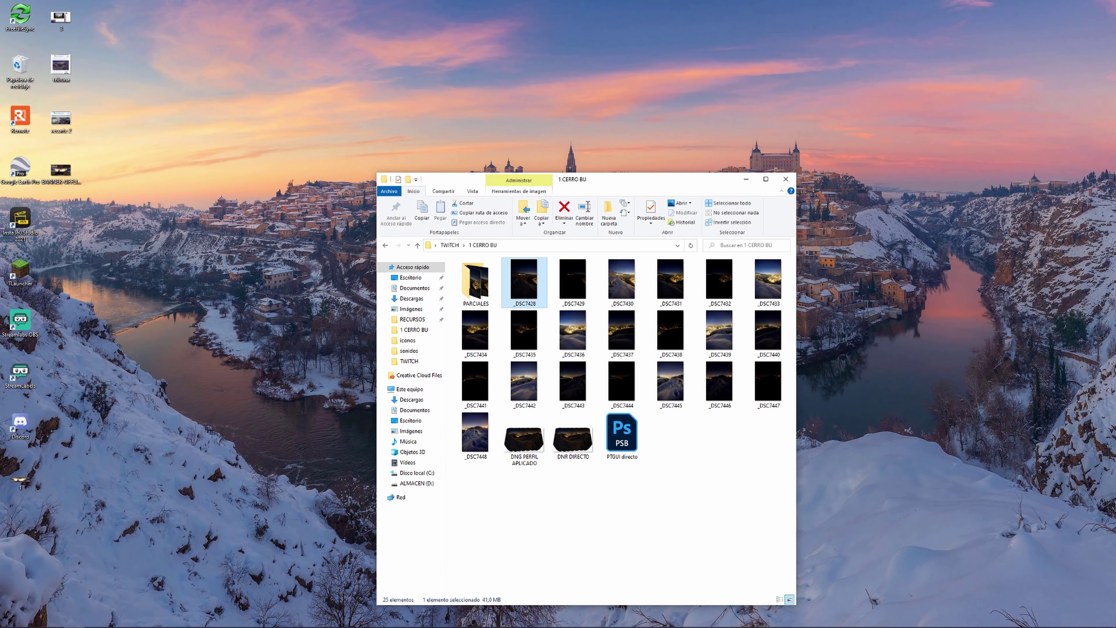
click(137, 620)
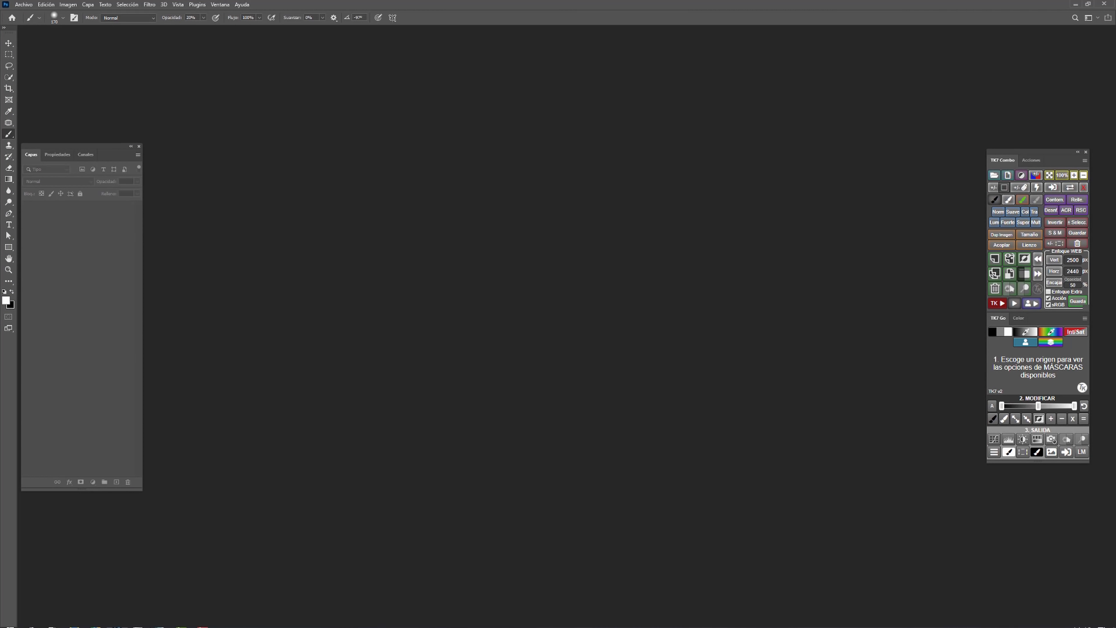
key(super)
click(75, 621)
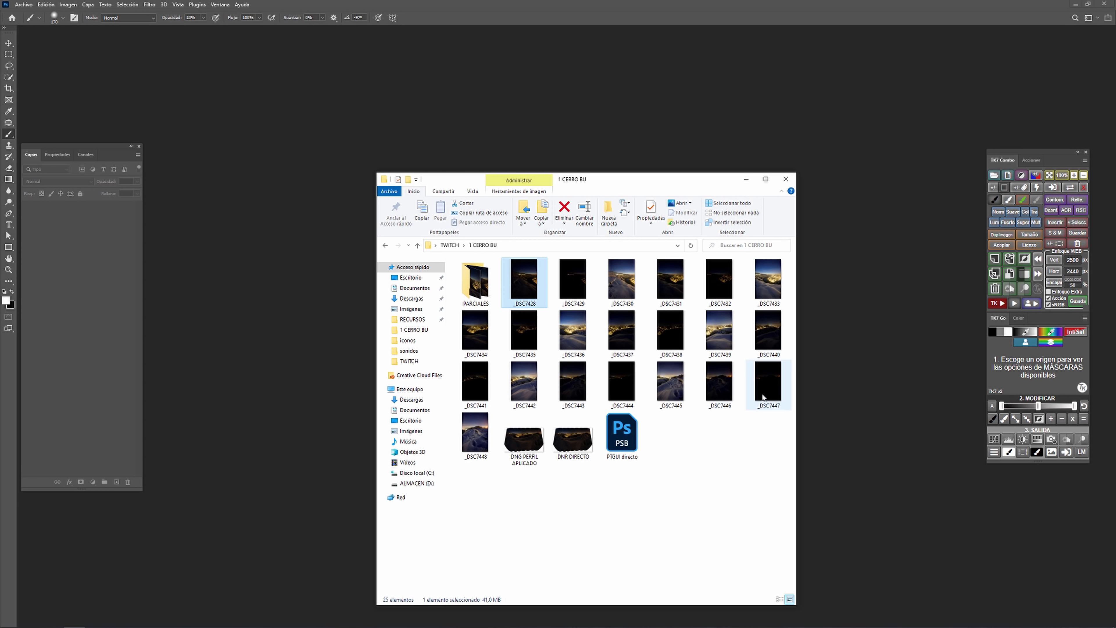
shift+click(476, 435)
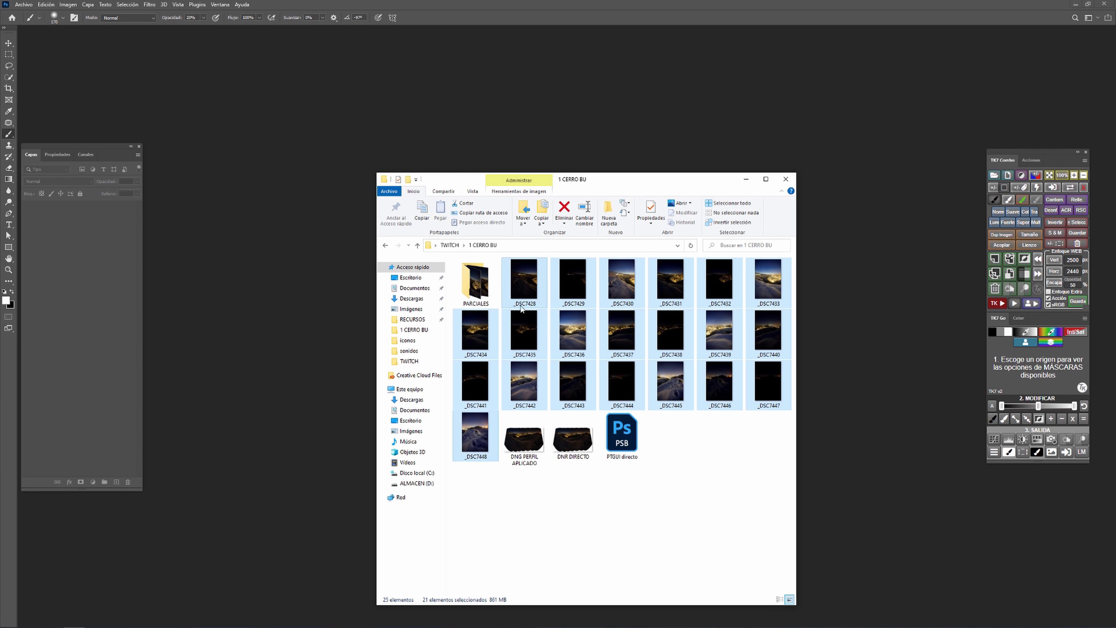
drag(528, 303, 253, 285)
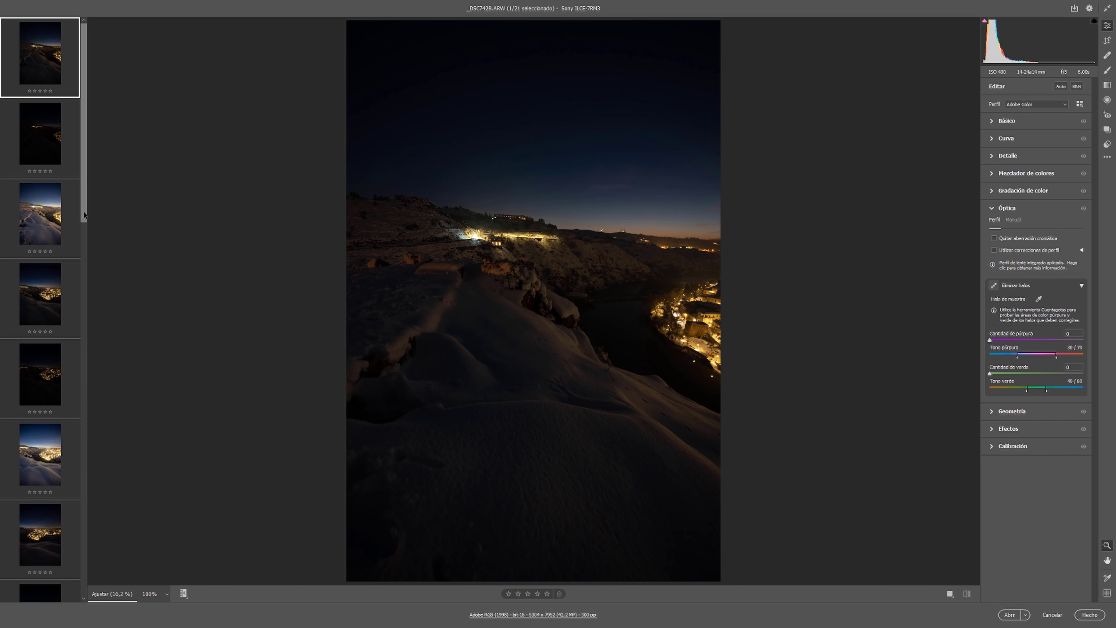
Step: Select all 21 frames in the Camera Raw filmstrip and show their merge options
mouse_move(84, 214)
mouse_down()
mouse_move(84, 244)
mouse_move(82, 177)
mouse_up()
scroll(76, 505, down, 10)
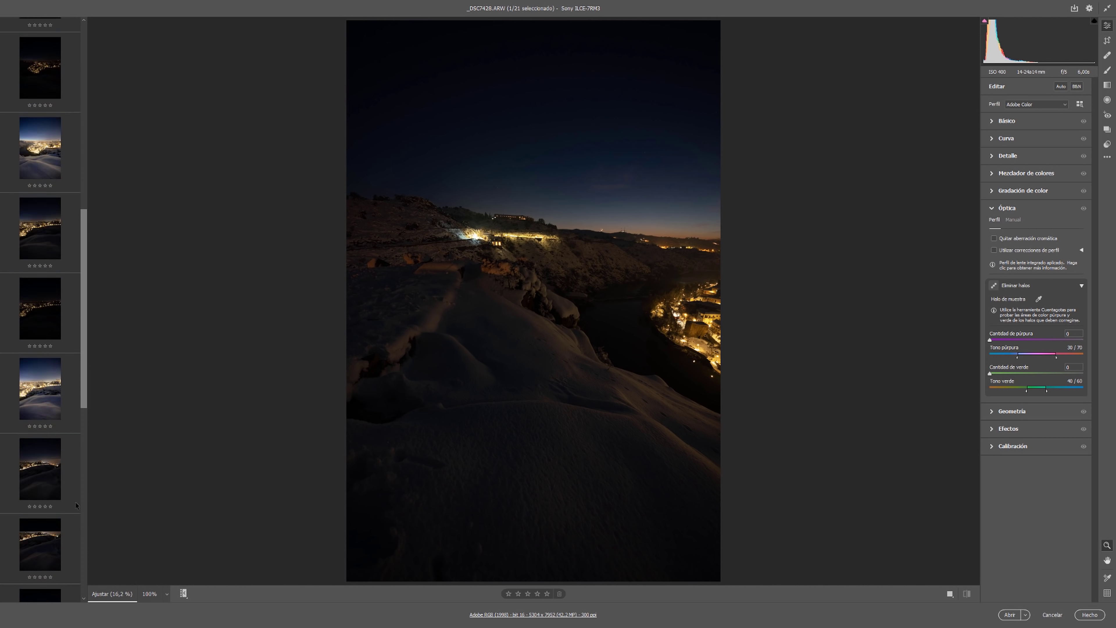
scroll(77, 504, down, 5)
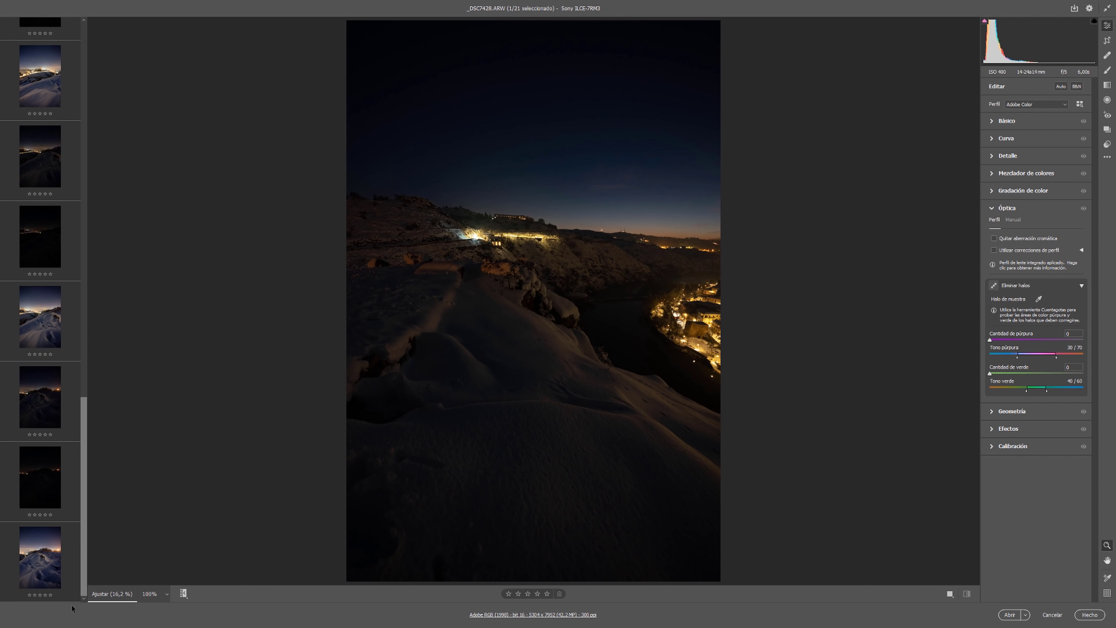
shift+click(47, 579)
right_click(48, 576)
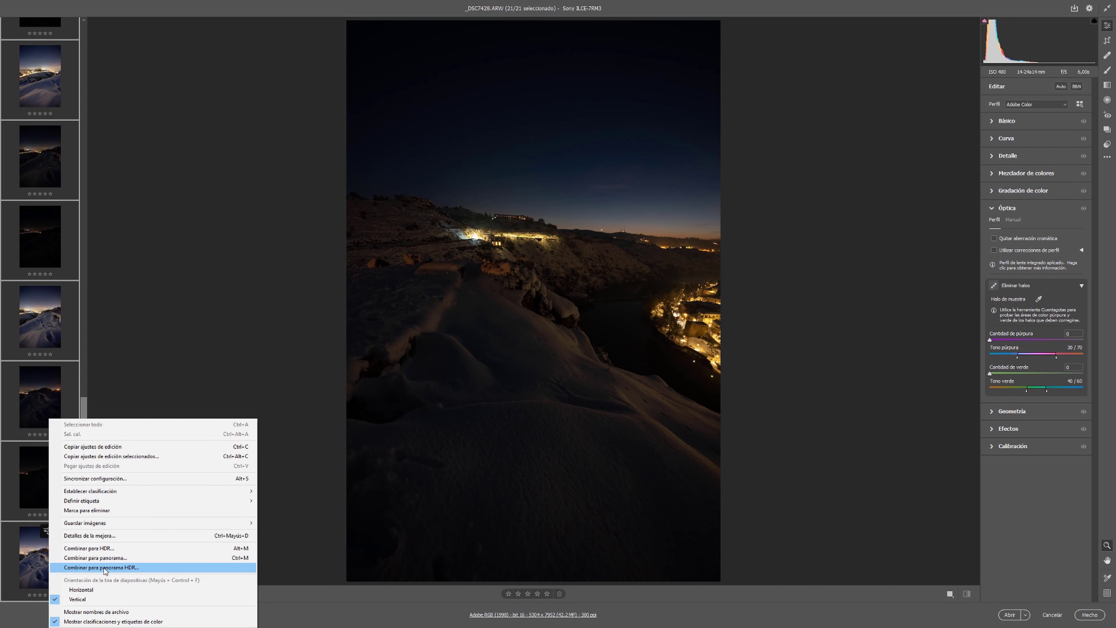
Step: Choose Combinar para panorama HDR to preview the 21-frame merge
click(105, 568)
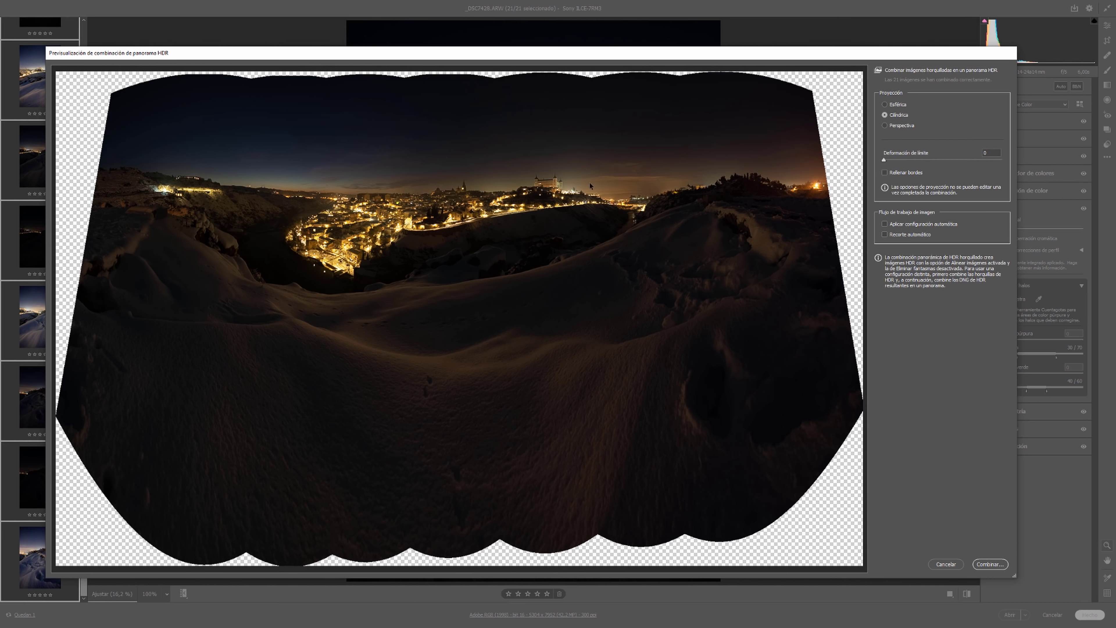
Step: Set the panorama's Deformación de límite to 20 and run the merge
drag(557, 56, 534, 32)
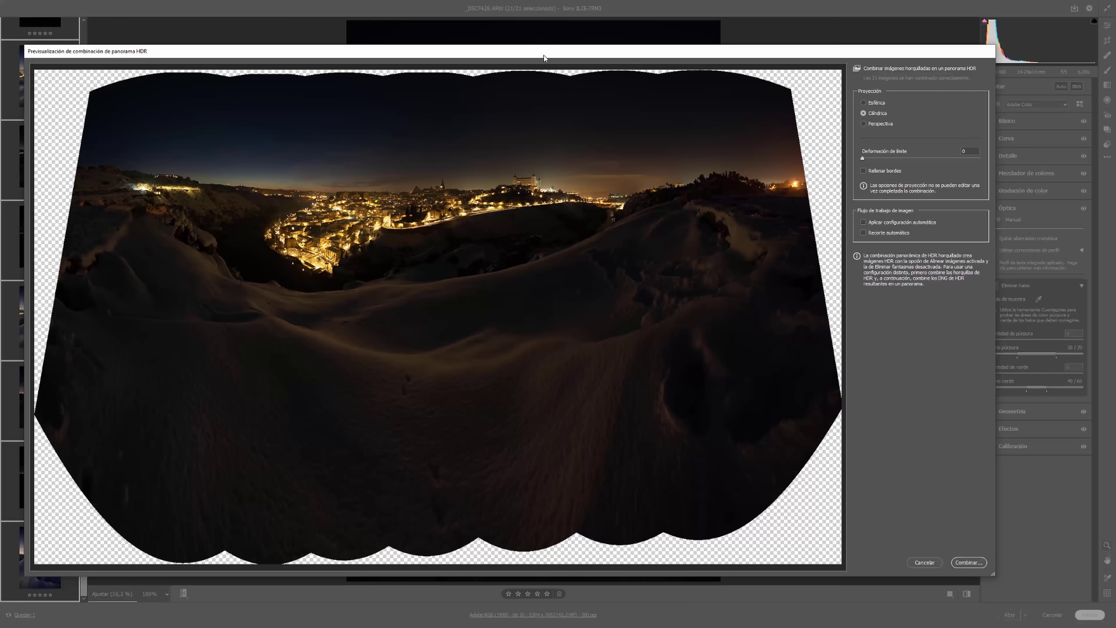
drag(534, 32, 526, 55)
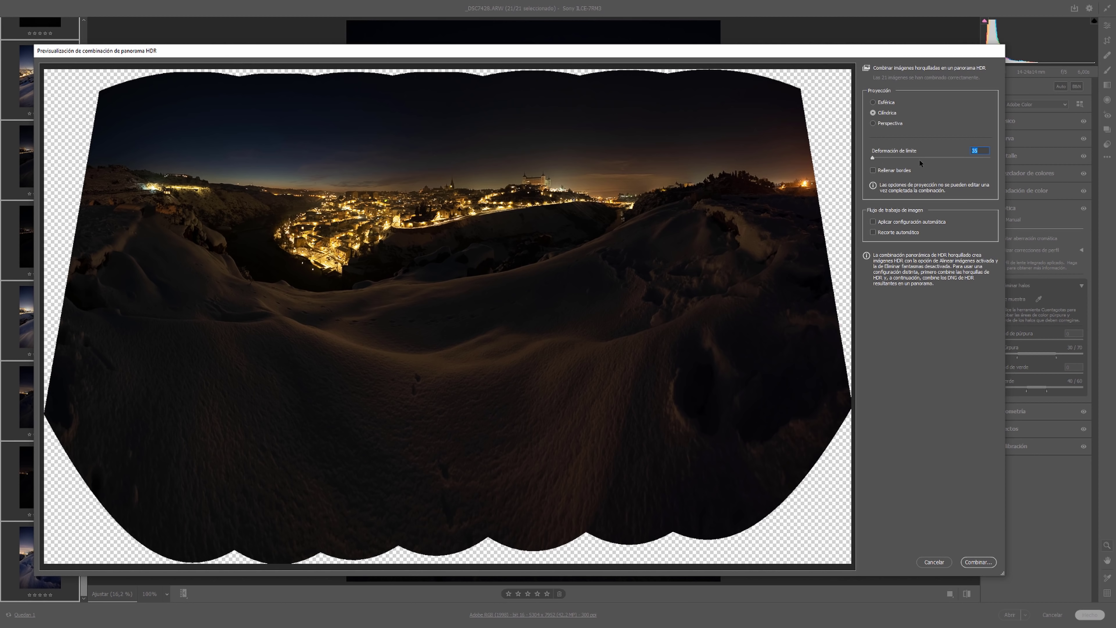
drag(960, 159, 991, 158)
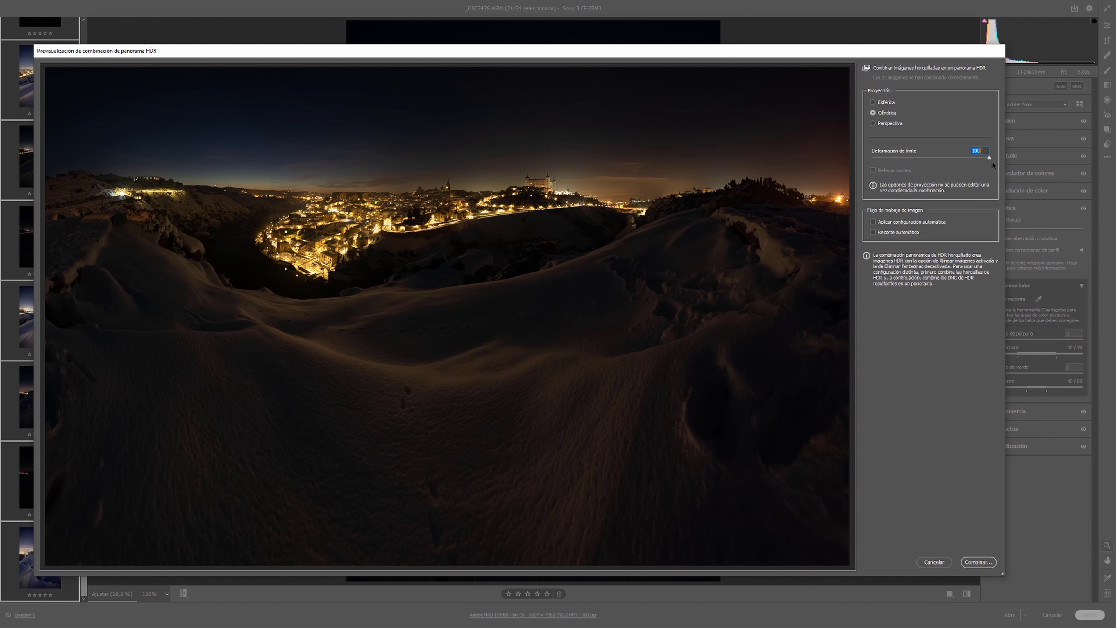
click(887, 158)
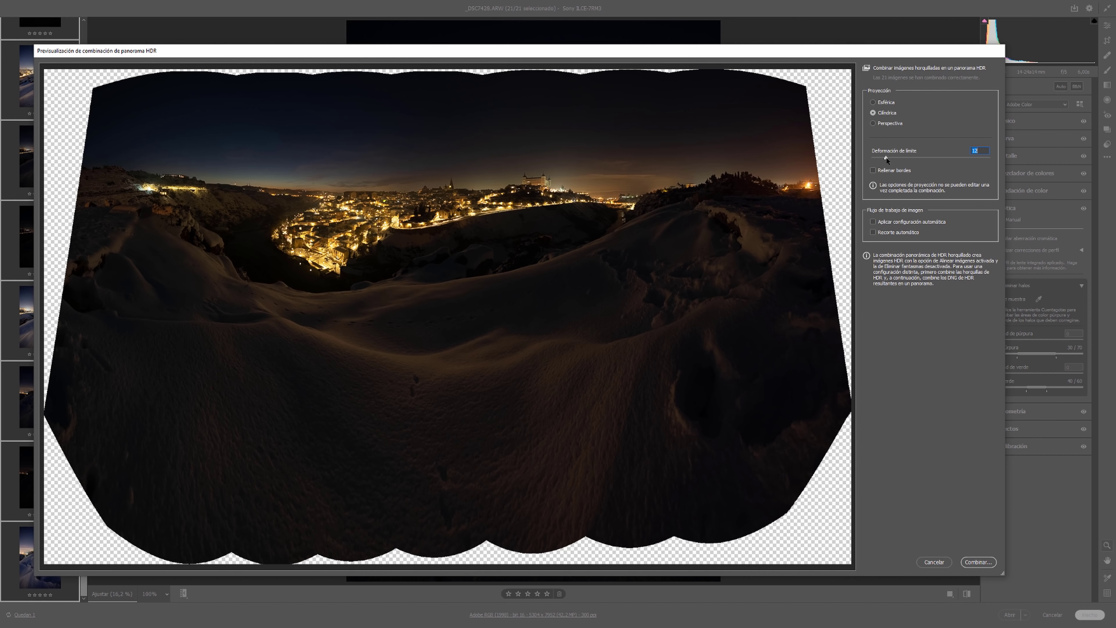
drag(959, 158, 977, 160)
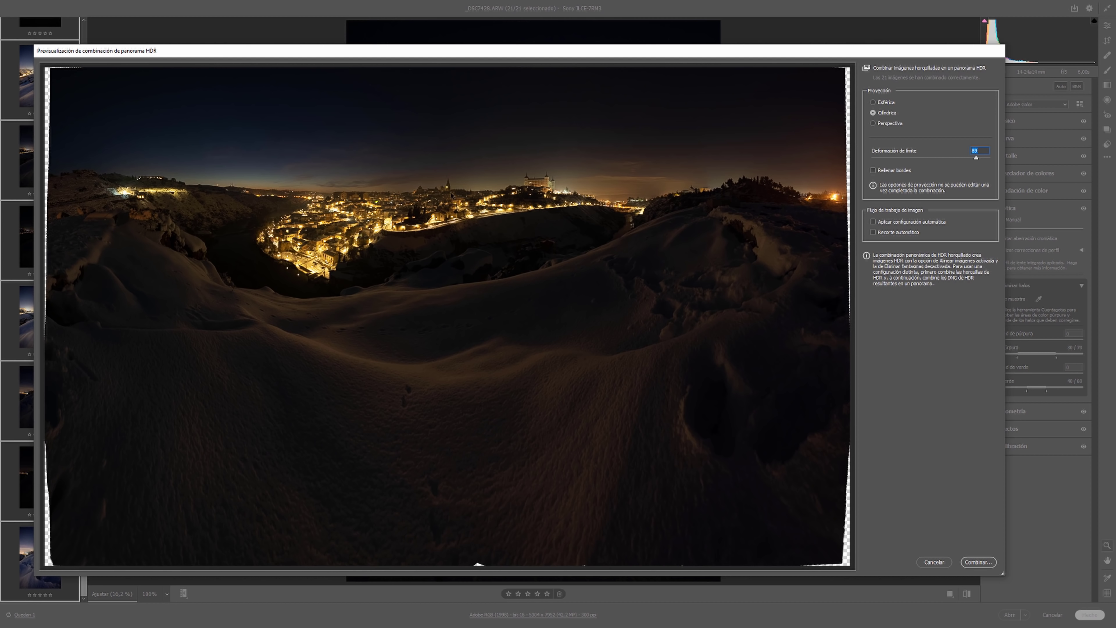
click(884, 158)
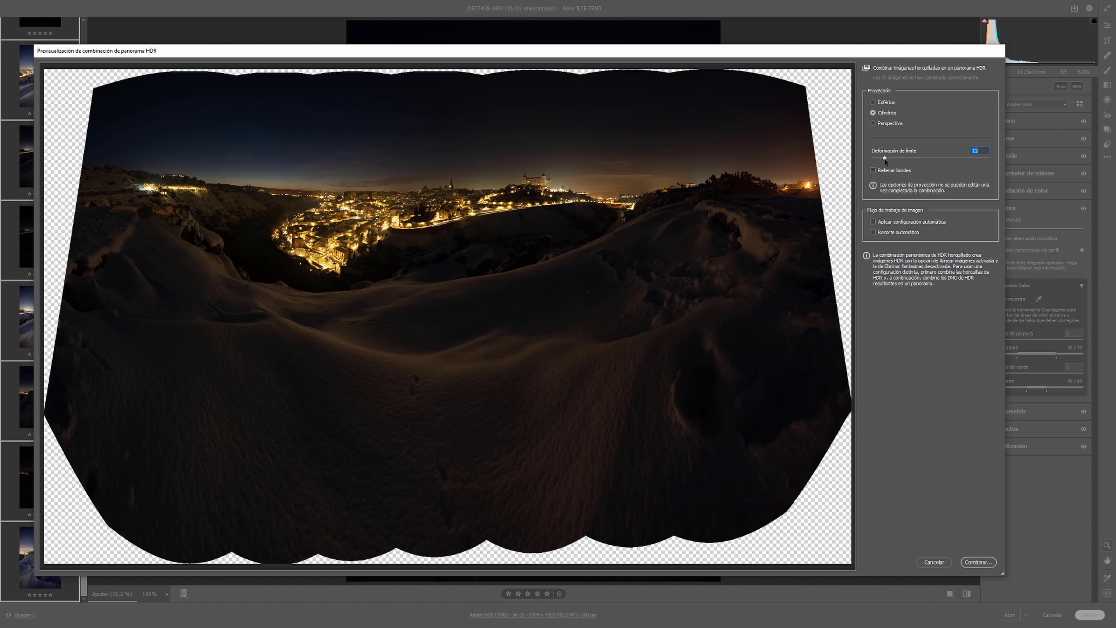
drag(885, 158, 897, 158)
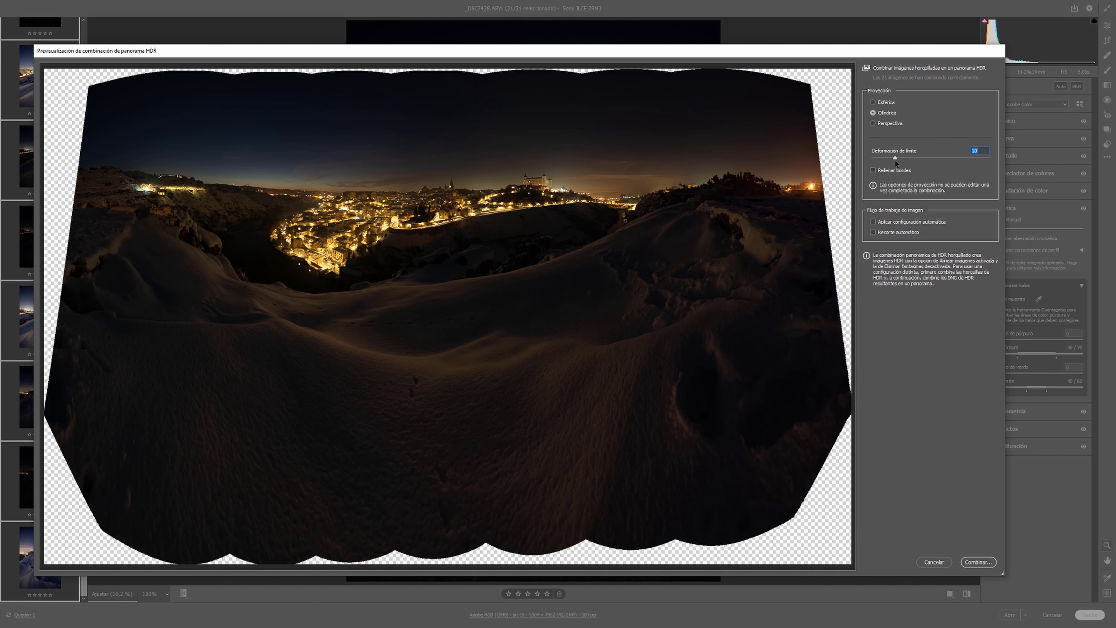
click(979, 562)
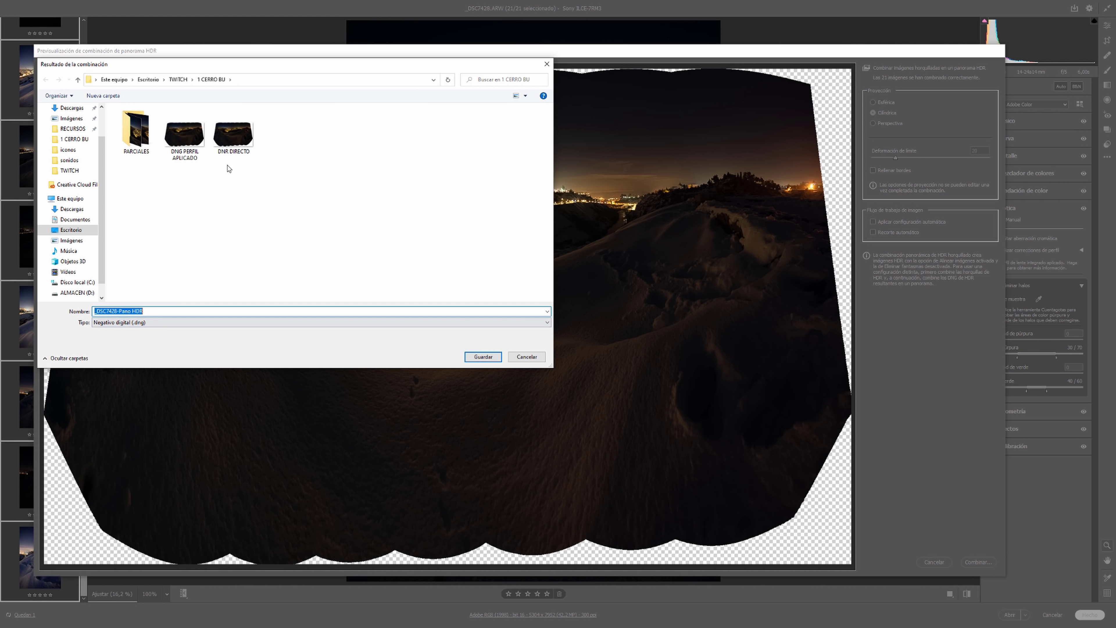
Step: Cancel the DNR DIRECTO save, the merge preview and Camera Raw without saving anything
click(232, 145)
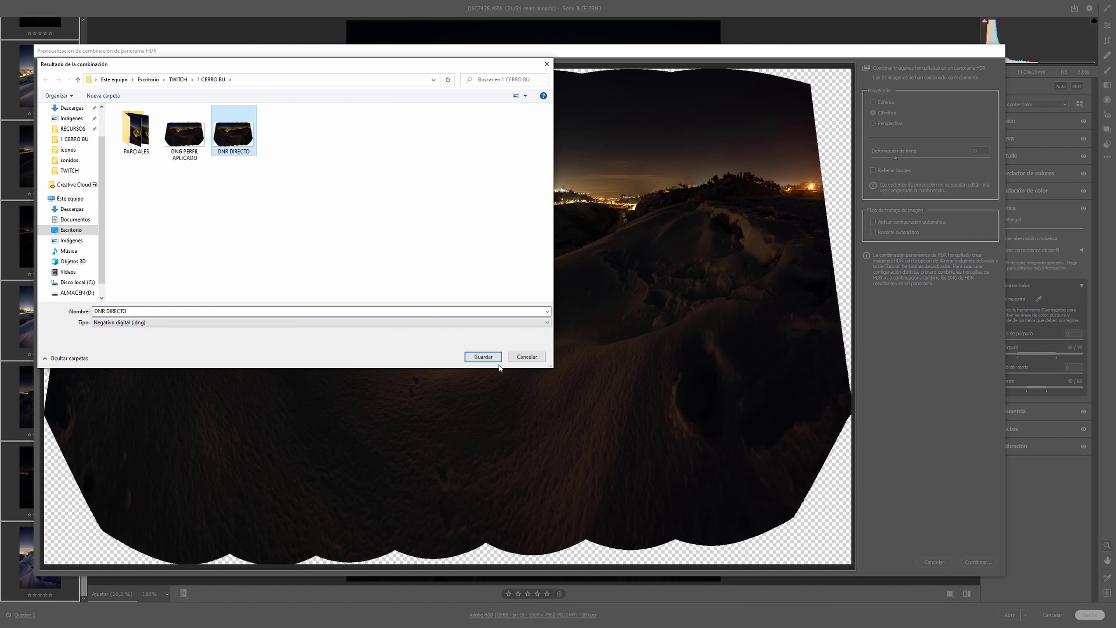
click(514, 357)
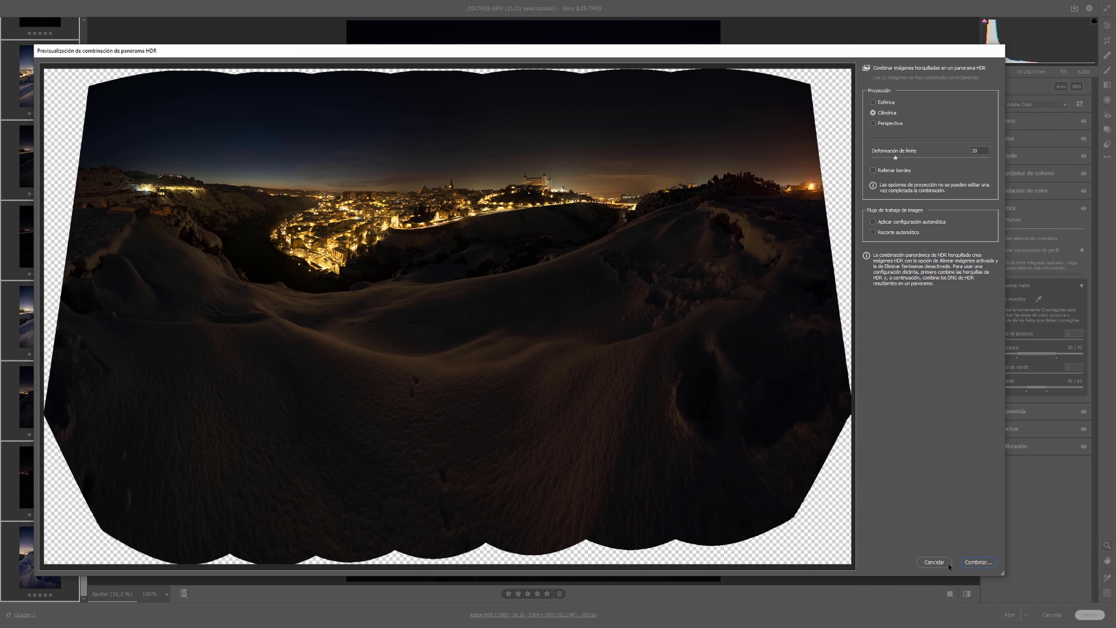
click(947, 564)
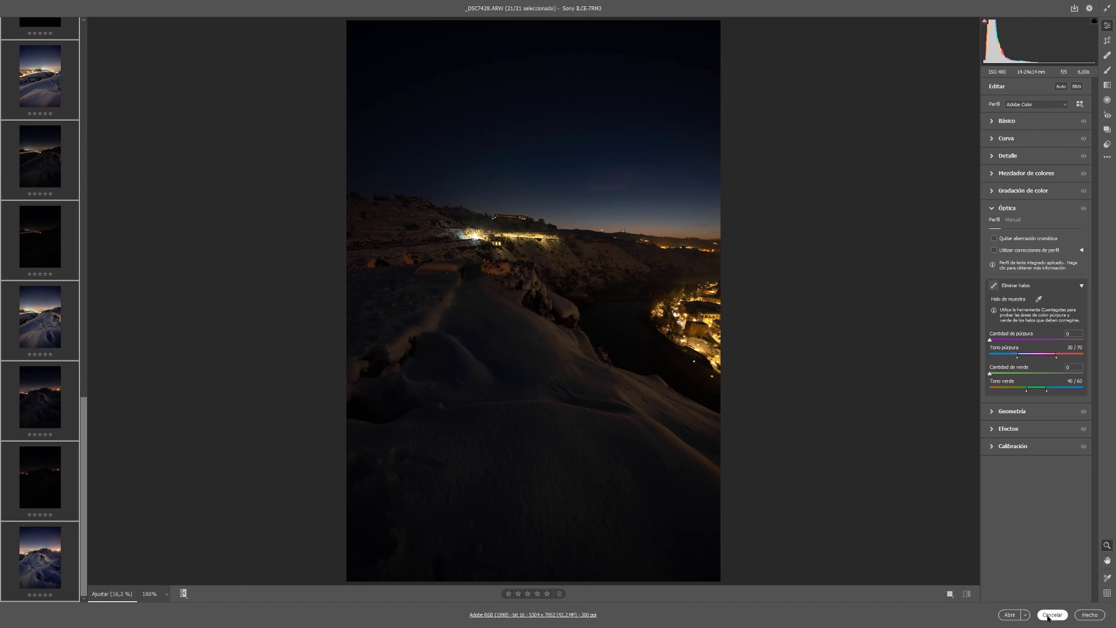
click(1048, 615)
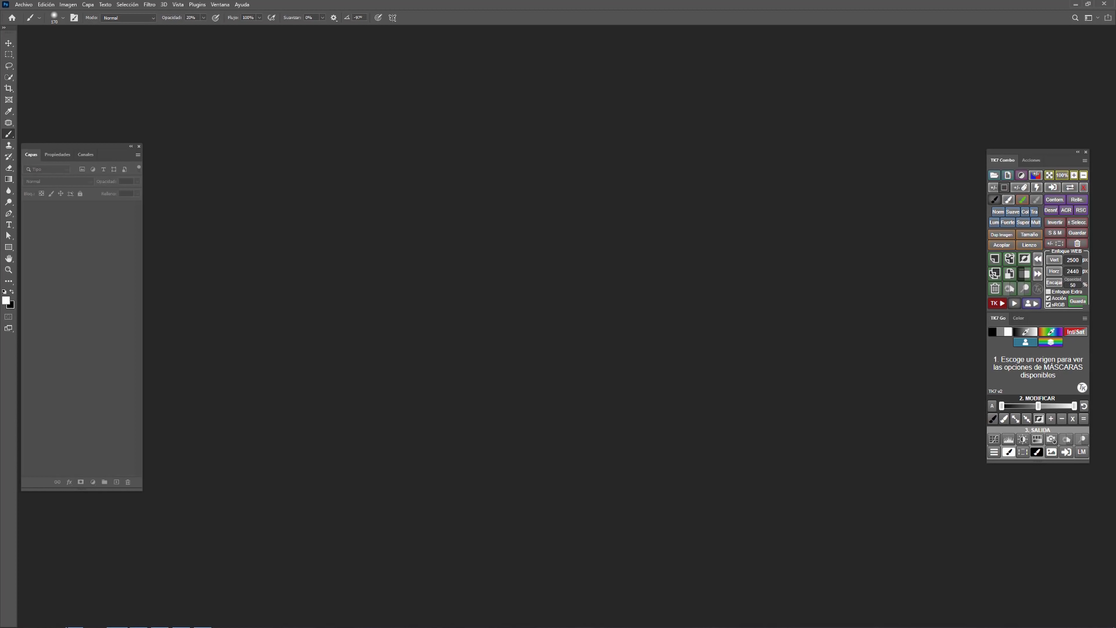
Step: Select DNG PERFIL APLICADO and DNR DIRECTO in Explorer and drag both into Photoshop
click(9, 622)
click(145, 553)
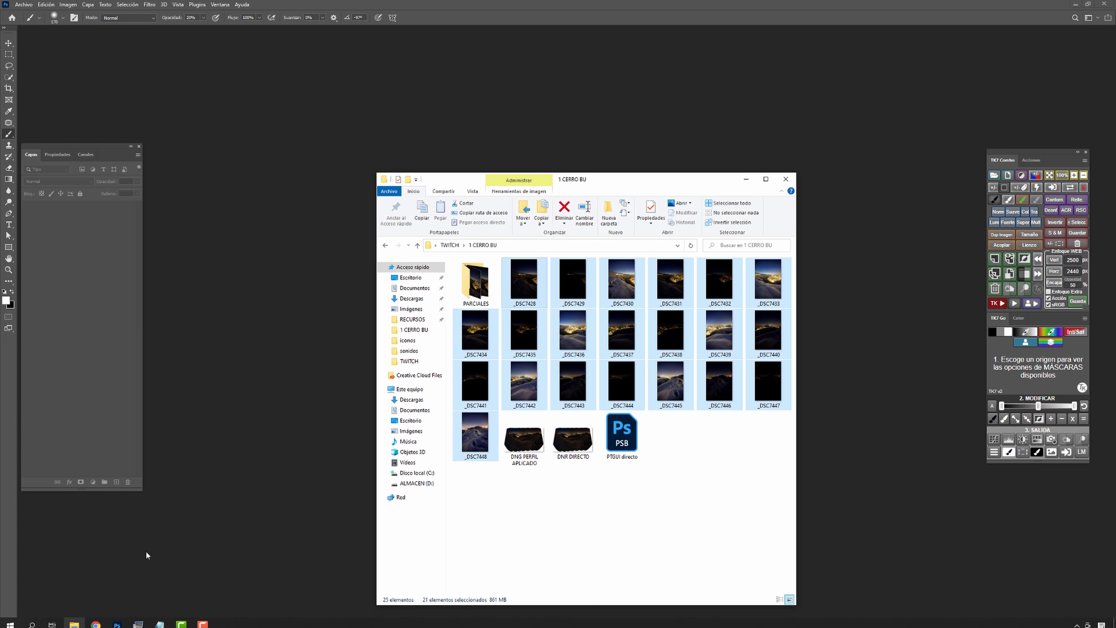
drag(527, 484, 584, 414)
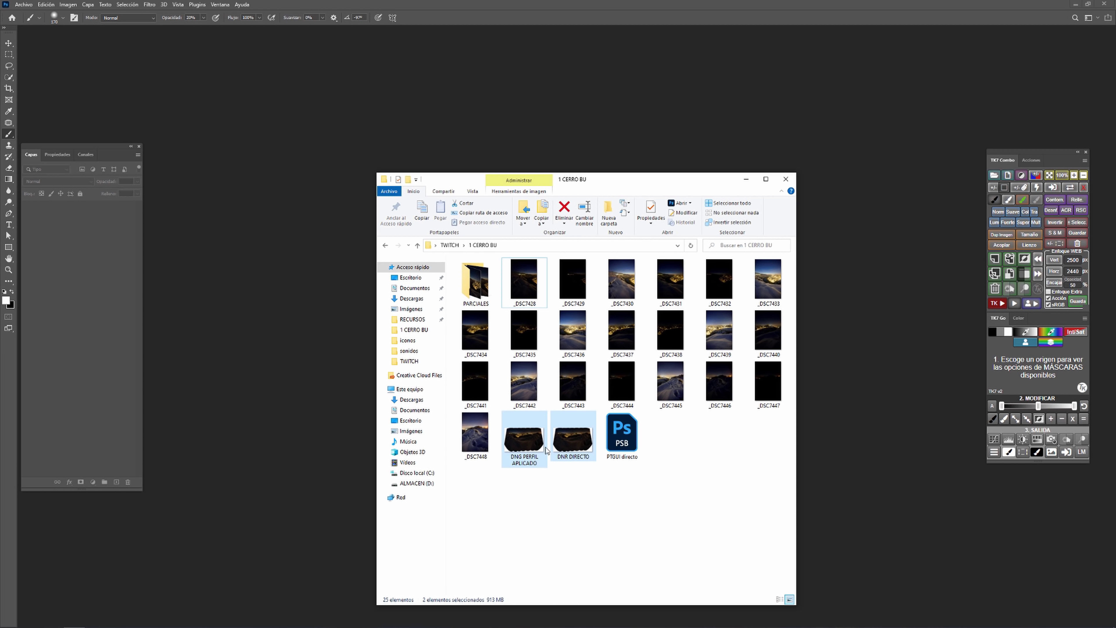
drag(325, 364, 289, 329)
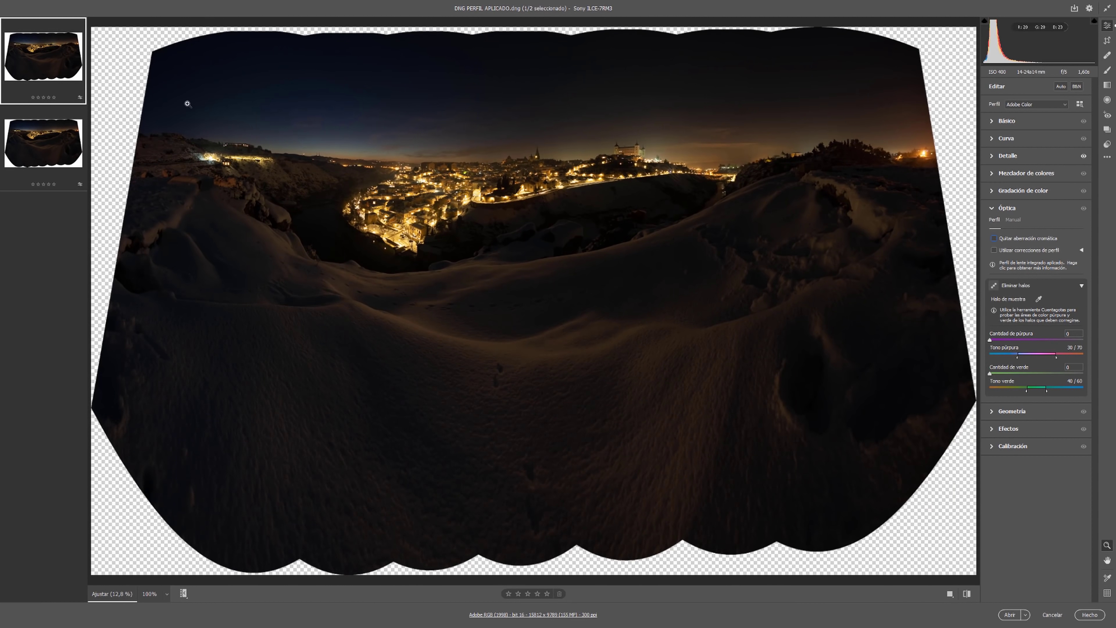
Step: Switch back and forth between the DNR DIRECTO and DNG PERFIL APLICADO panoramas
mouse_move(44, 59)
click(40, 151)
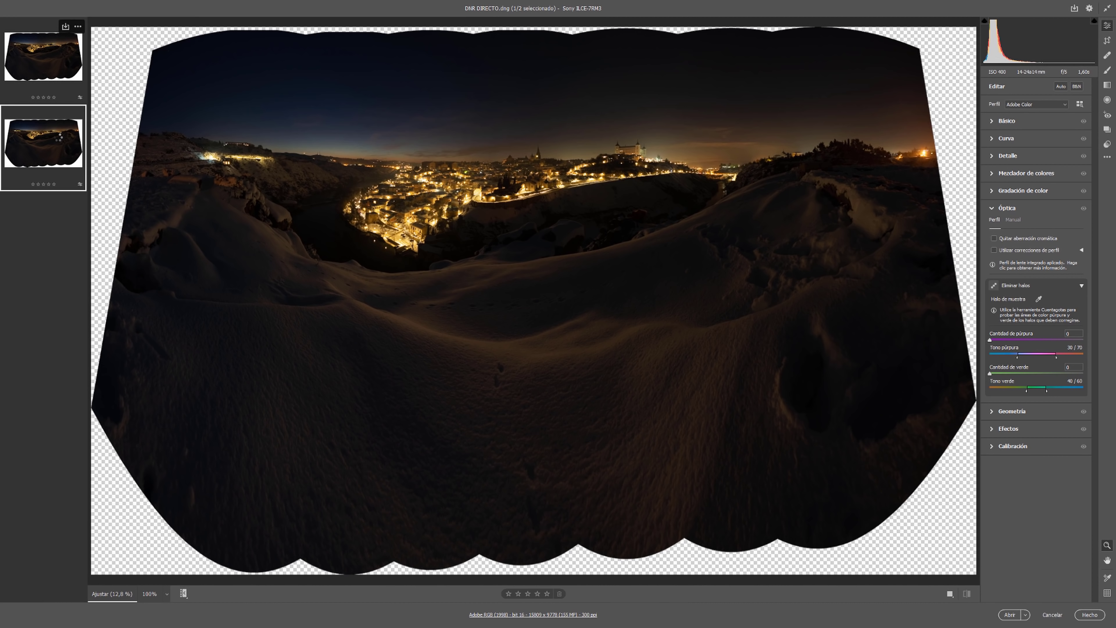
click(43, 57)
mouse_move(44, 142)
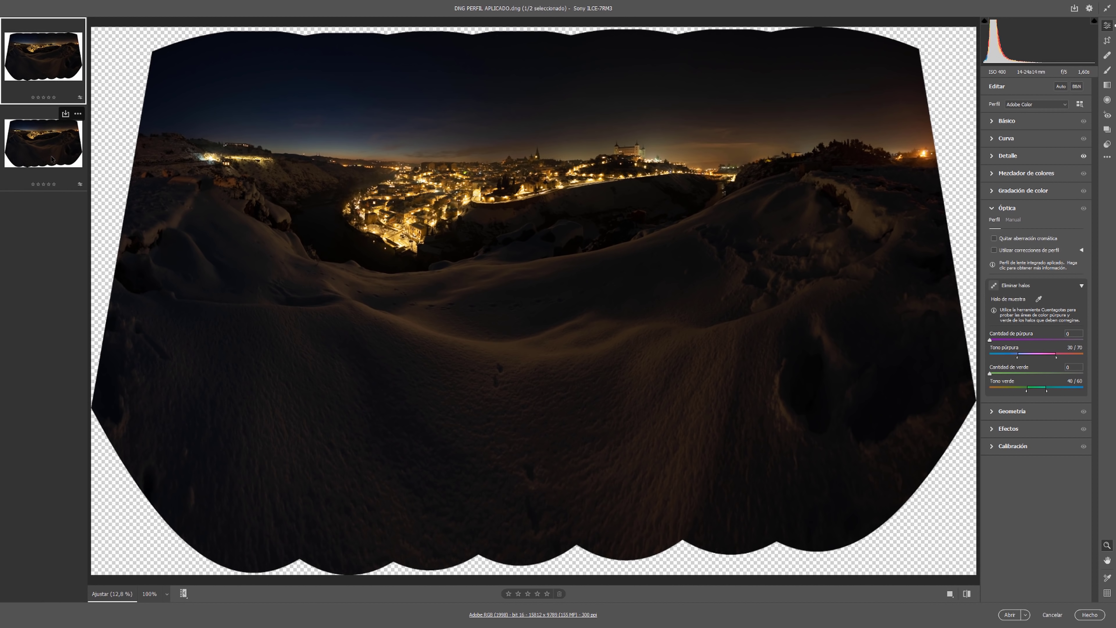
click(52, 158)
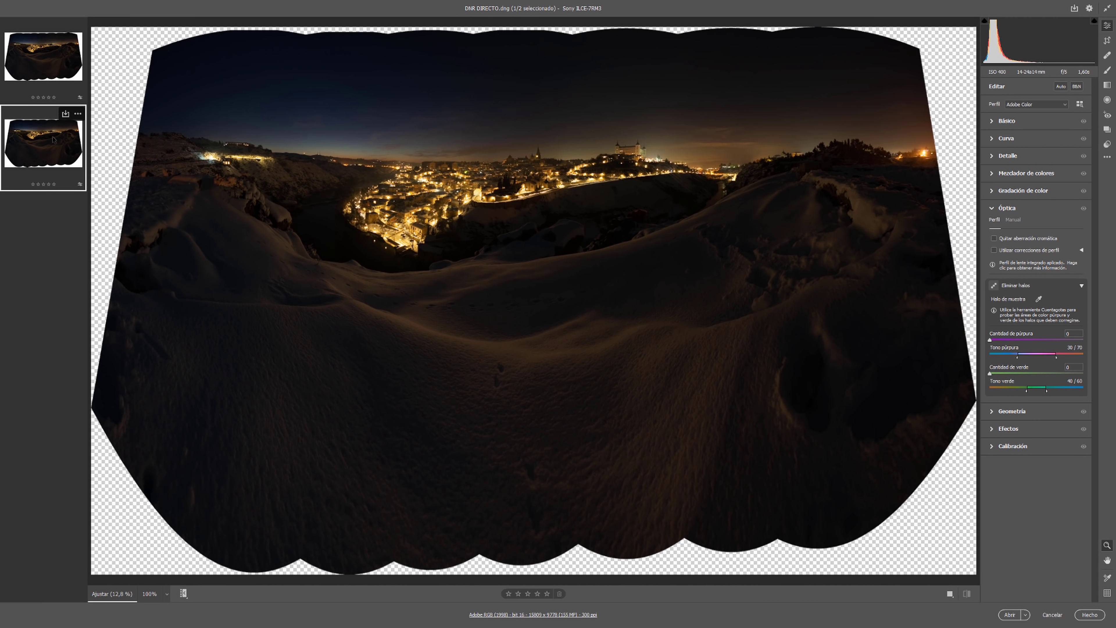
mouse_move(44, 57)
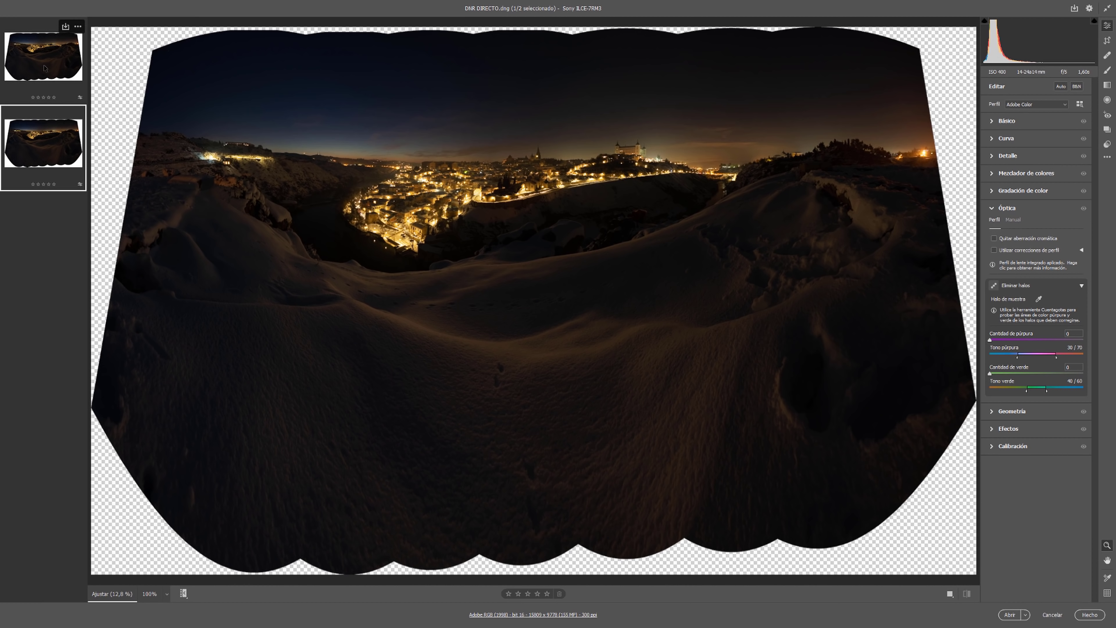
click(44, 67)
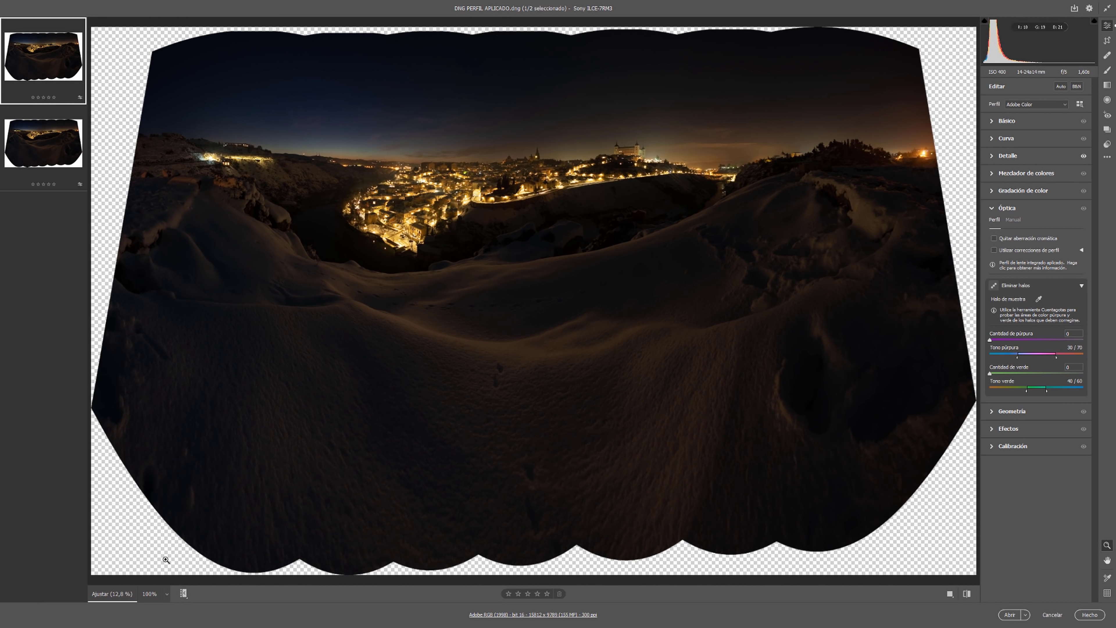
Step: Compare the lit city at 66,7% zoom in both panoramas, then fit DNR DIRECTO
click(166, 594)
click(198, 491)
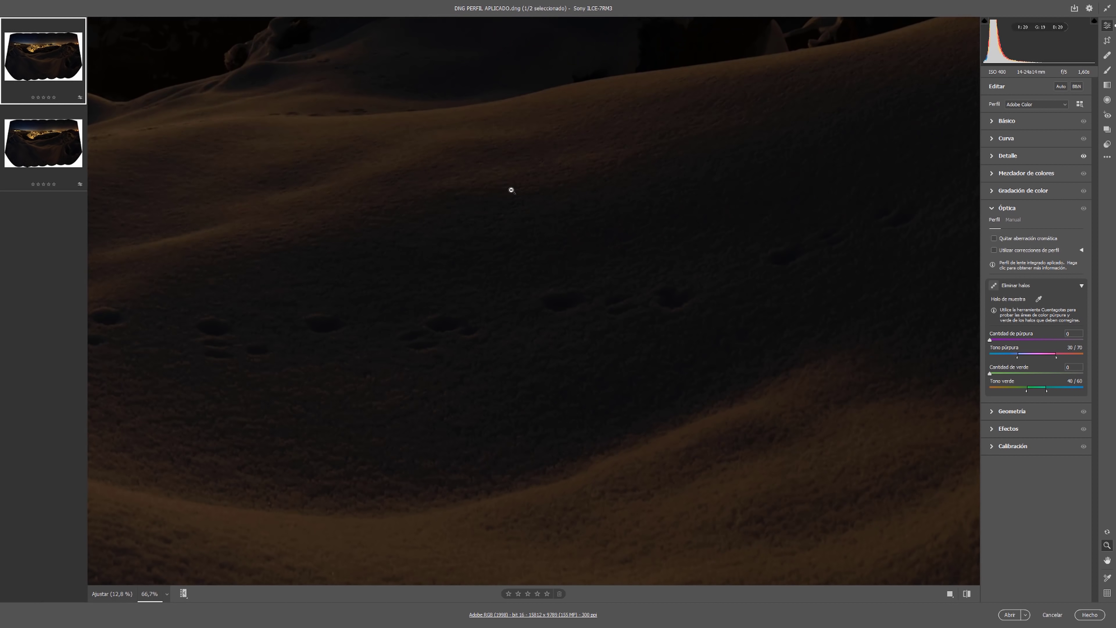
drag(498, 108, 501, 293)
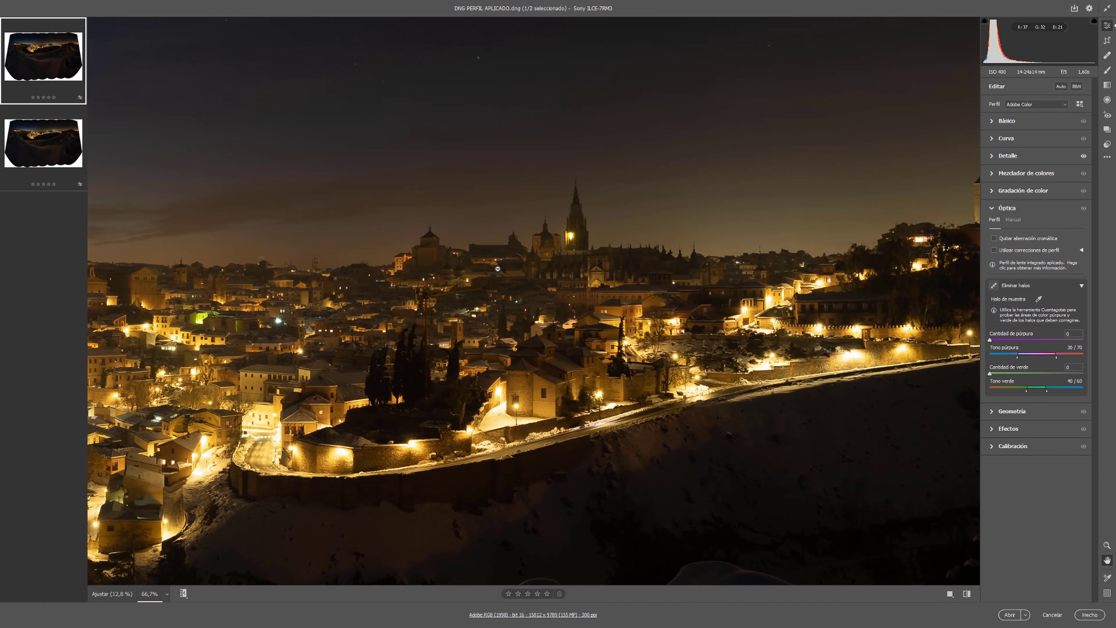
click(55, 150)
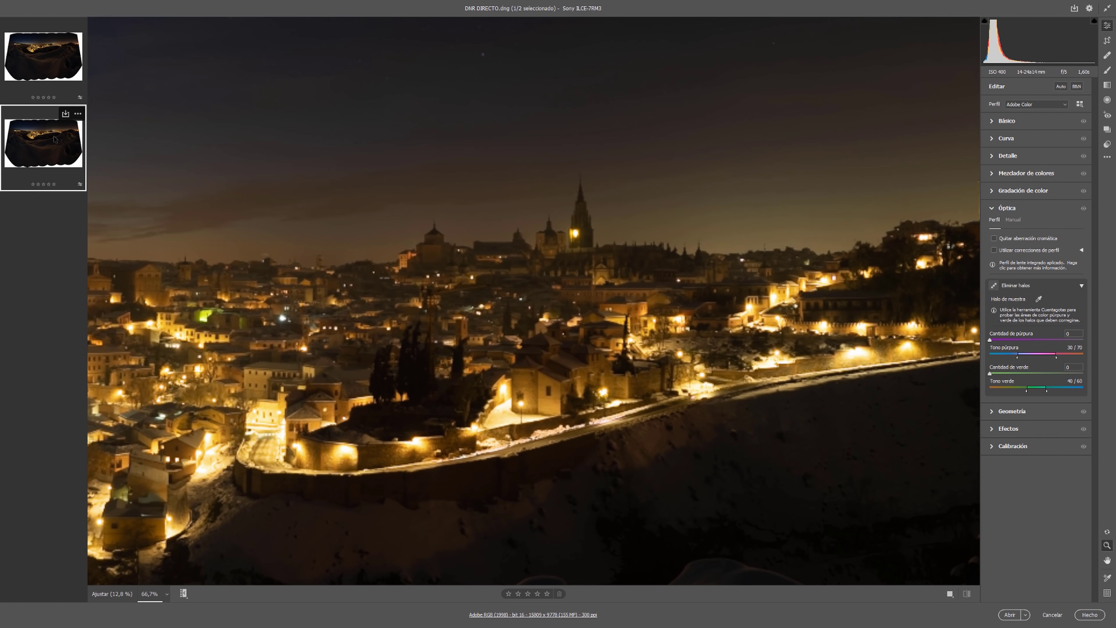
click(54, 90)
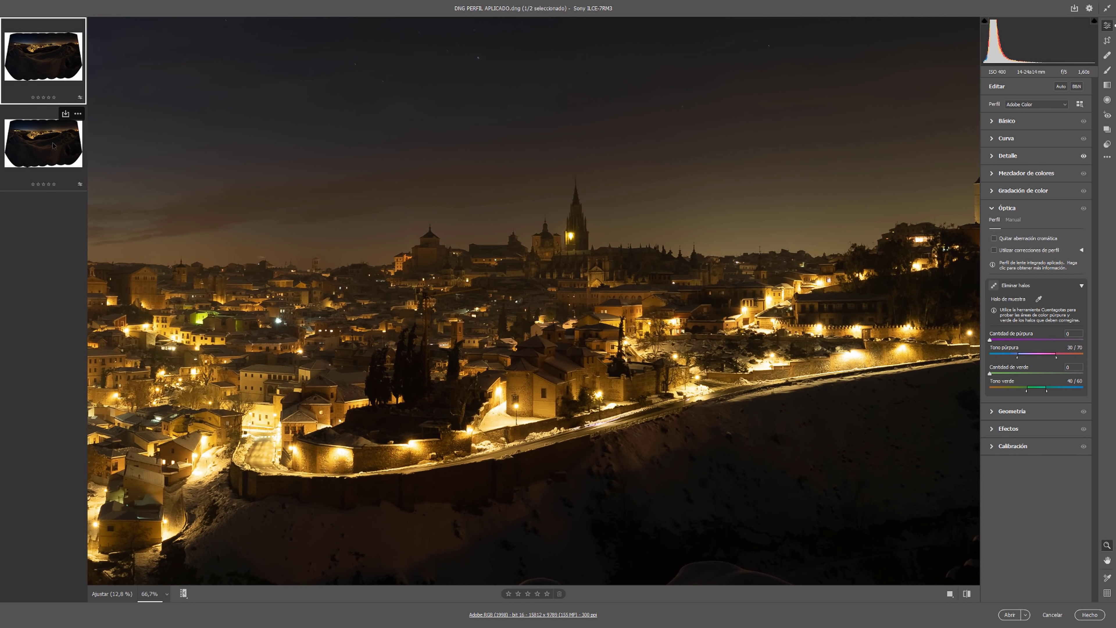
click(53, 143)
key(ctrl+0)
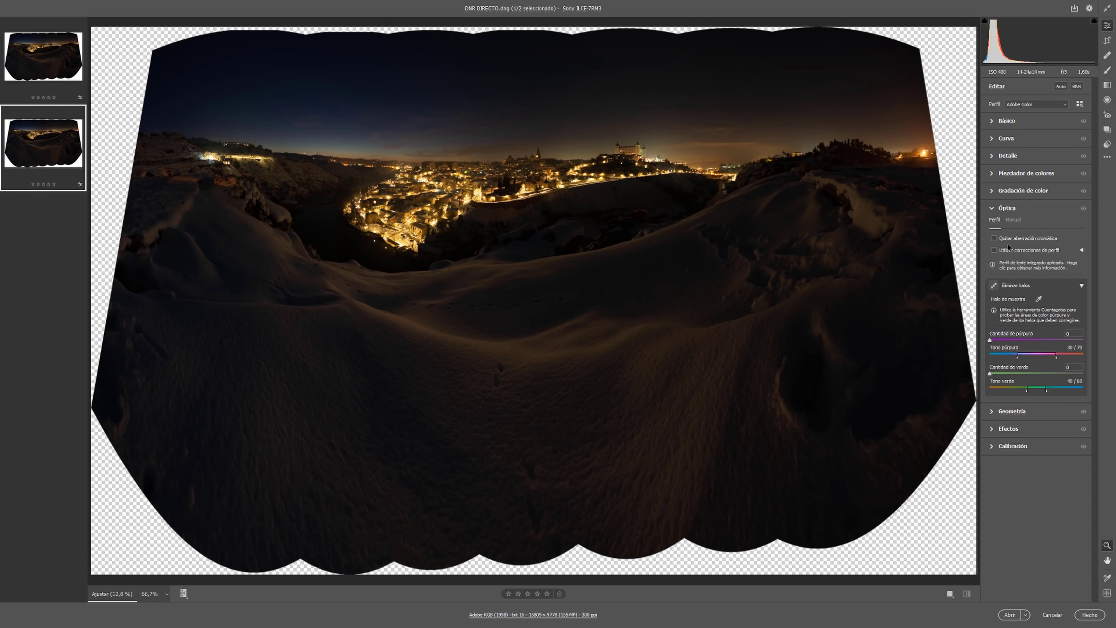
Step: On DNG PERFIL APLICADO, enable chromatic aberration removal and lens profile corrections, comparing them on and off
mouse_move(44, 58)
click(66, 79)
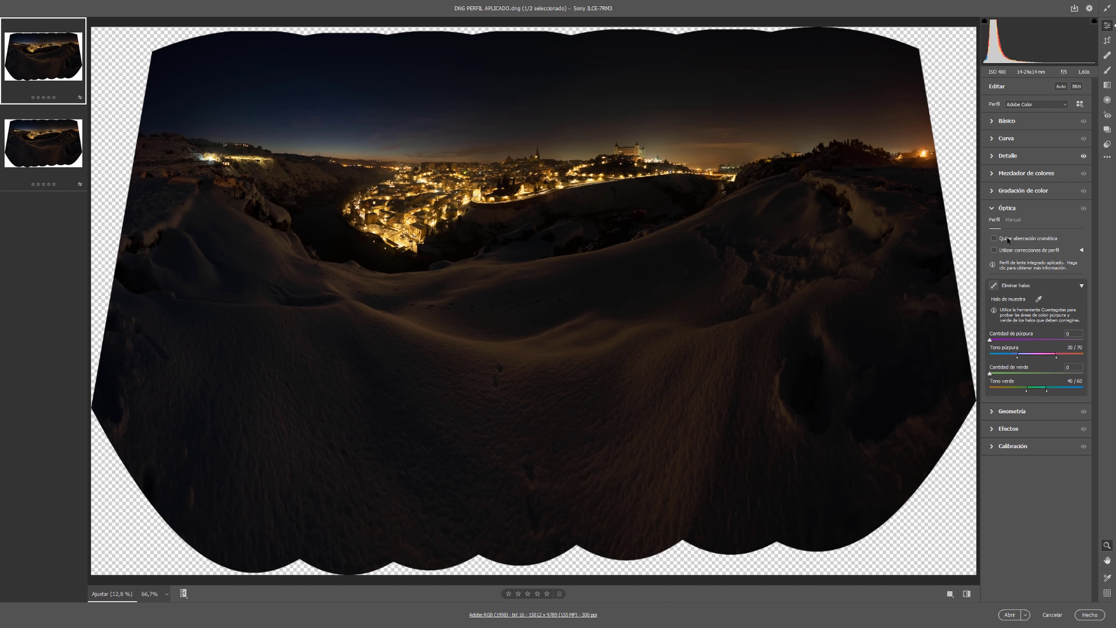
click(994, 239)
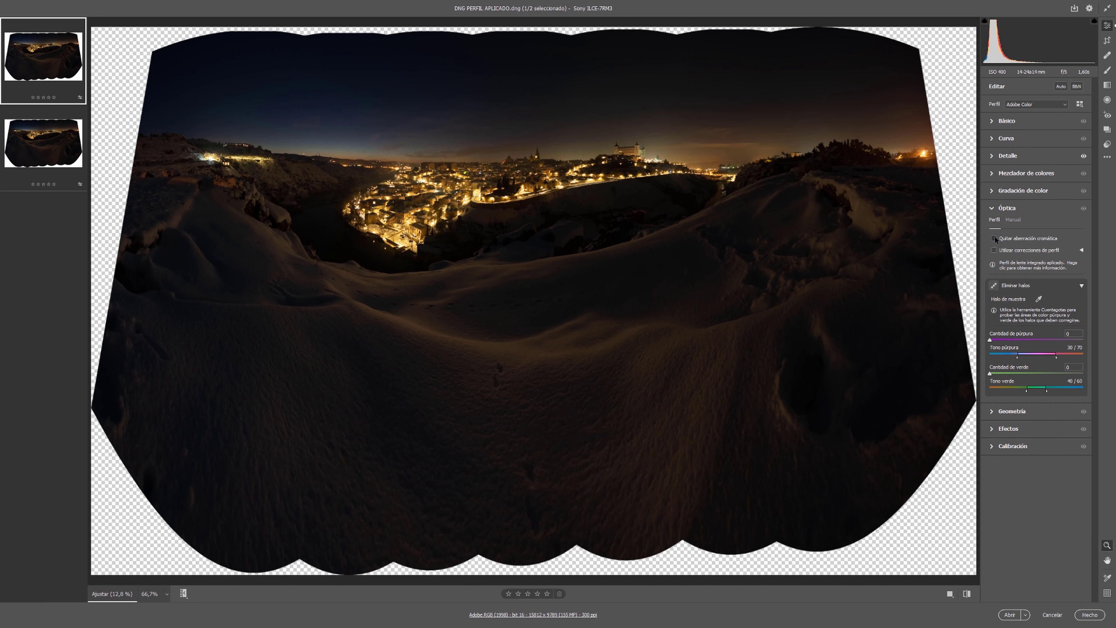
click(992, 251)
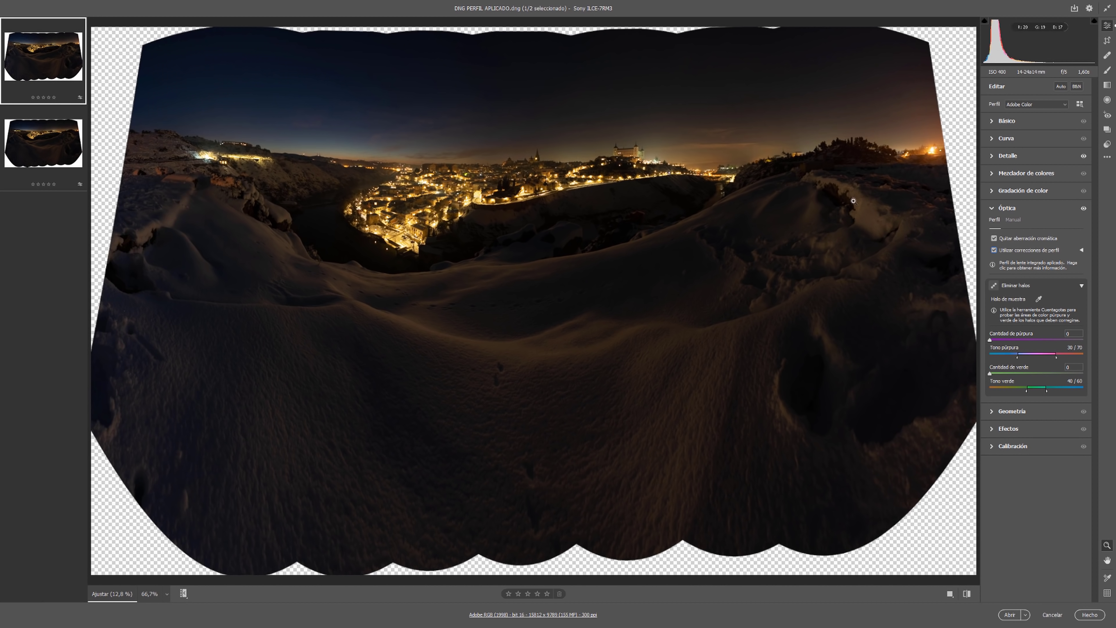
click(995, 249)
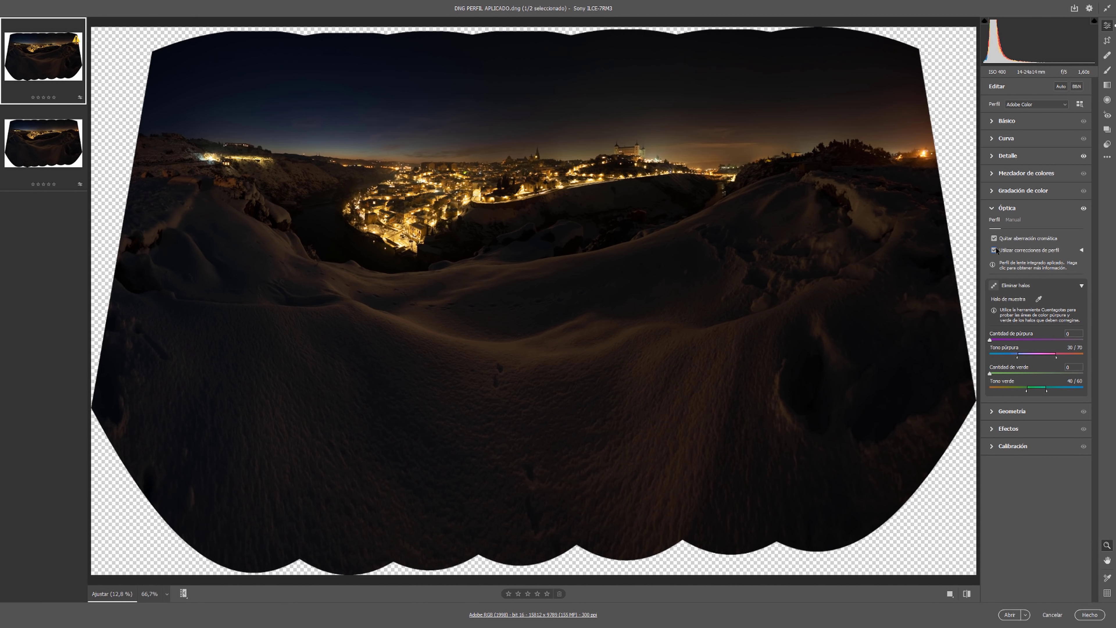
click(995, 250)
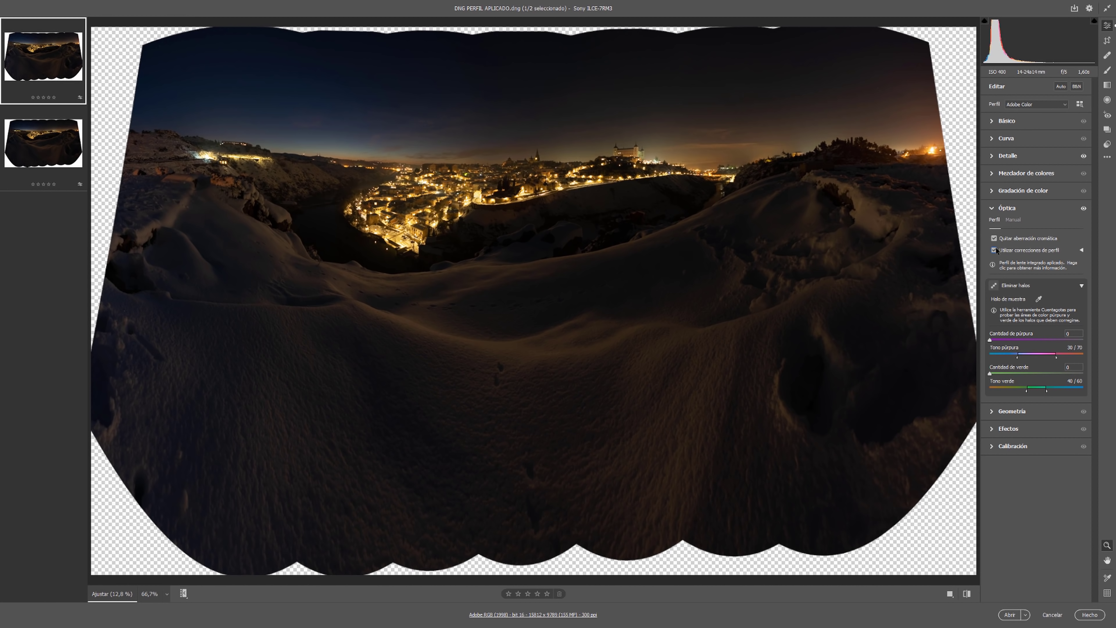
click(995, 249)
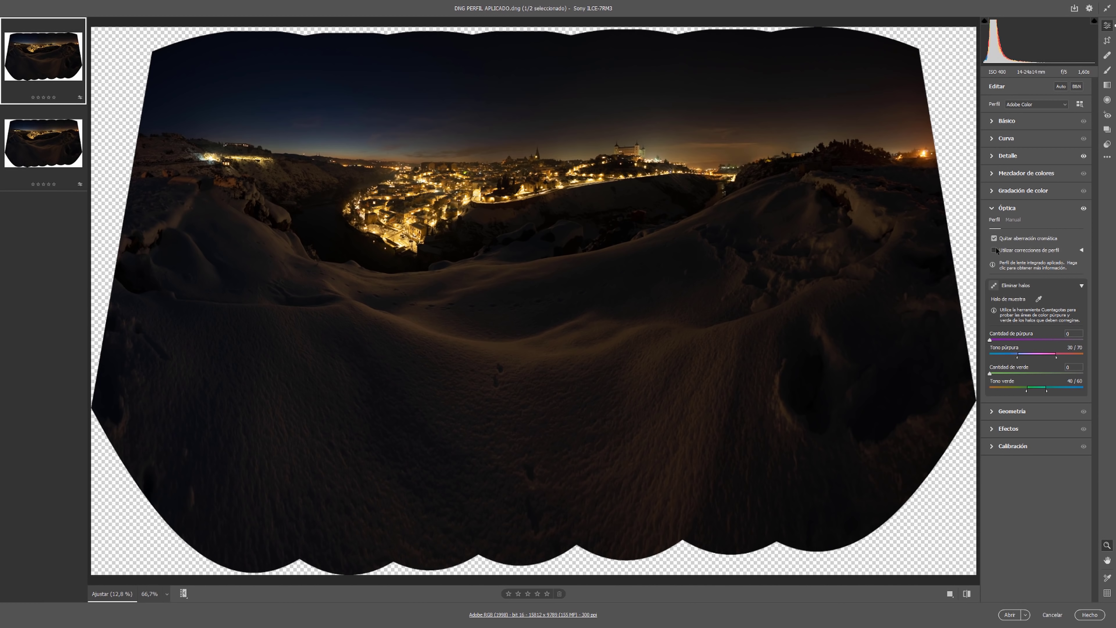
click(995, 250)
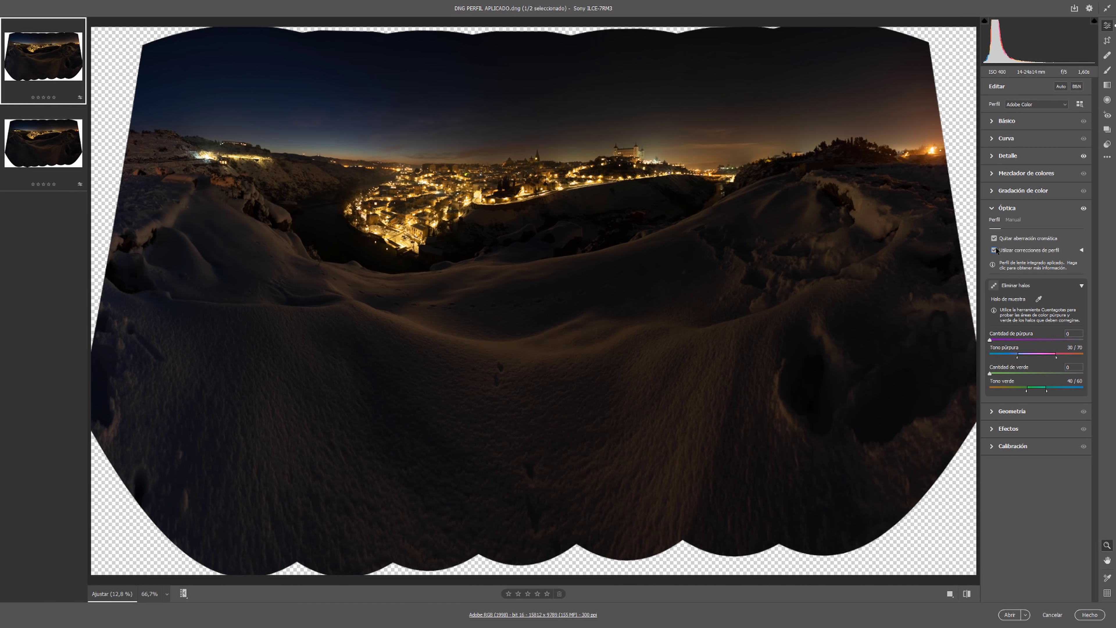
click(994, 121)
Step: Brighten the panorama: exposure +2.25, shadows +46, contrast +12, temperature cooled to 3600
drag(1036, 190, 1047, 190)
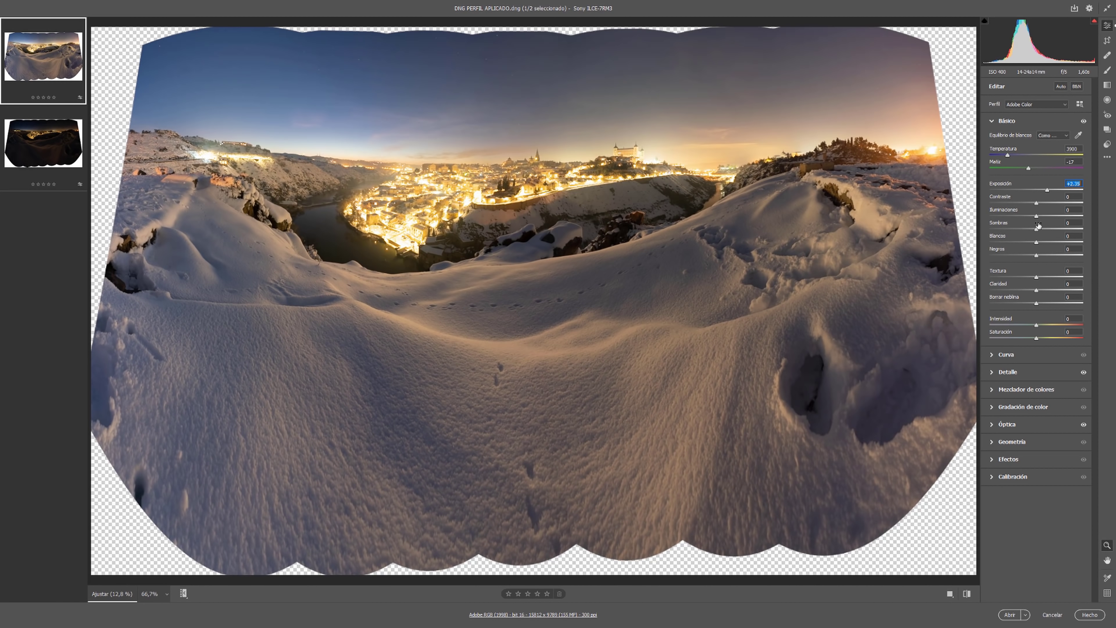
mouse_move(1037, 228)
mouse_down()
mouse_move(1053, 228)
mouse_move(989, 216)
mouse_up()
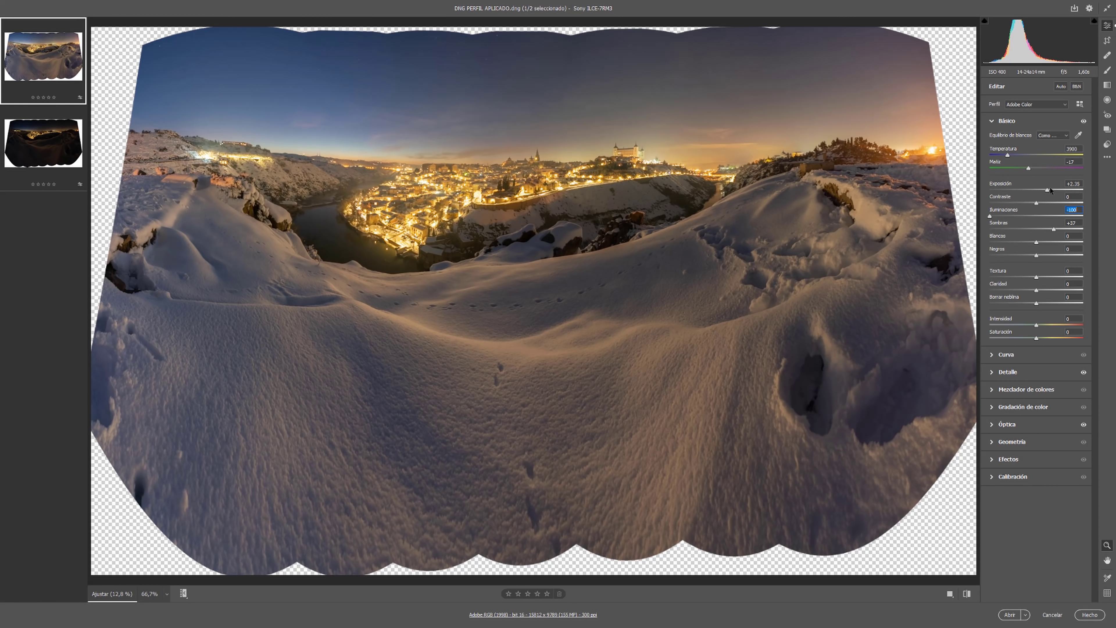
drag(1048, 189, 1047, 190)
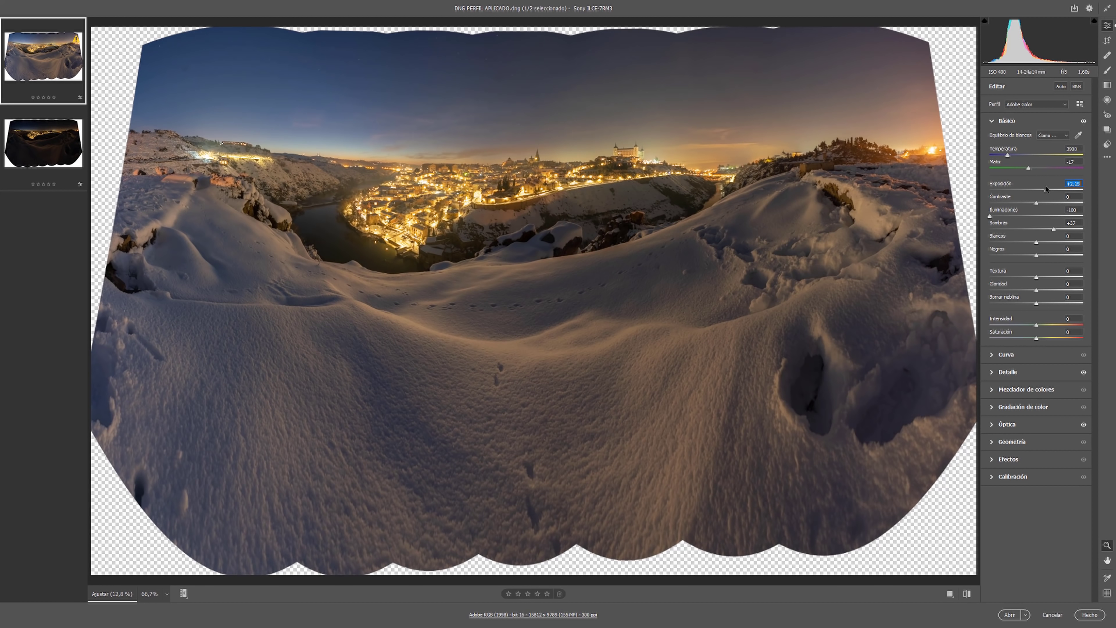
drag(1046, 190, 1056, 225)
click(1004, 155)
drag(1038, 202, 1042, 203)
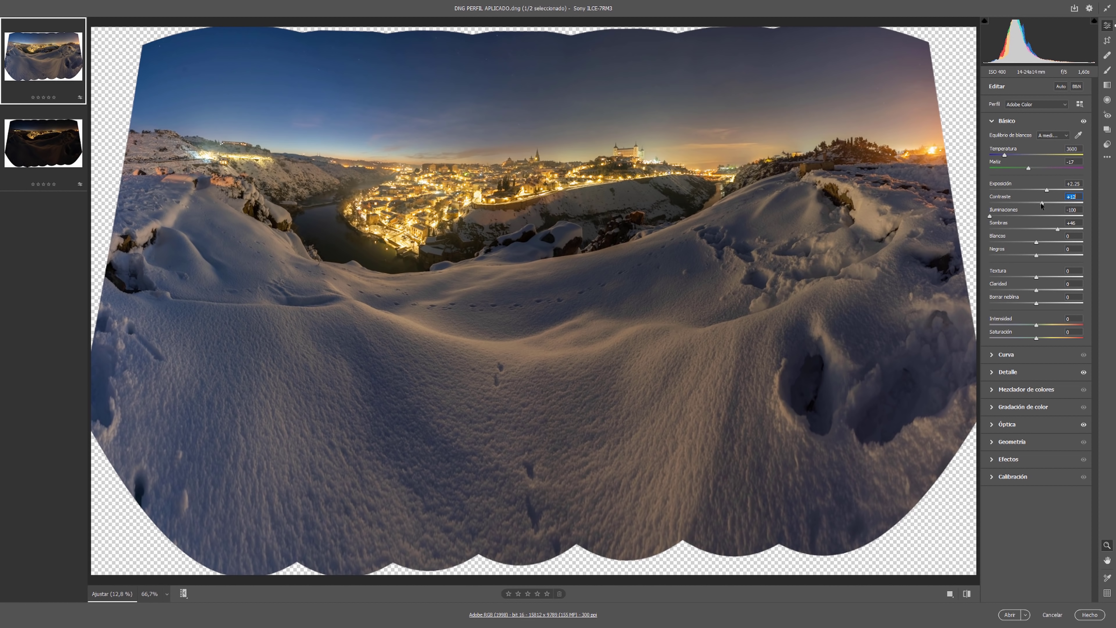
Step: Add graduated filters darkening the sky (exposure -0.20) and the lower foreground
click(1107, 84)
drag(493, 70, 496, 203)
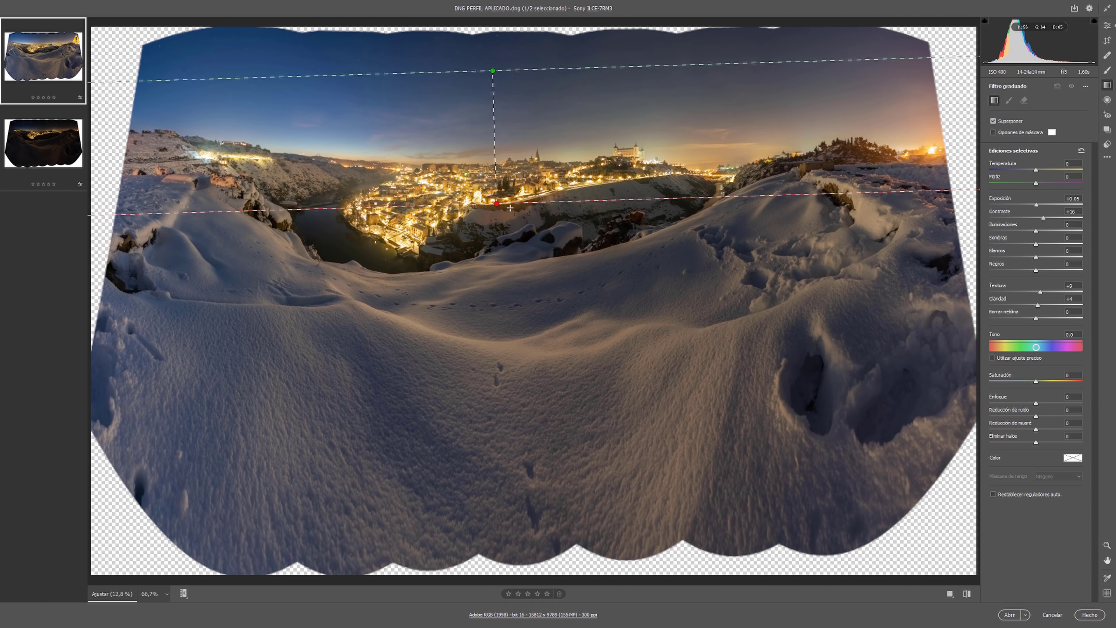
drag(1036, 204, 1033, 204)
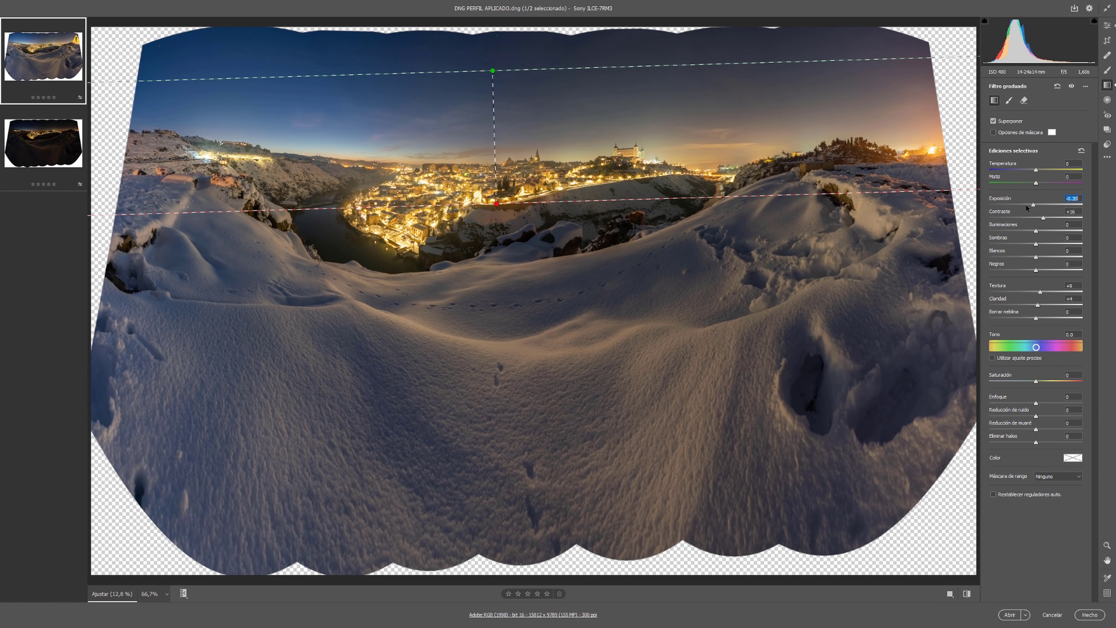
drag(534, 484, 532, 190)
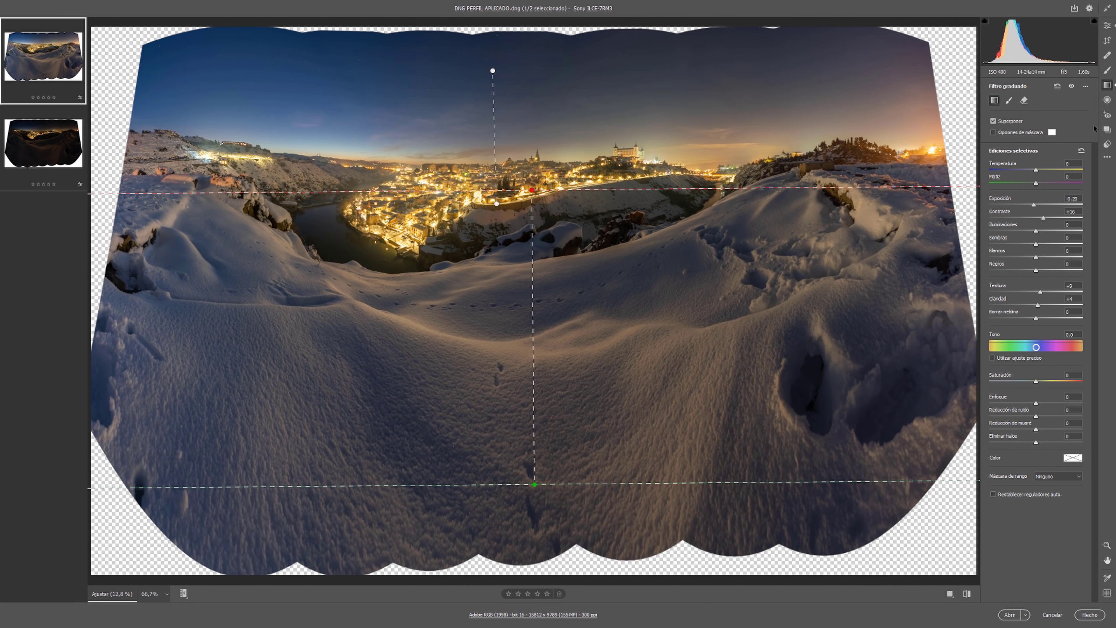
click(1107, 26)
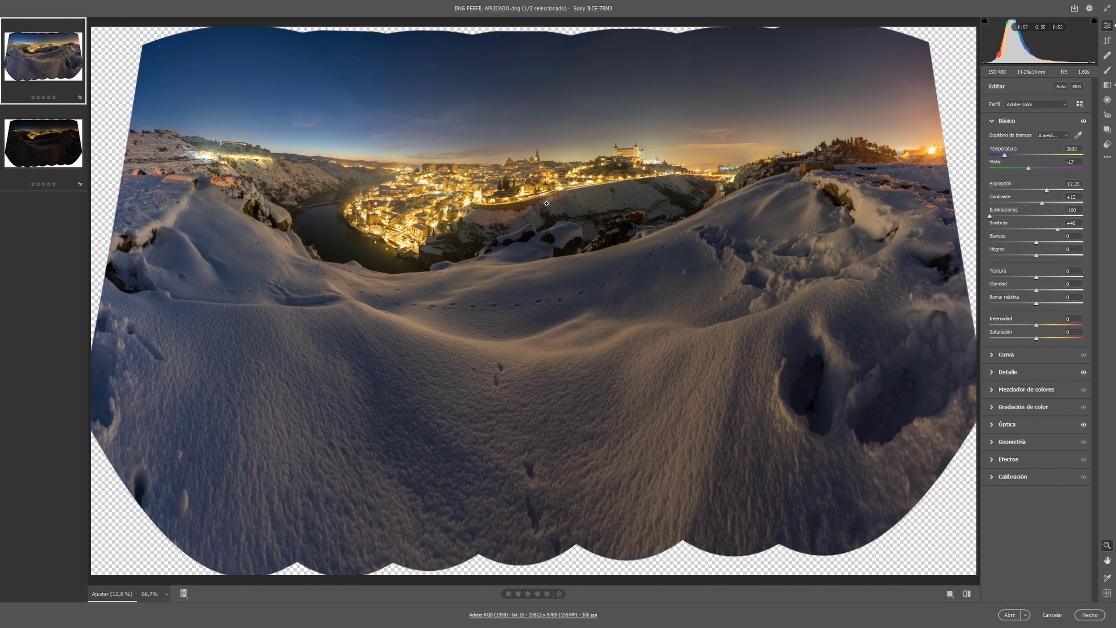
click(529, 181)
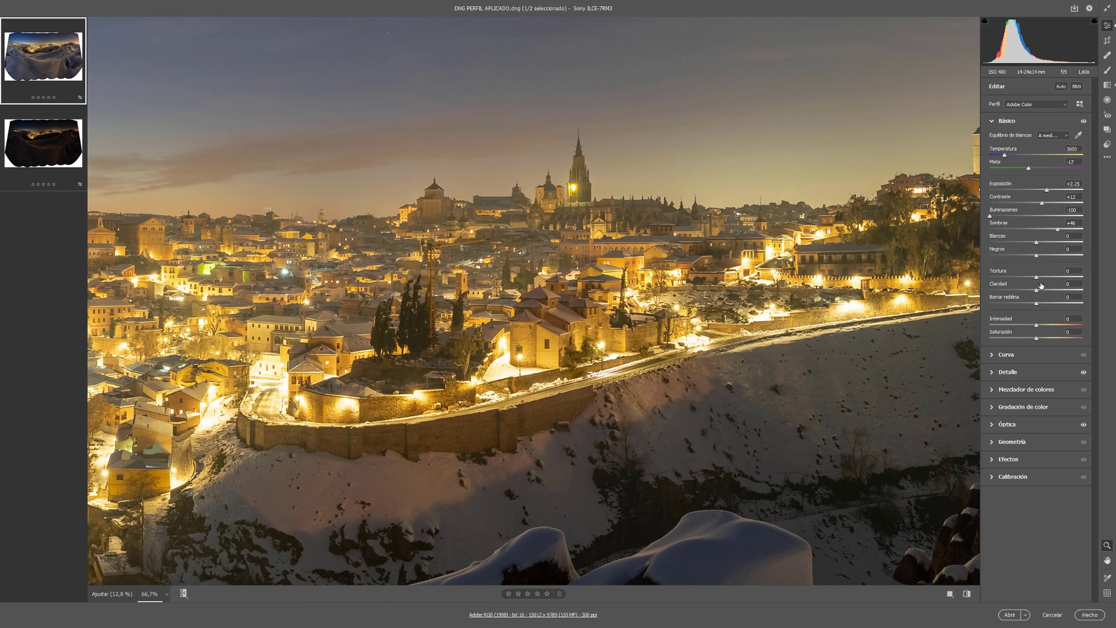
click(600, 309)
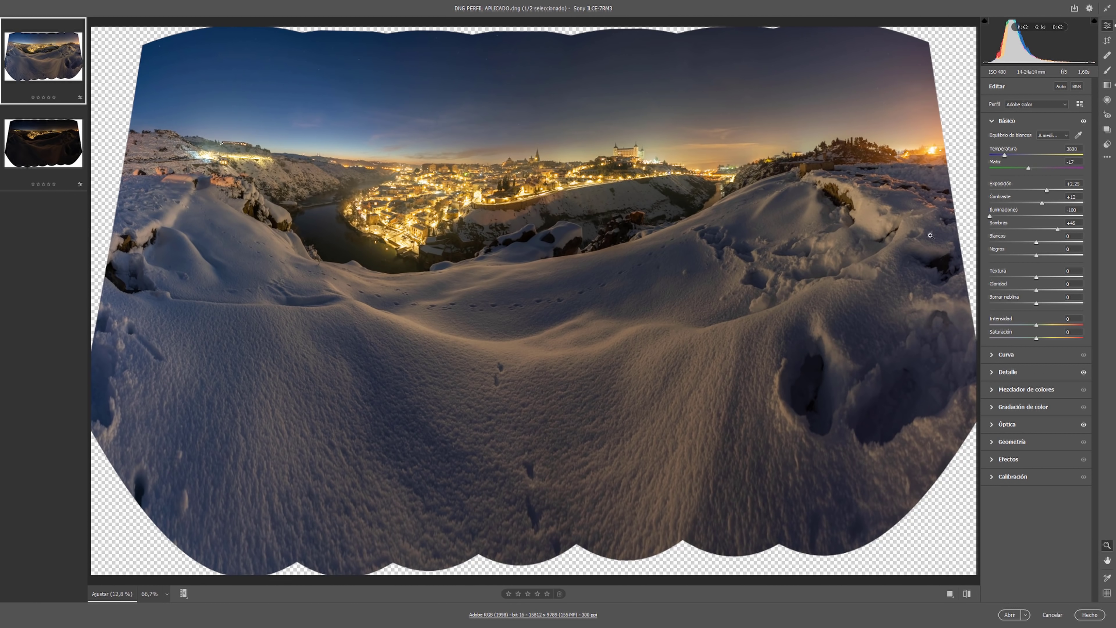
click(990, 217)
Step: Open the edited panorama in Photoshop as a smart object using Shift with Abrir objeto
key(shift)
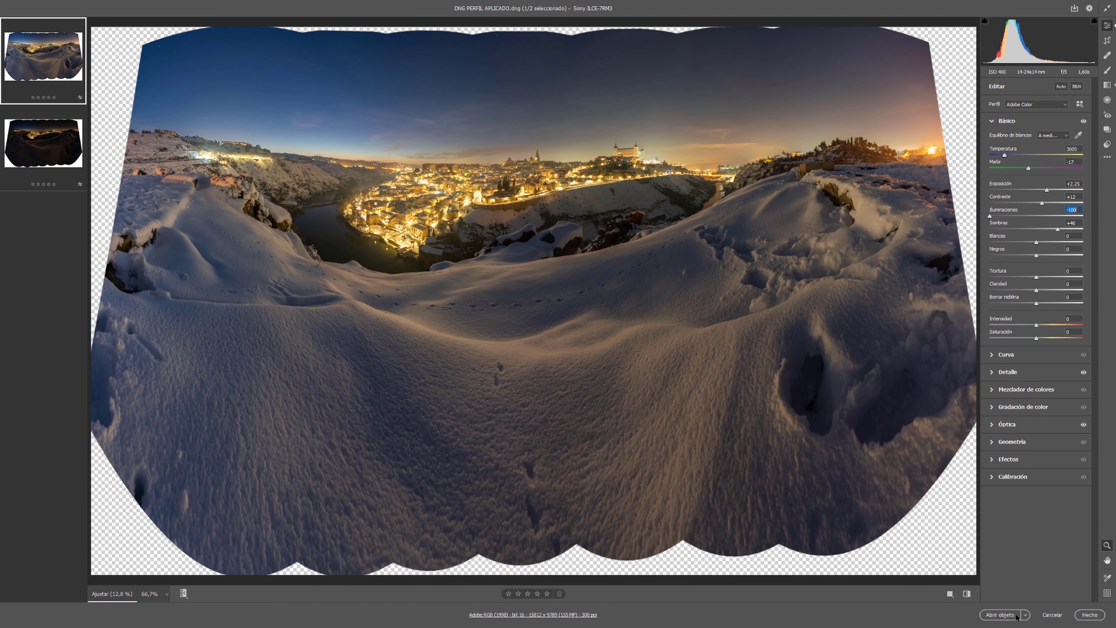
shift+click(1000, 619)
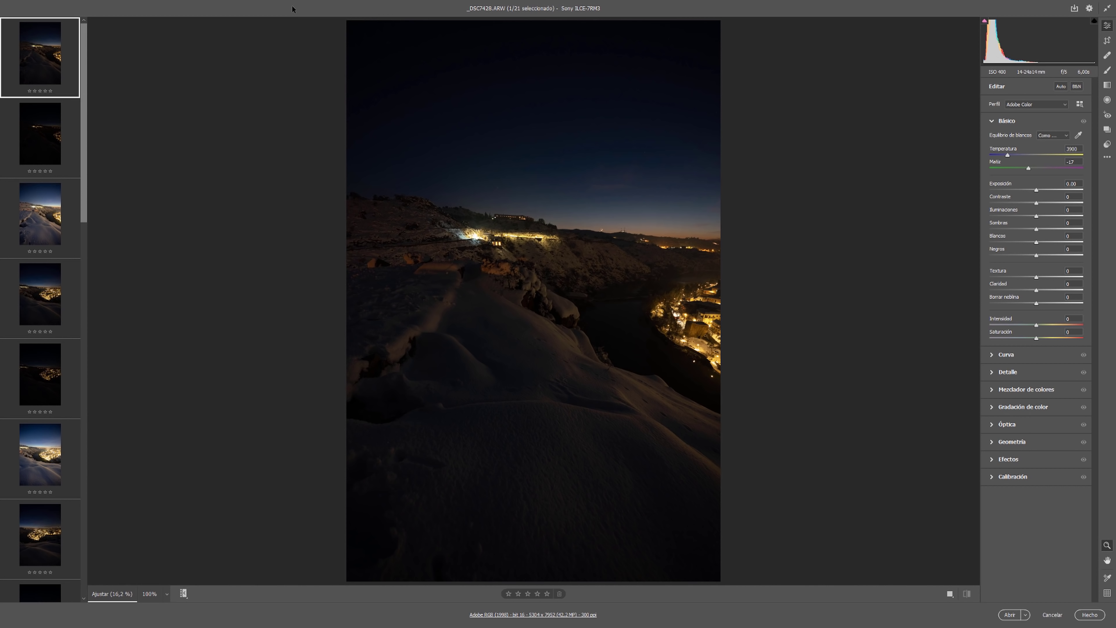
Step: Review frames _DSC7430, _DSC7432 and _DSC7433, then select the first three frames from _DSC7428
mouse_move(40, 212)
click(61, 226)
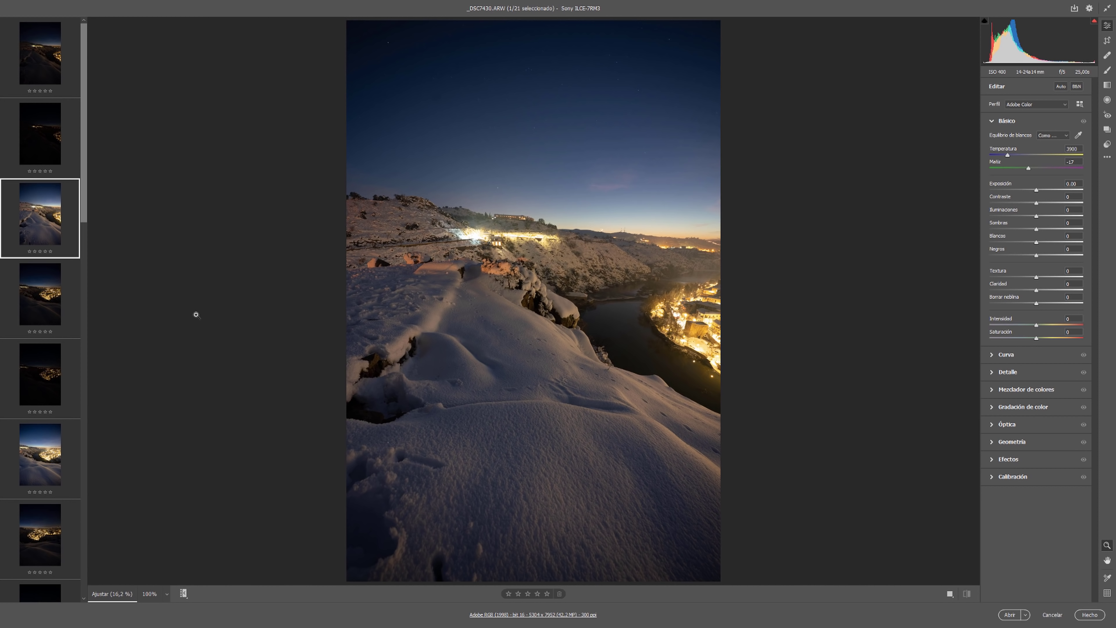
click(40, 398)
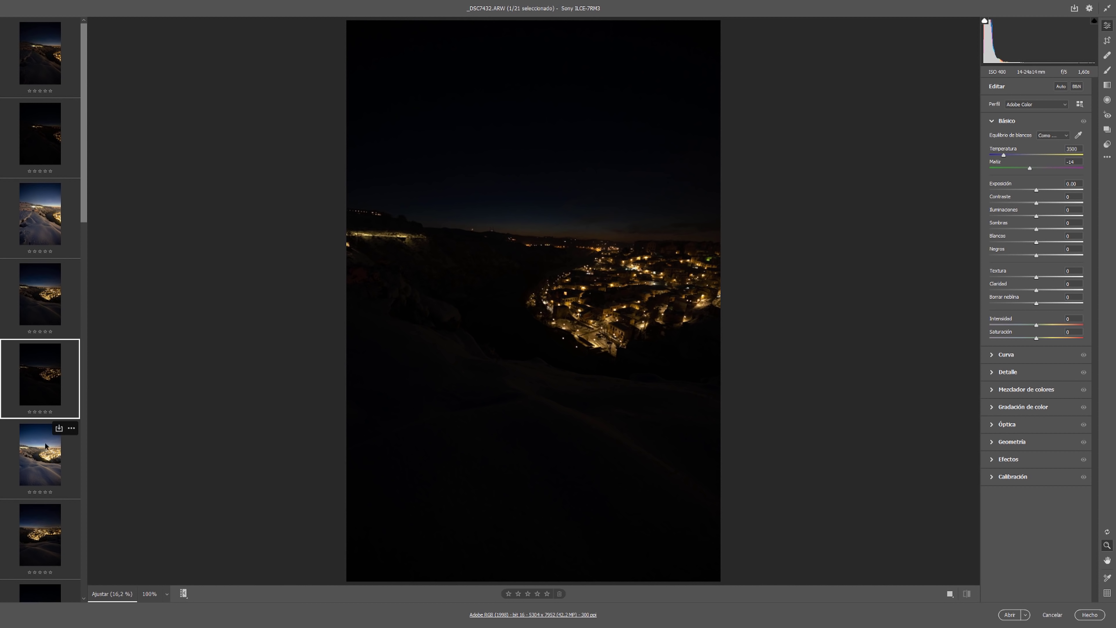
click(43, 464)
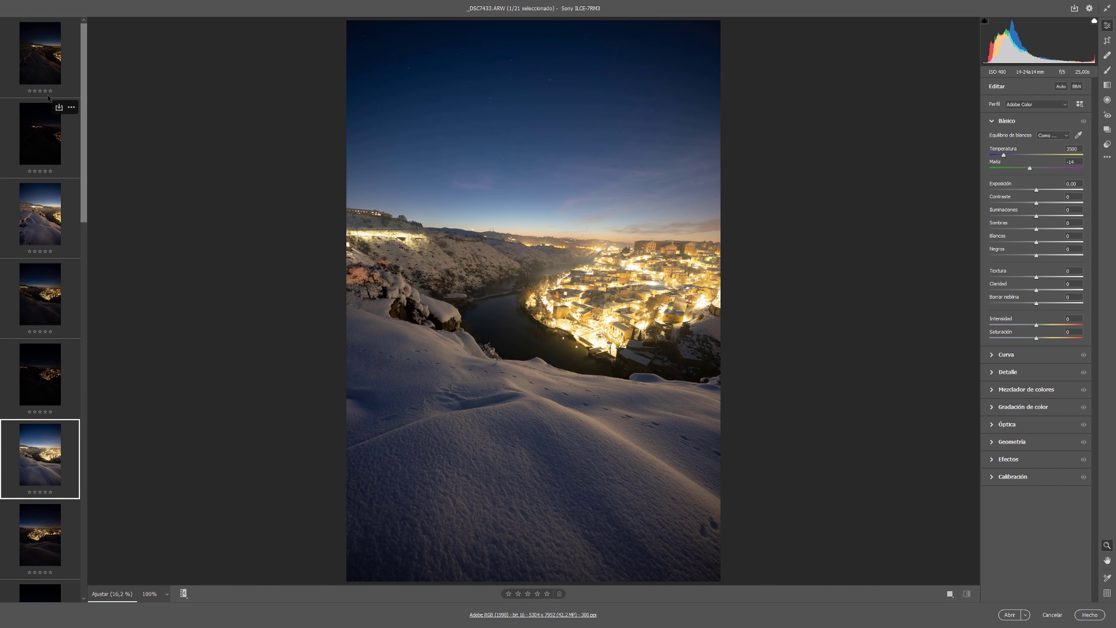
mouse_move(40, 54)
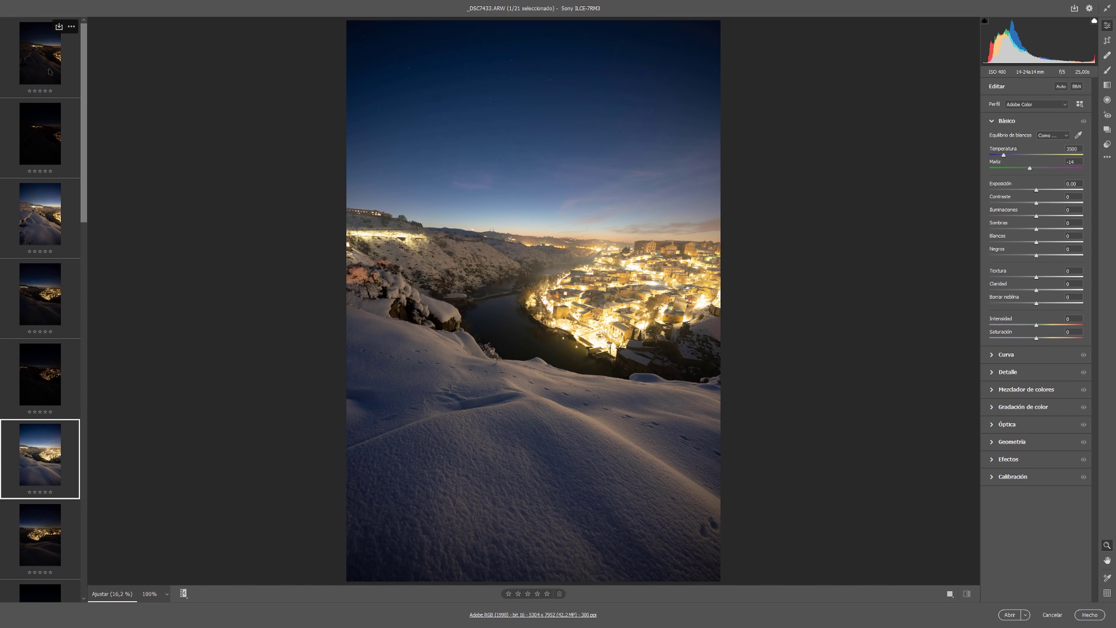
click(50, 71)
key(shift+Down)
key(shift+Down)
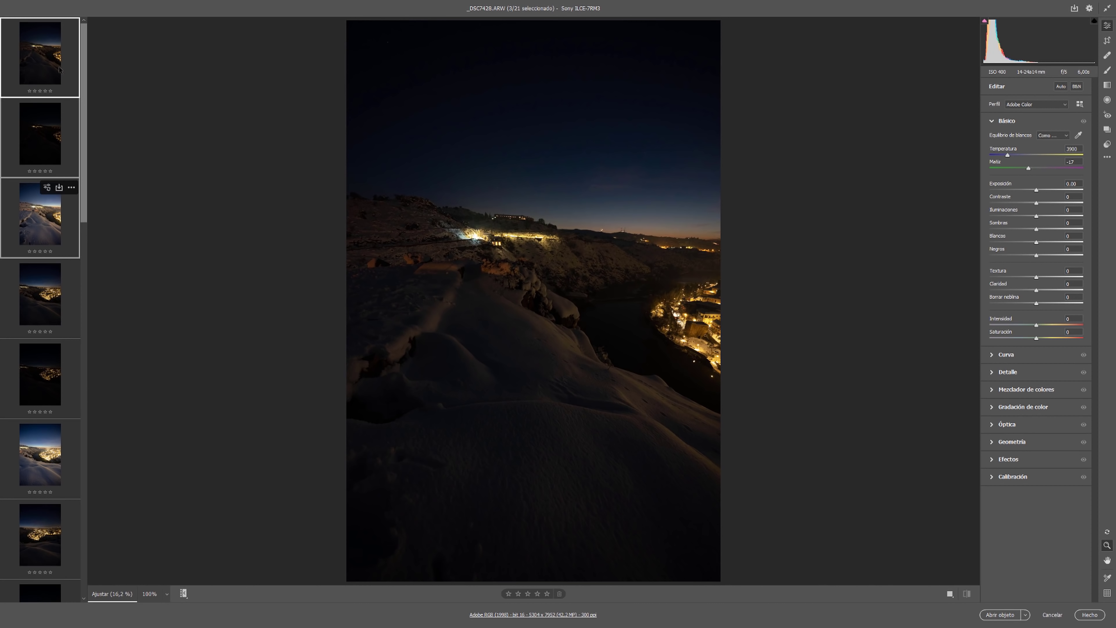
mouse_move(40, 135)
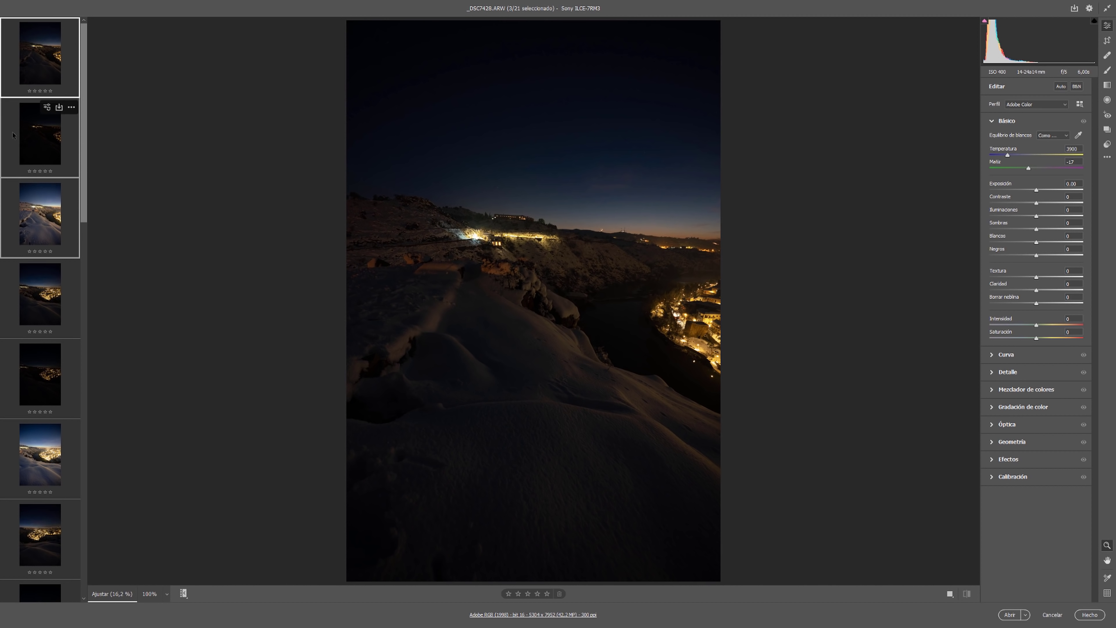
Step: Run Combinar para HDR on the three selected frames
right_click(36, 136)
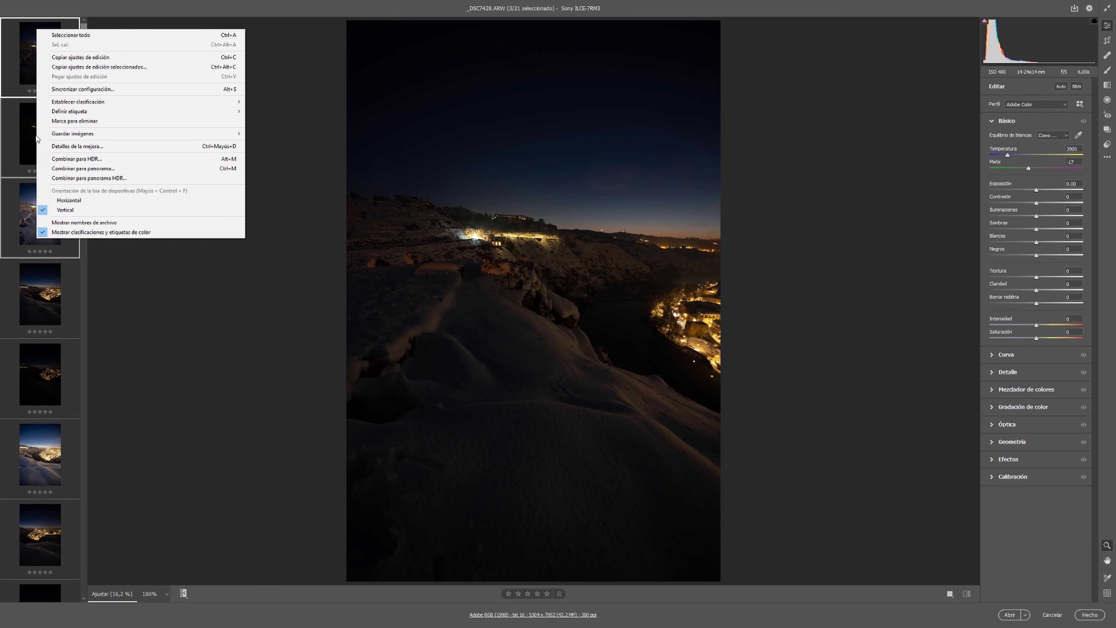
click(59, 160)
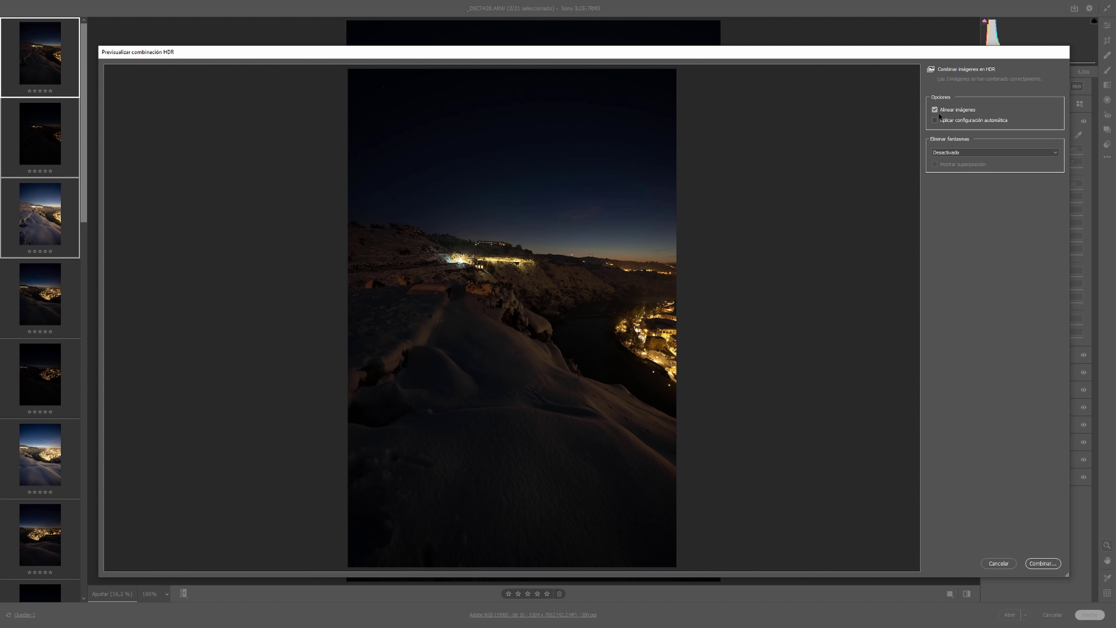
Step: Confirm the HDR merge and save it as primera.dng in the PARCIALES folder
click(1043, 565)
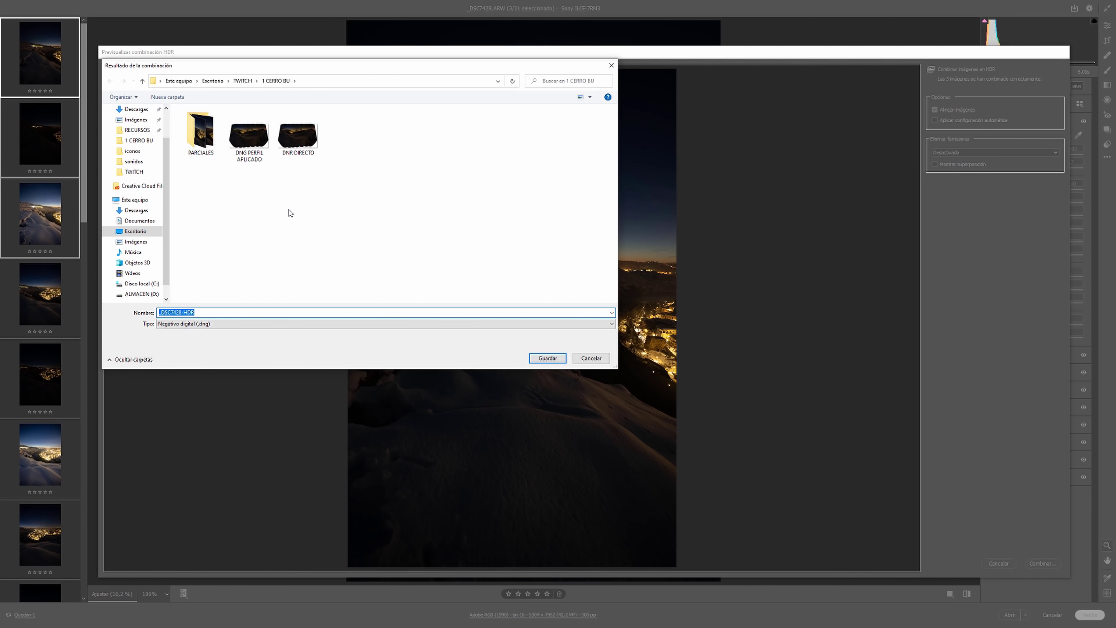
double_click(202, 147)
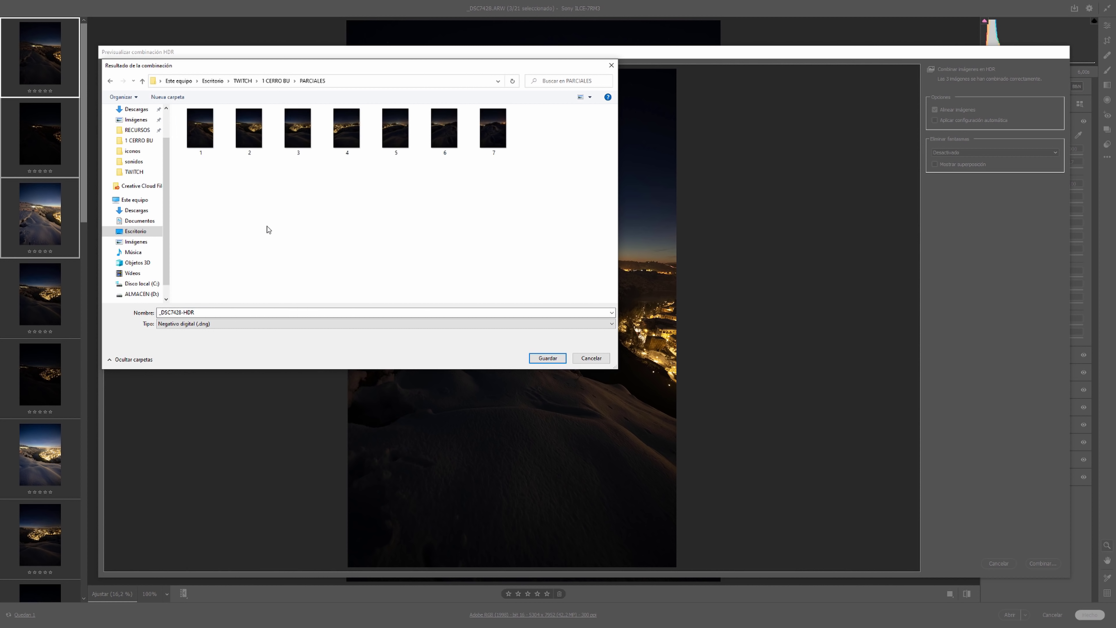
double_click(232, 314)
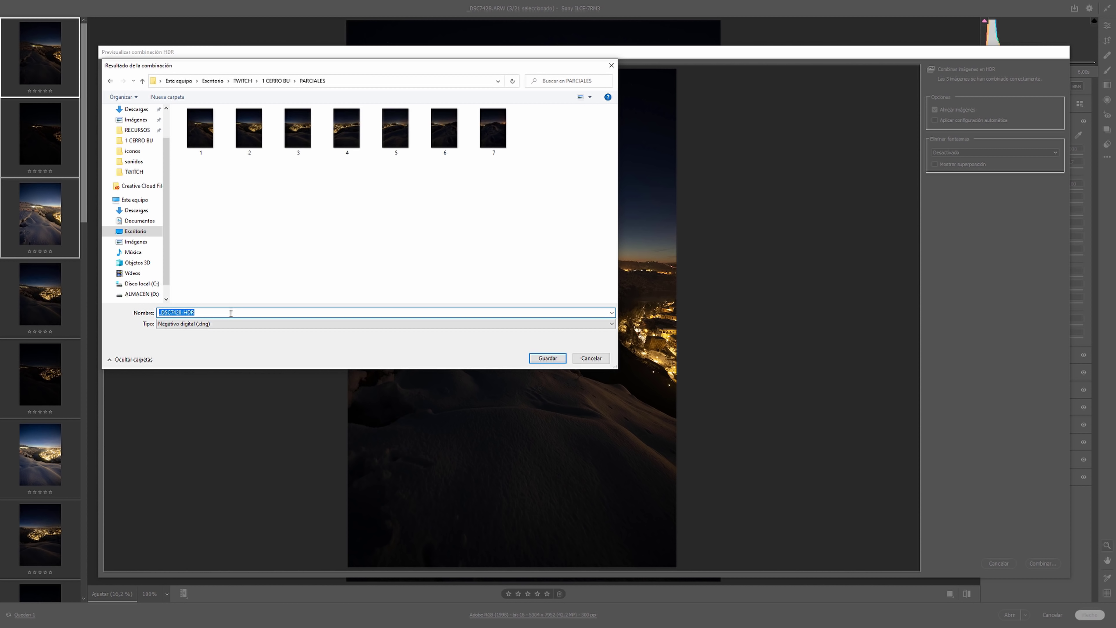
text(primera)
click(552, 362)
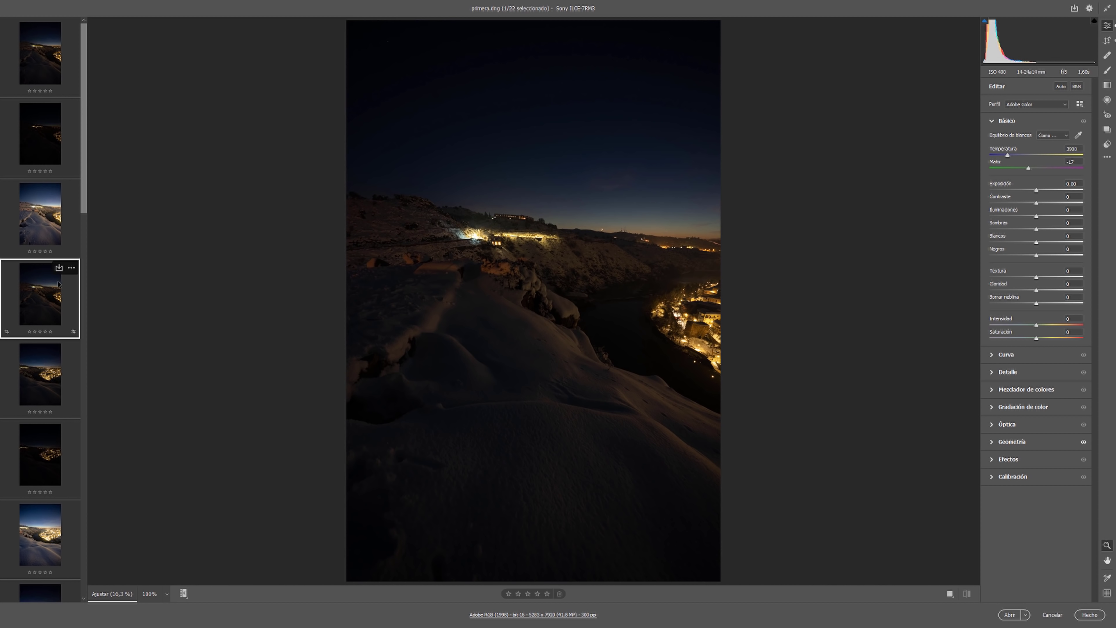
Step: Select frames _DSC7431 through the seventh frame and launch an HDR merge
click(44, 387)
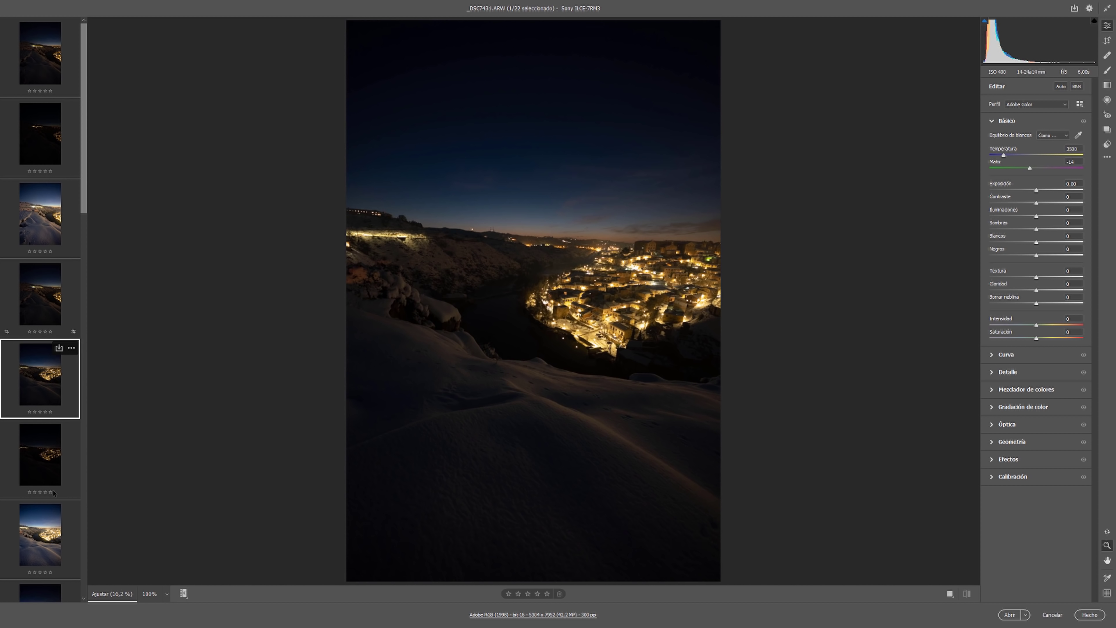
shift+click(56, 544)
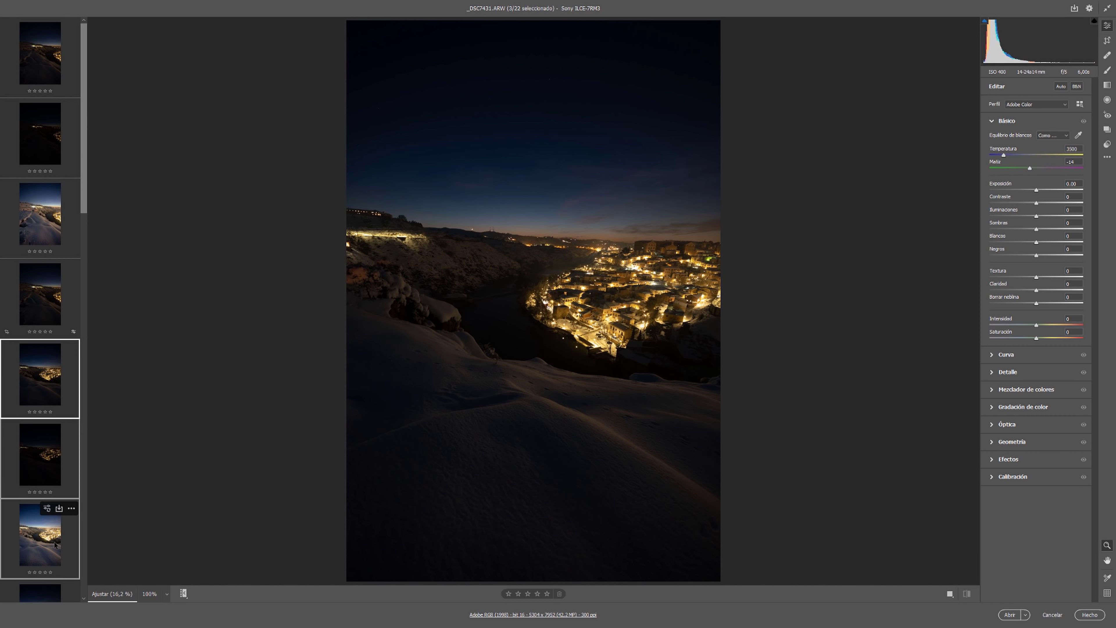
right_click(56, 544)
click(86, 549)
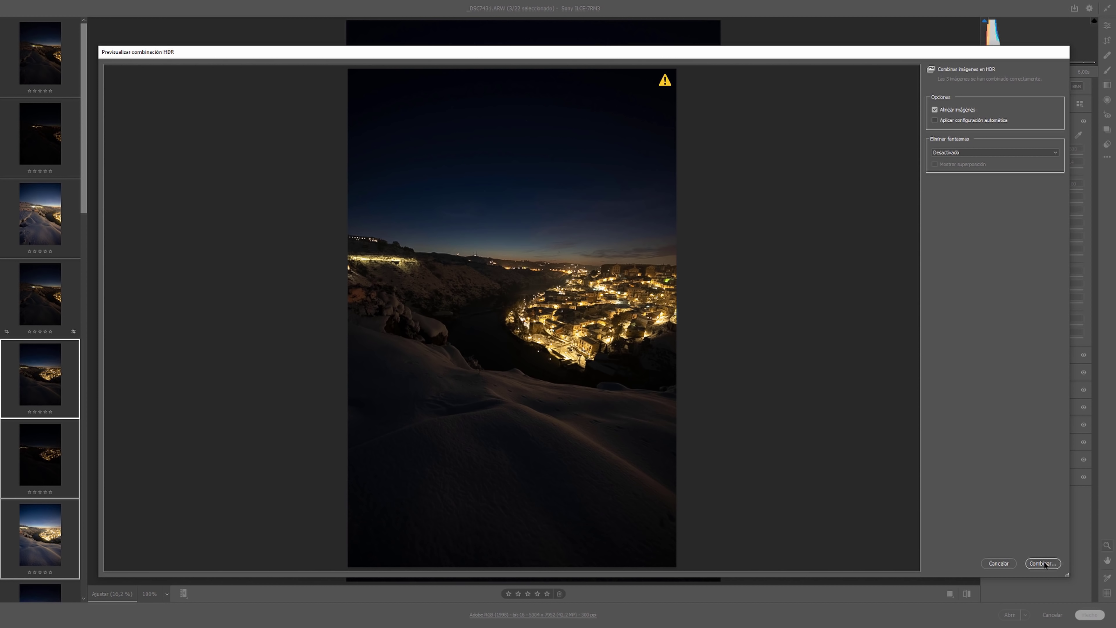
Step: Merge and save the HDR result as segunda.dng in PARCIALES
click(1044, 563)
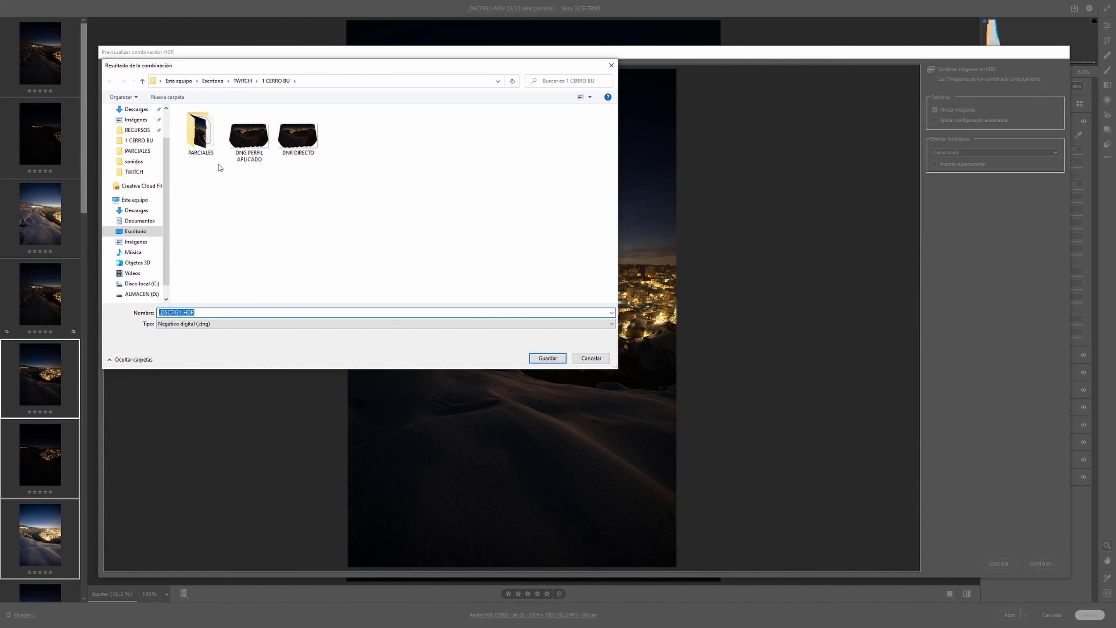
double_click(201, 132)
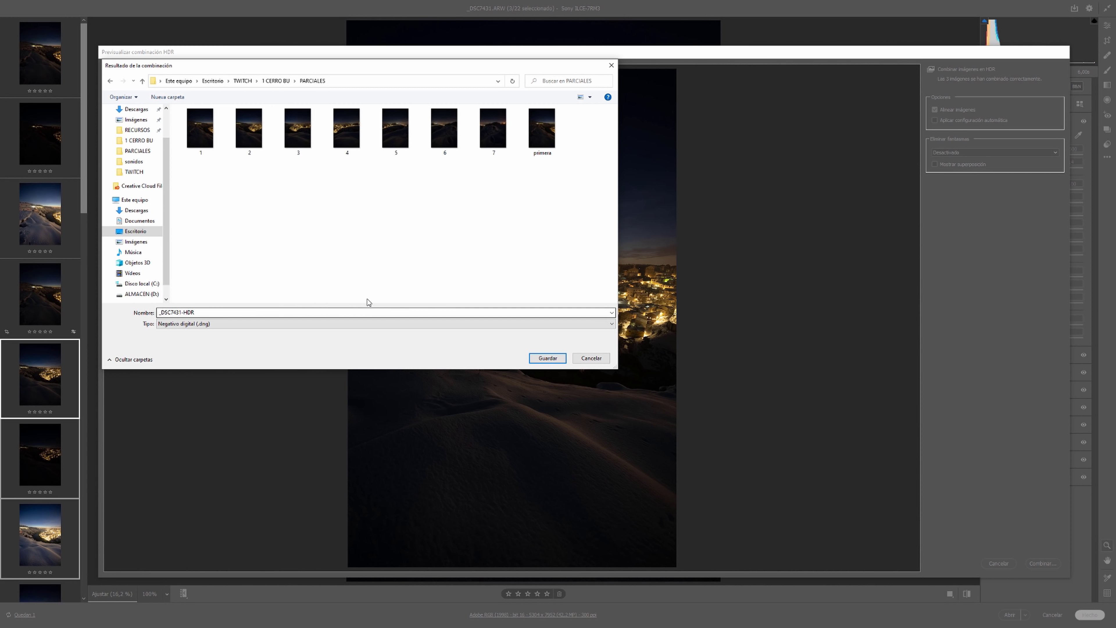
double_click(261, 311)
text(segu)
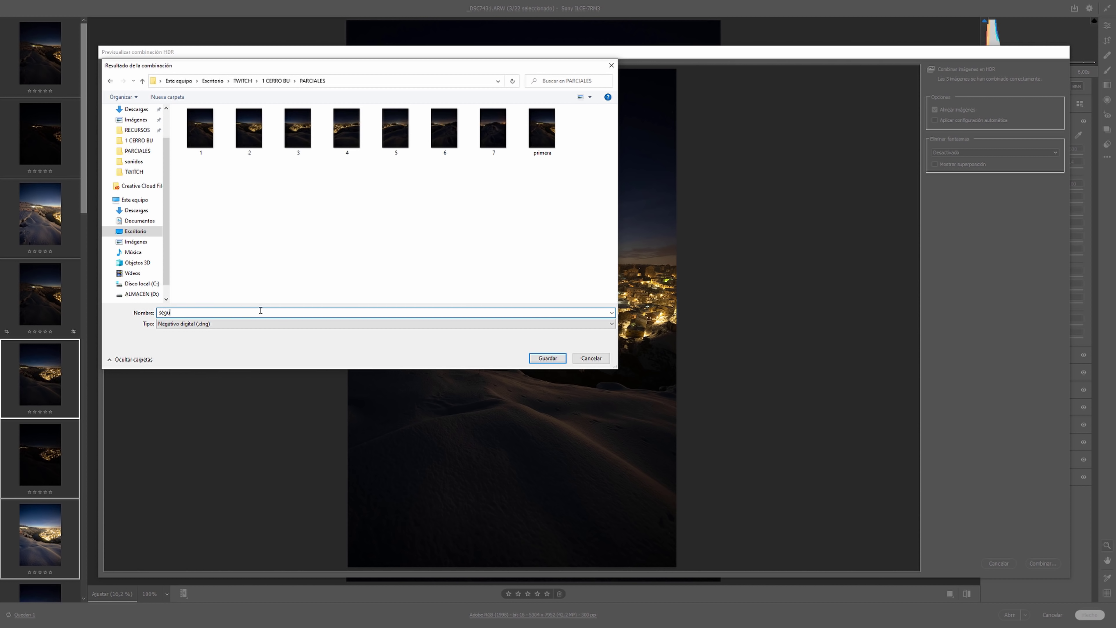
text(nda)
click(549, 358)
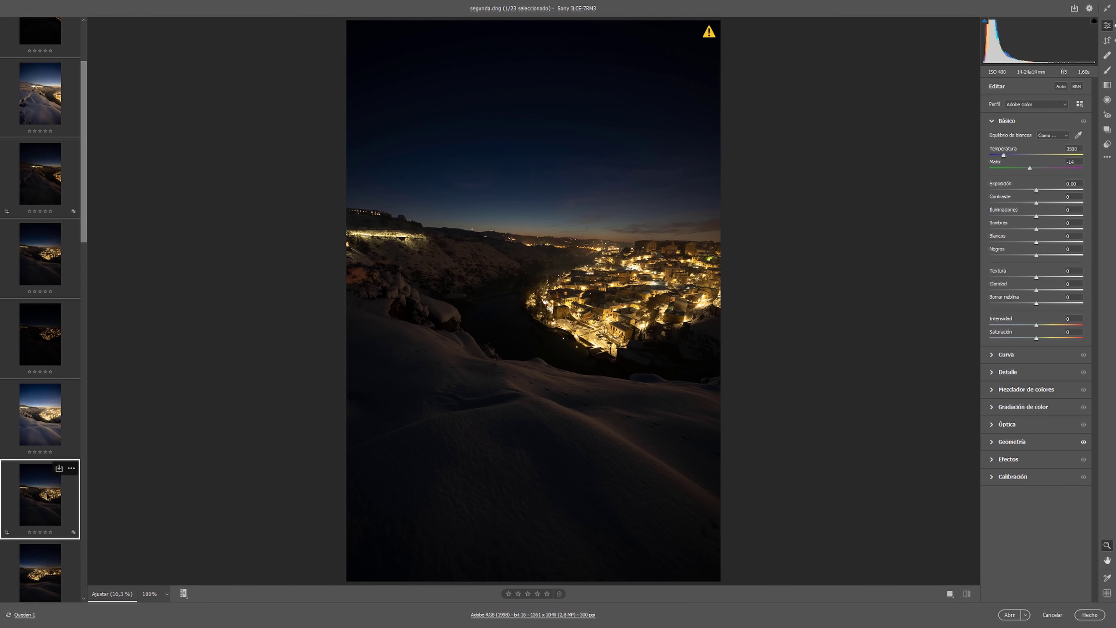
Step: Scroll the filmstrip and select the next bracket starting at _DSC7434
scroll(48, 496, down, 2)
scroll(46, 475, down, 2)
click(46, 453)
scroll(46, 484, down, 2)
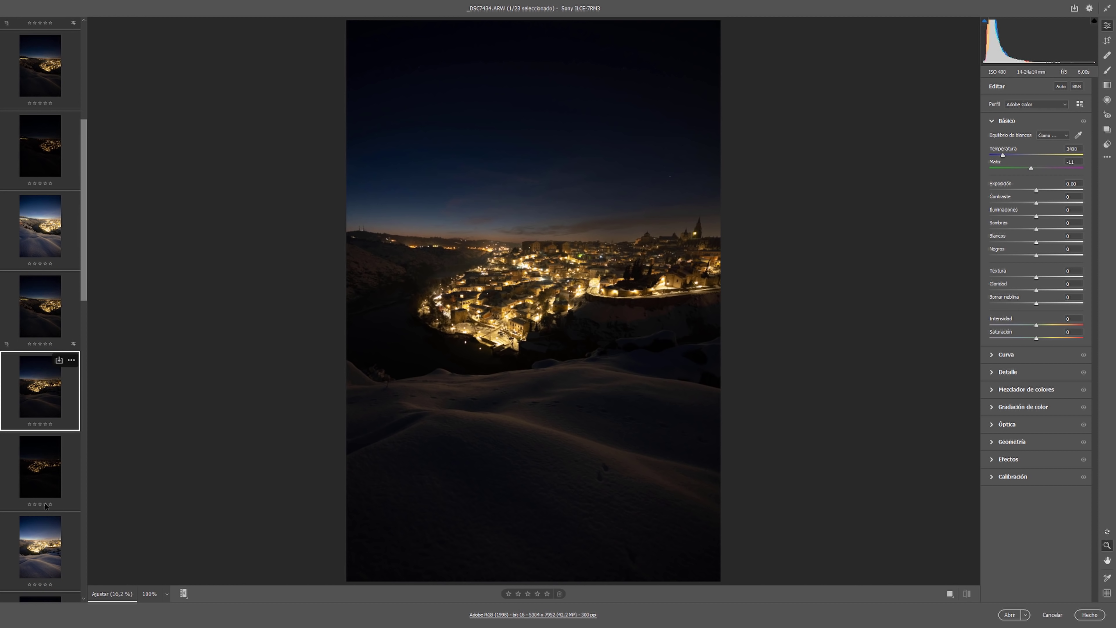
scroll(45, 506, down, 1)
Step: Preview an HDR merge of the _DSC7434 bracket, cancel it, and close Camera Raw
shift+click(44, 526)
right_click(48, 528)
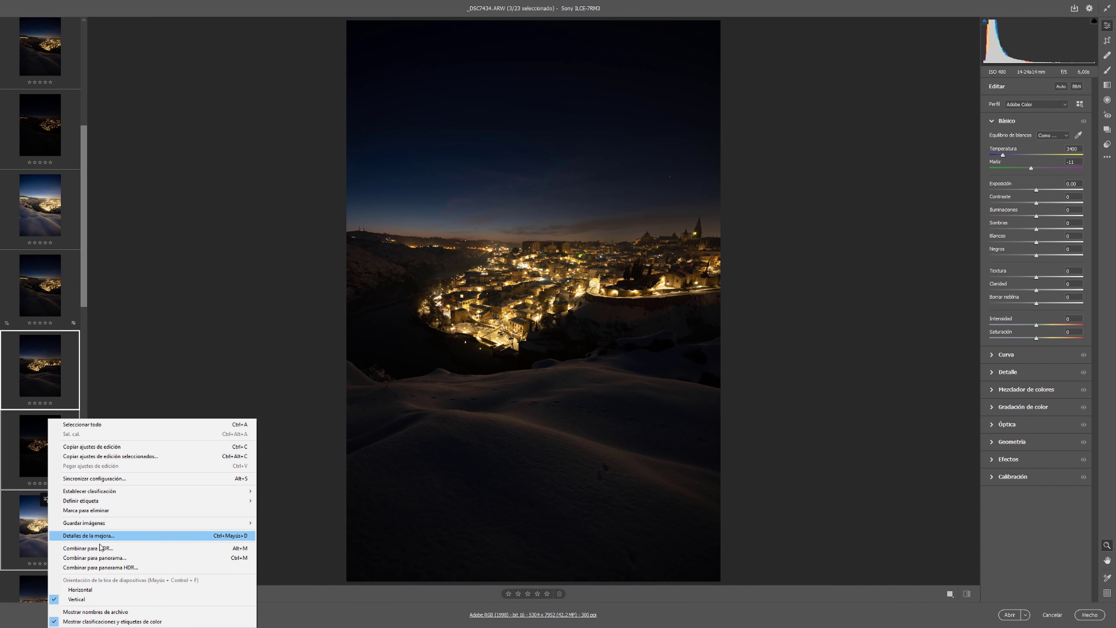
click(97, 548)
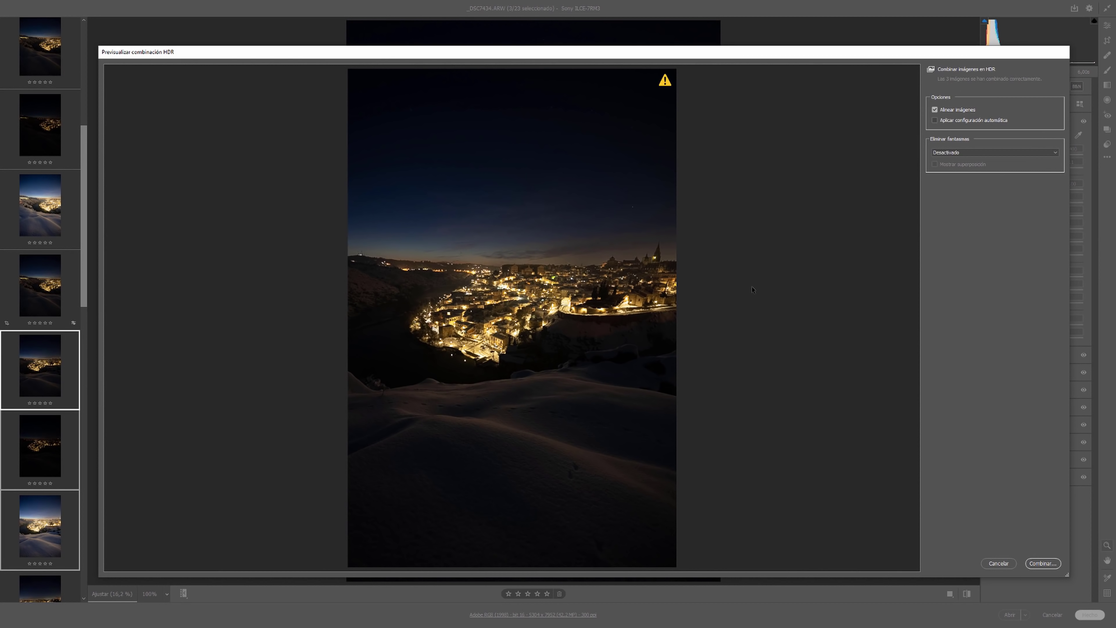
click(1006, 566)
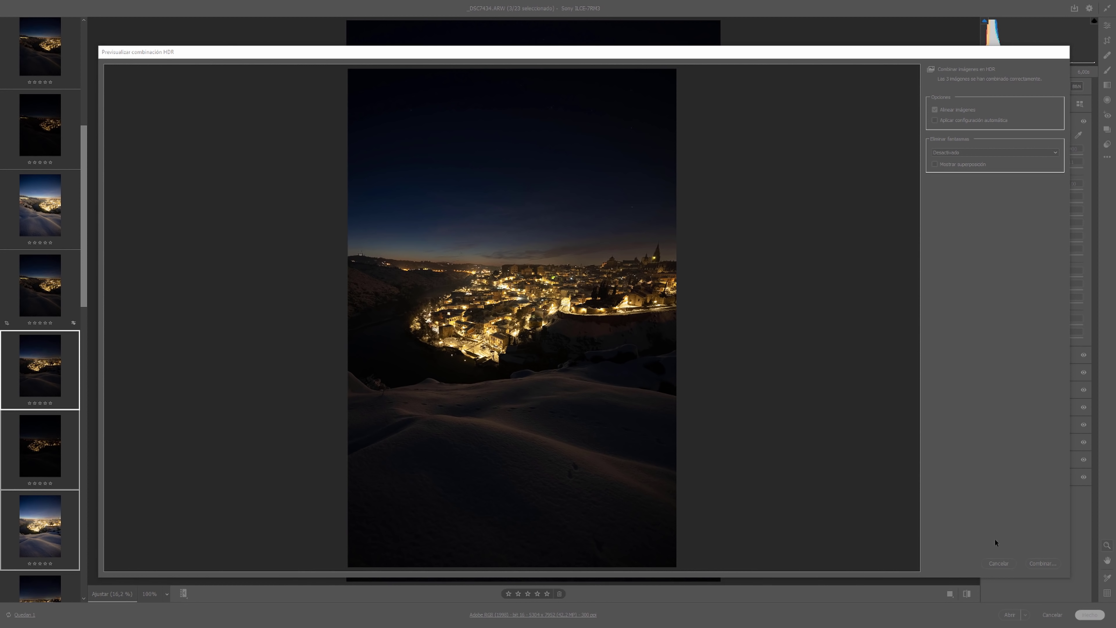
click(1010, 614)
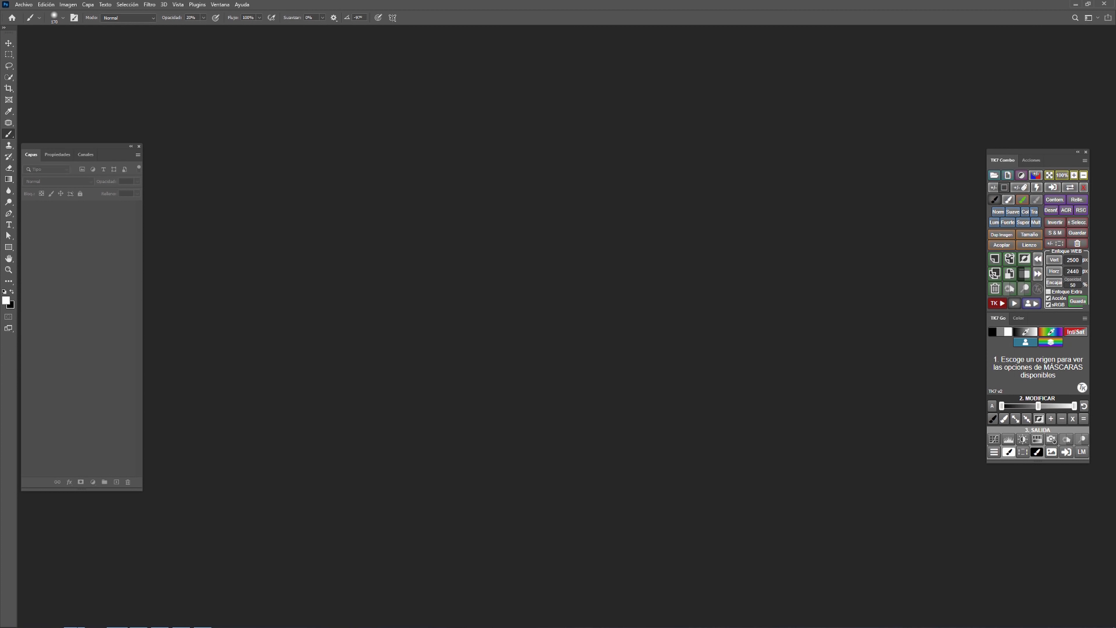
Step: Delete primera and segunda from PARCIALES and drag DNGs 1–7 into Photoshop's Camera Raw
mouse_move(74, 624)
click(73, 619)
double_click(474, 281)
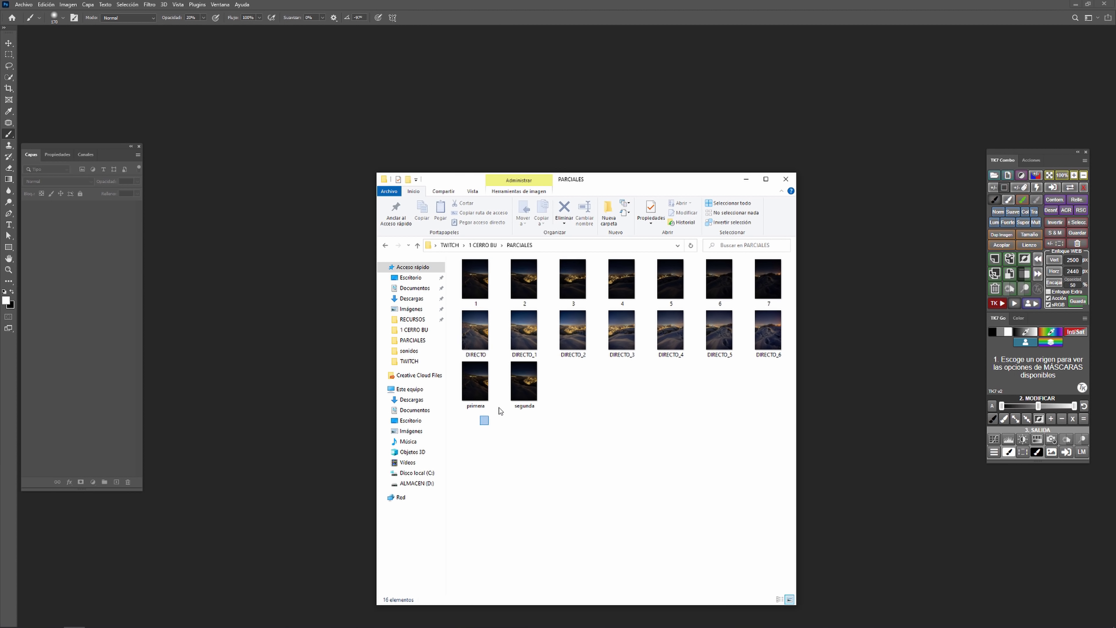
drag(480, 425, 545, 394)
key(Delete)
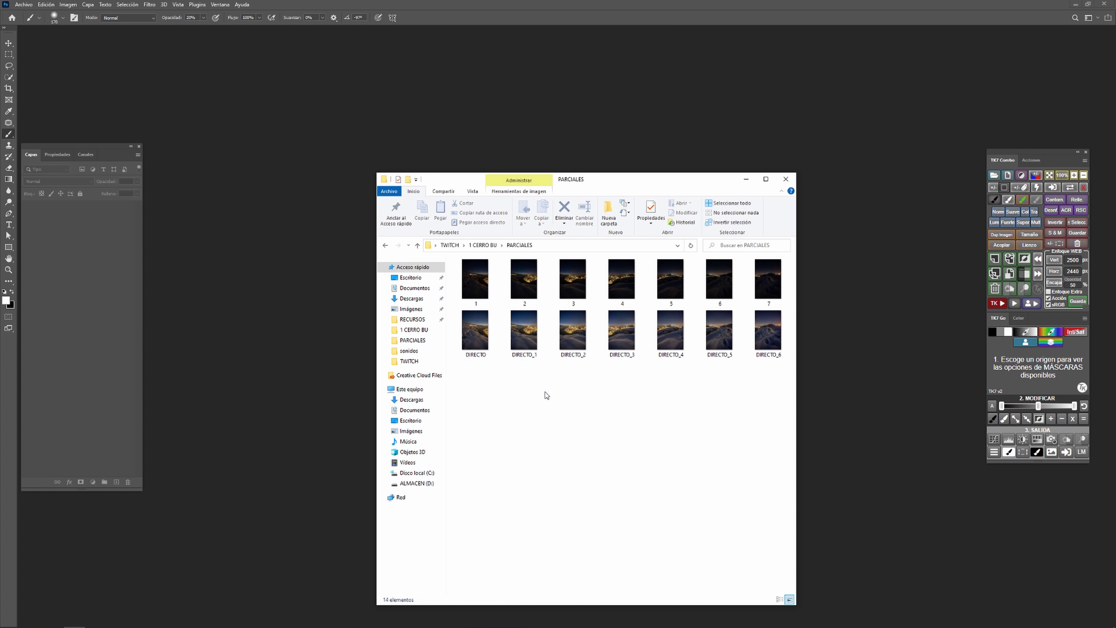
shift+click(772, 282)
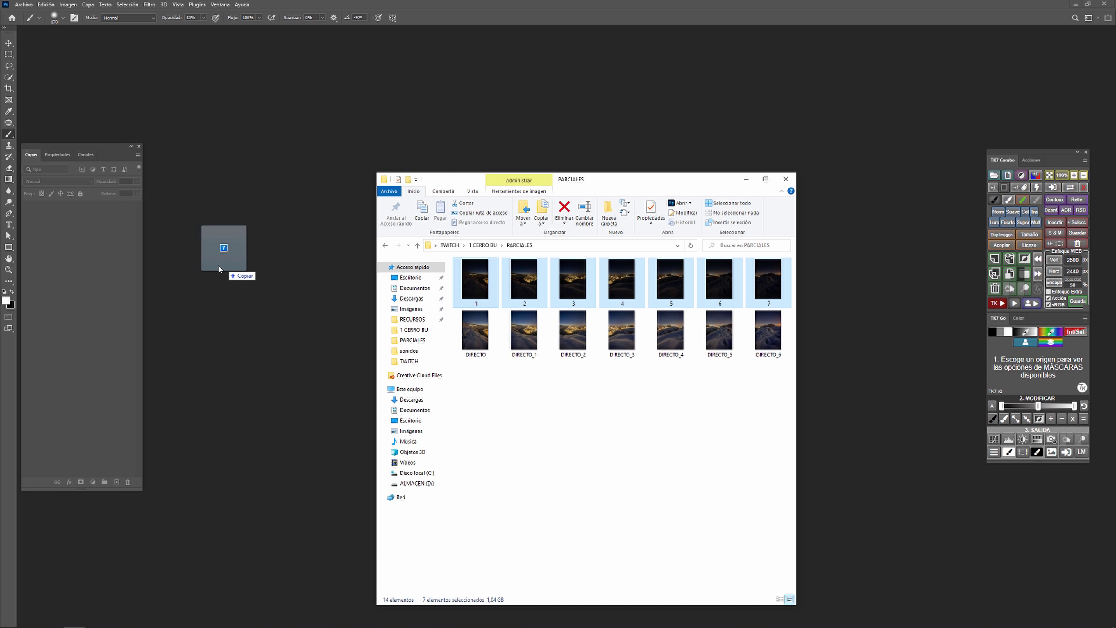
drag(479, 285, 224, 273)
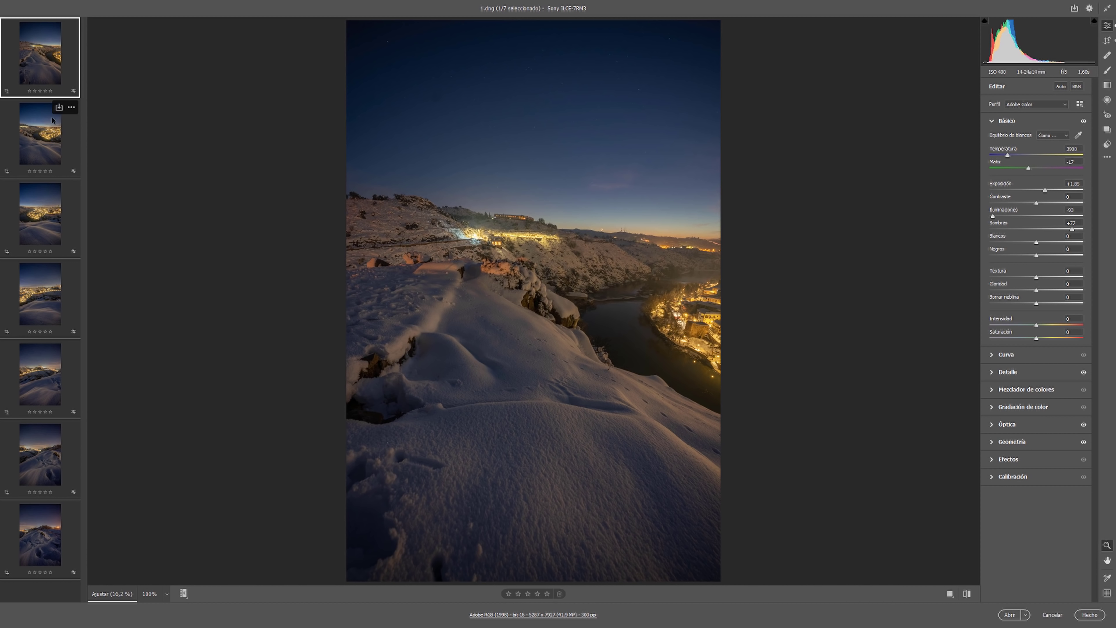
Step: Reset exposure, shadows and highlights on 1.dng to zero
click(1044, 189)
double_click(1045, 190)
double_click(1072, 229)
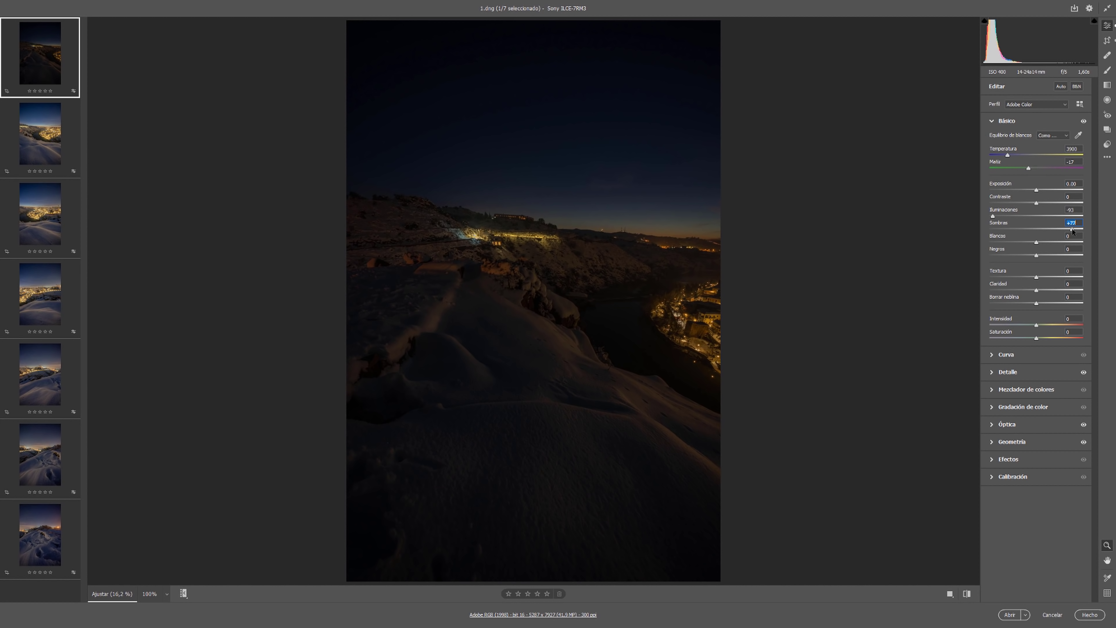
click(992, 216)
double_click(993, 216)
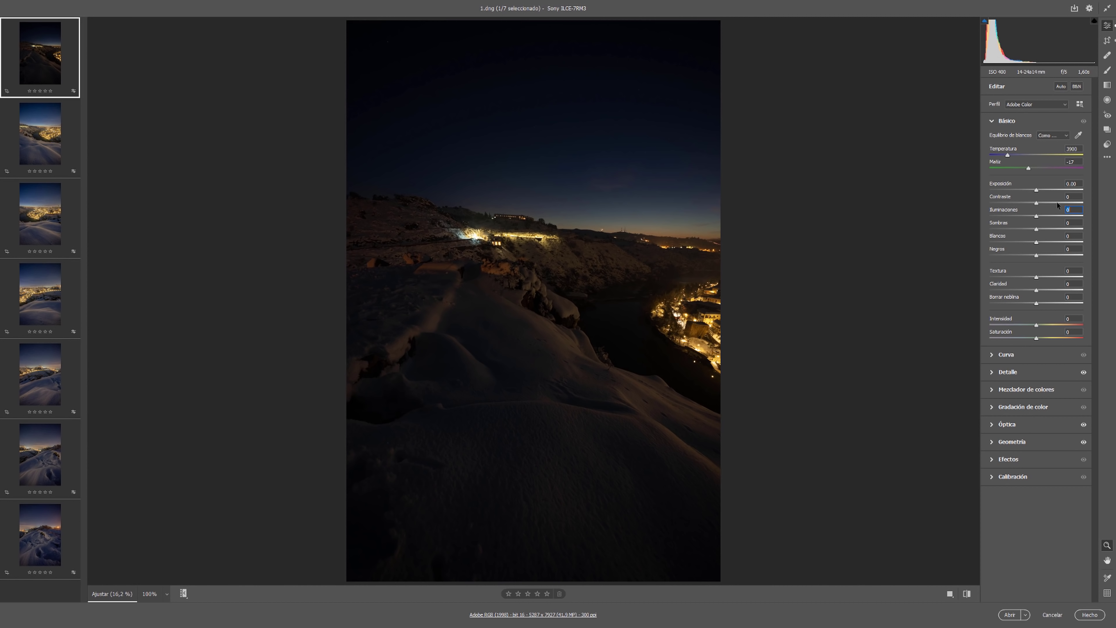
Step: Set exposure to +2.15 and shadows to +48
drag(1036, 190, 1048, 191)
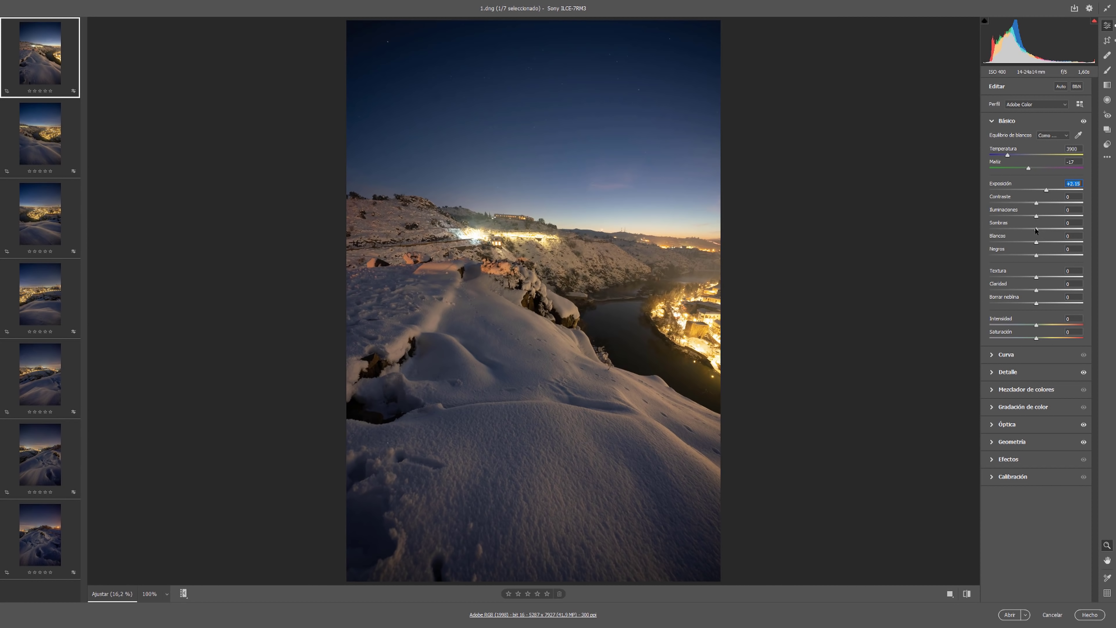
mouse_move(1036, 229)
mouse_down()
mouse_move(1058, 229)
mouse_move(997, 216)
mouse_up()
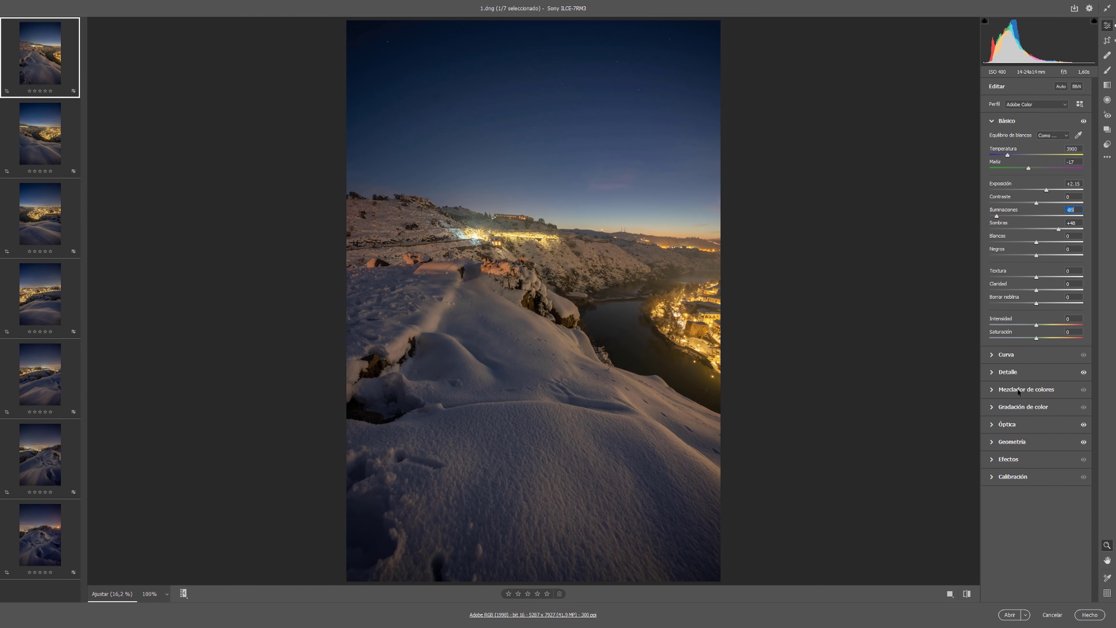
click(991, 426)
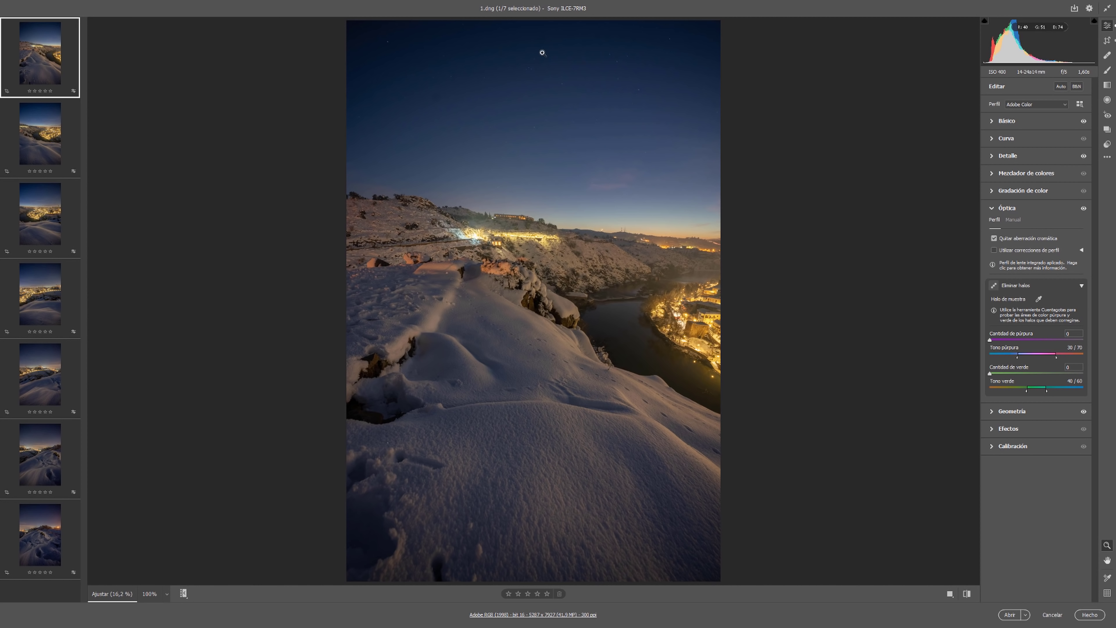
Step: Toggle lens profile corrections on image 1 to compare, leave them off, then select 3.dng
click(994, 251)
click(994, 251)
click(994, 250)
click(995, 250)
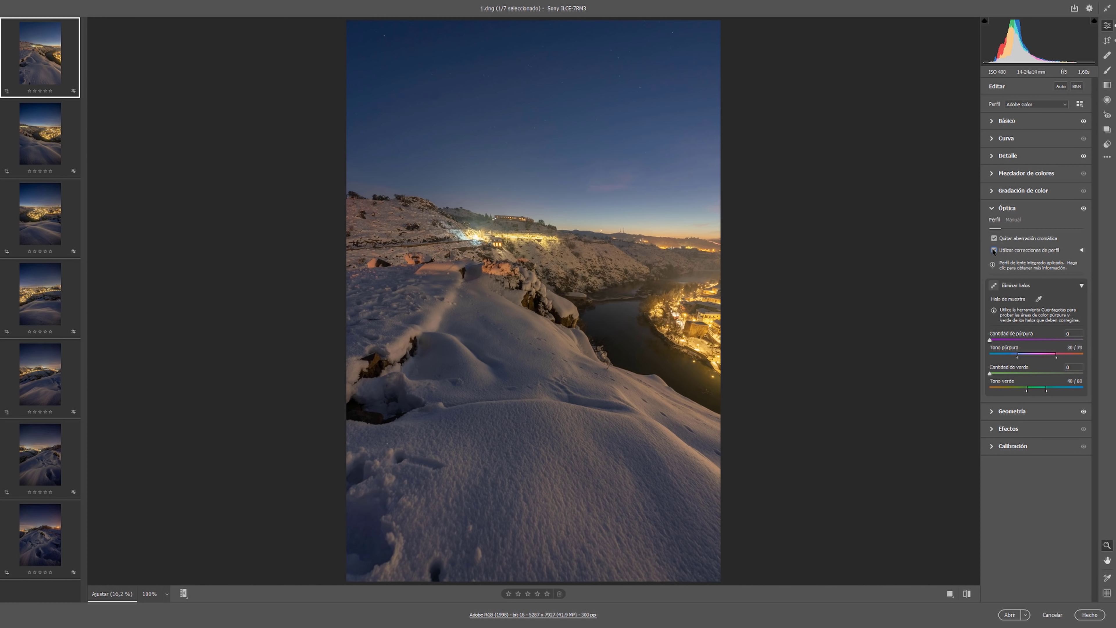
click(994, 250)
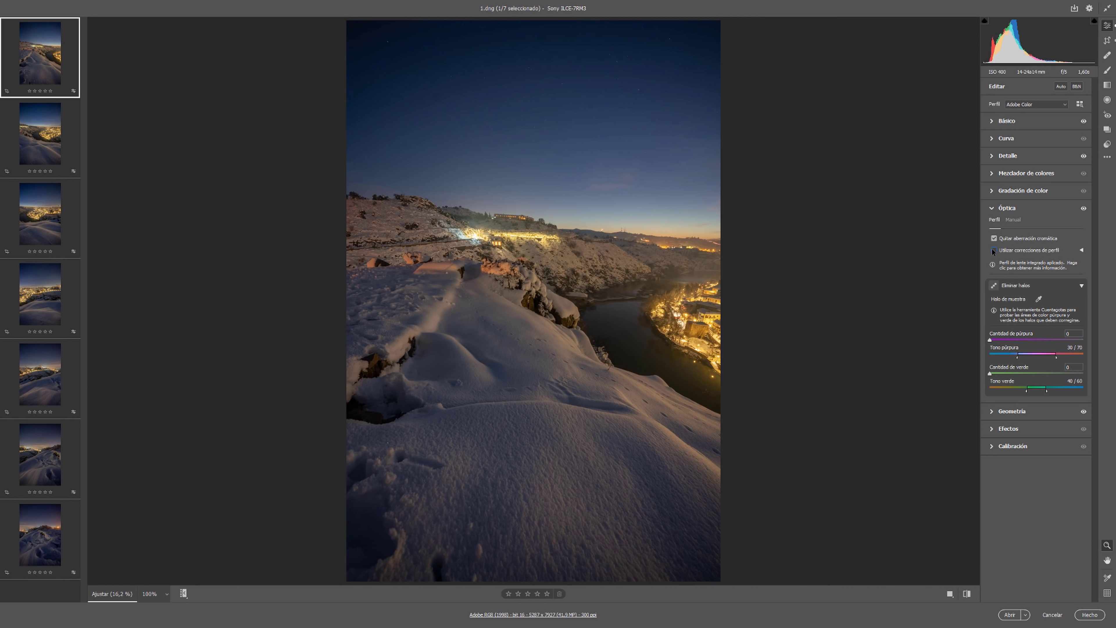
click(994, 250)
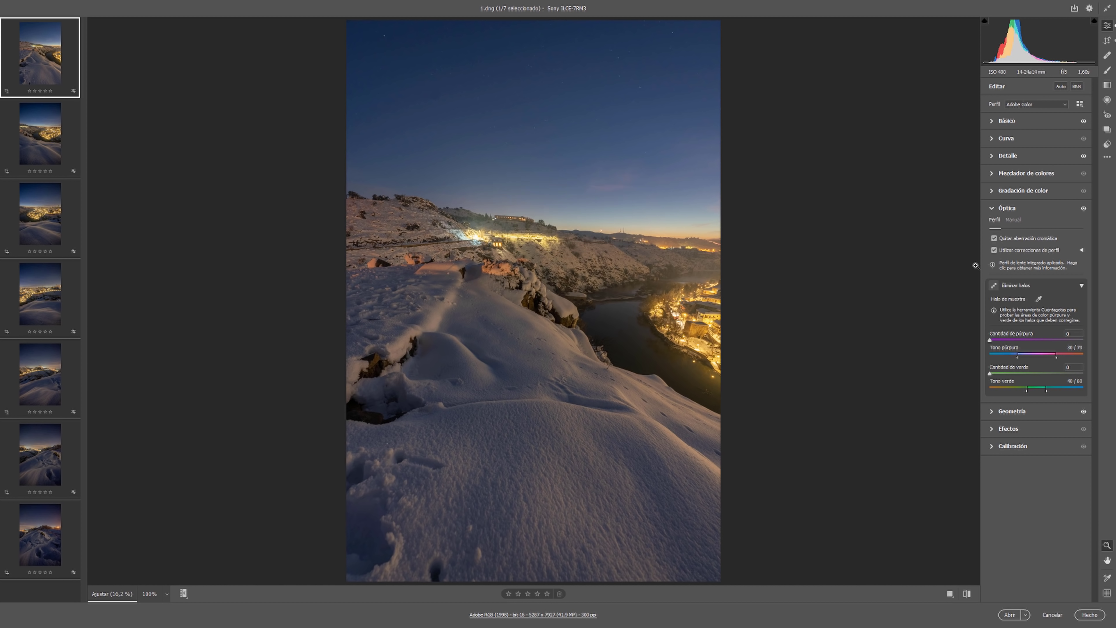
click(995, 250)
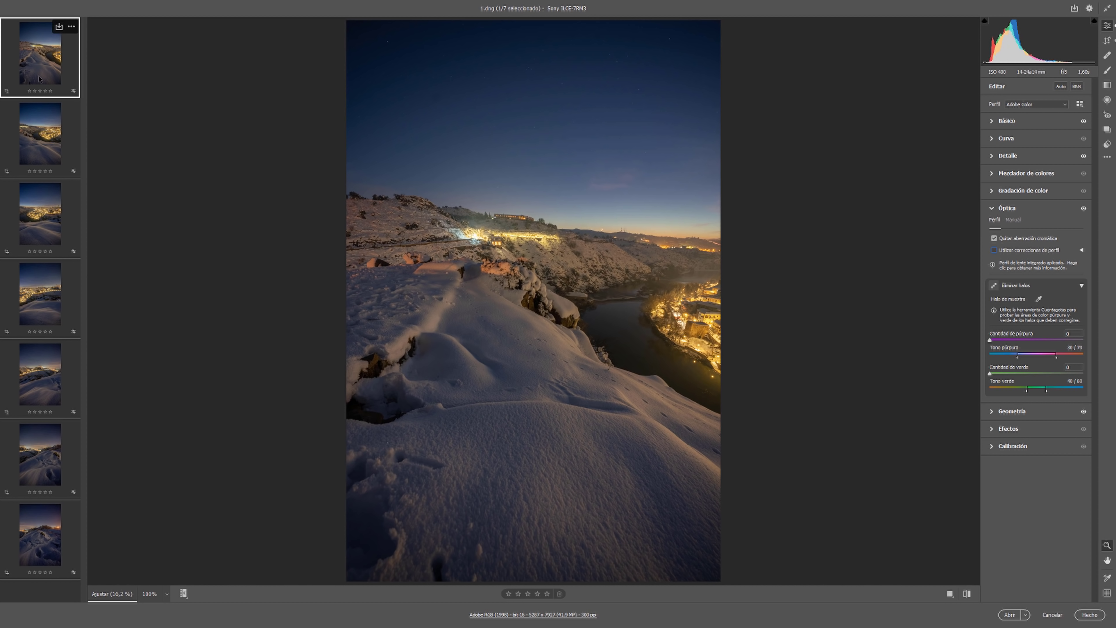
click(51, 216)
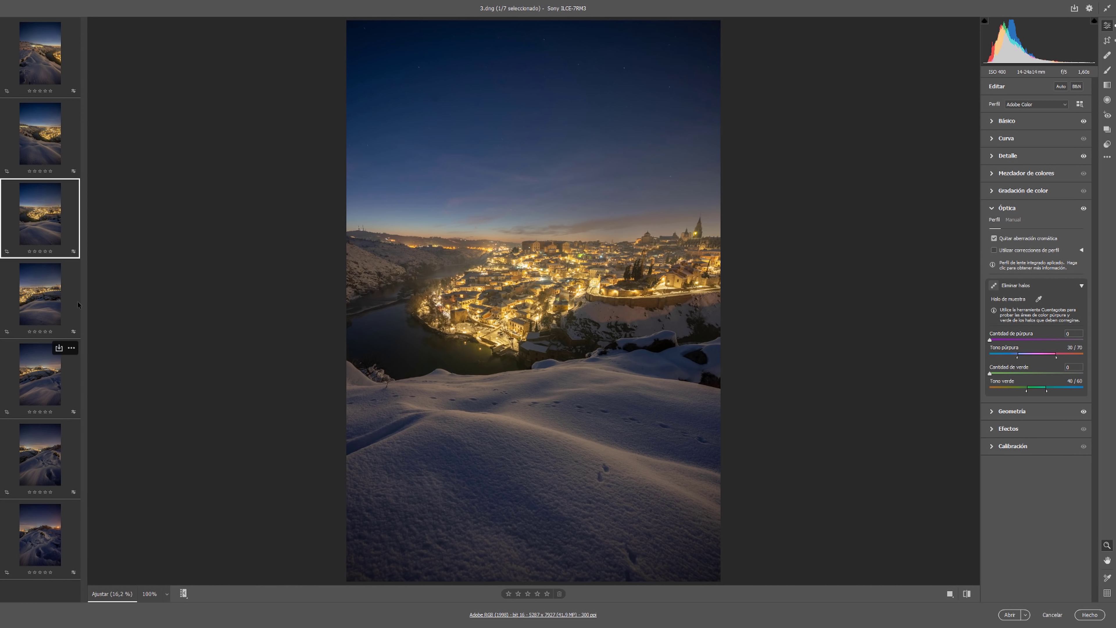
Step: Select all seven frames and sync every setting (Subconjunto: Todo) from image 3
right_click(50, 233)
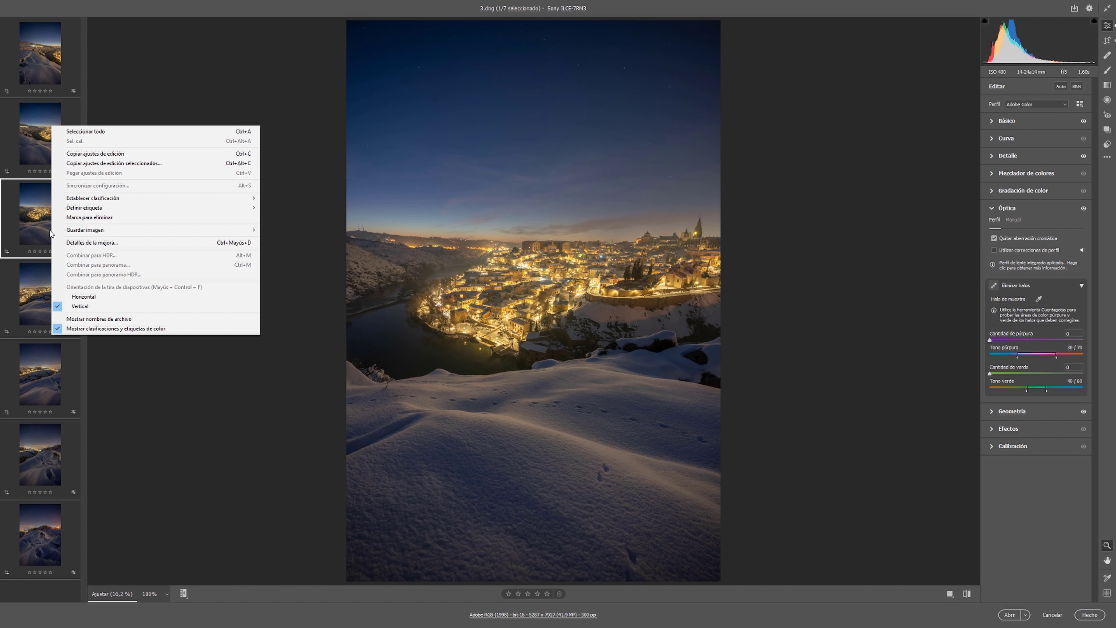
click(87, 131)
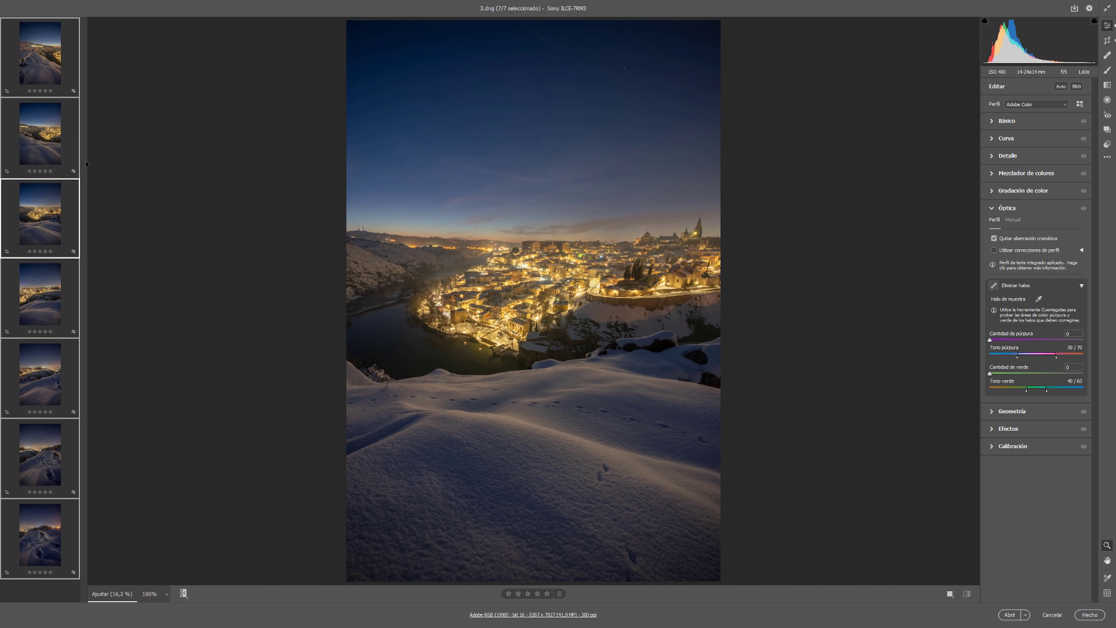
right_click(54, 227)
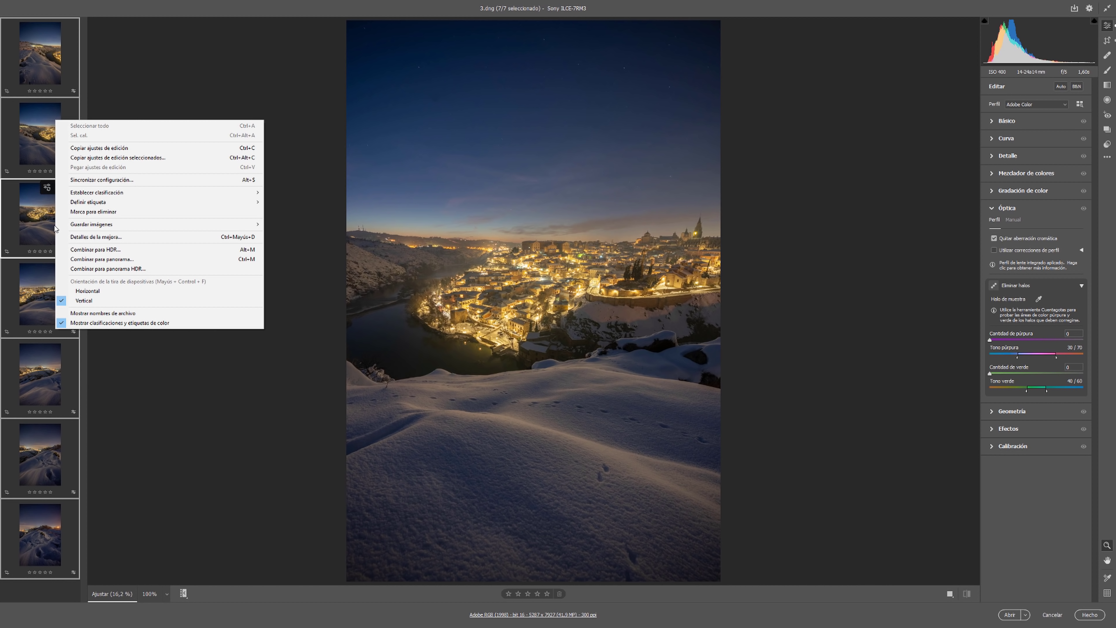
click(102, 180)
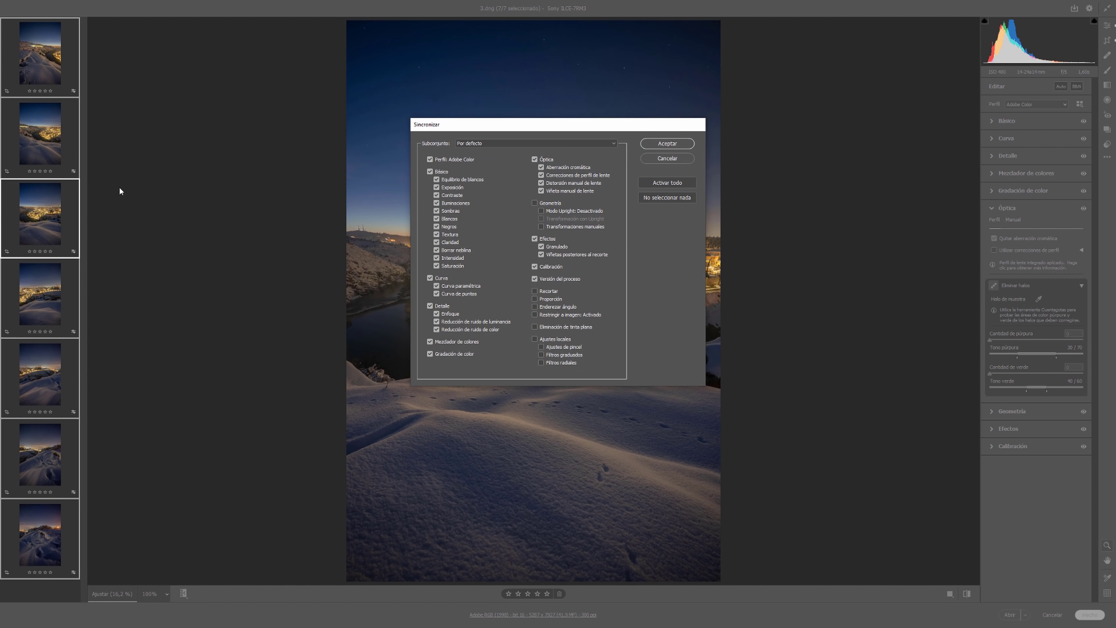
click(474, 143)
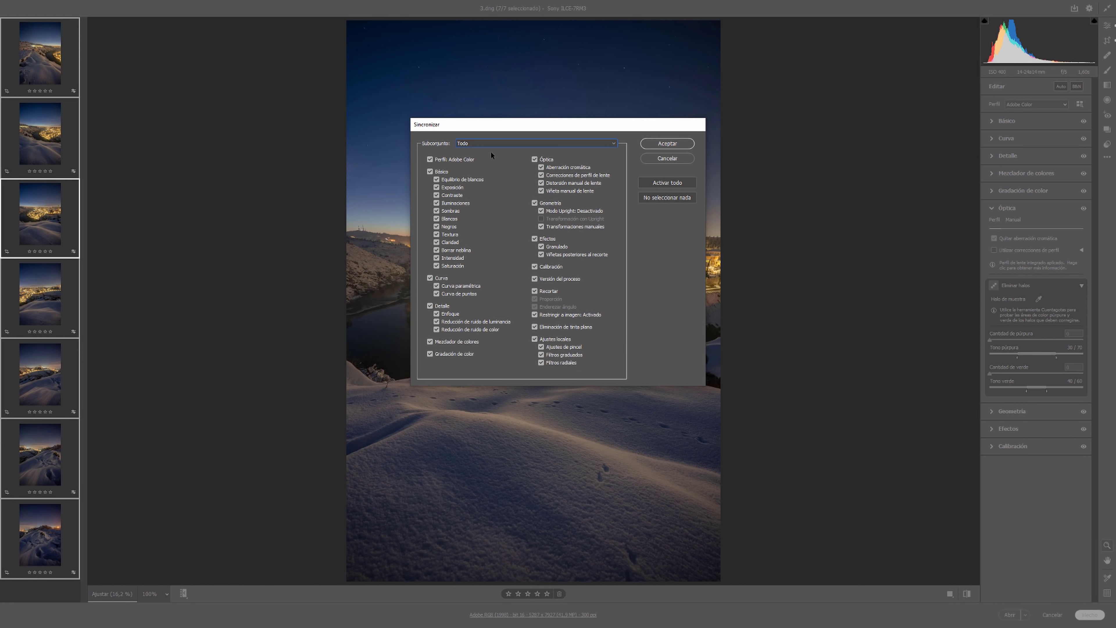
click(667, 144)
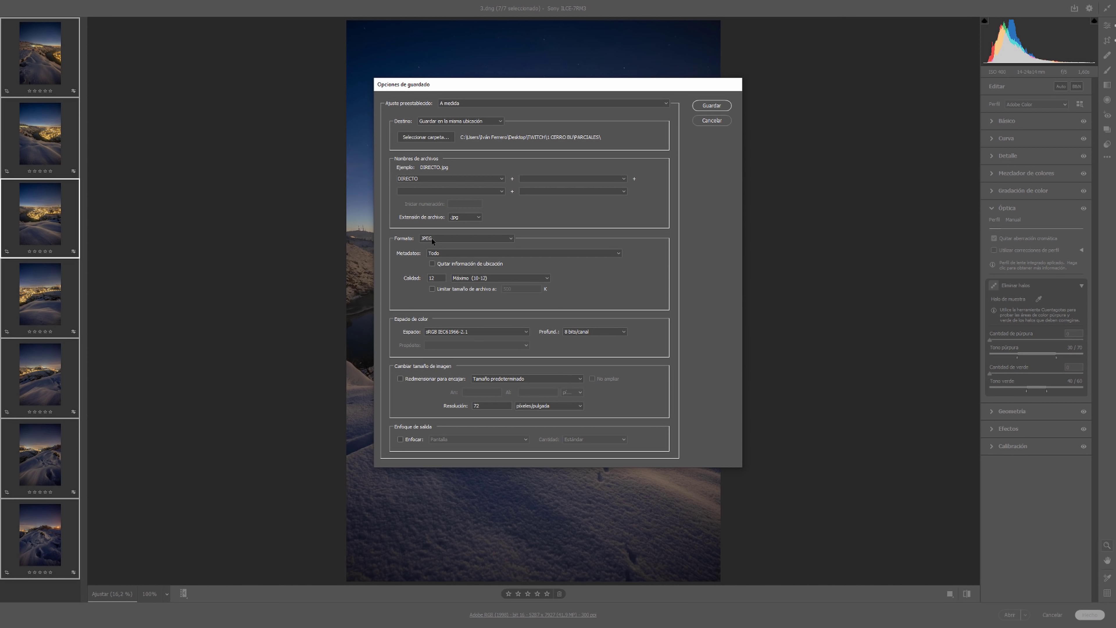
Step: Set save options to TIFF, 16 bits, Adobe RGB (1998), with resizing left off
click(432, 240)
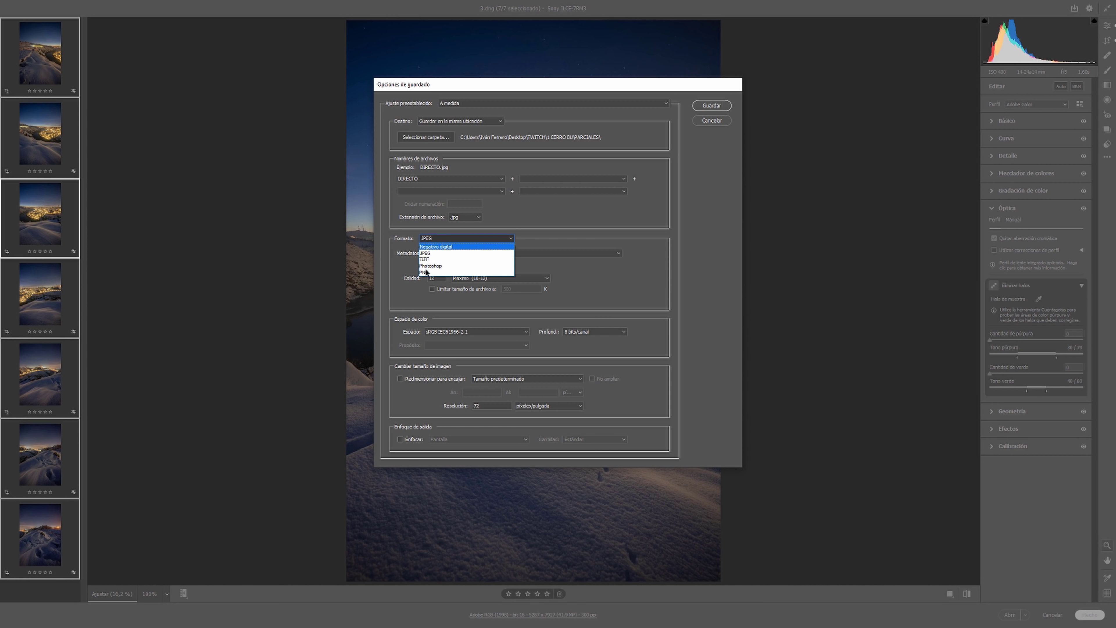
click(424, 260)
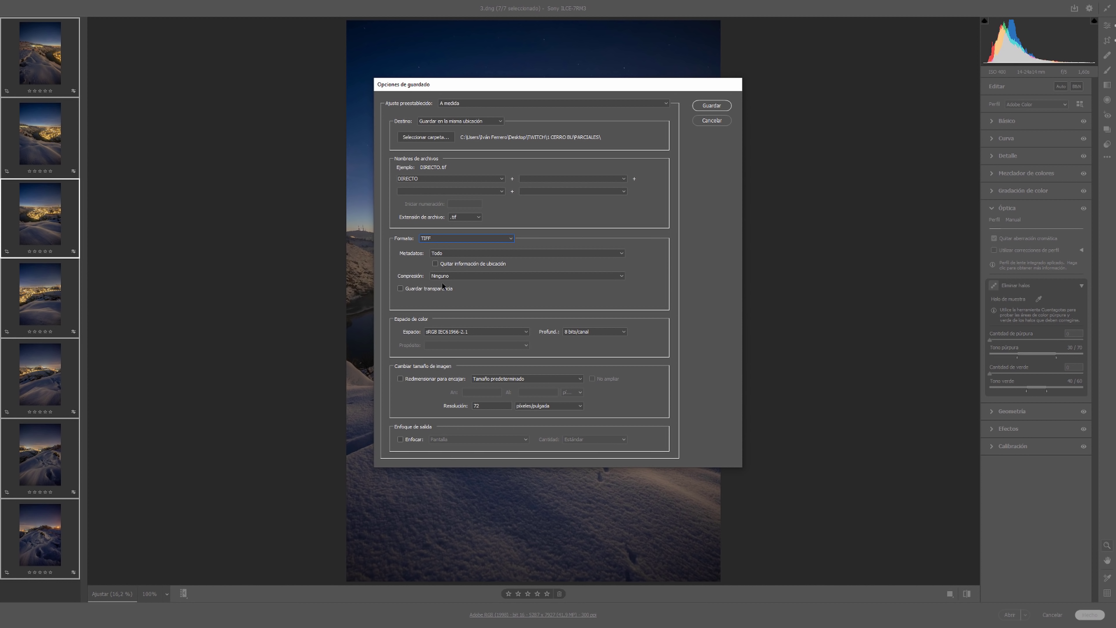
click(592, 333)
click(585, 348)
click(493, 333)
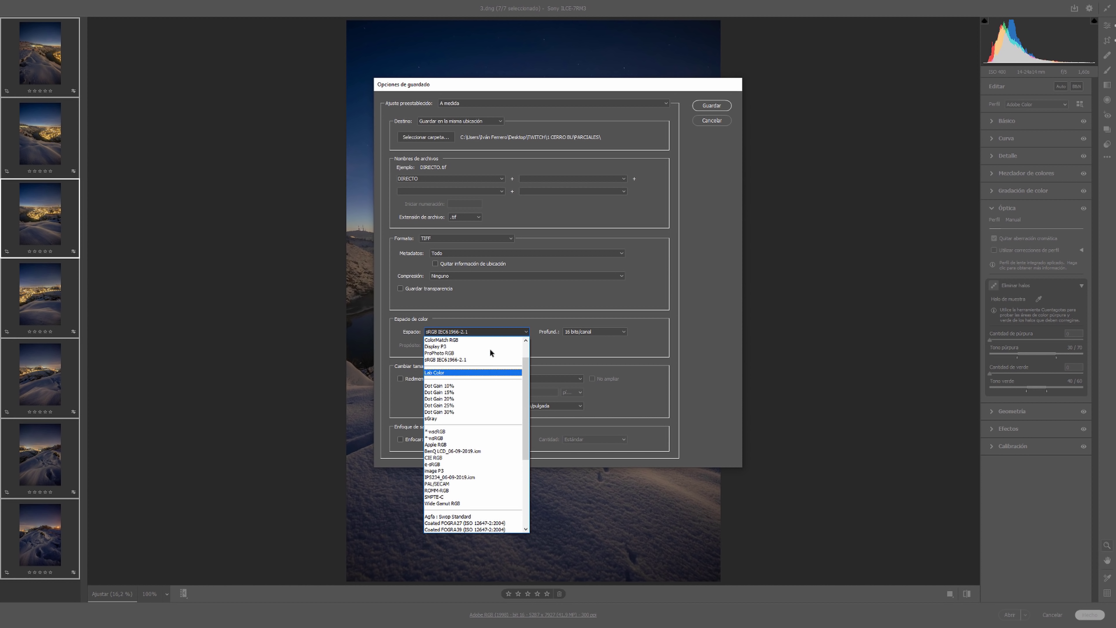
scroll(480, 358, up, 2)
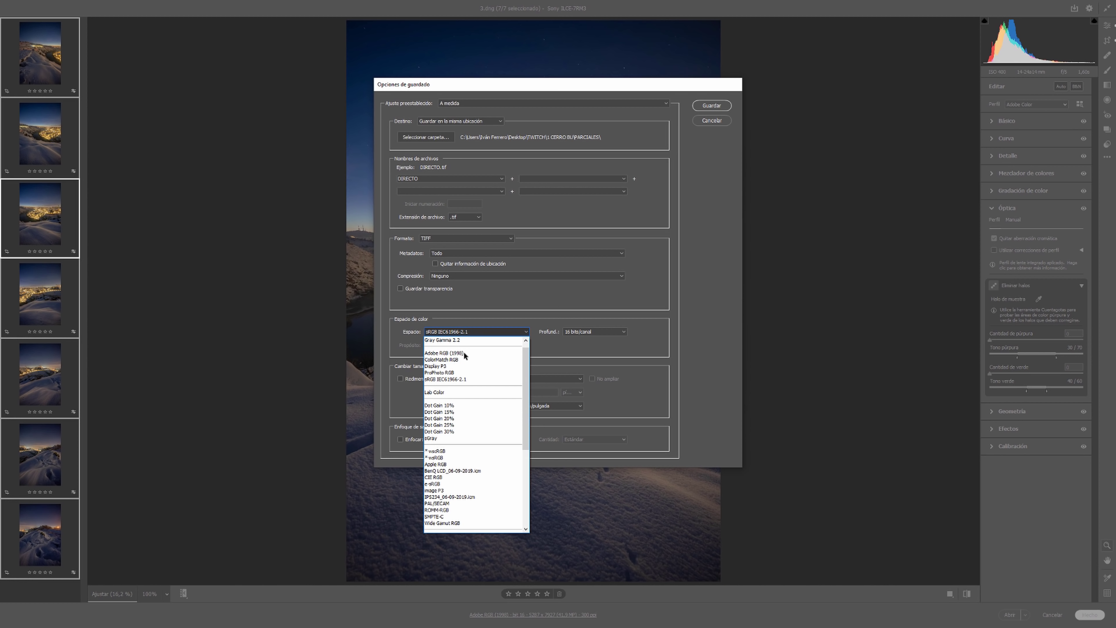
click(465, 355)
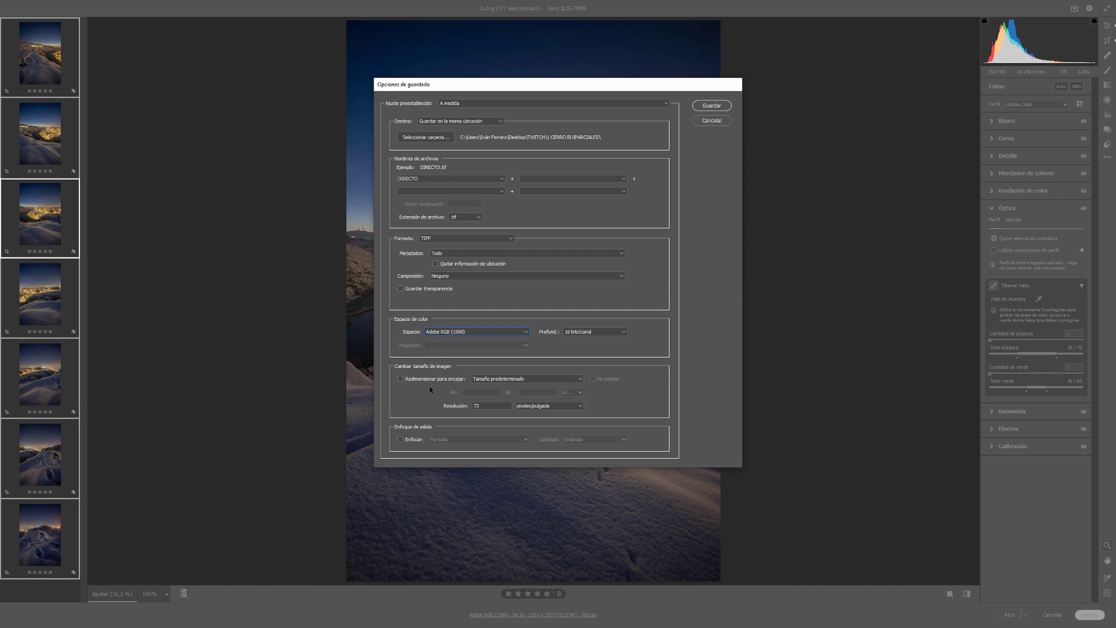
click(400, 379)
click(400, 379)
Step: Edit the file name text, save the seven TIFFs, and close Camera Raw with Hecho
drag(423, 179, 359, 202)
text(dffs)
click(712, 120)
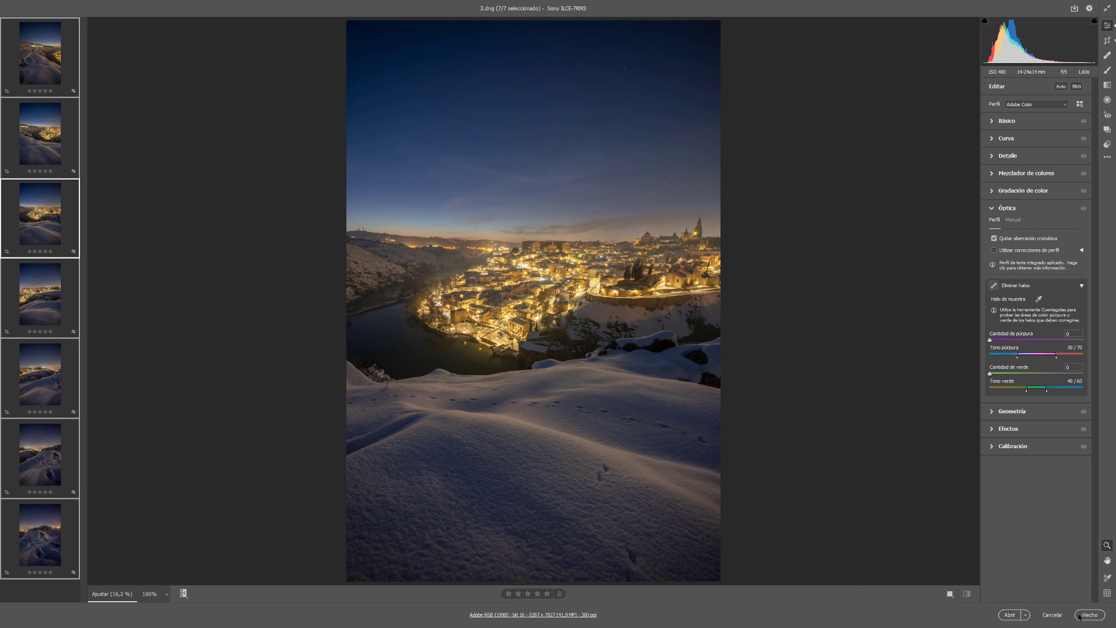
click(1089, 615)
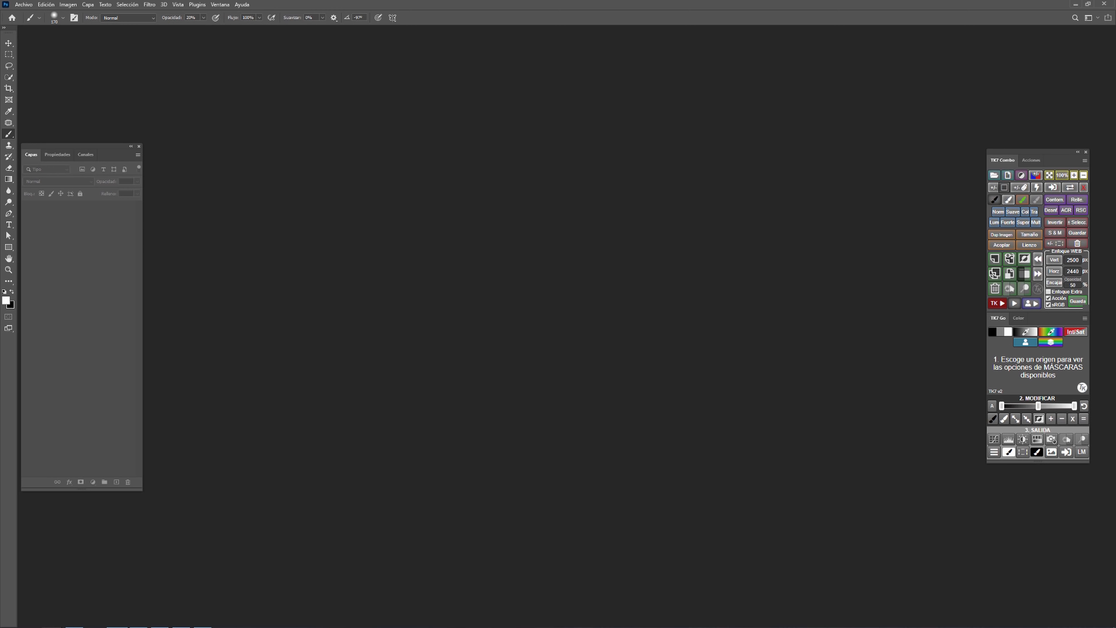
Step: Drag the seven DIRECTO TIFFs from the PARCIALES folder into PTGui's Project Assistant
key(super)
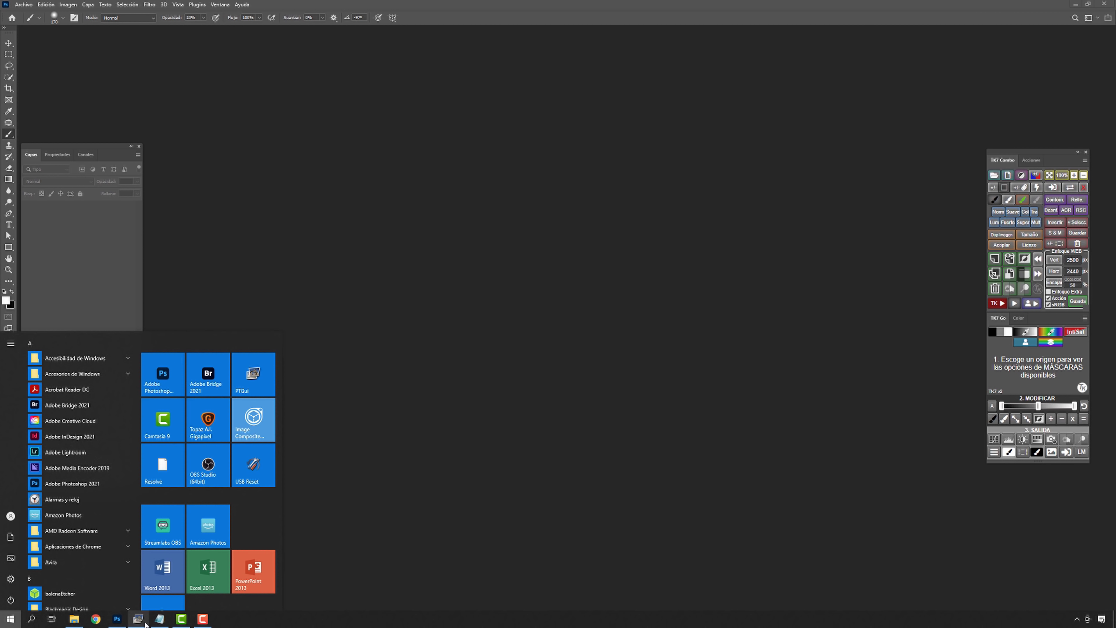
click(140, 619)
key(super)
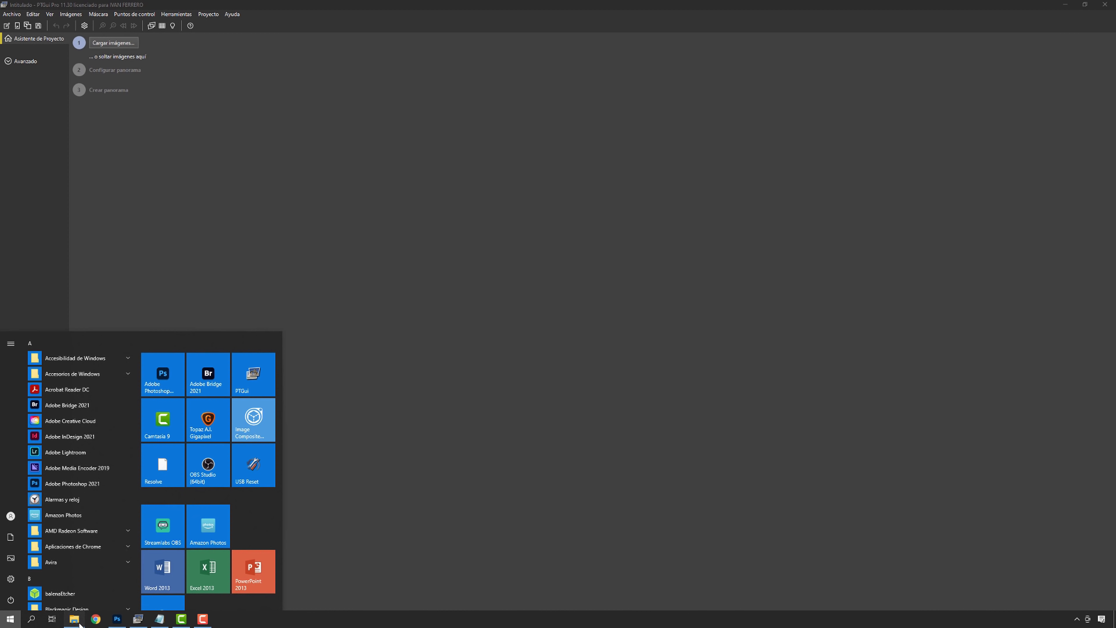
click(79, 620)
drag(469, 381, 778, 336)
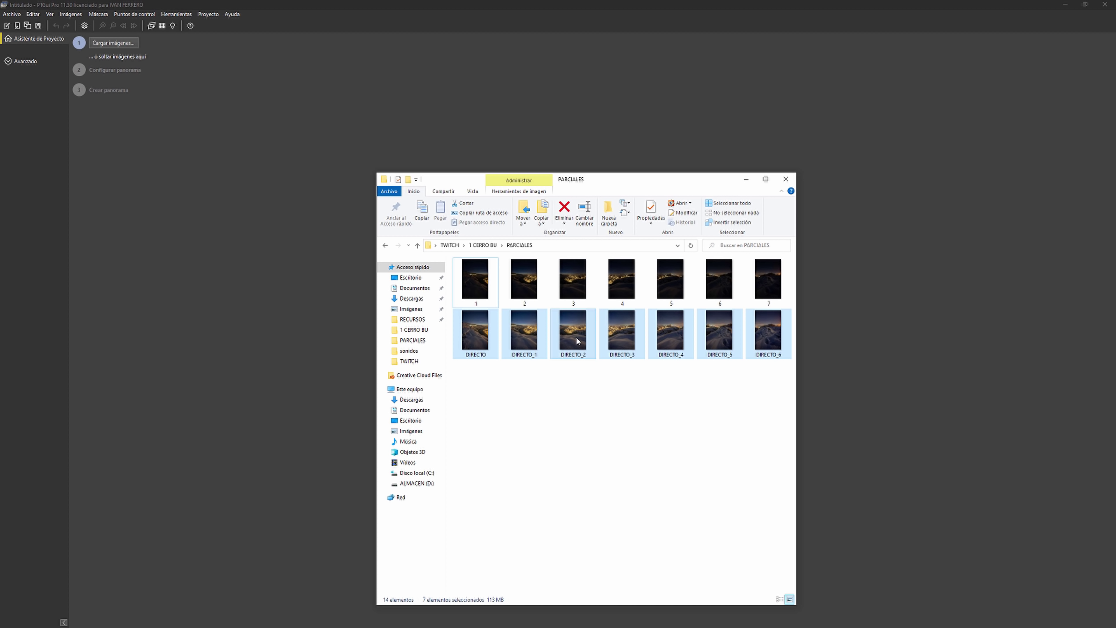
drag(577, 342, 277, 294)
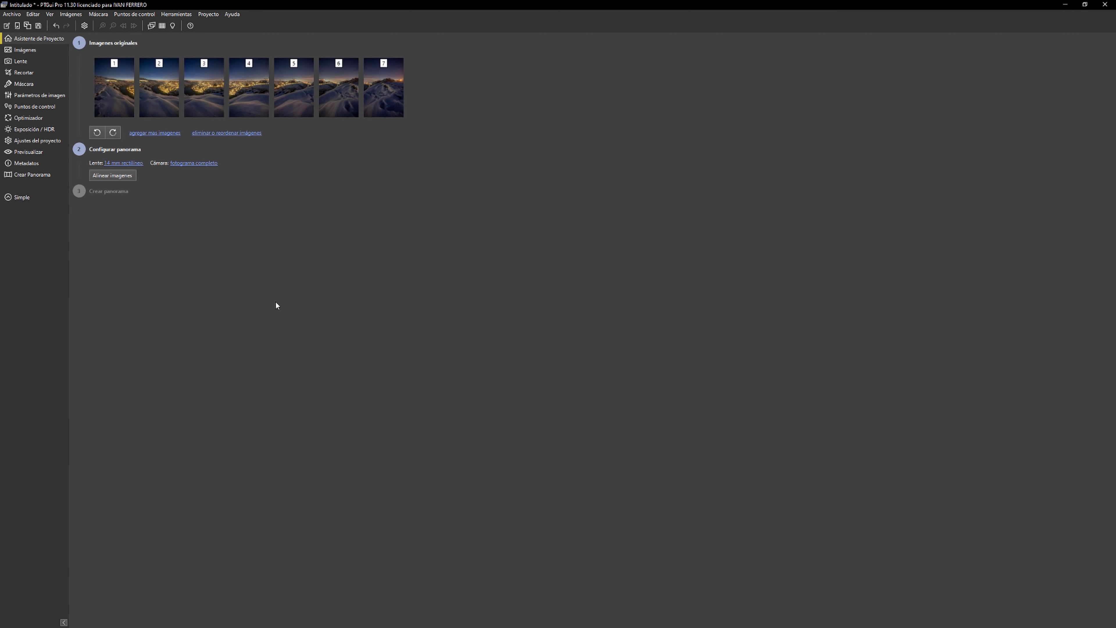
Step: Align the seven images, then restore the project window and move it right to show the preview
click(119, 179)
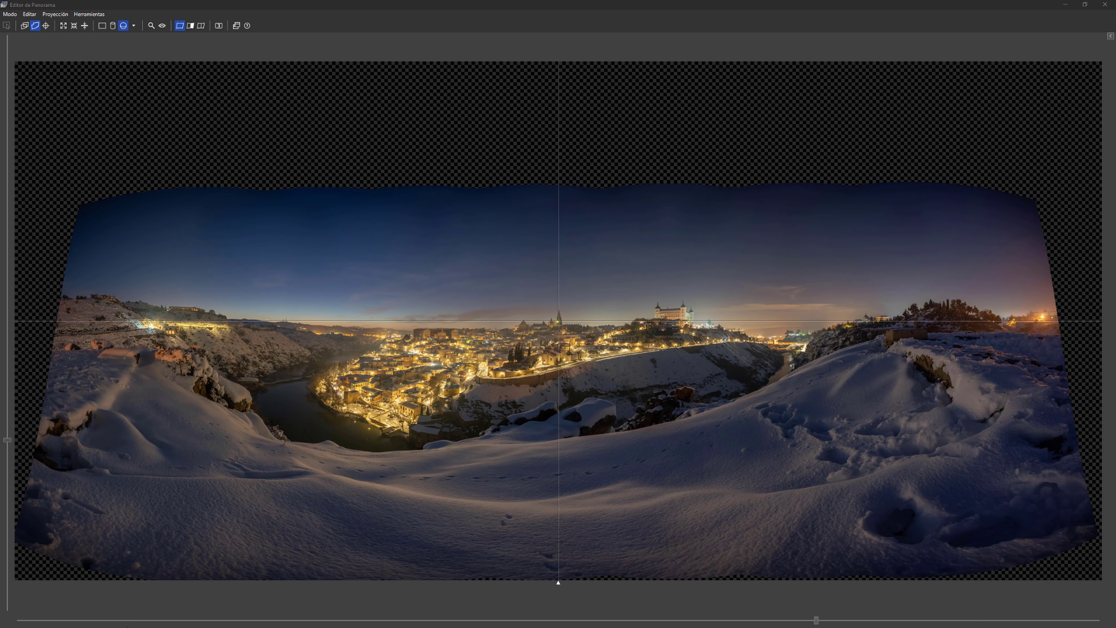
key(super)
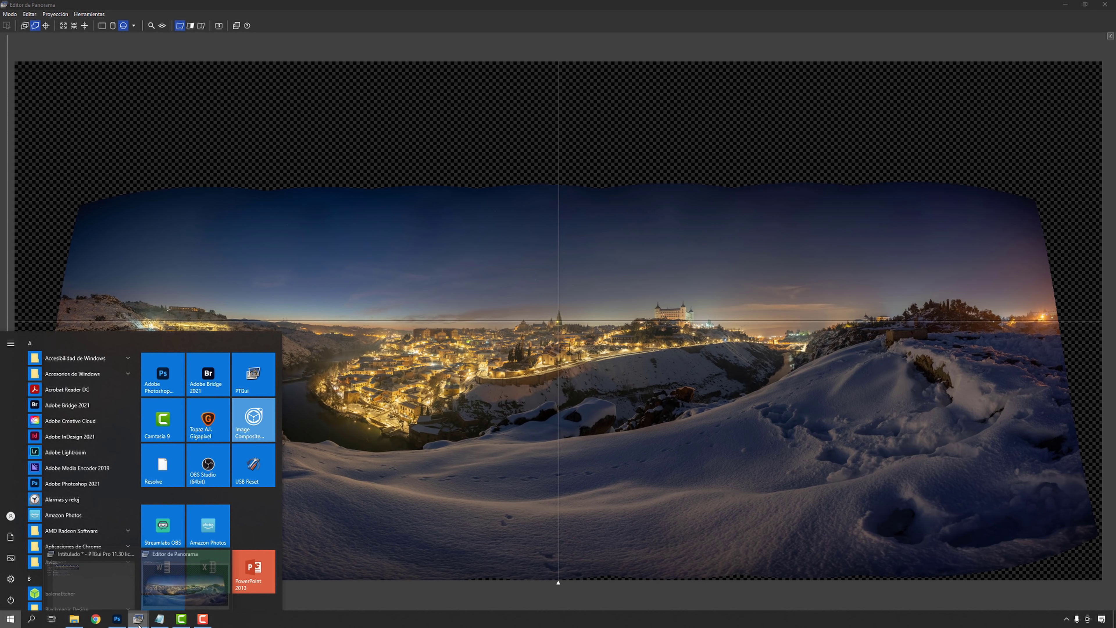
click(88, 585)
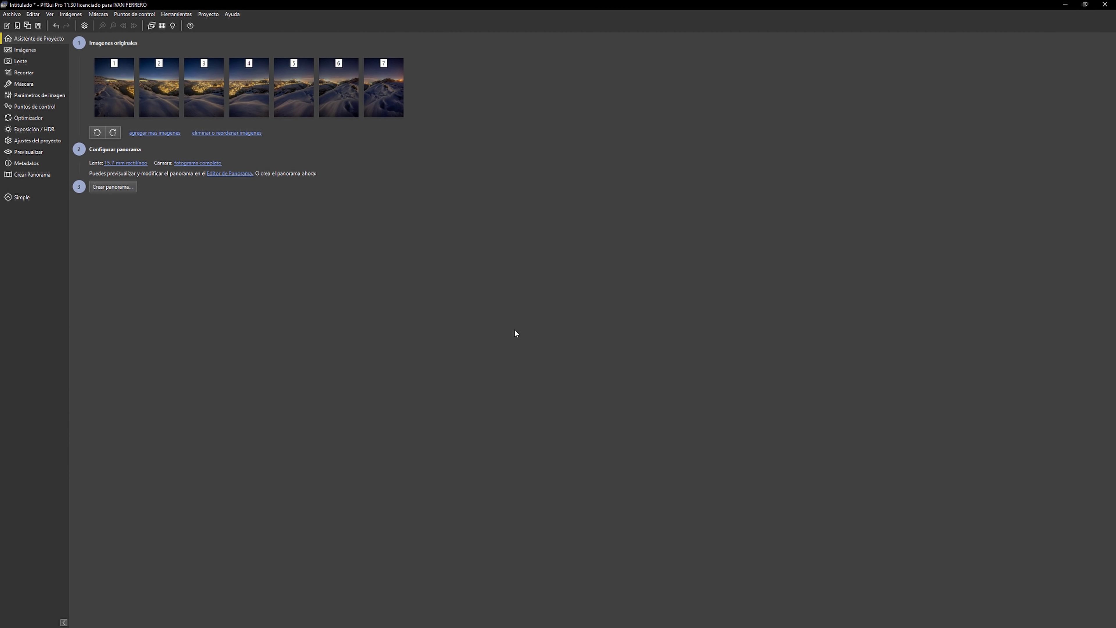
click(1085, 5)
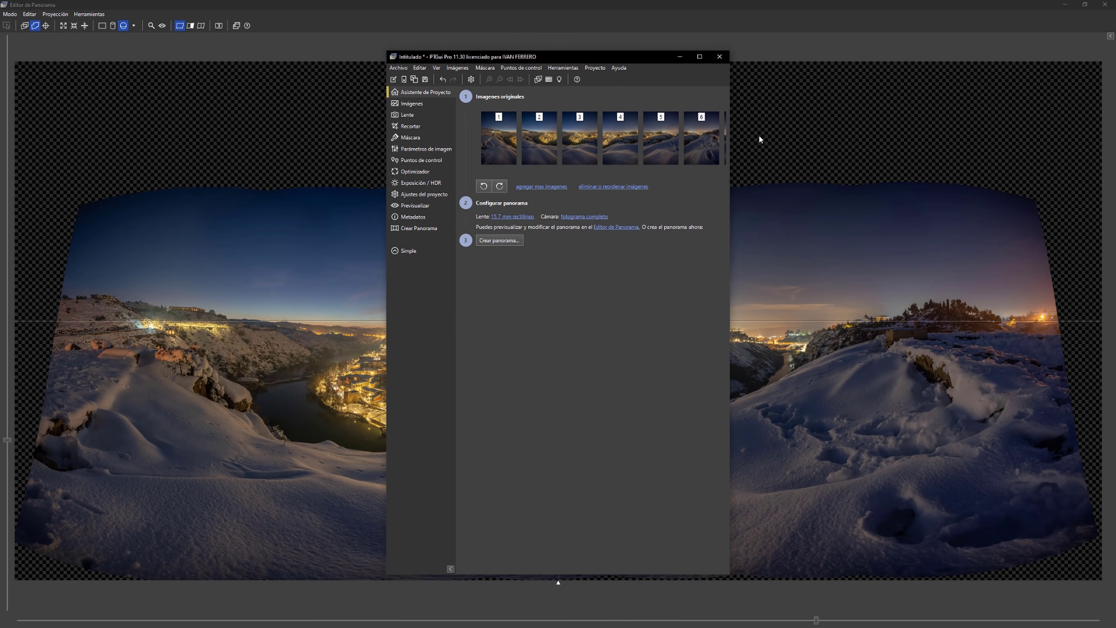
mouse_move(635, 67)
mouse_down()
mouse_move(856, 78)
mouse_move(917, 67)
mouse_up()
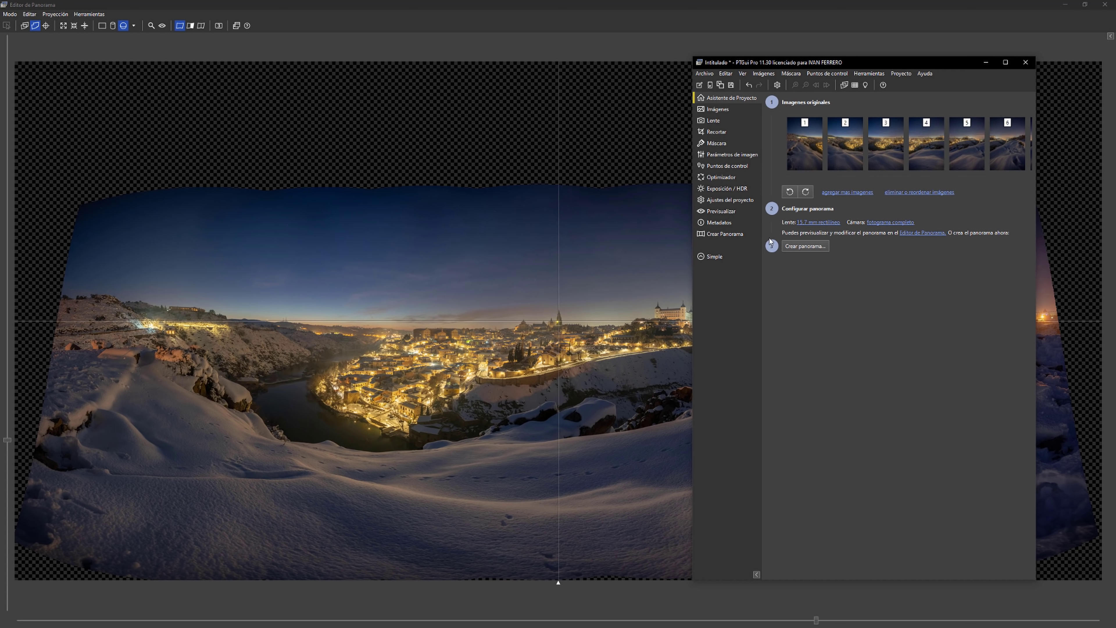
Step: Apply ¡Optimiza ahora! in Exposición / HDR after comparing with Reiniciar, then minimize the project window
click(730, 189)
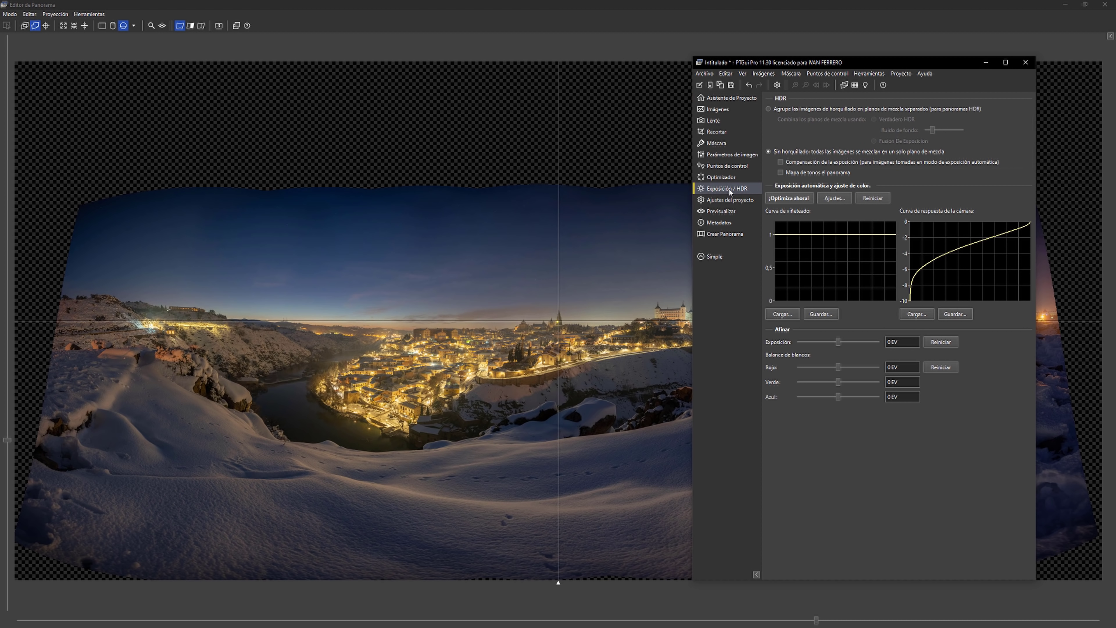
click(787, 201)
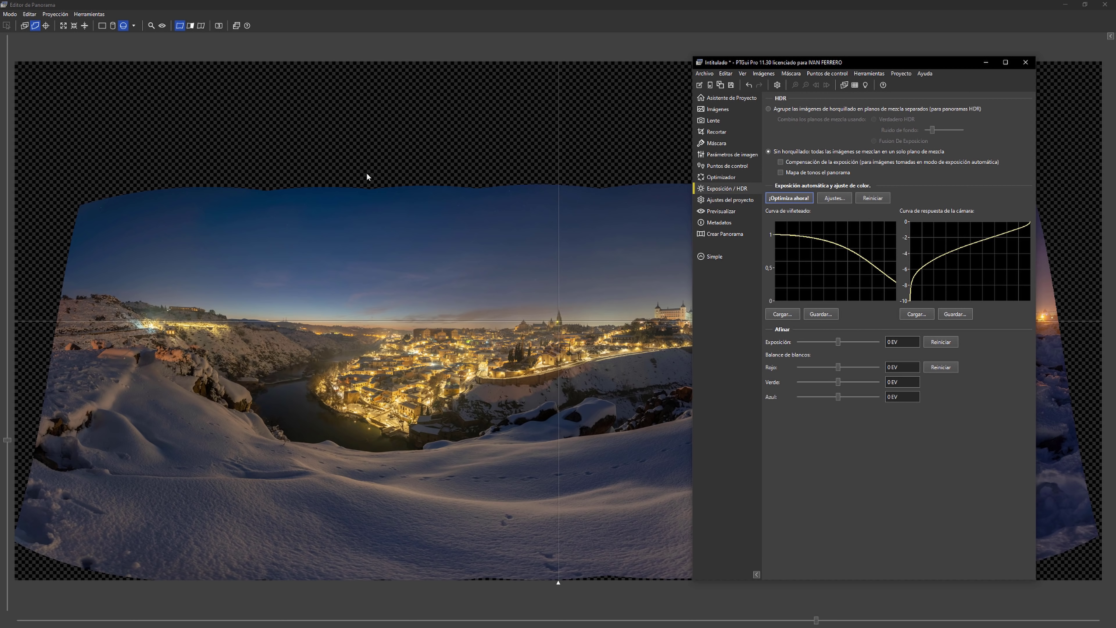
click(880, 198)
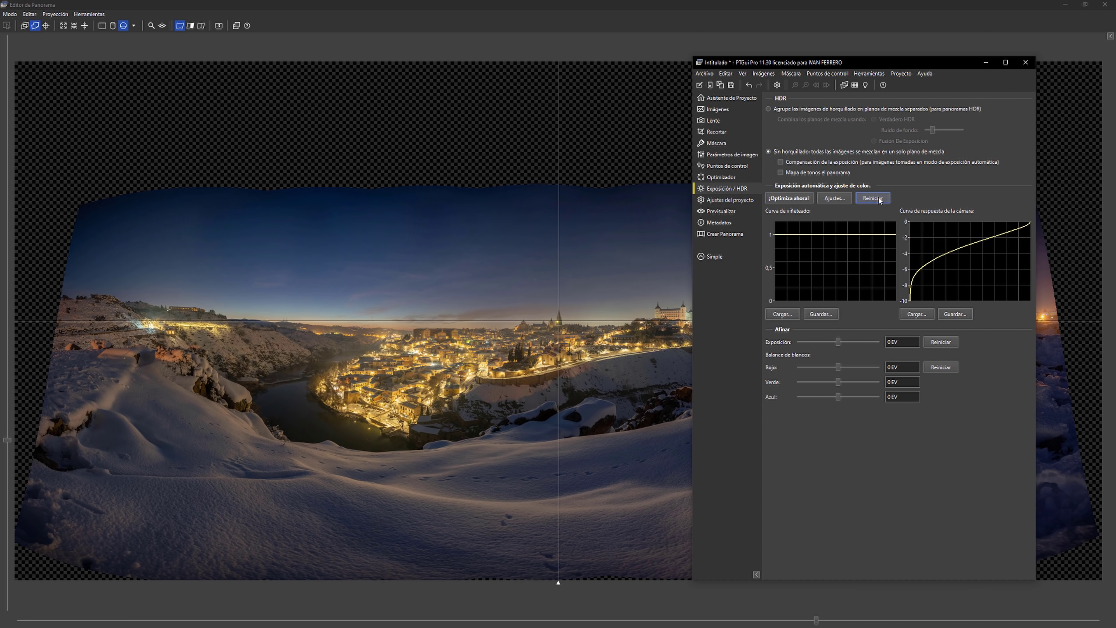
click(789, 198)
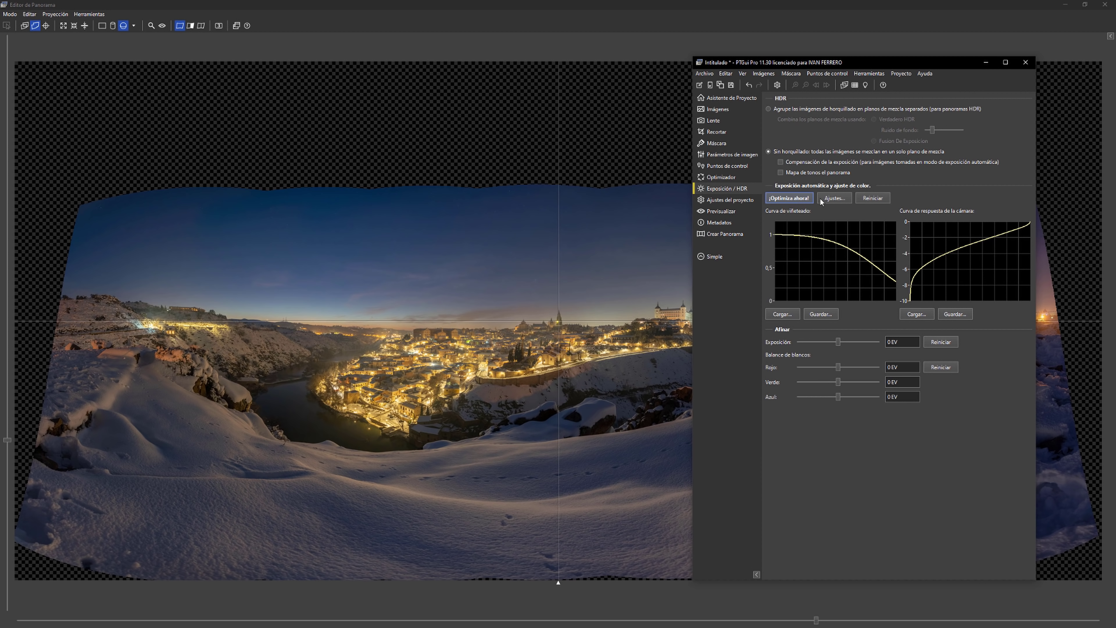
click(873, 198)
click(792, 199)
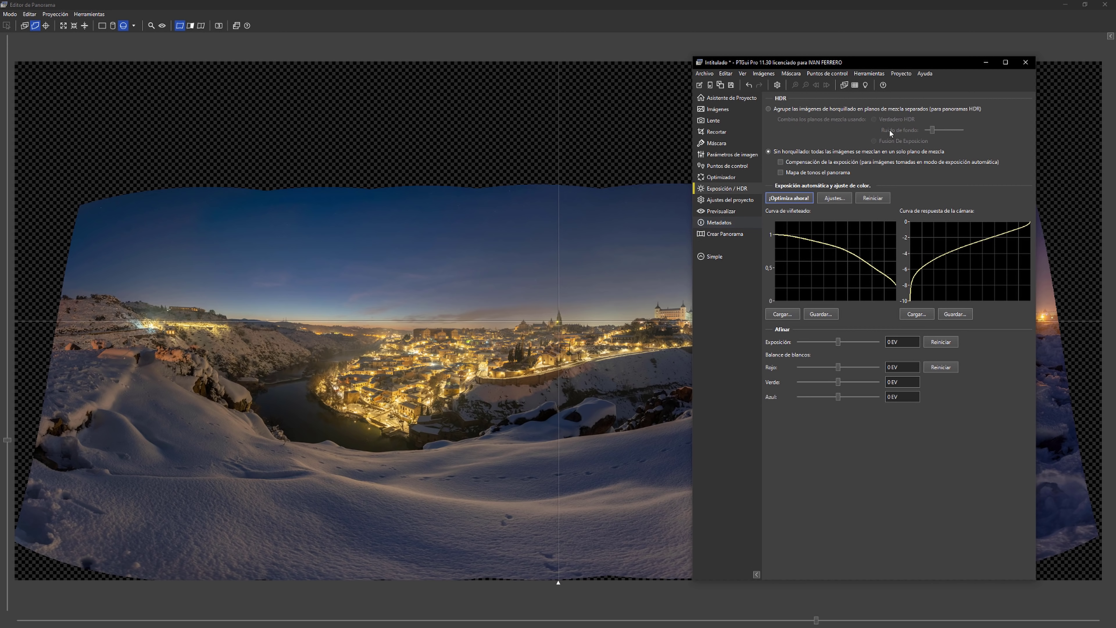
click(985, 62)
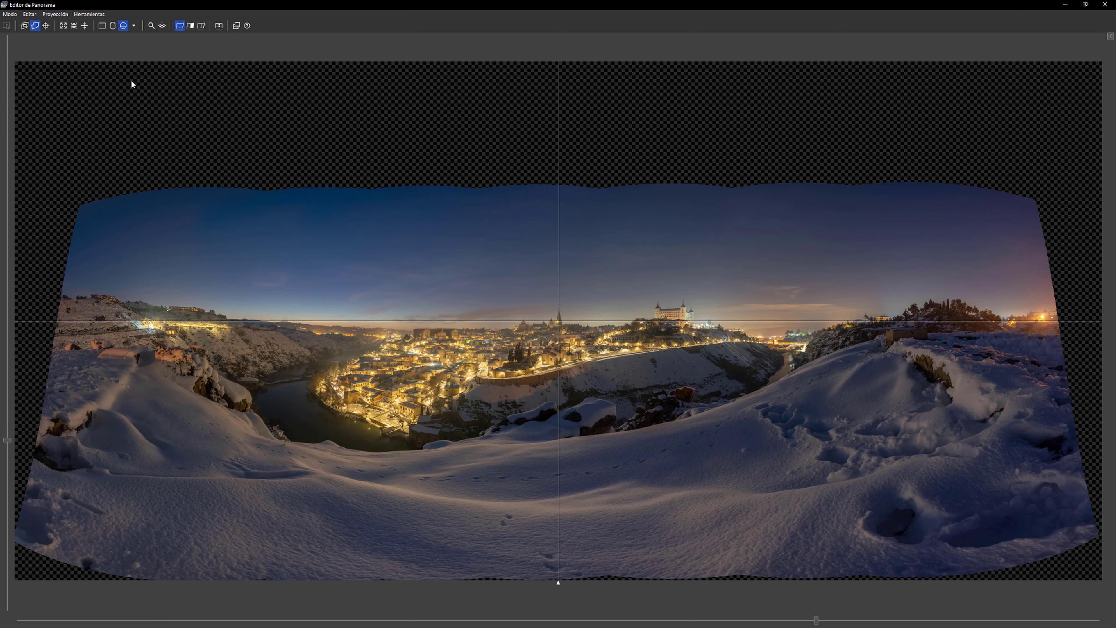
Step: Settle on cylindrical projection after comparing with spherical, and shift the panorama to recentre the city
click(110, 26)
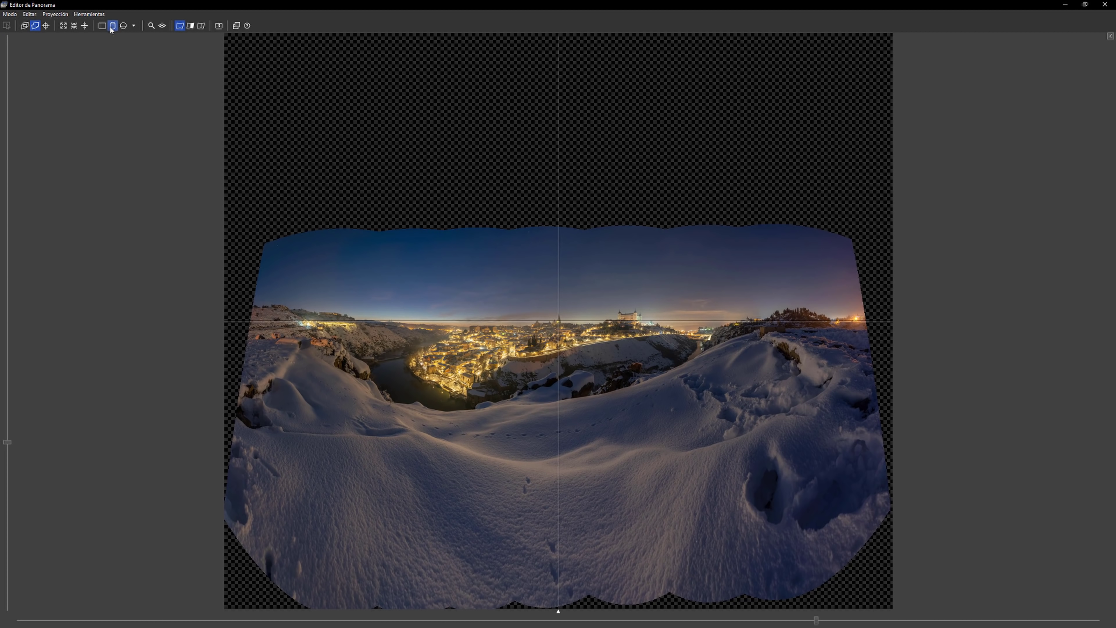
click(121, 26)
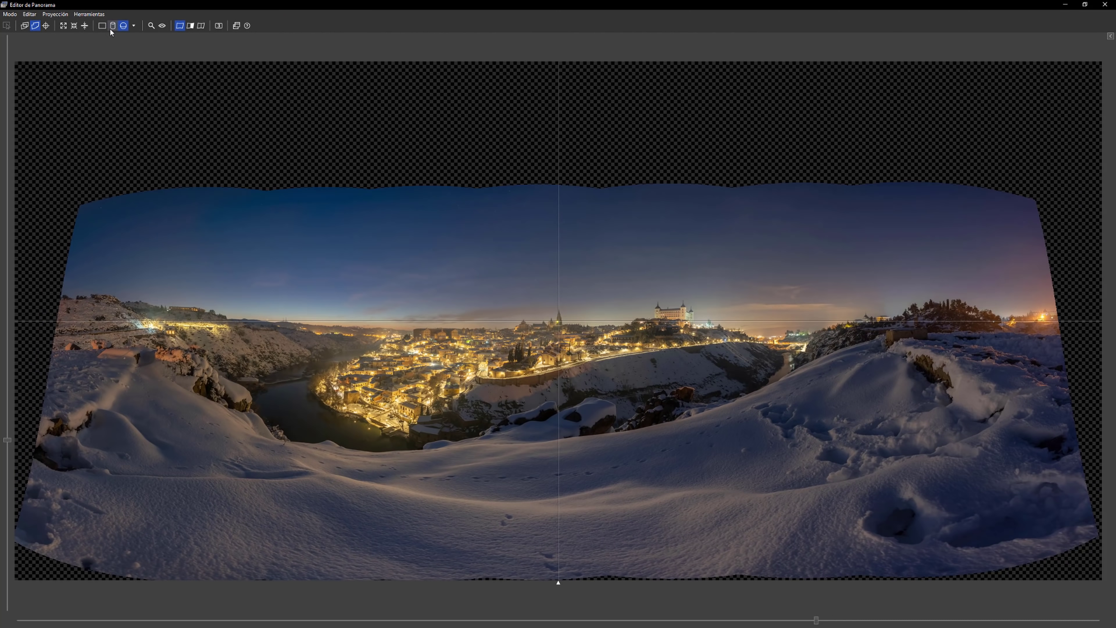
click(112, 28)
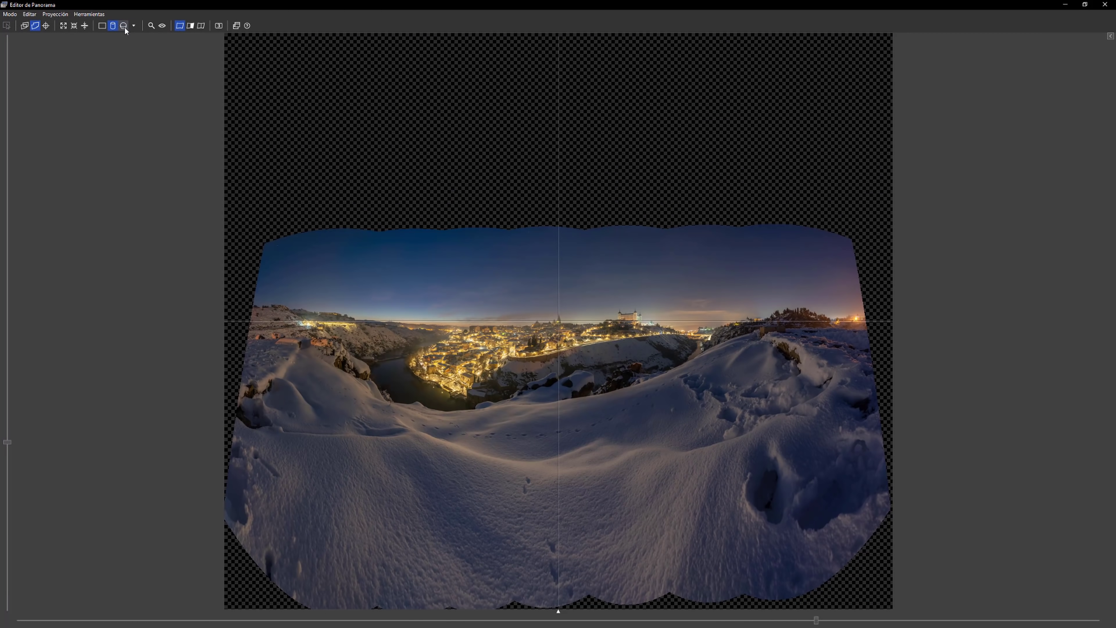
click(124, 27)
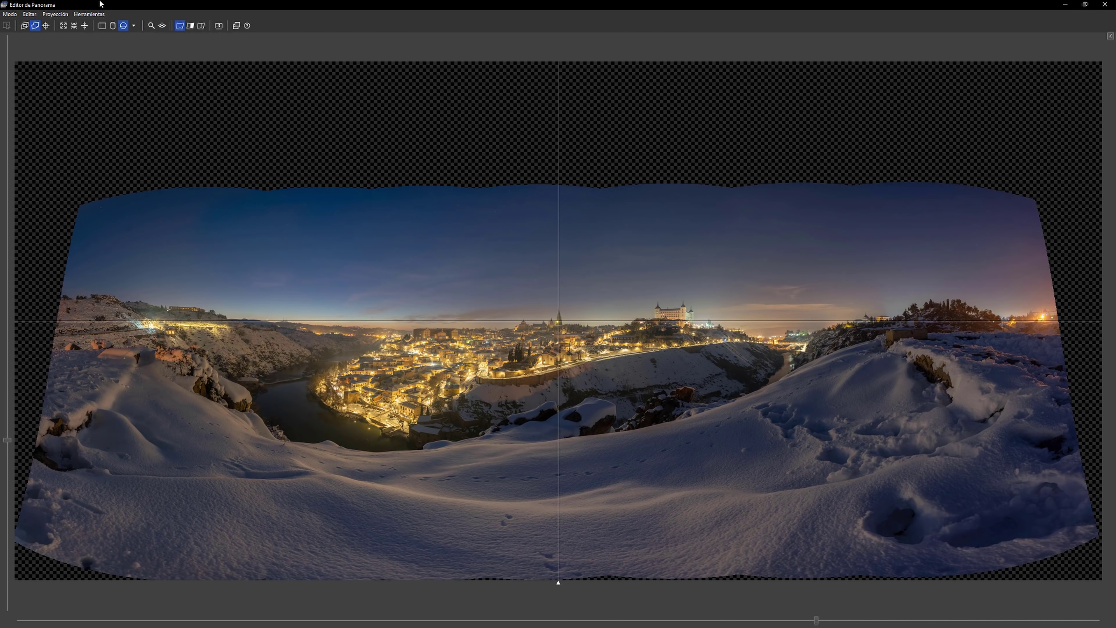
click(113, 27)
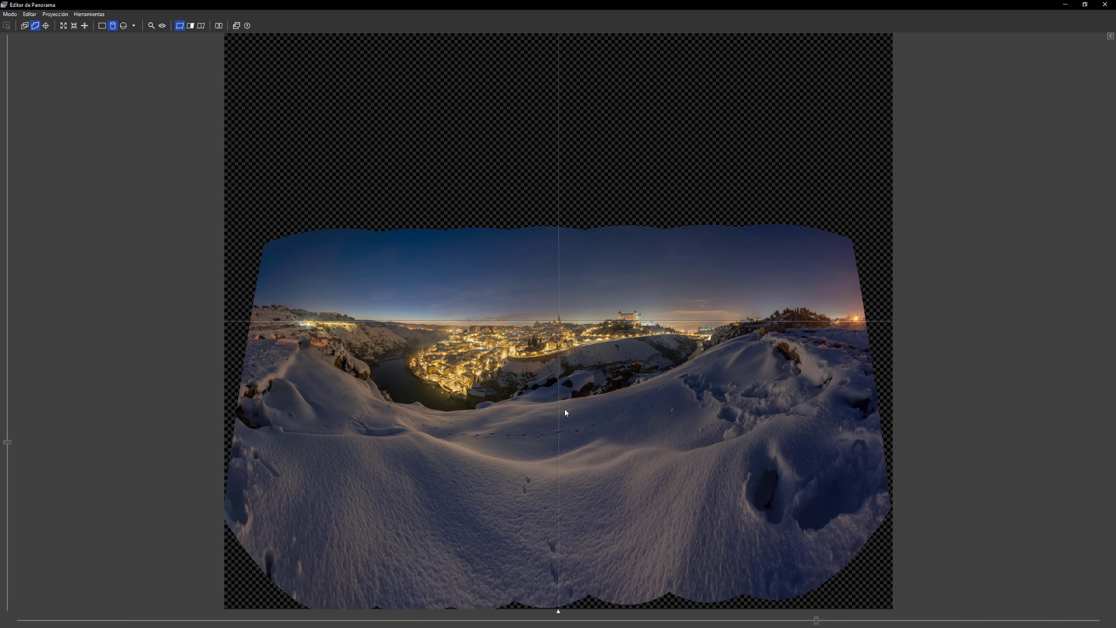
drag(561, 361, 561, 367)
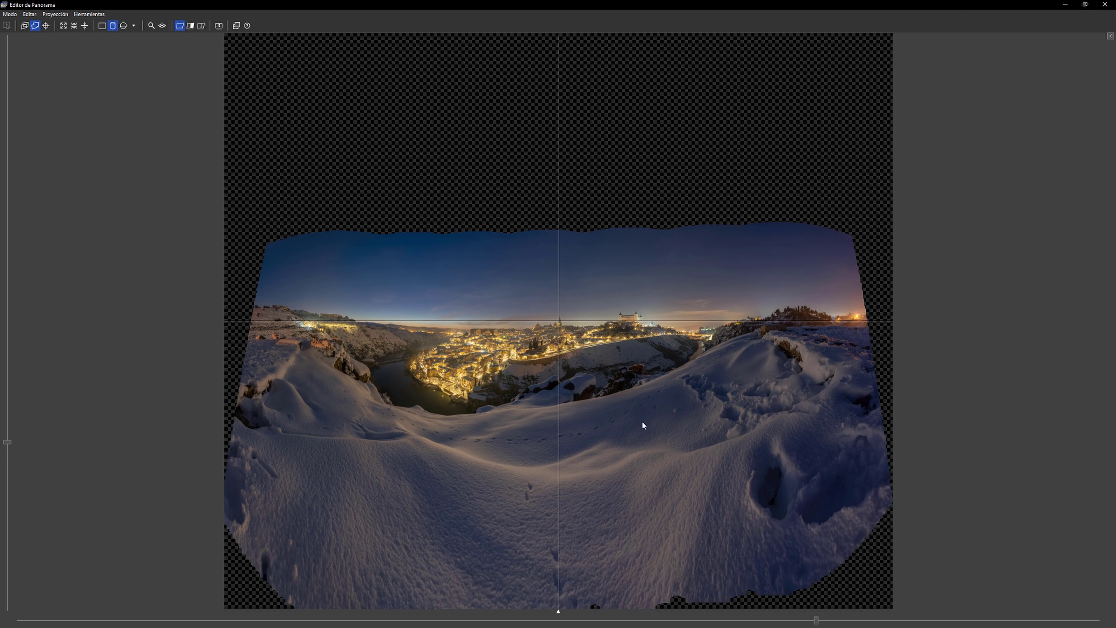
drag(573, 420, 582, 389)
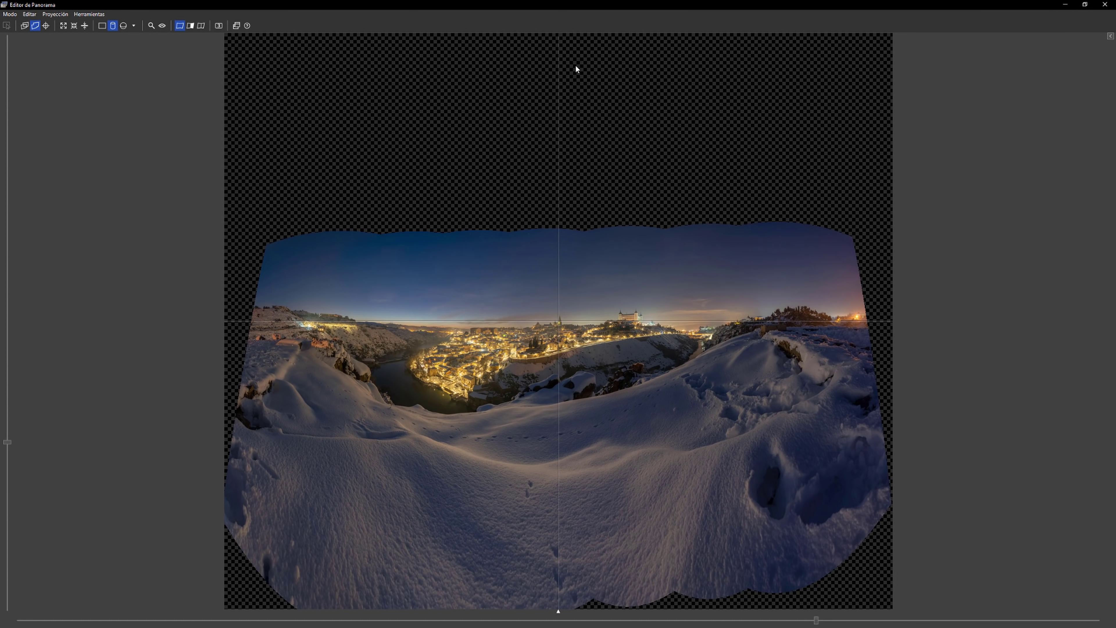
Step: Drag the top, bottom, left and right crop edges inward to exclude the ragged borders
drag(586, 34, 602, 234)
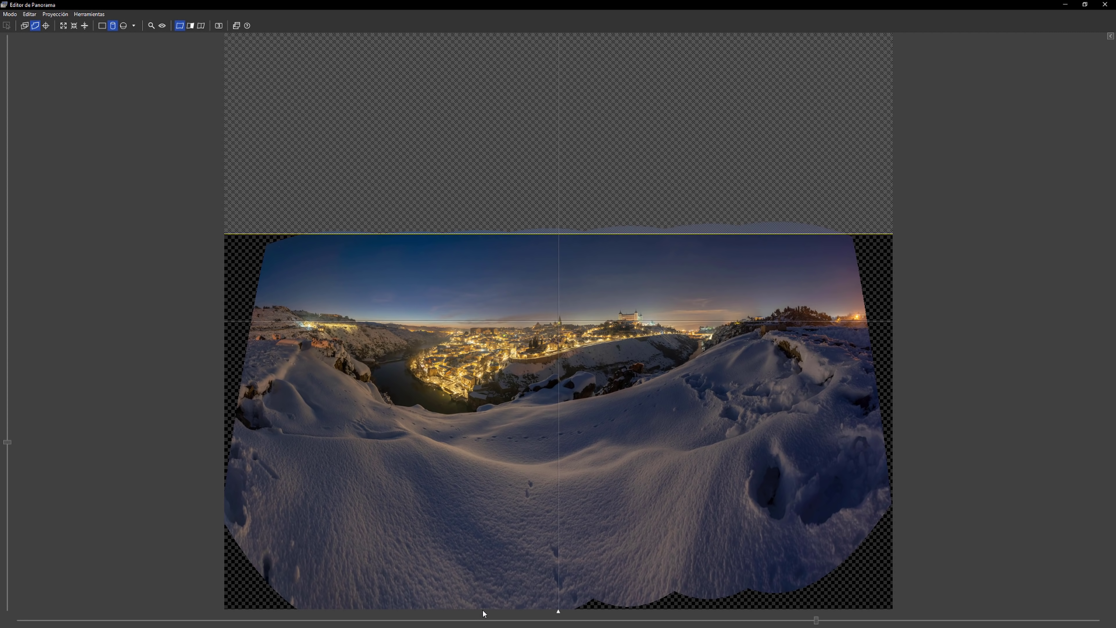
drag(484, 610, 522, 538)
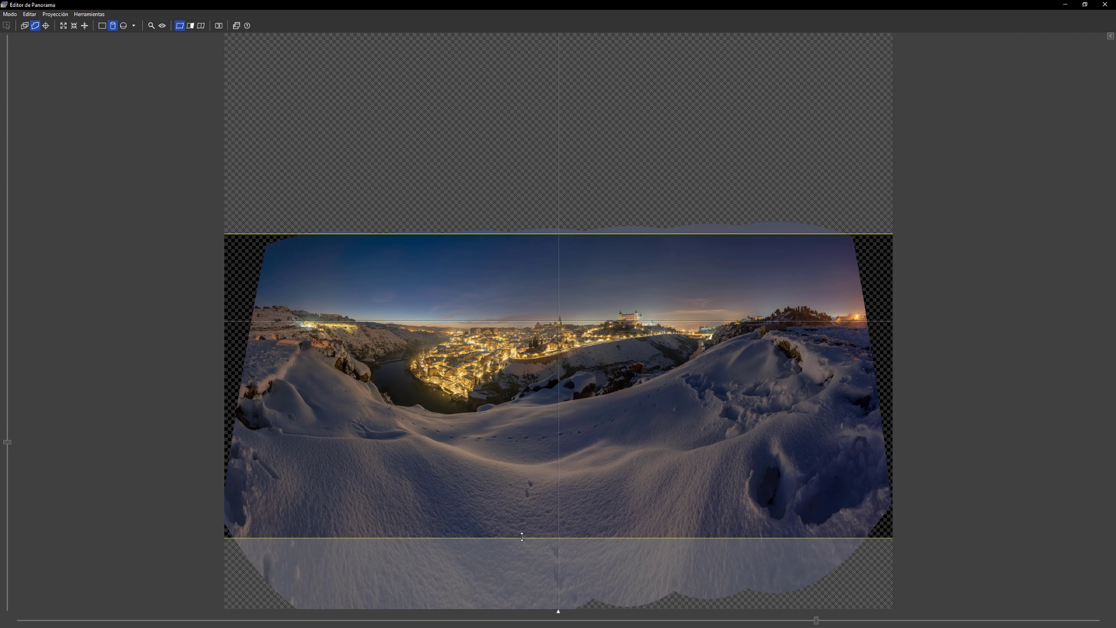
drag(221, 467, 265, 464)
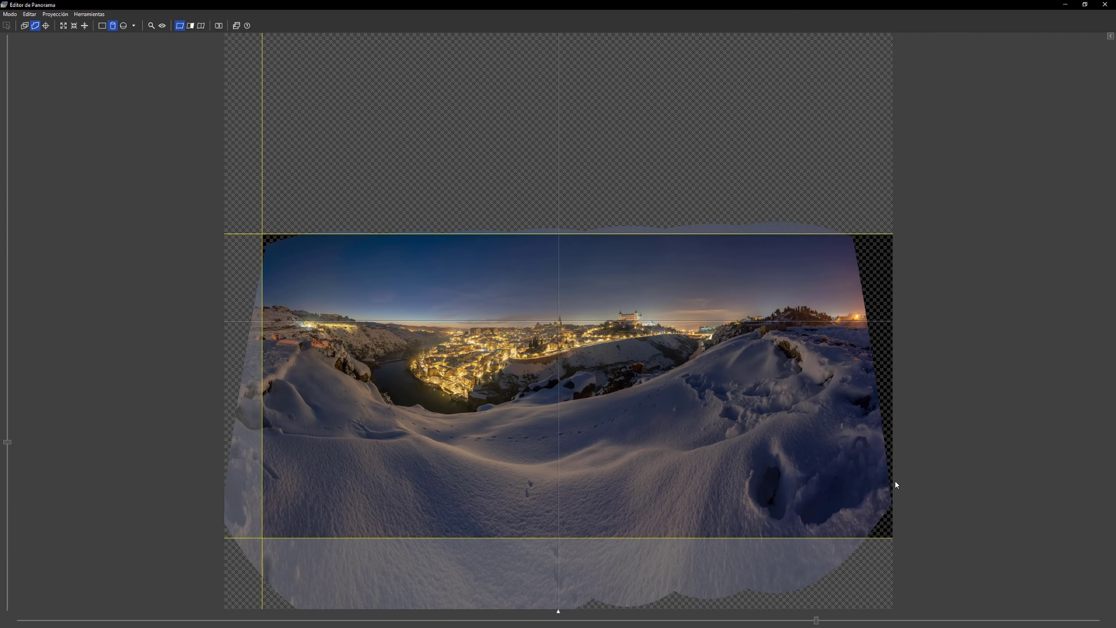
drag(853, 483, 846, 483)
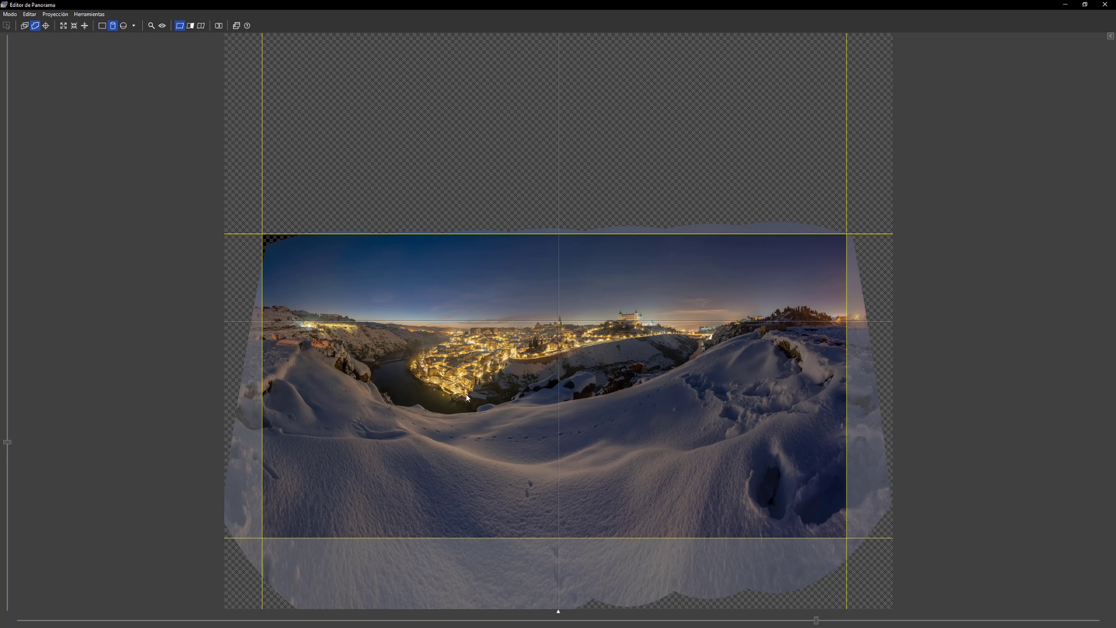
Step: Set the panorama output to Photoshop large (.psb) with 16 bits por canal and flattened layers
key(super)
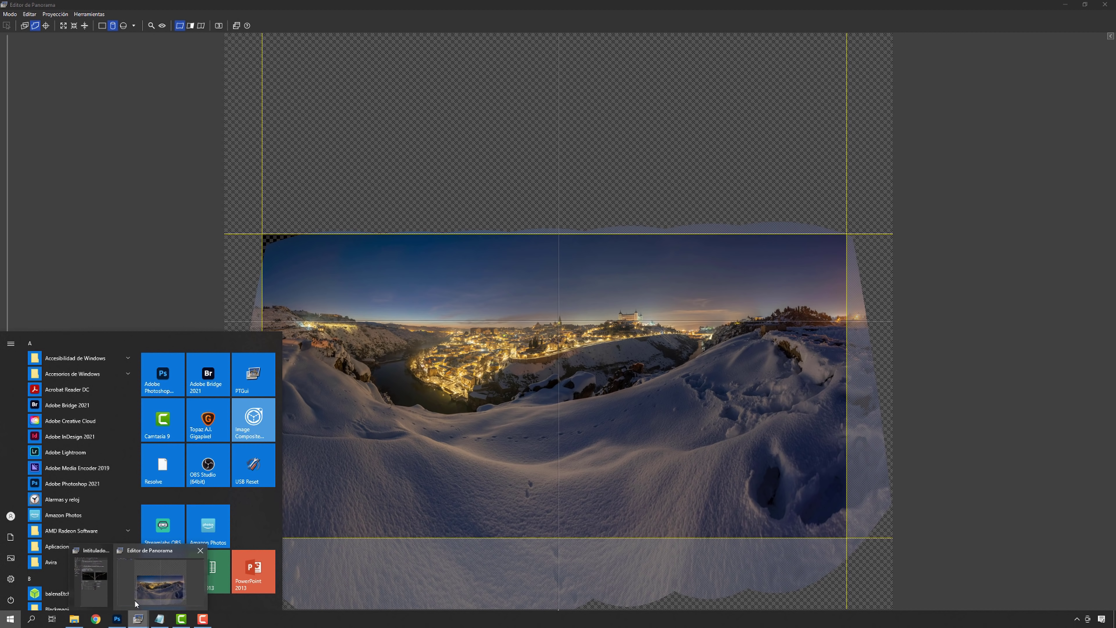
click(93, 580)
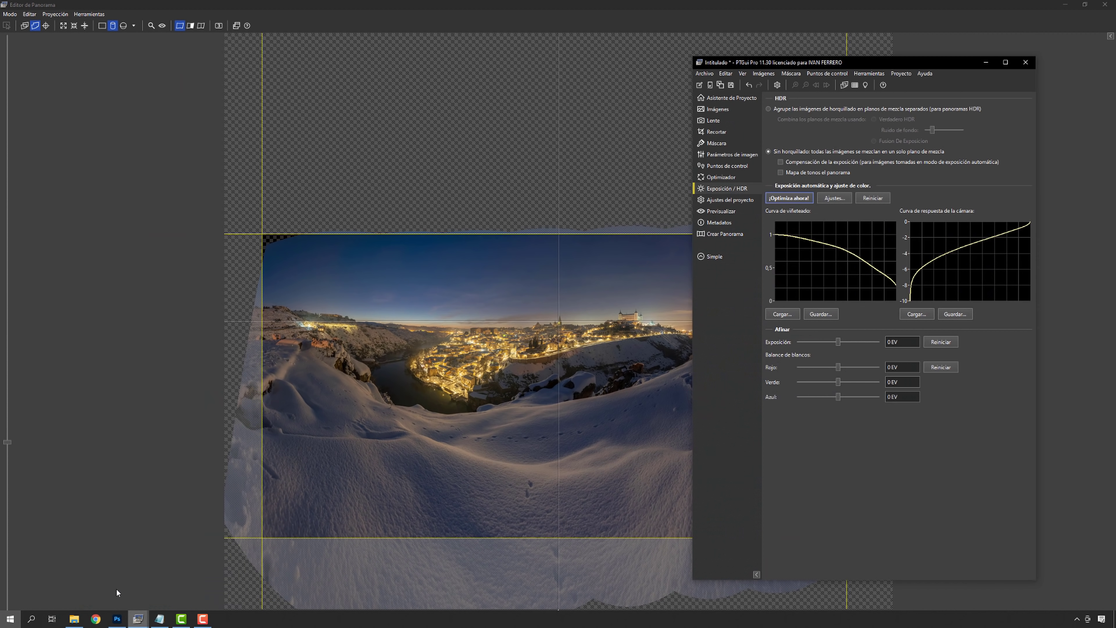
click(725, 235)
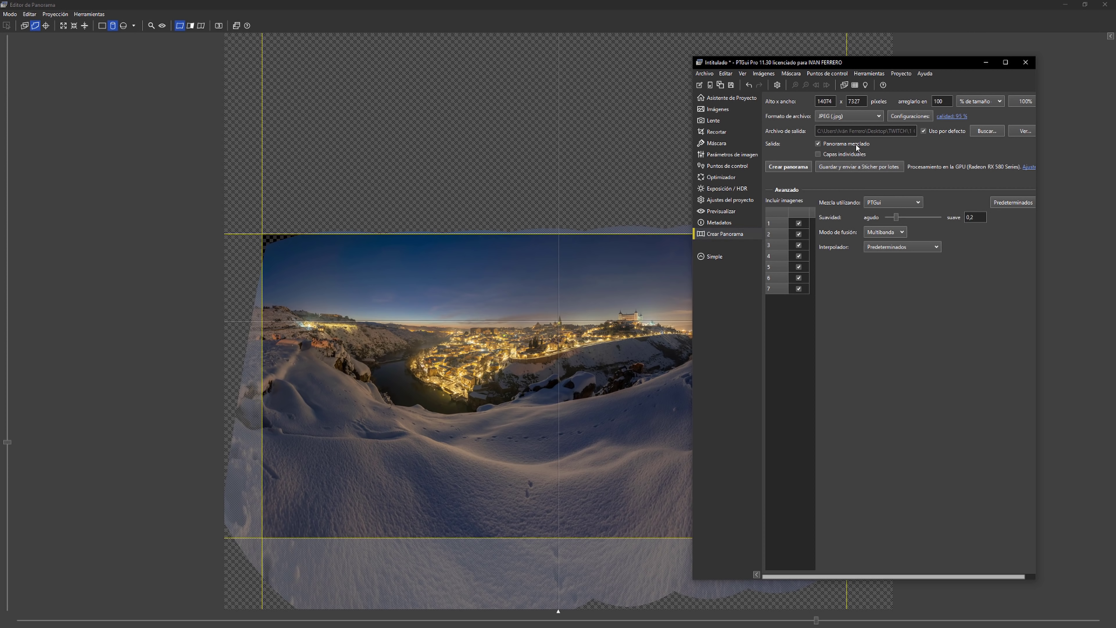
click(859, 119)
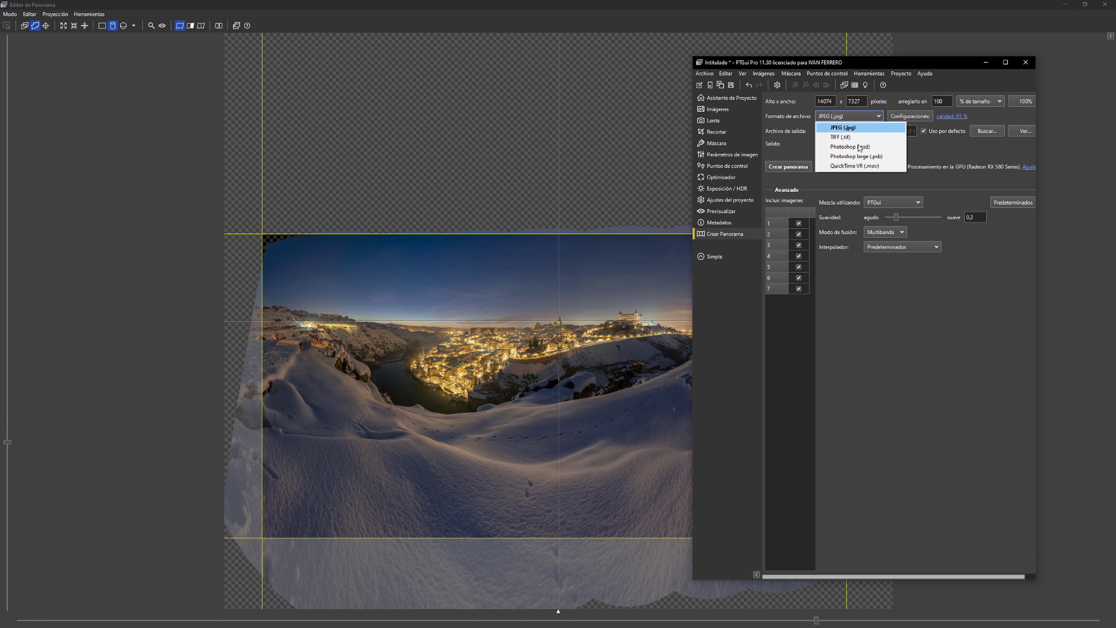
click(862, 159)
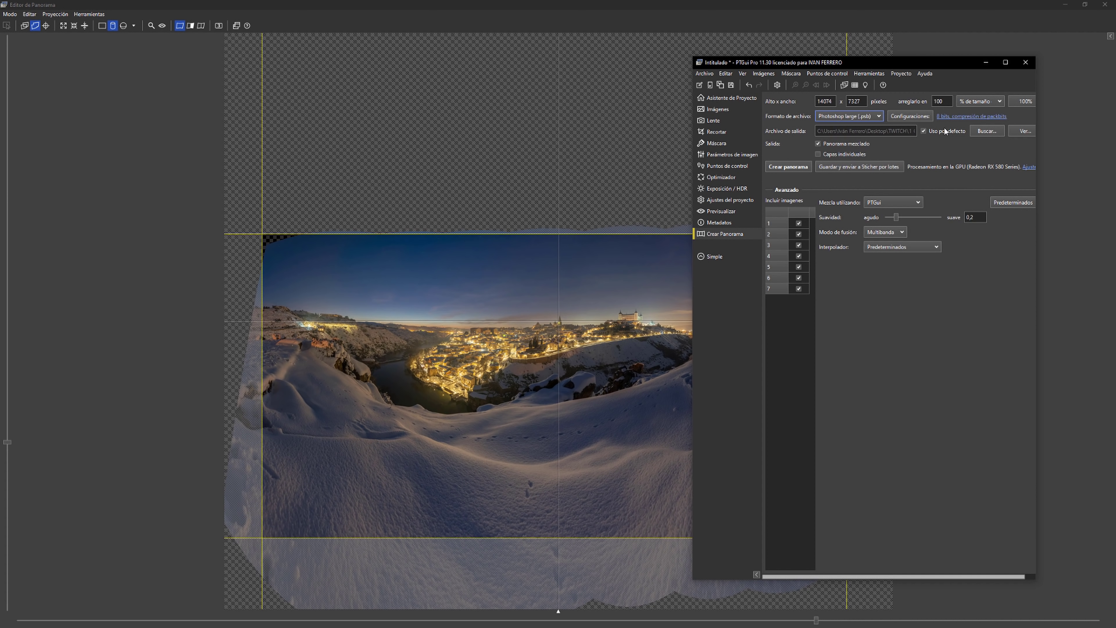
click(947, 117)
click(919, 319)
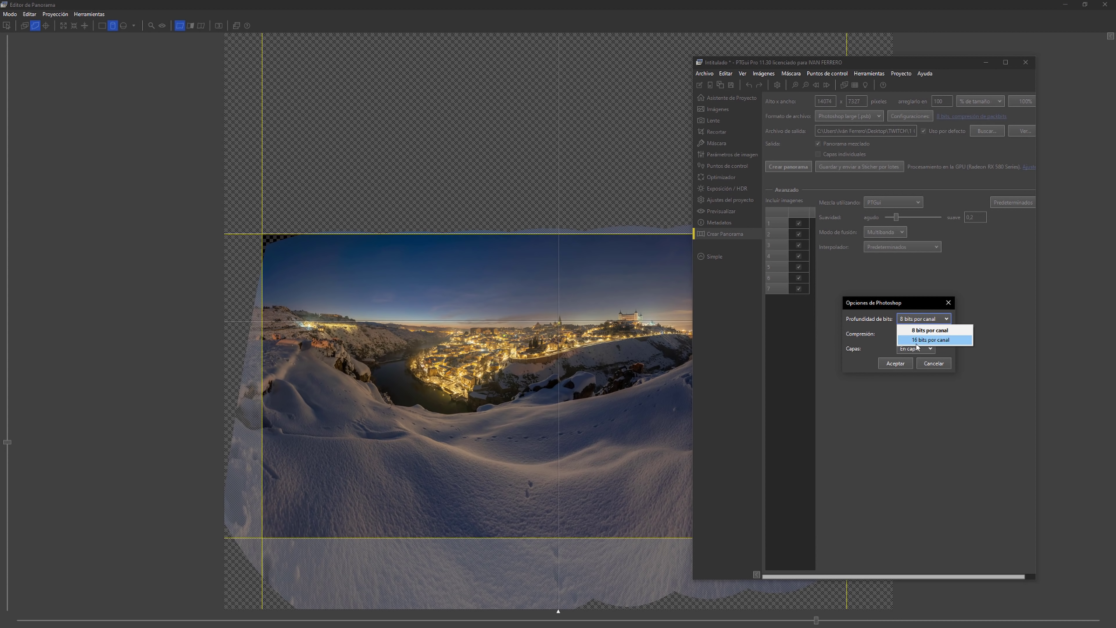
click(917, 345)
click(920, 355)
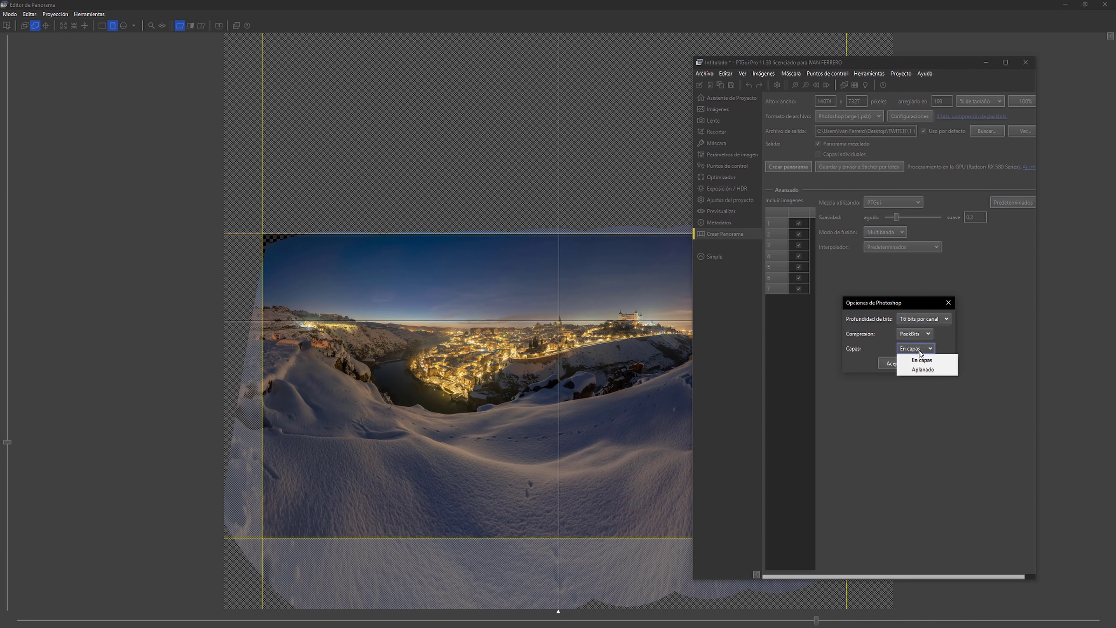
click(918, 371)
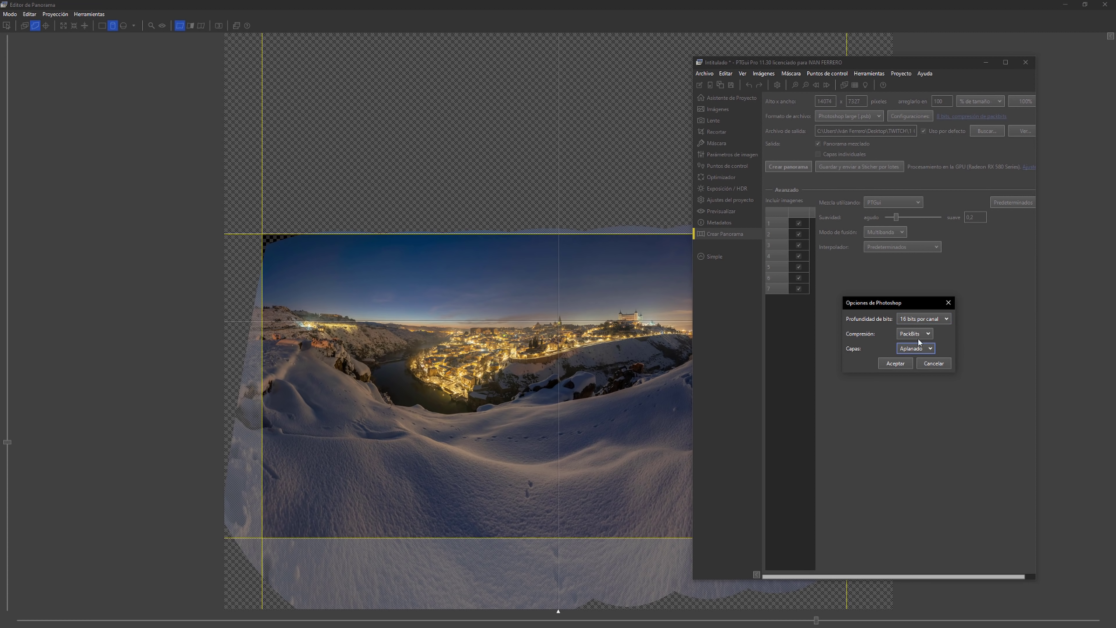
click(897, 363)
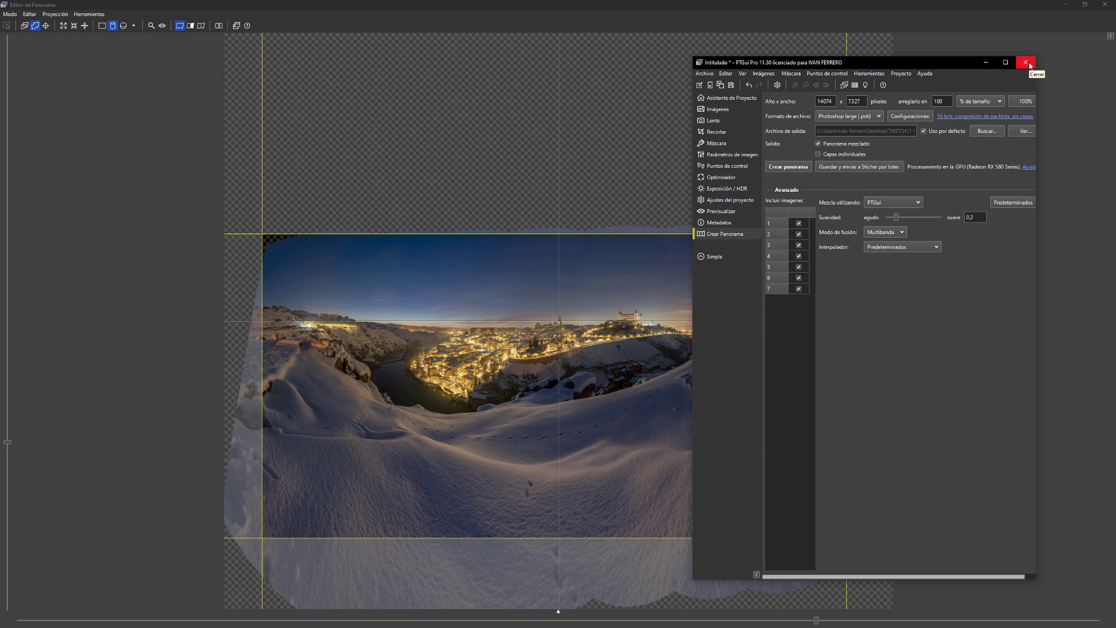
Step: Close PTGui and bring up the open-with choices for _DSC7845.ARW in 2 RONDA NOCHE
click(460, 104)
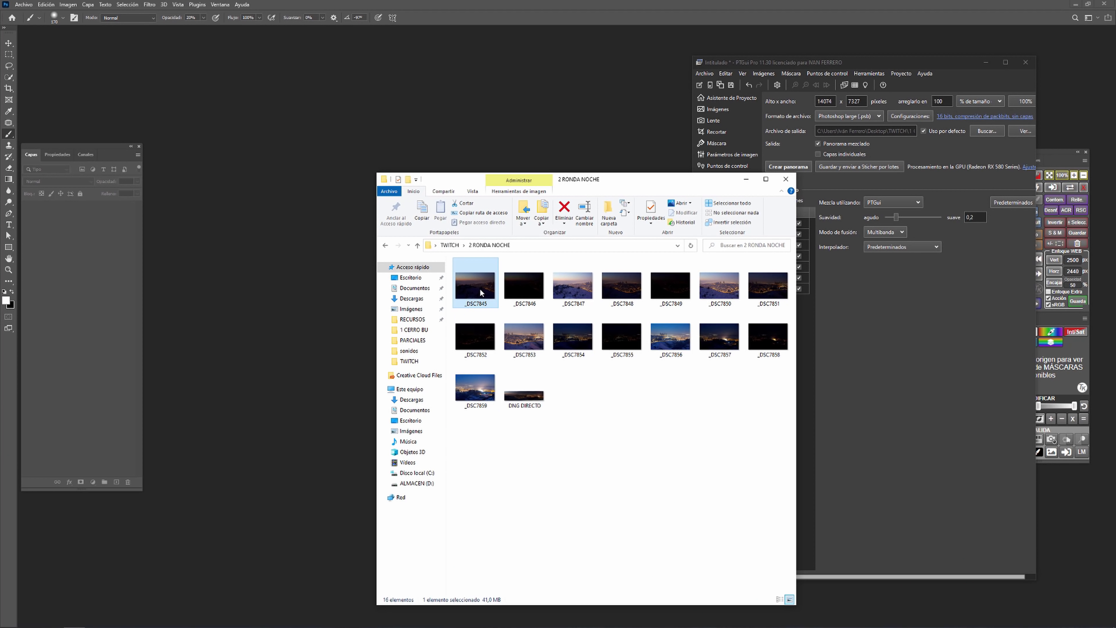
right_click(480, 290)
mouse_move(525, 357)
click(655, 363)
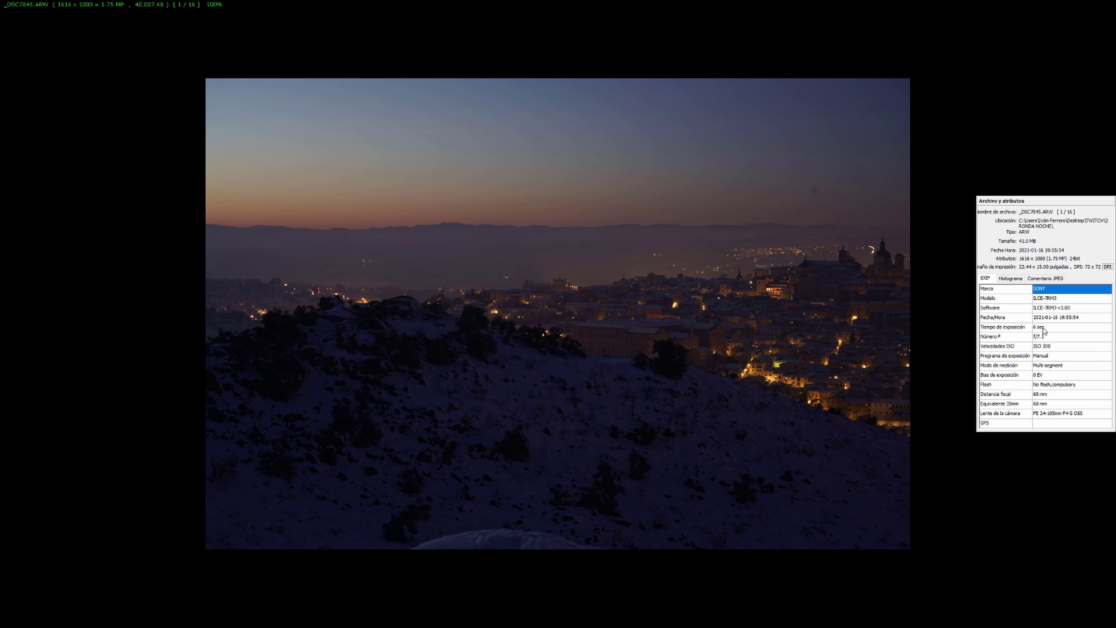
click(1043, 328)
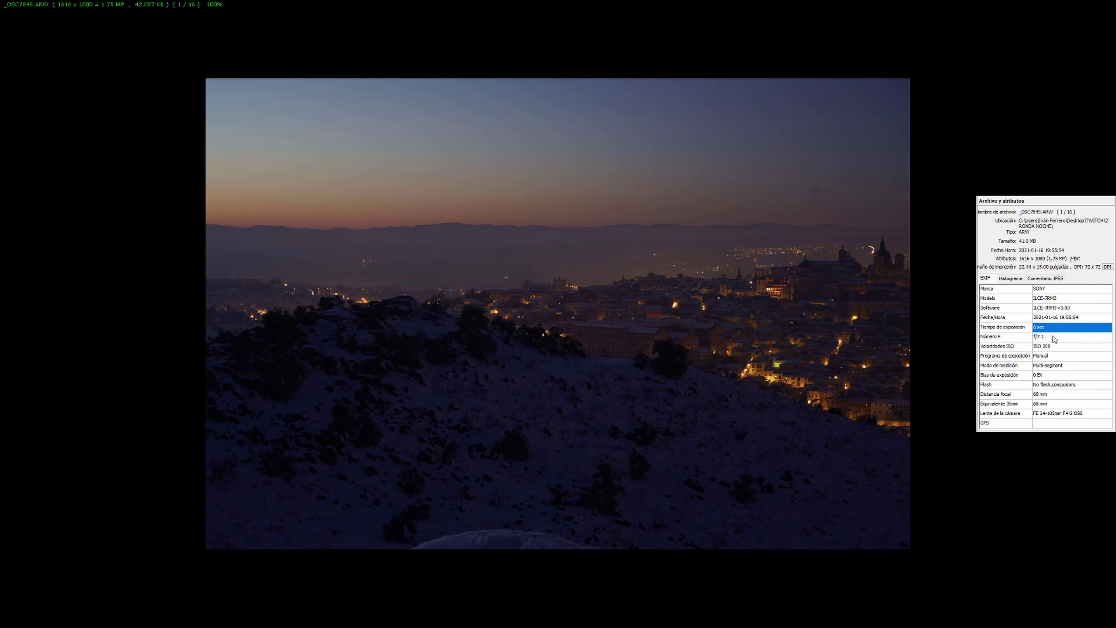
key(Right)
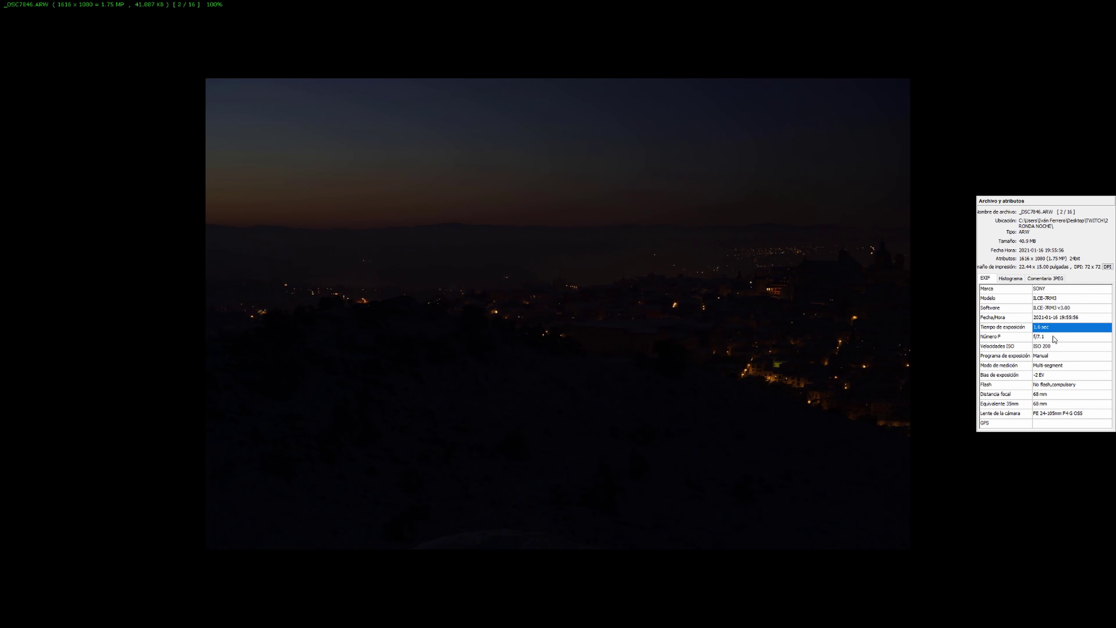
key(Right)
key(Right)
key(Right)
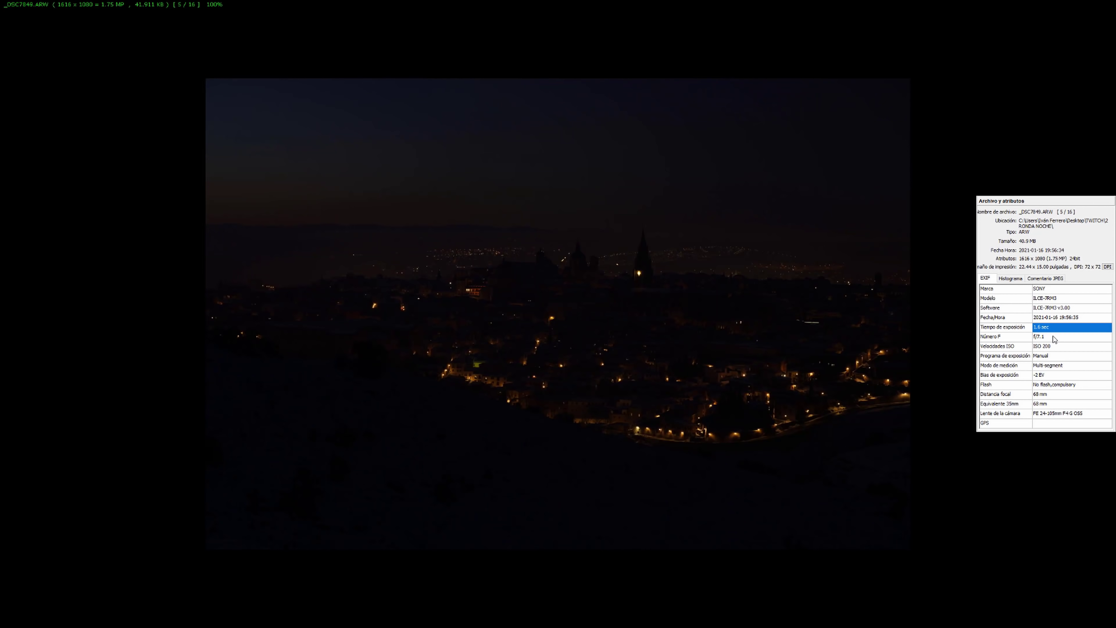
key(Right)
key(Right)
key(Right)
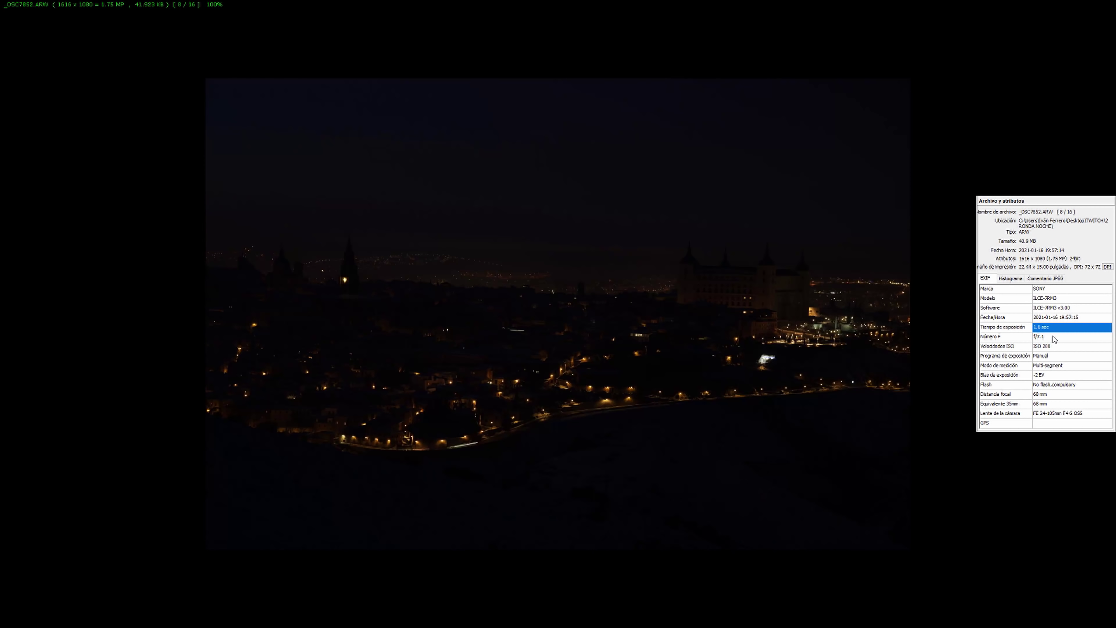
key(Right)
key(Right)
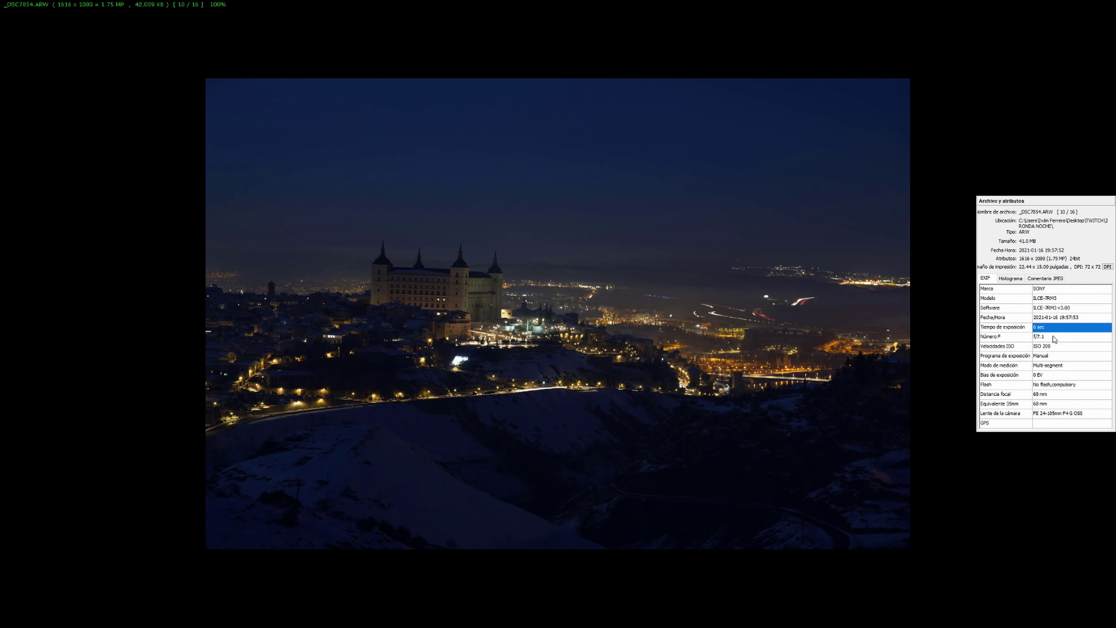
click(1051, 375)
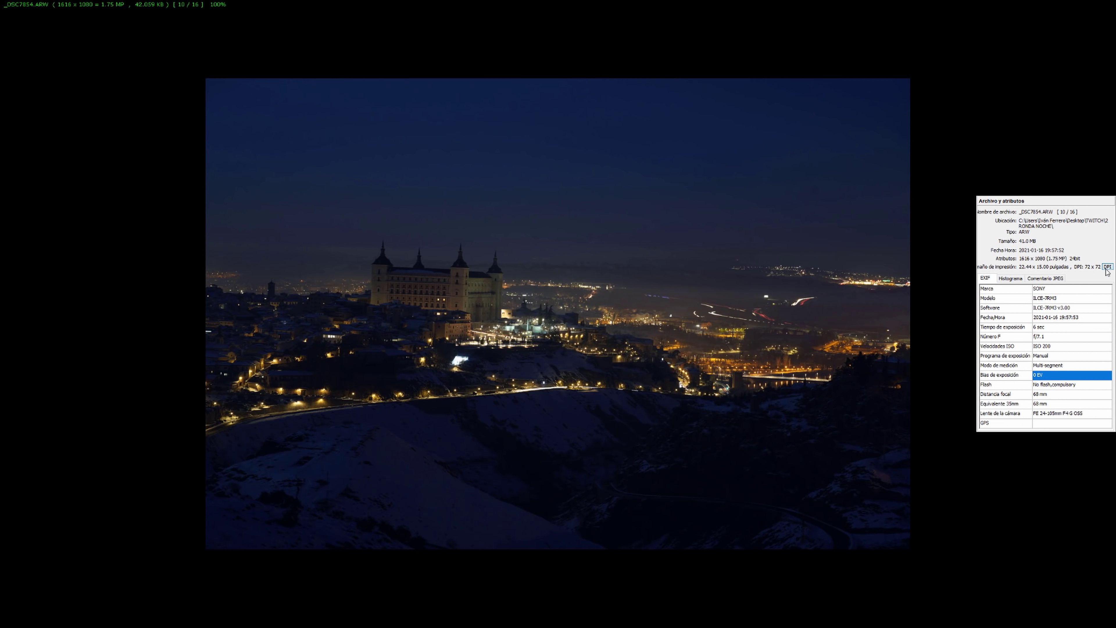
key(Left)
key(Left)
key(Left)
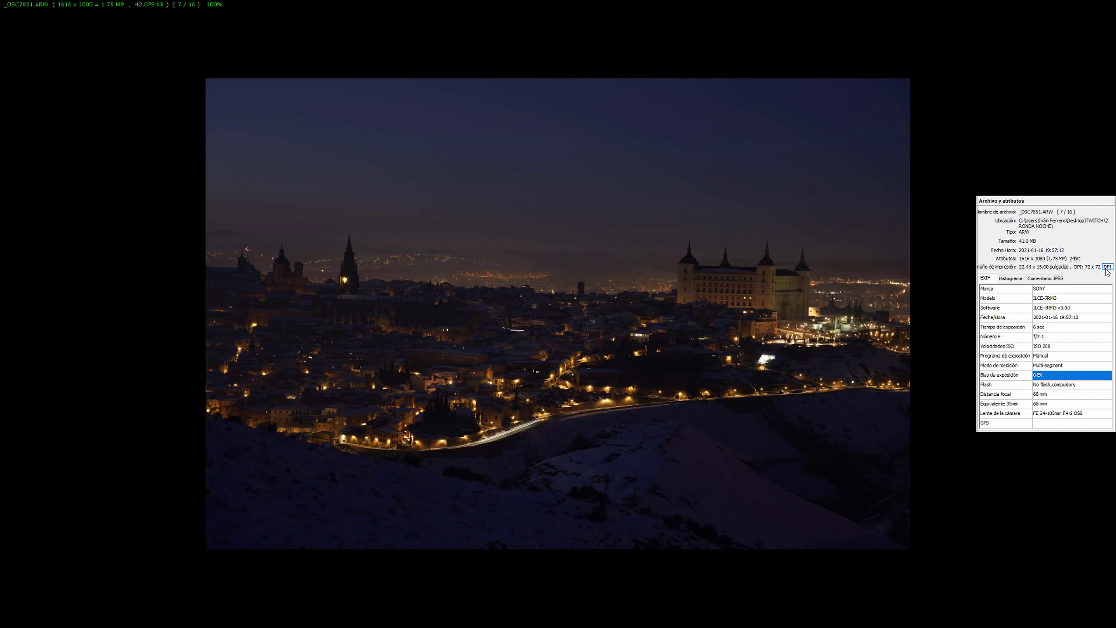
key(Left)
key(Left)
key(Right)
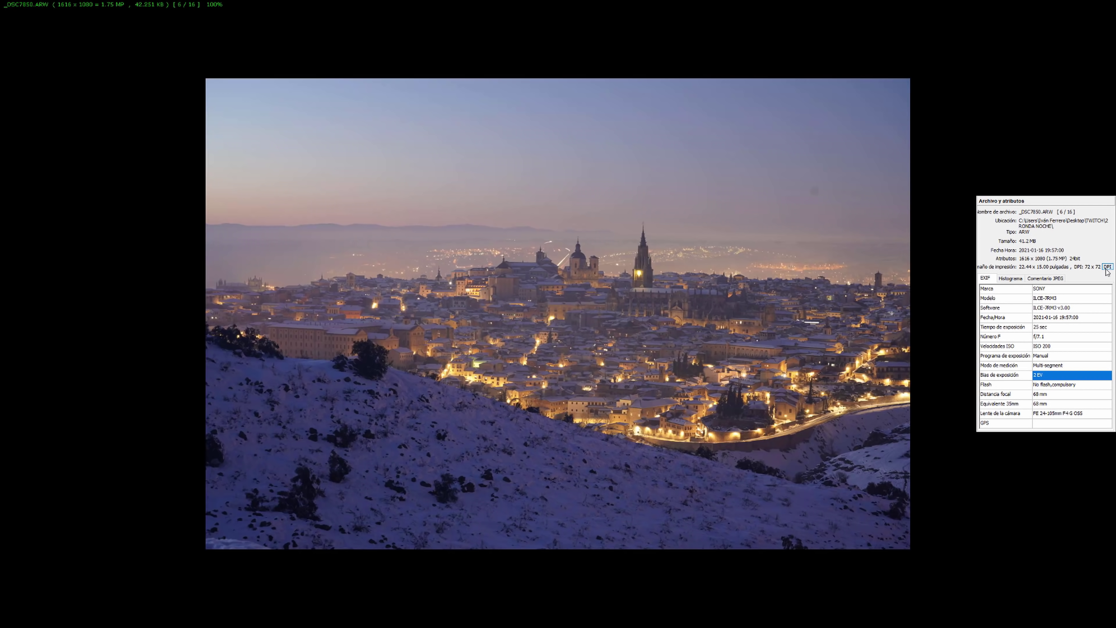
key(Right)
key(Right)
key(Right)
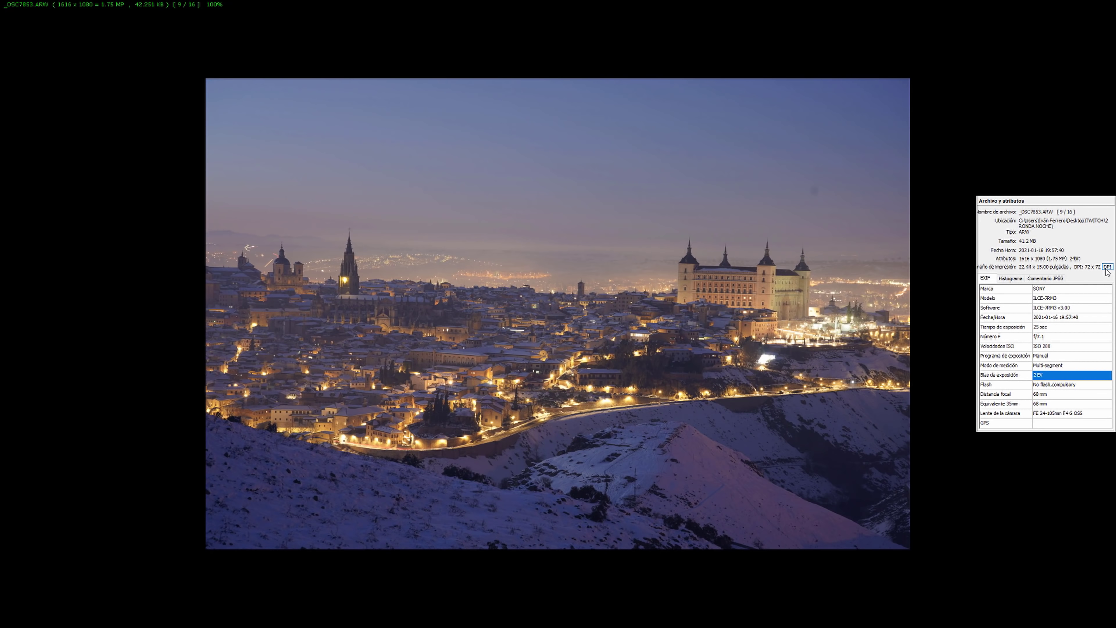
key(Right)
key(Left)
key(Left)
key(Left)
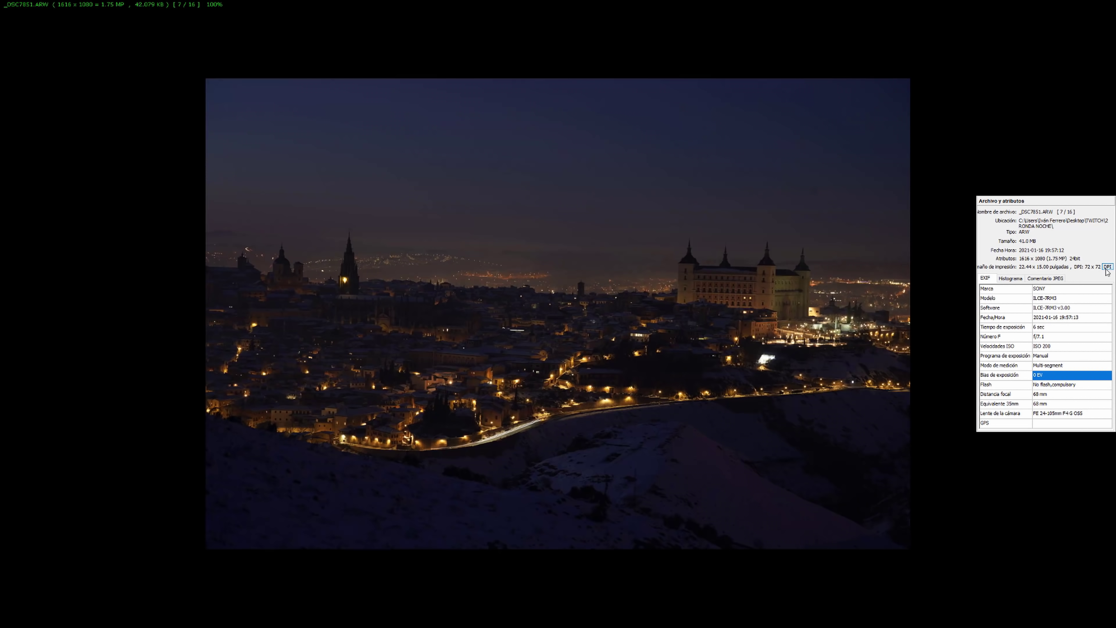
key(Left)
key(Left)
key(Left)
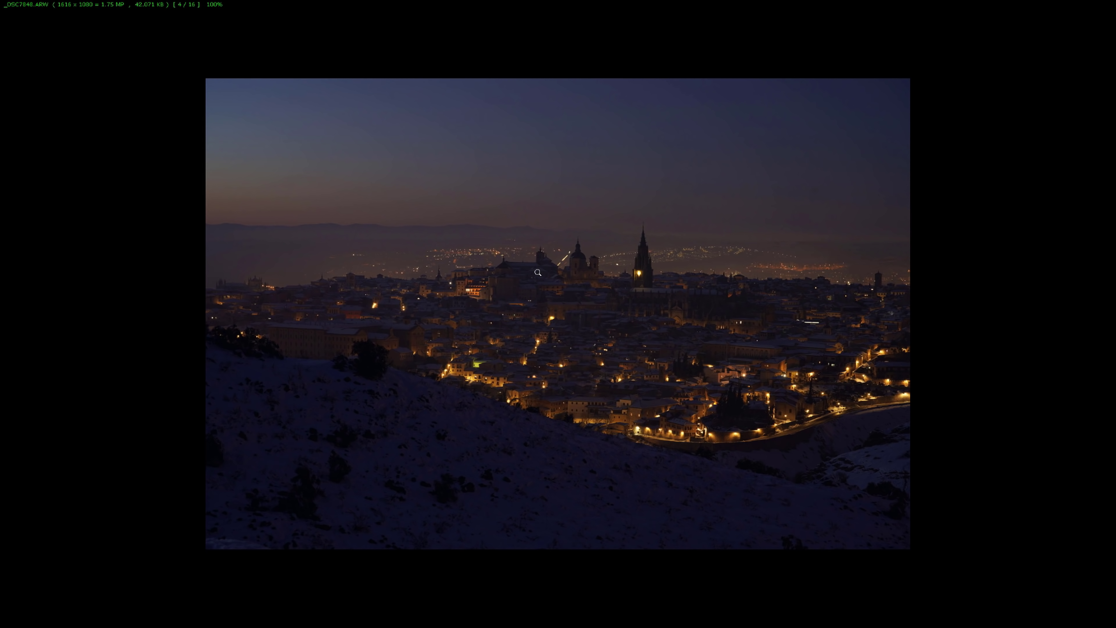
key(Escape)
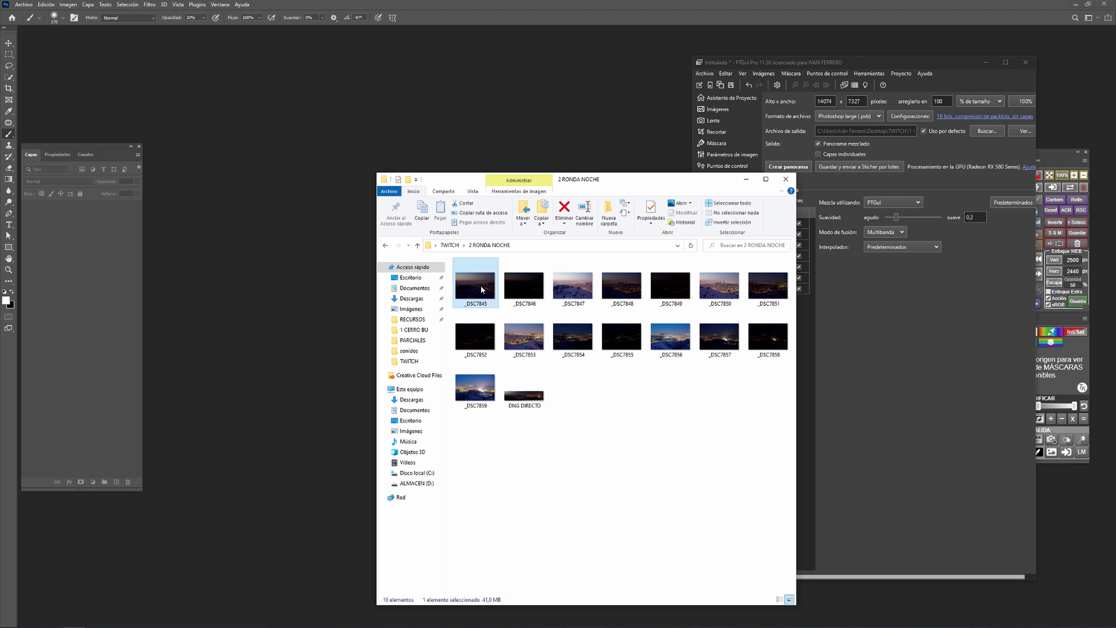
Step: Load _DSC7845 through _DSC7859 into Camera Raw and browse the filmstrip to the last frame
shift+click(478, 391)
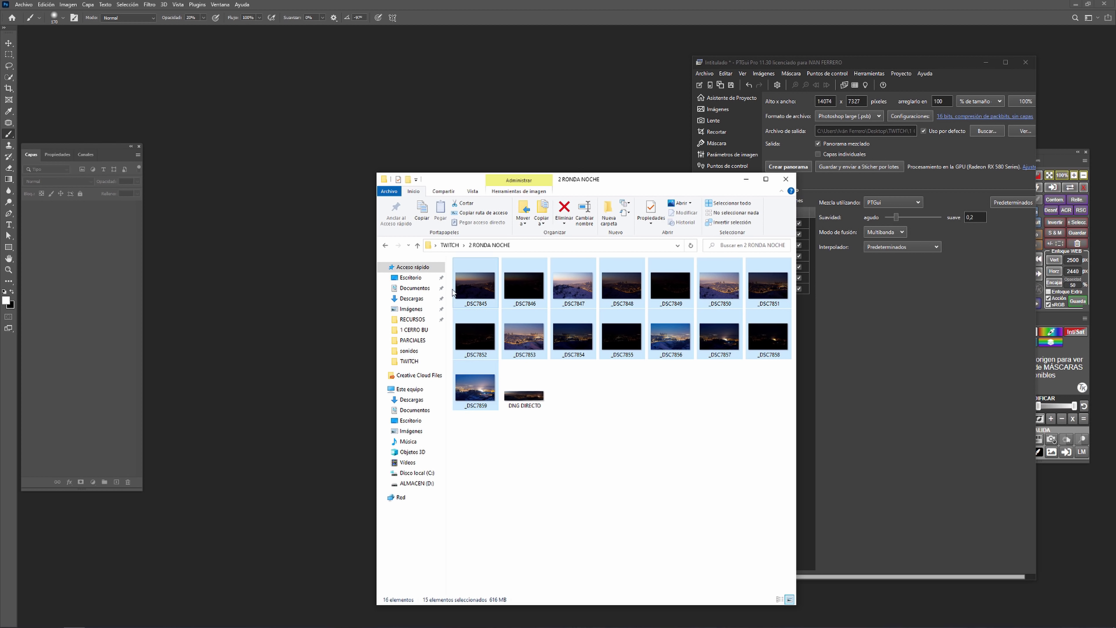
drag(453, 292, 294, 276)
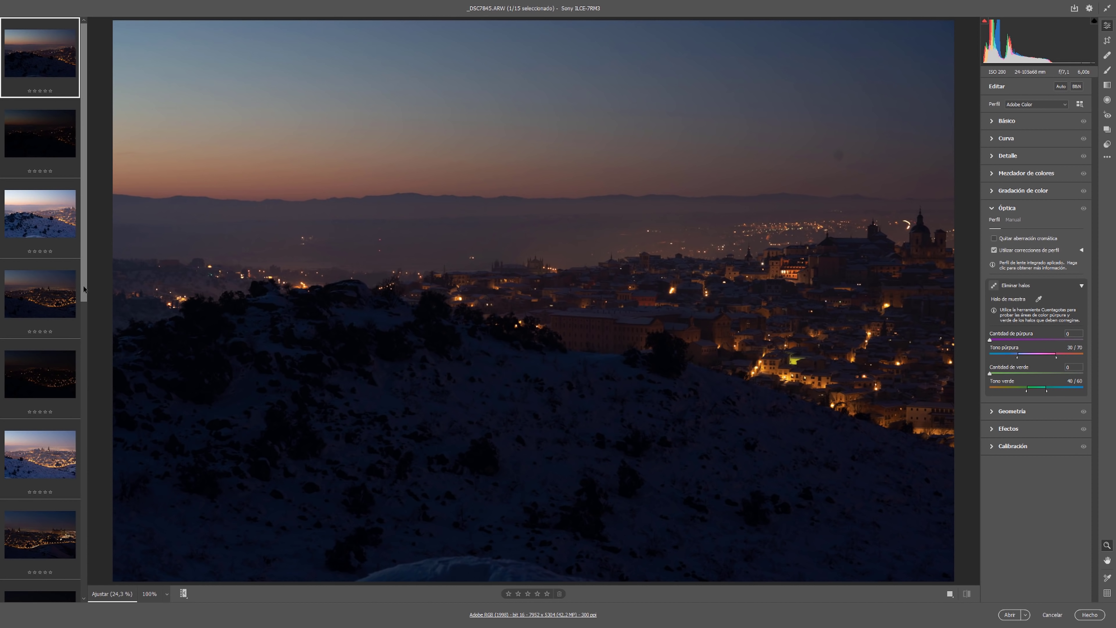
scroll(83, 299, down, 2)
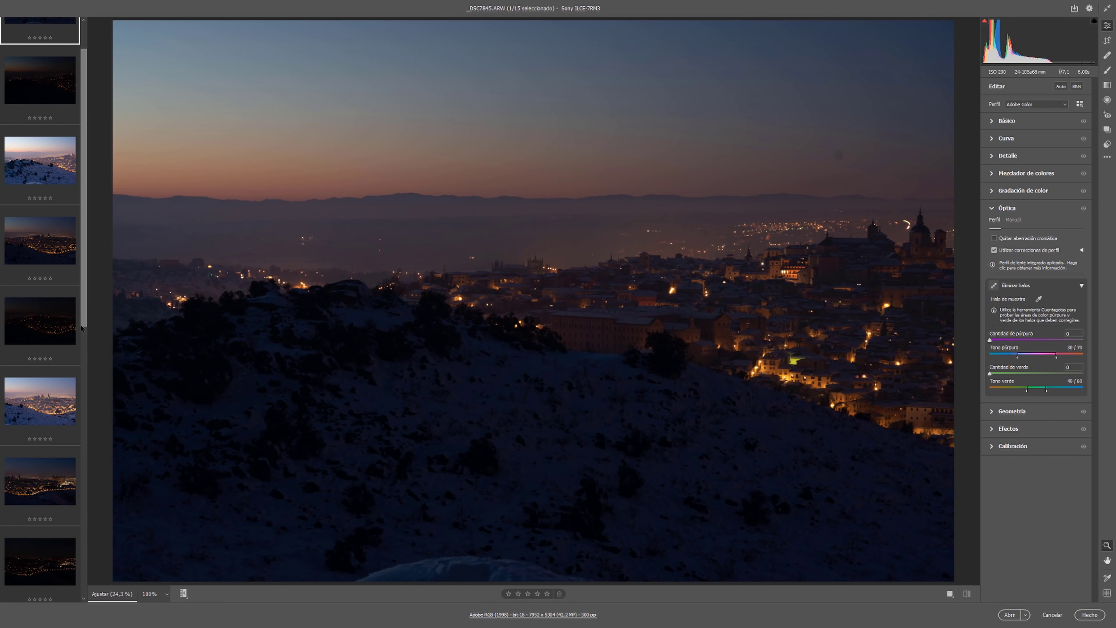
drag(81, 329, 58, 589)
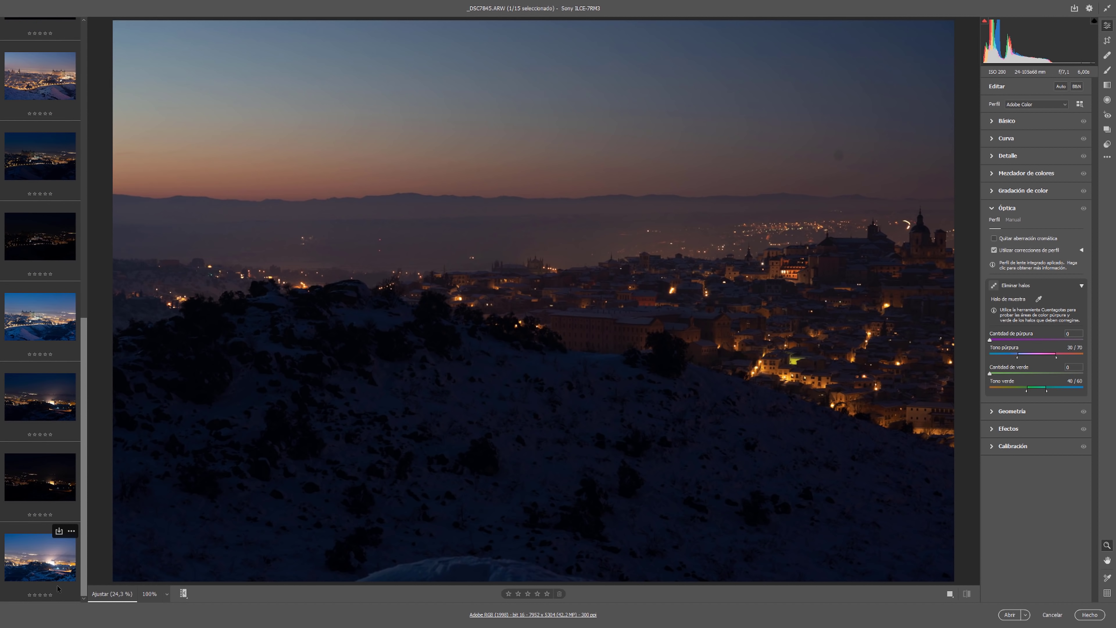
click(58, 588)
scroll(42, 264, up, 15)
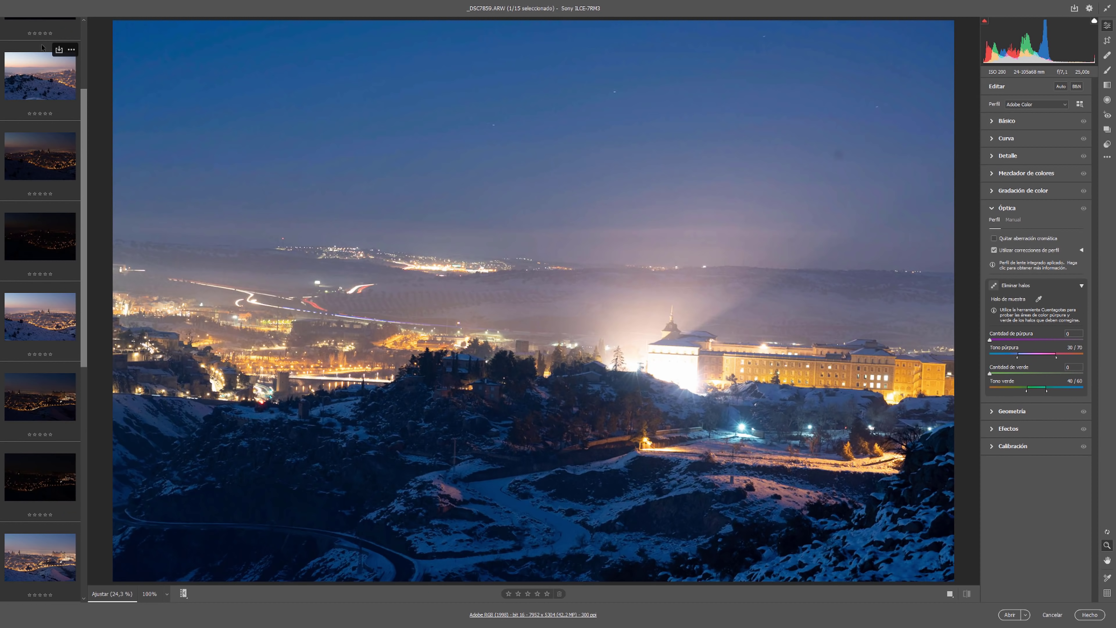
Step: Select all 15 frames, bring up their merge options, dismiss them and close Camera Raw
key(ctrl+a)
right_click(55, 57)
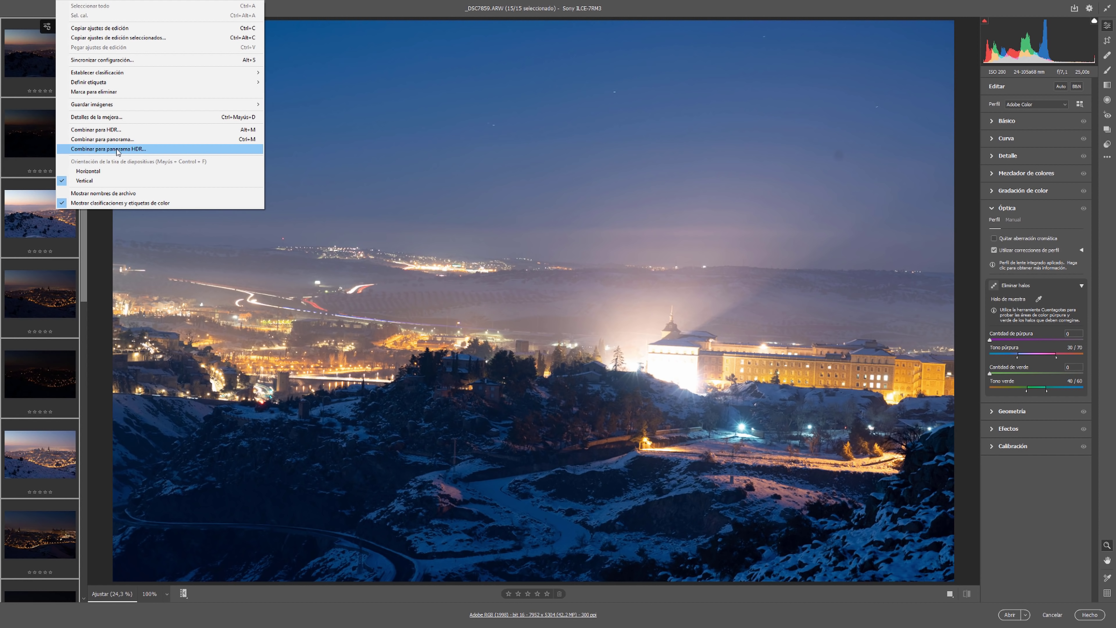
click(1050, 614)
click(1090, 615)
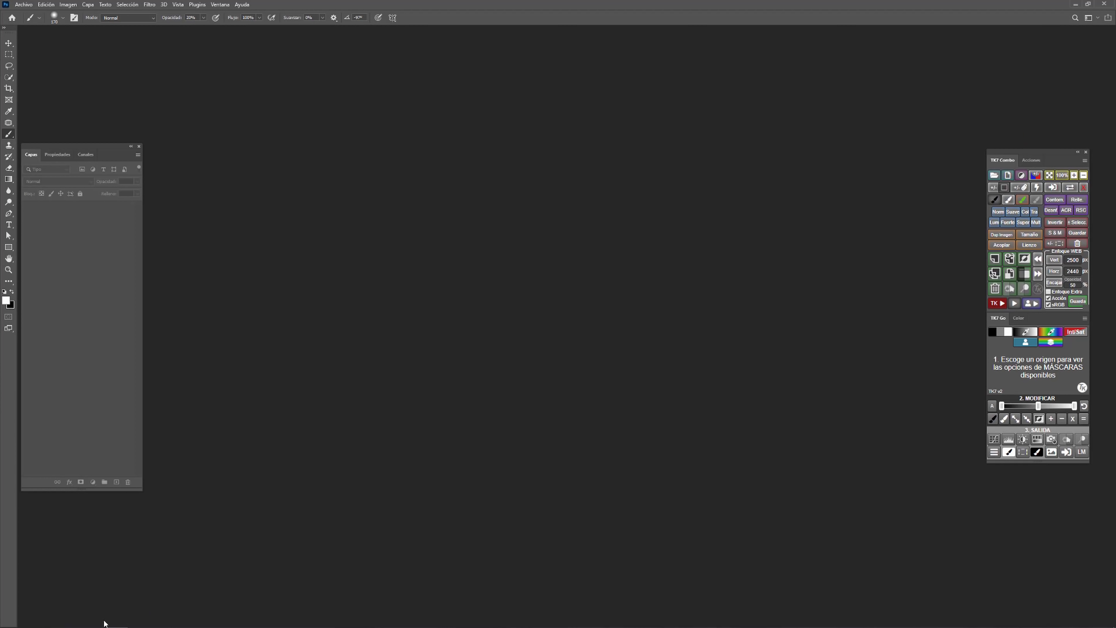
Step: Drag DNG DIRECTO from the 2 RONDA NOCHE folder into Photoshop to open in Camera Raw
key(super)
click(72, 624)
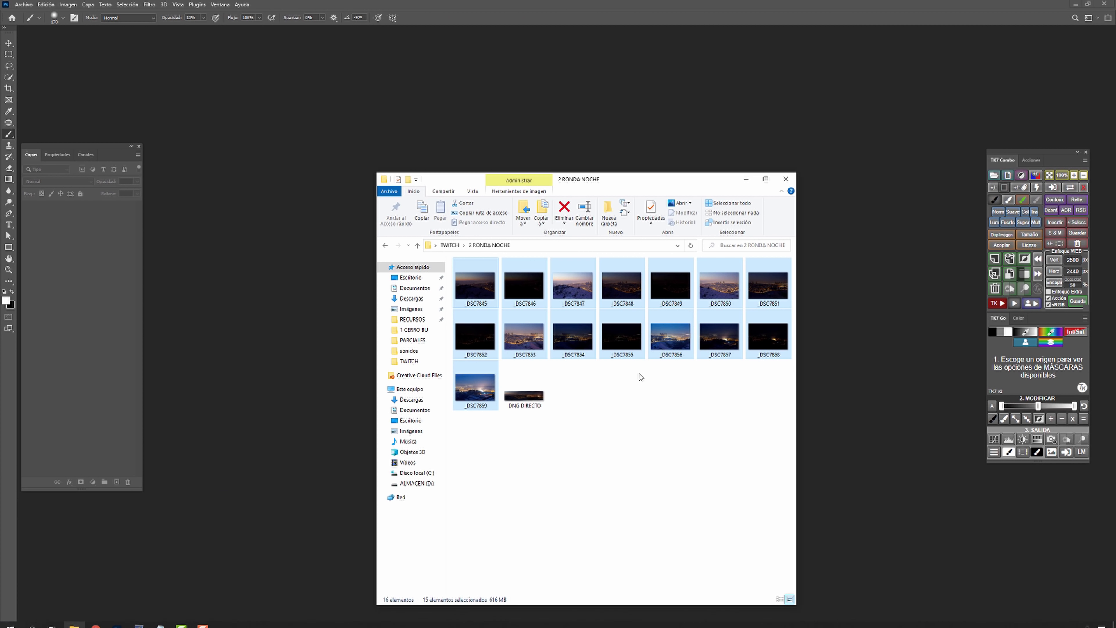
click(521, 397)
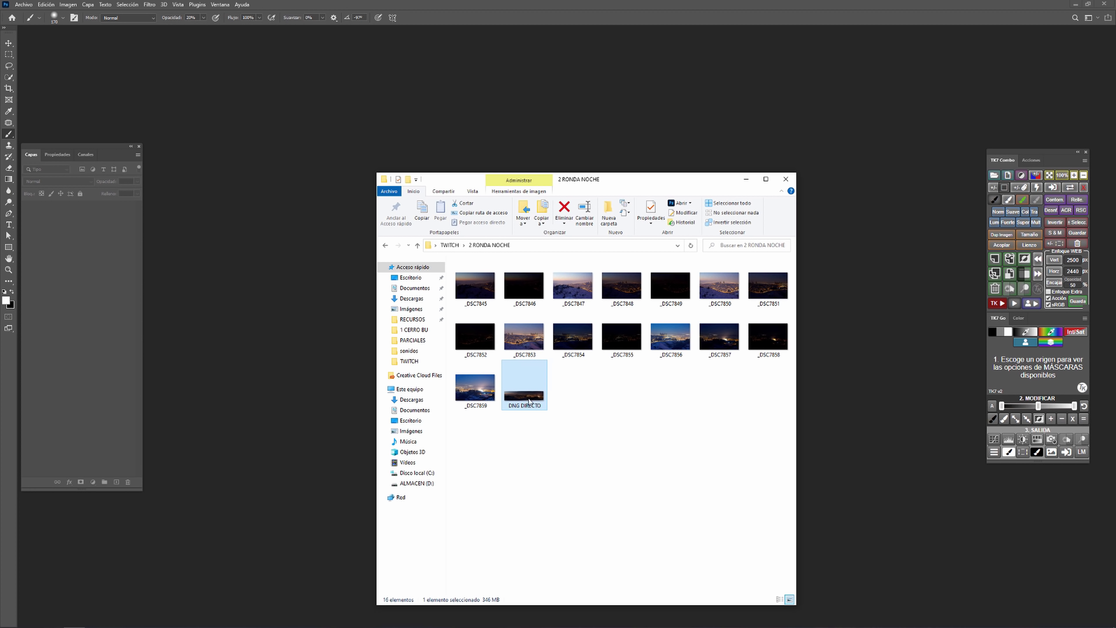
drag(530, 401, 323, 357)
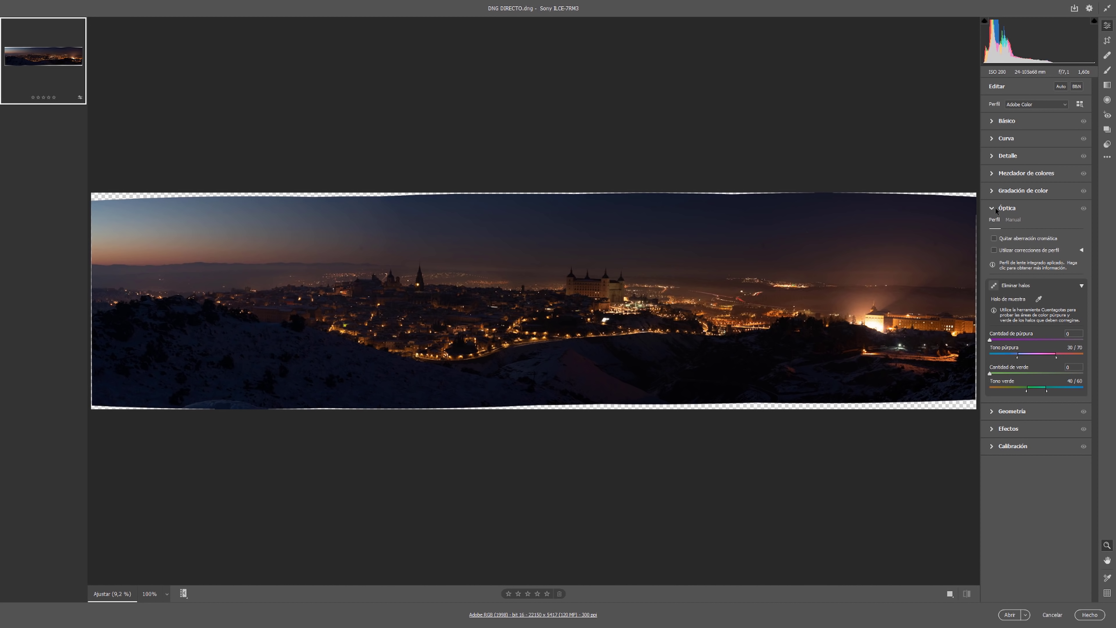
Step: Level the DNG DIRECTO panorama using the Rotar slider in Geometría's manual transforms
click(993, 411)
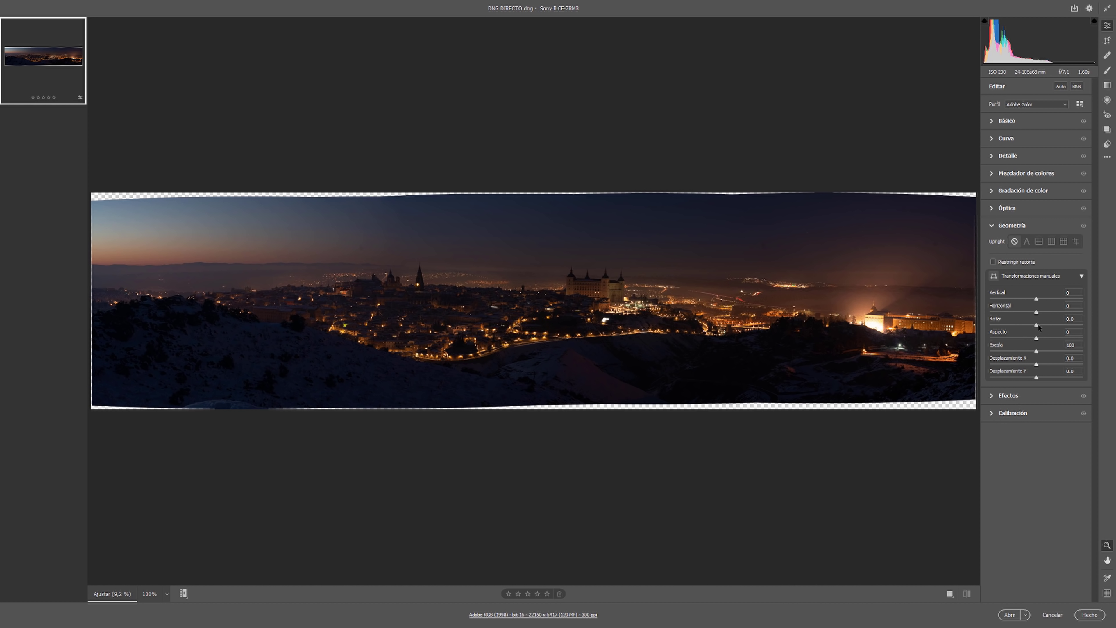
drag(1036, 325, 1019, 322)
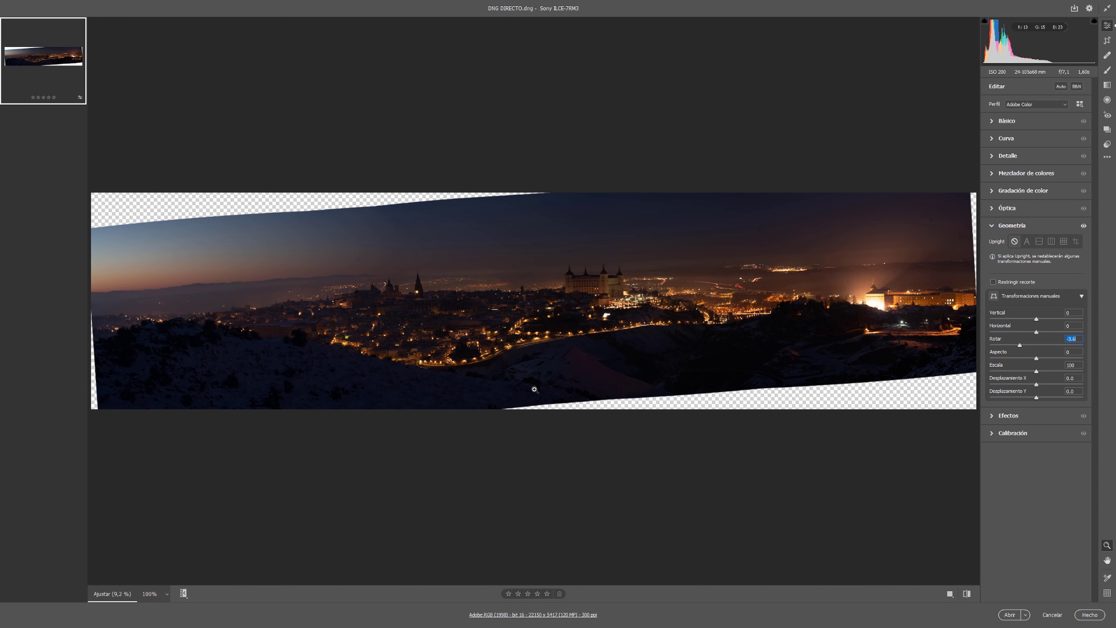
Step: Try Exposición +1.20 and Sombras +41, then cancel Camera Raw, discarding the edits
click(1007, 120)
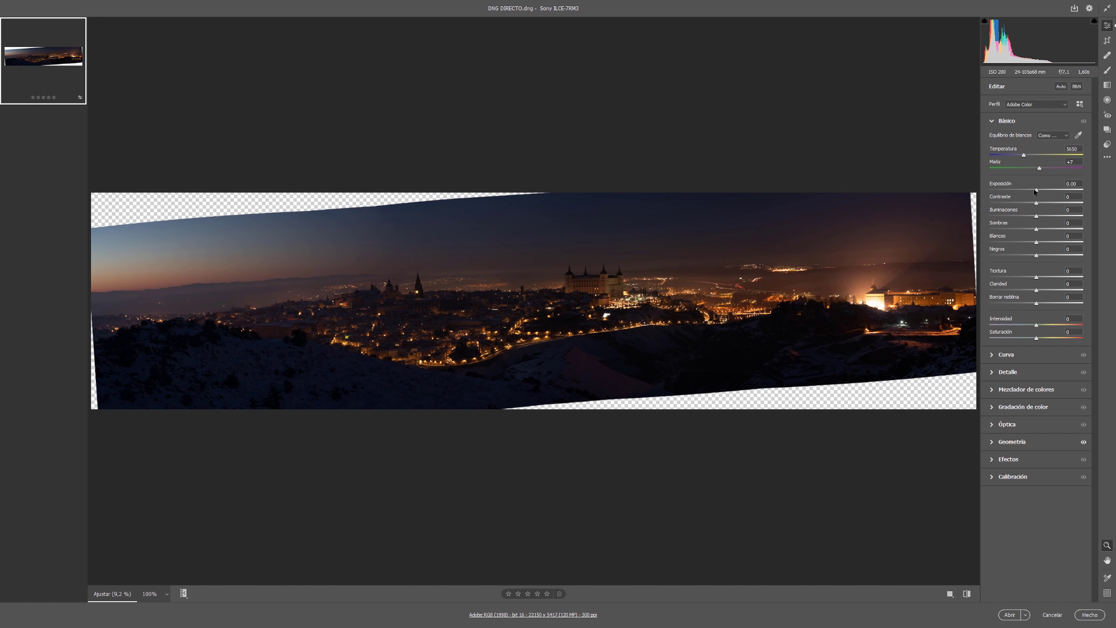
drag(1036, 190, 1042, 190)
mouse_move(1036, 229)
mouse_down()
mouse_move(1056, 229)
mouse_move(1003, 216)
mouse_up()
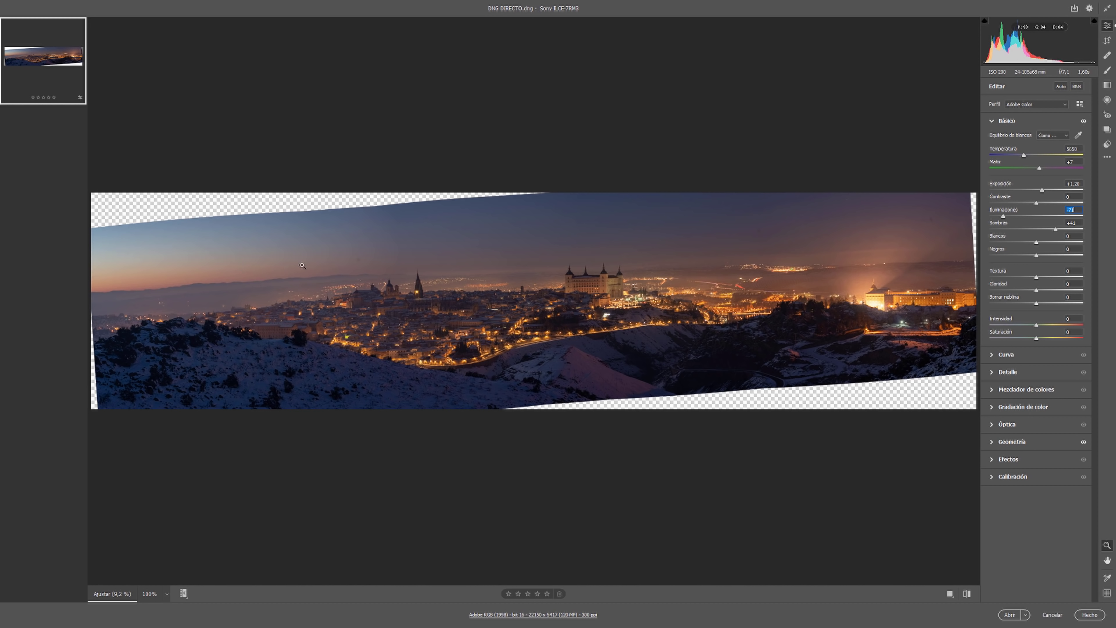
click(1053, 614)
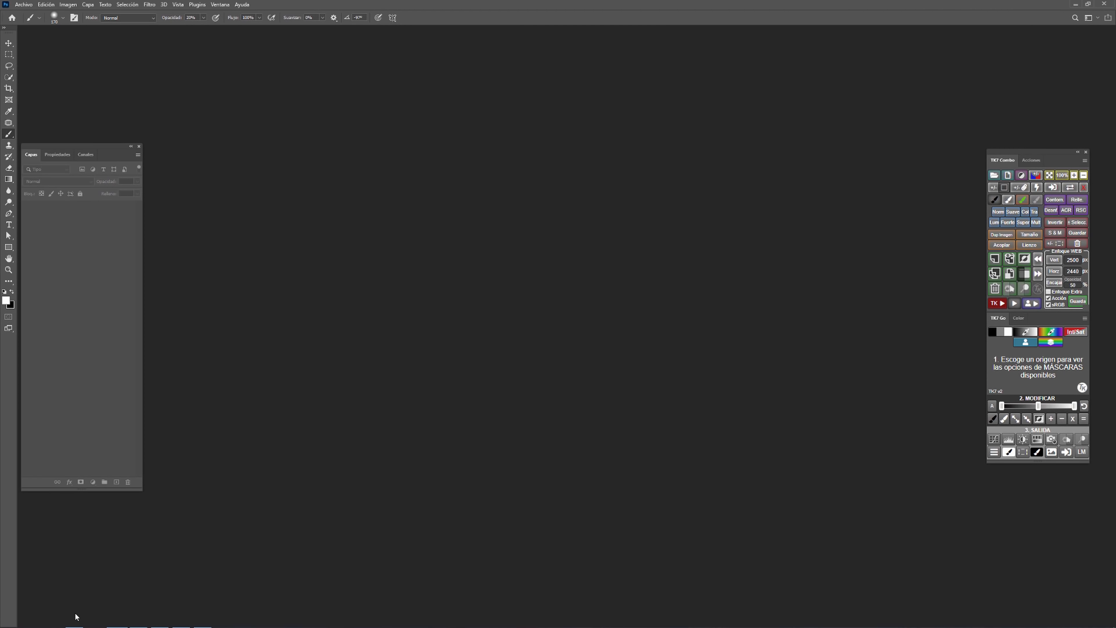
Step: Select all 15 bracketed photos in the 2 RONDA NOCHE Explorer folder
key(super)
click(75, 617)
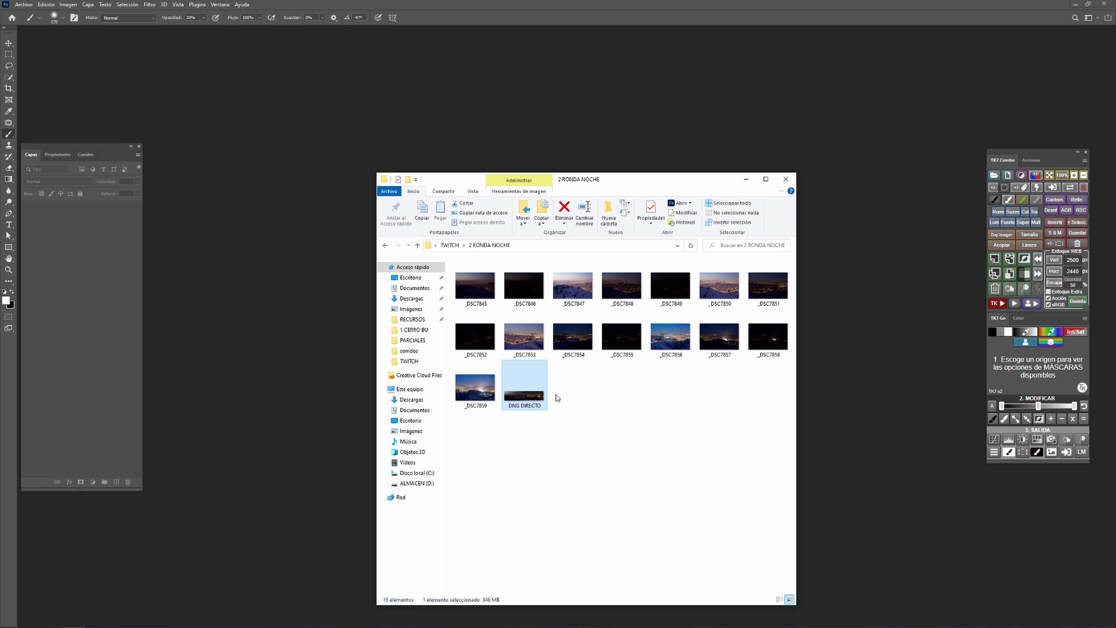
mouse_move(410, 389)
click(475, 286)
shift+click(475, 387)
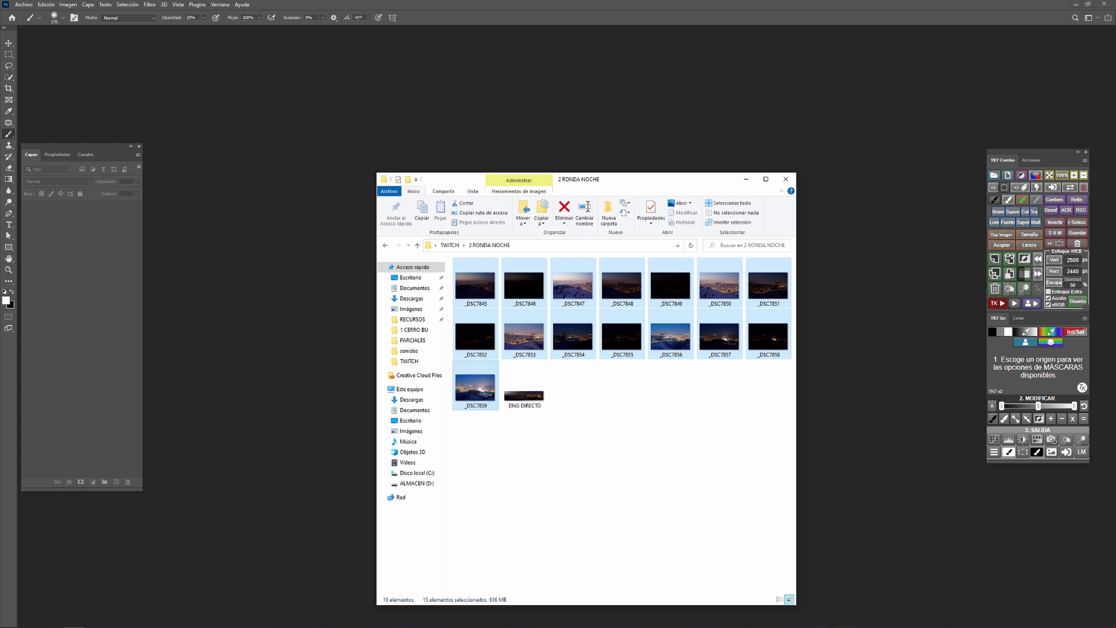
Step: Launch PTGui Pro maximized and start a new project without saving the old one
key(super)
click(254, 426)
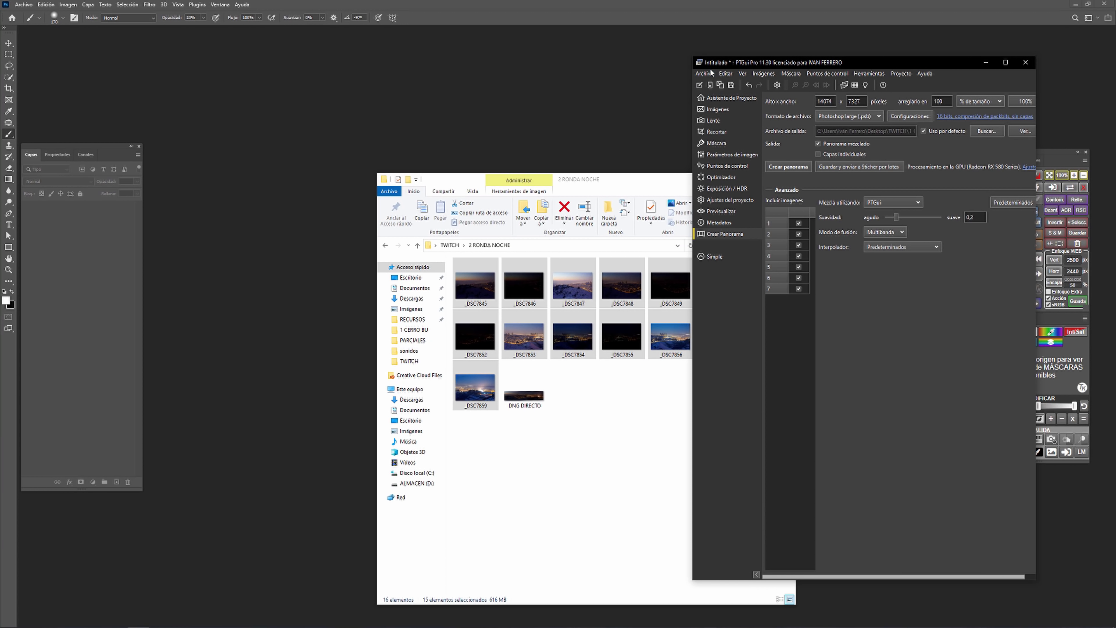
double_click(711, 63)
click(12, 14)
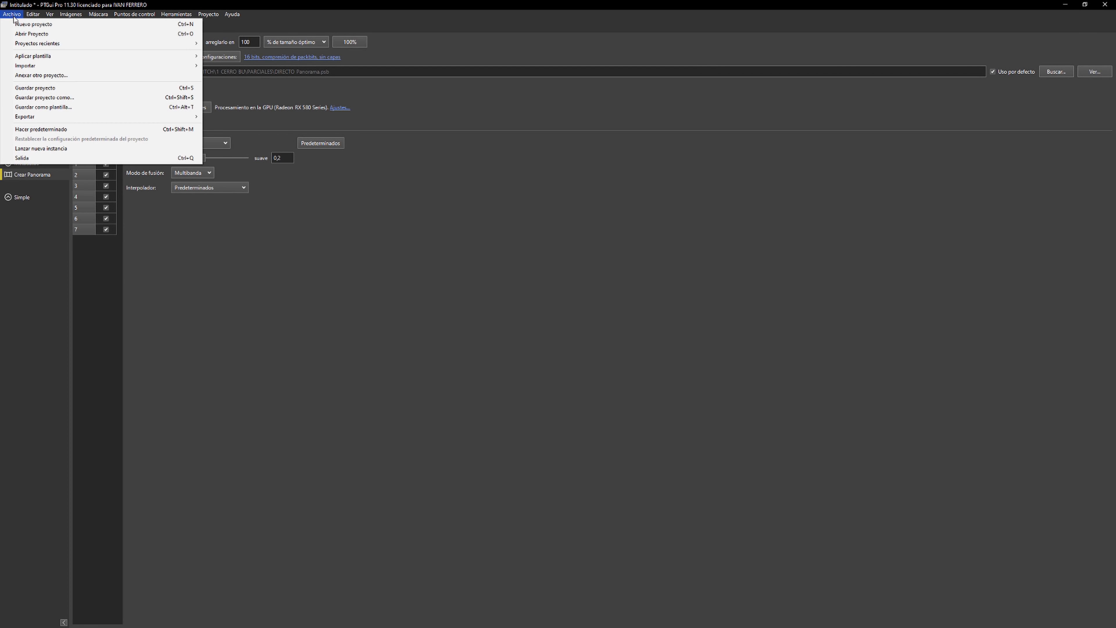
click(33, 24)
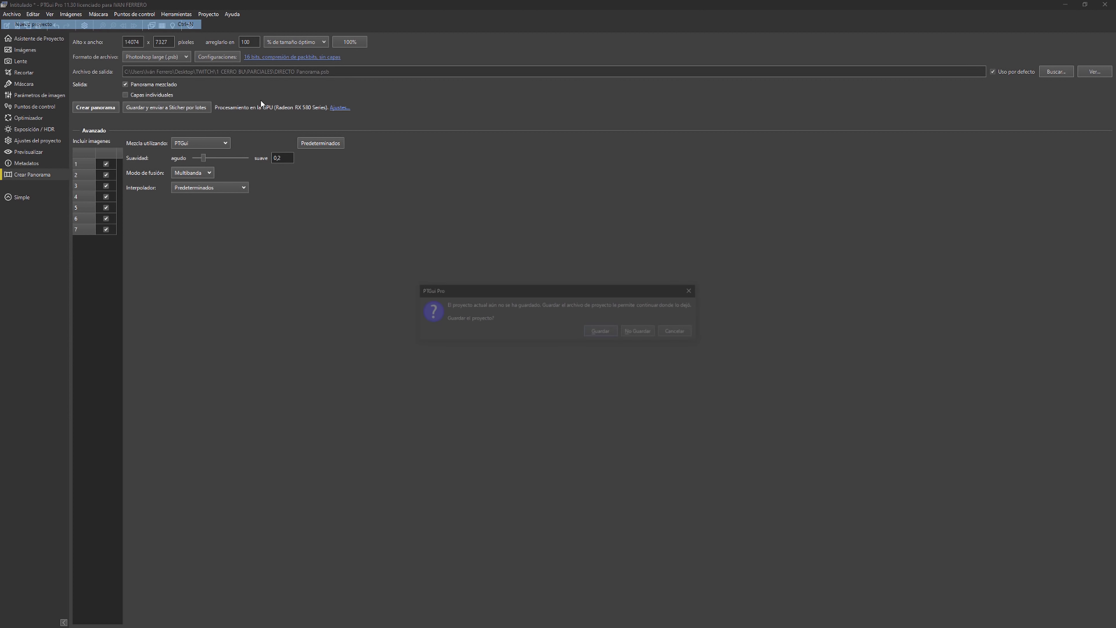
click(640, 332)
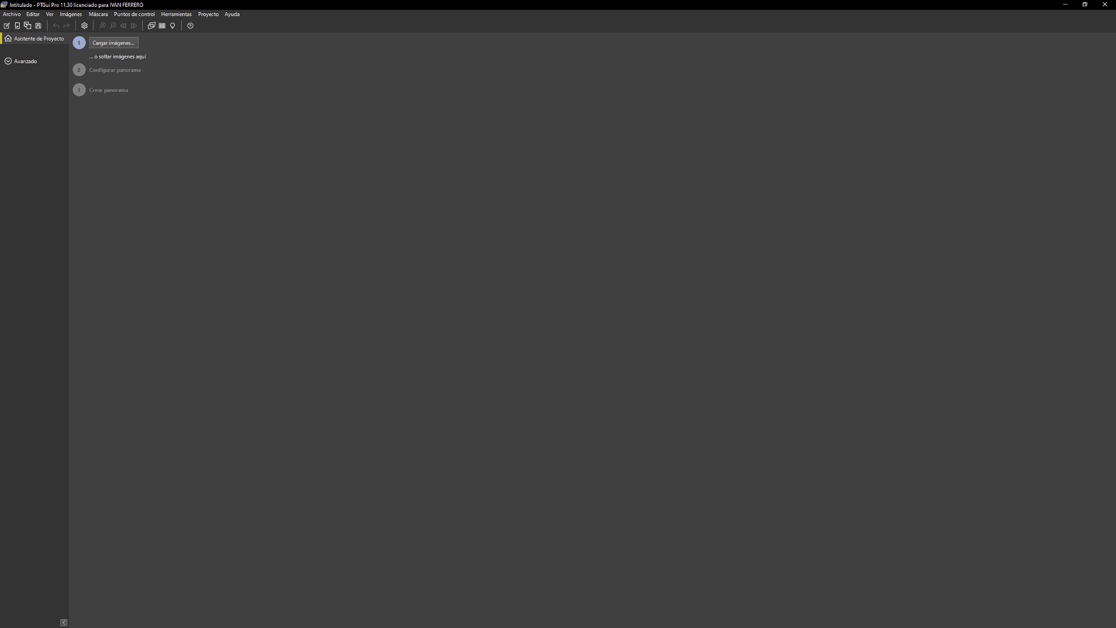
Step: Drag the 15 selected photos into PTGui and bring up the HDR bracketing options
key(super)
click(74, 622)
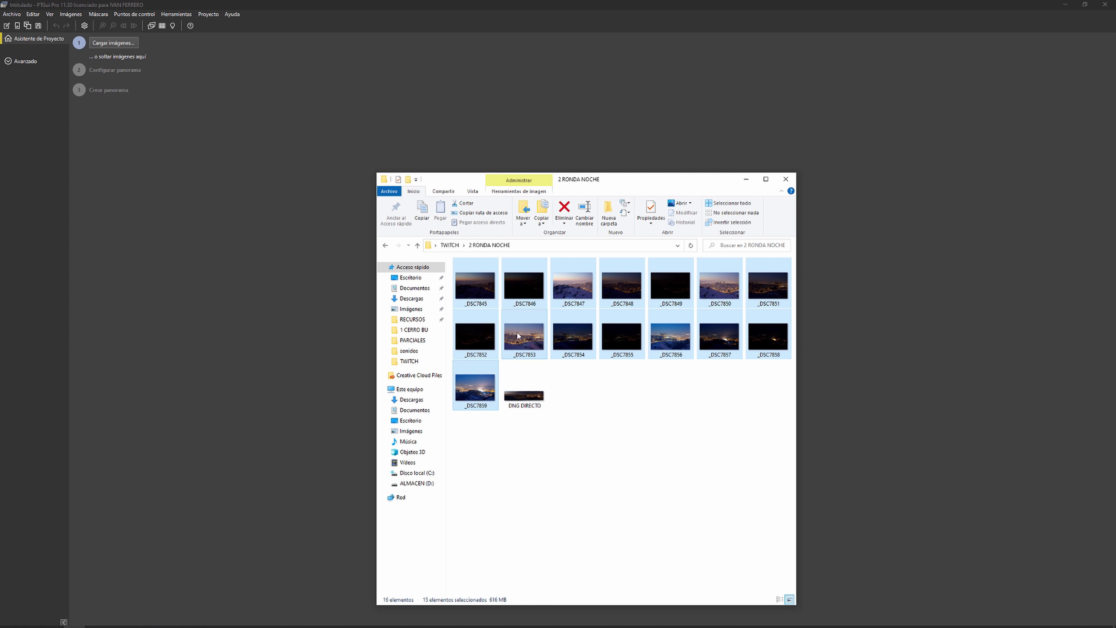
drag(517, 331, 262, 324)
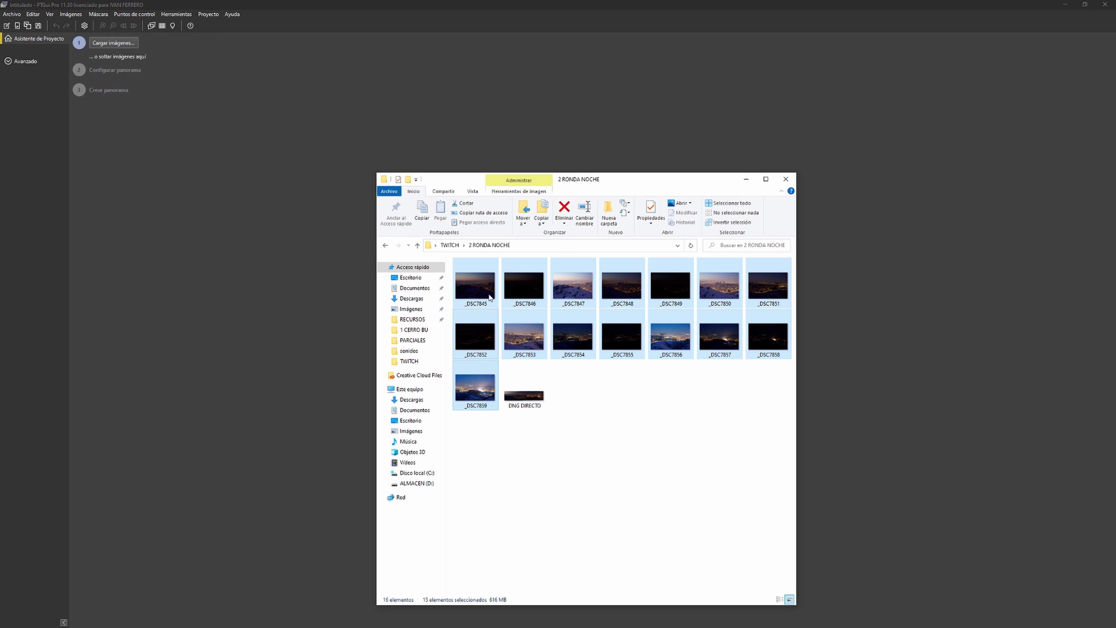
click(262, 322)
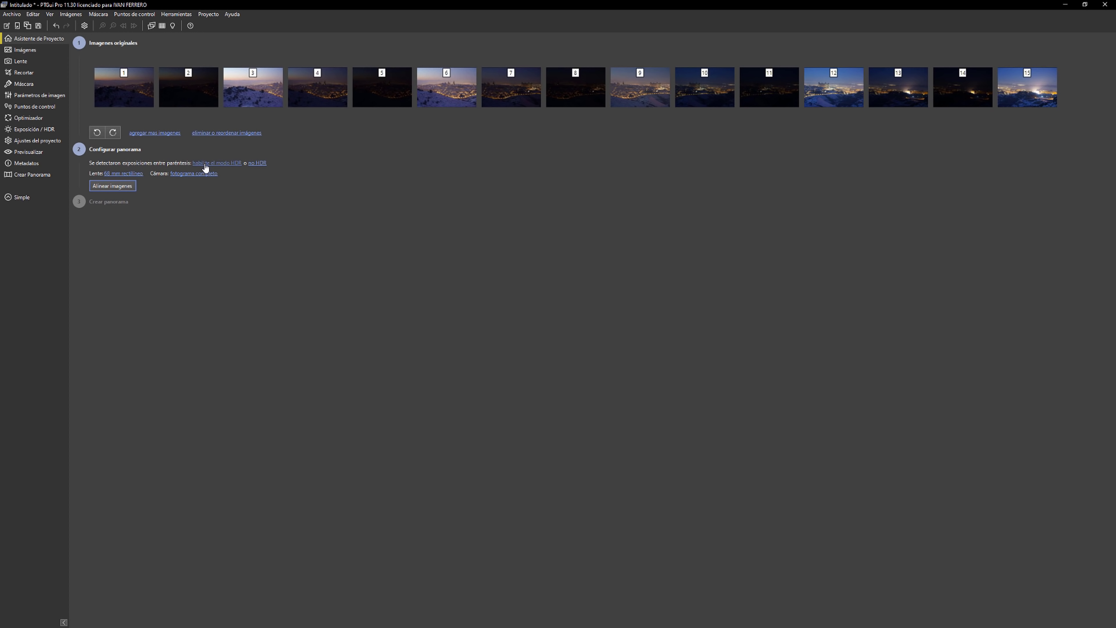
click(228, 164)
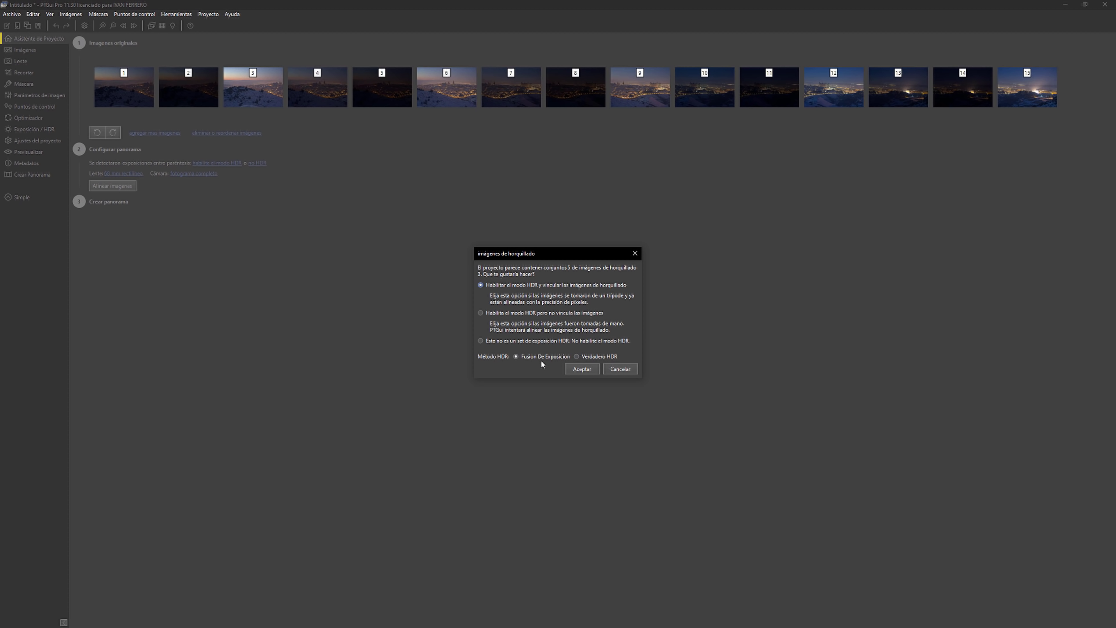
Step: Link the 5 bracket sets with Fusión de exposición and align the images
click(571, 369)
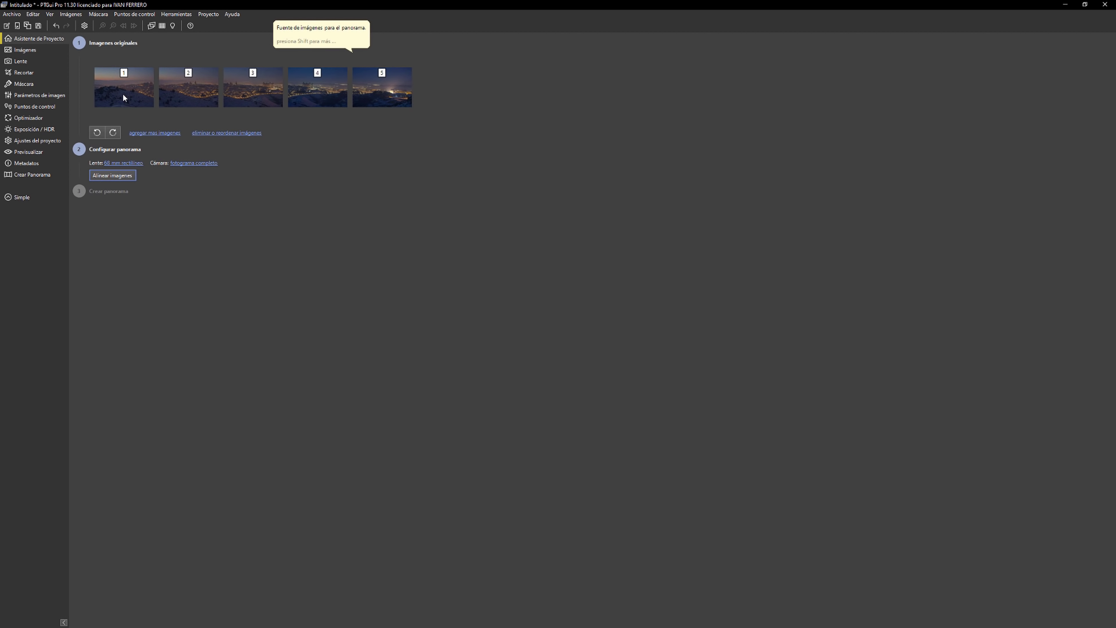
click(117, 175)
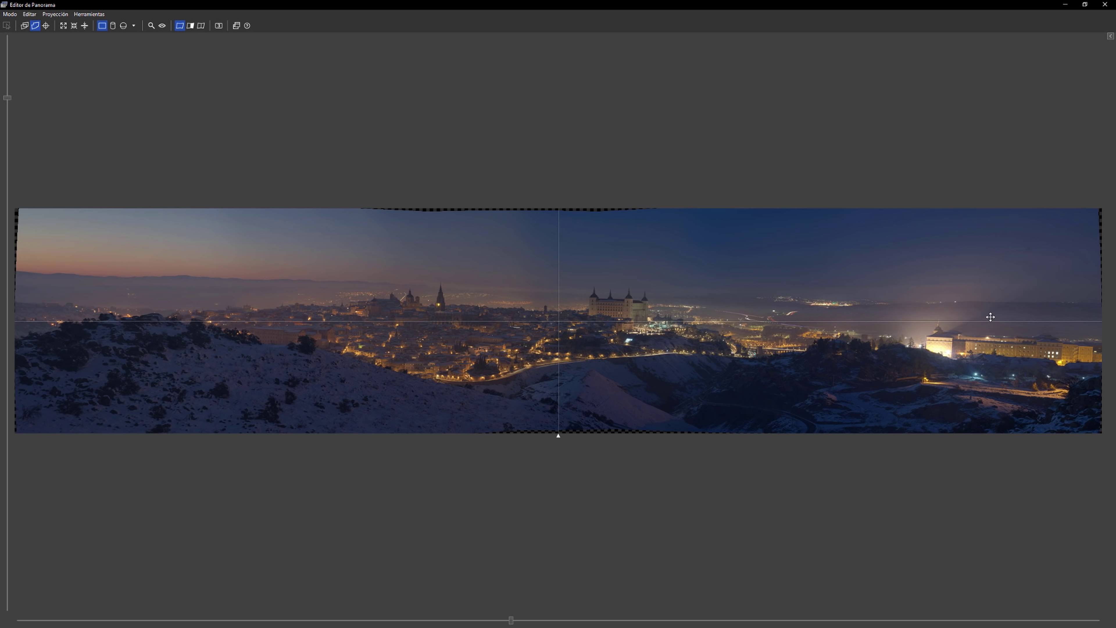
Step: Level the panorama and run ¡Optimiza ahora! for exposure, vignetting and camera response
drag(990, 315, 989, 300)
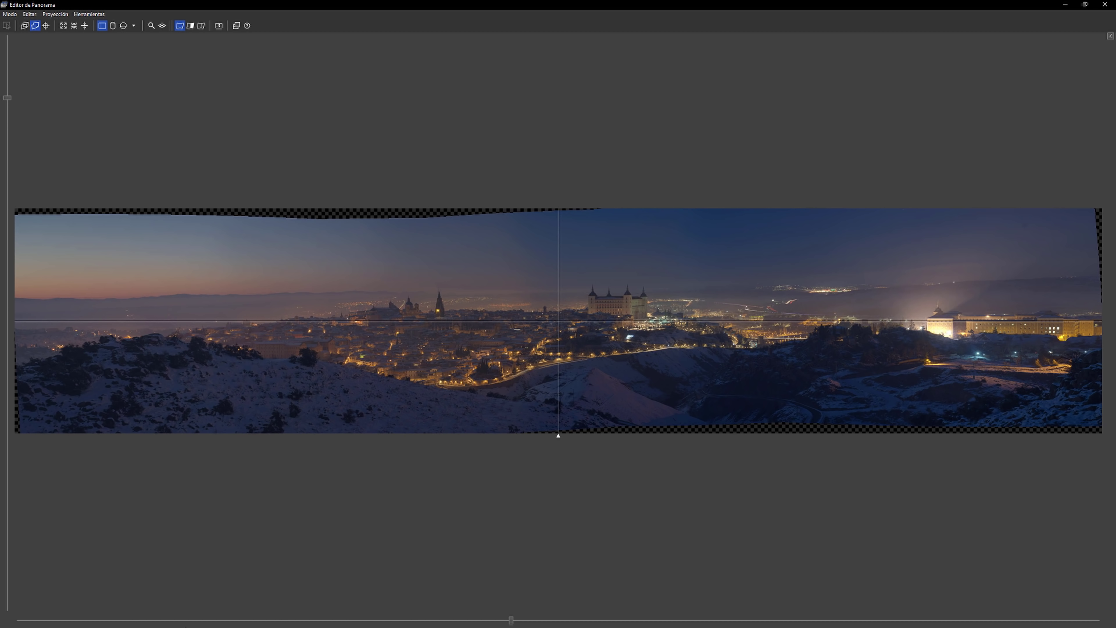
key(super)
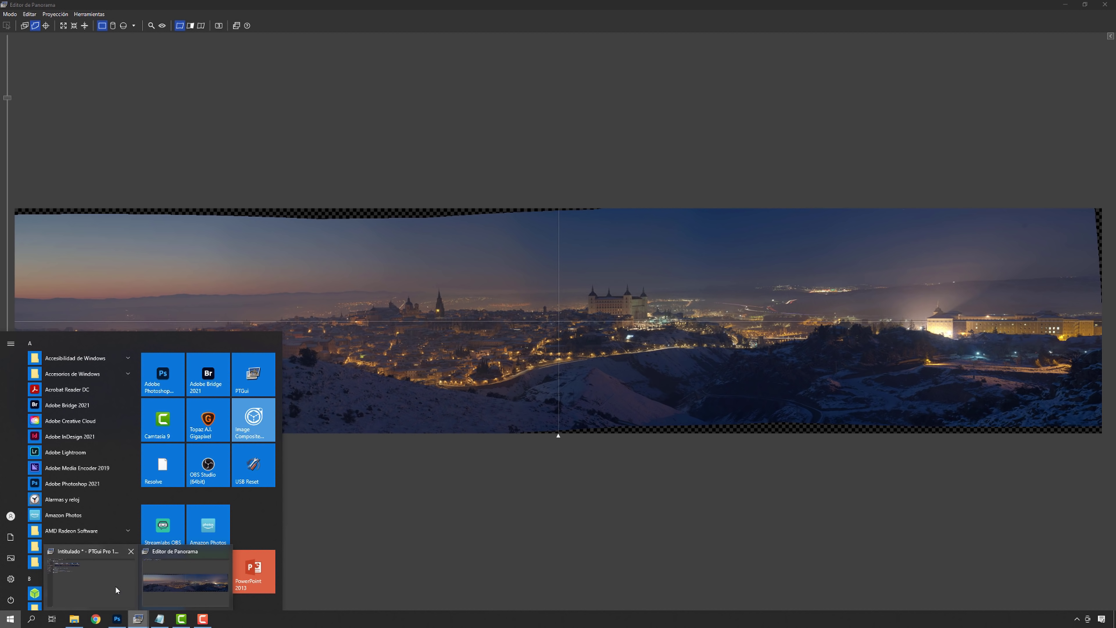
click(91, 580)
click(1085, 4)
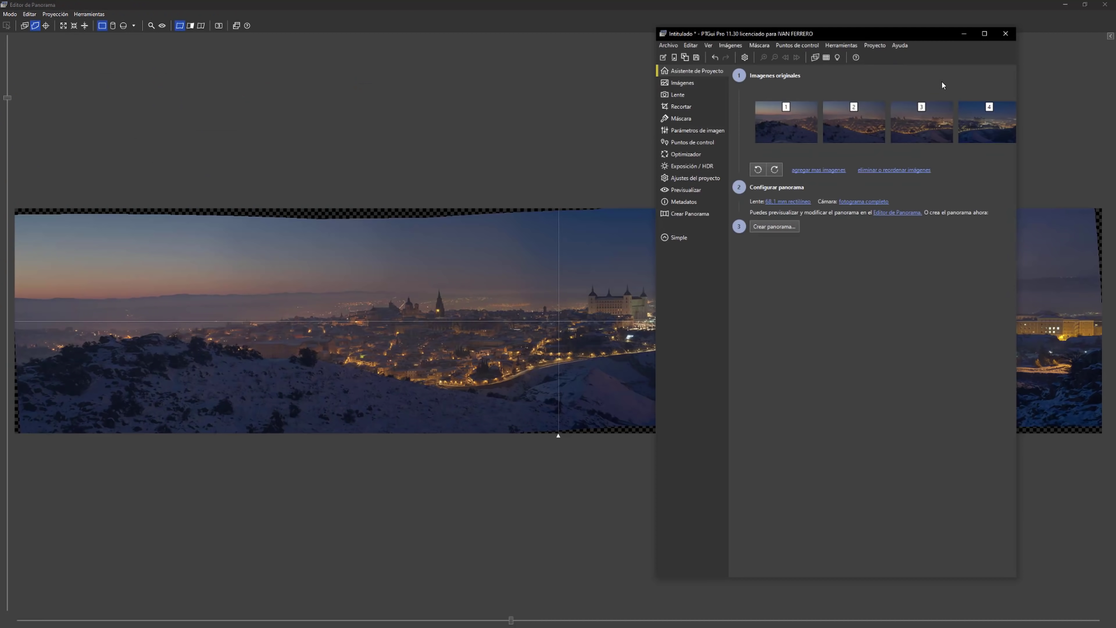
click(730, 188)
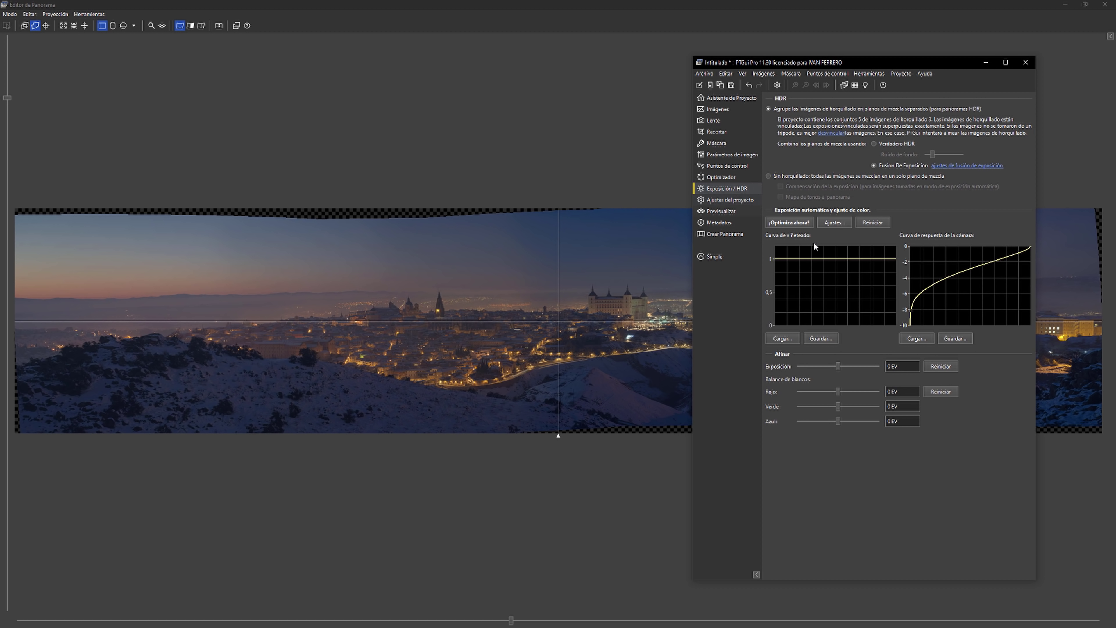
click(797, 224)
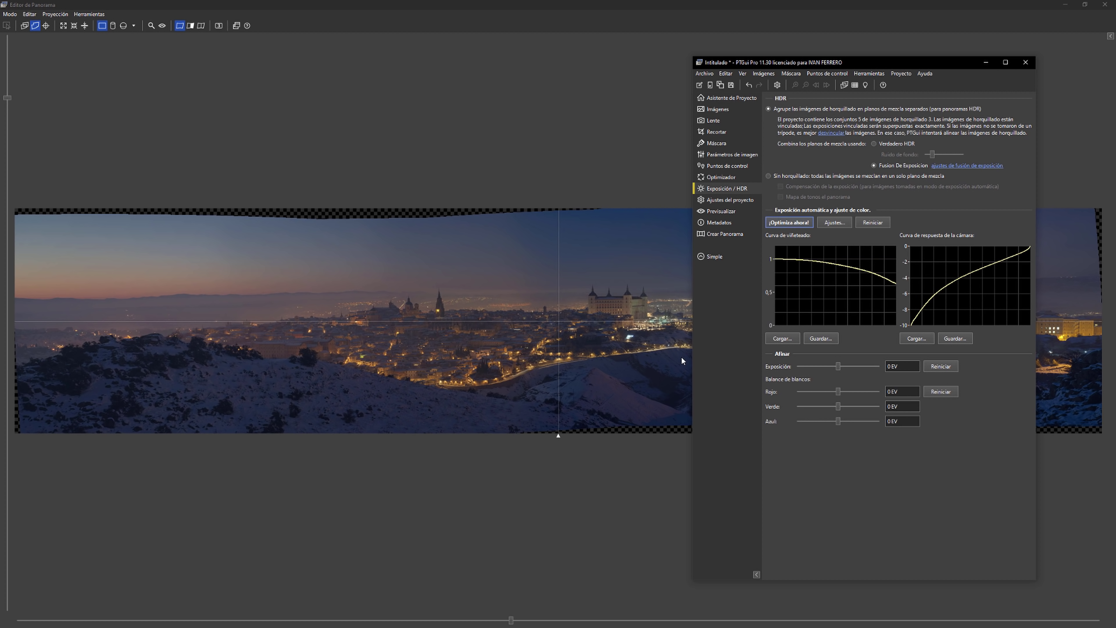
click(753, 3)
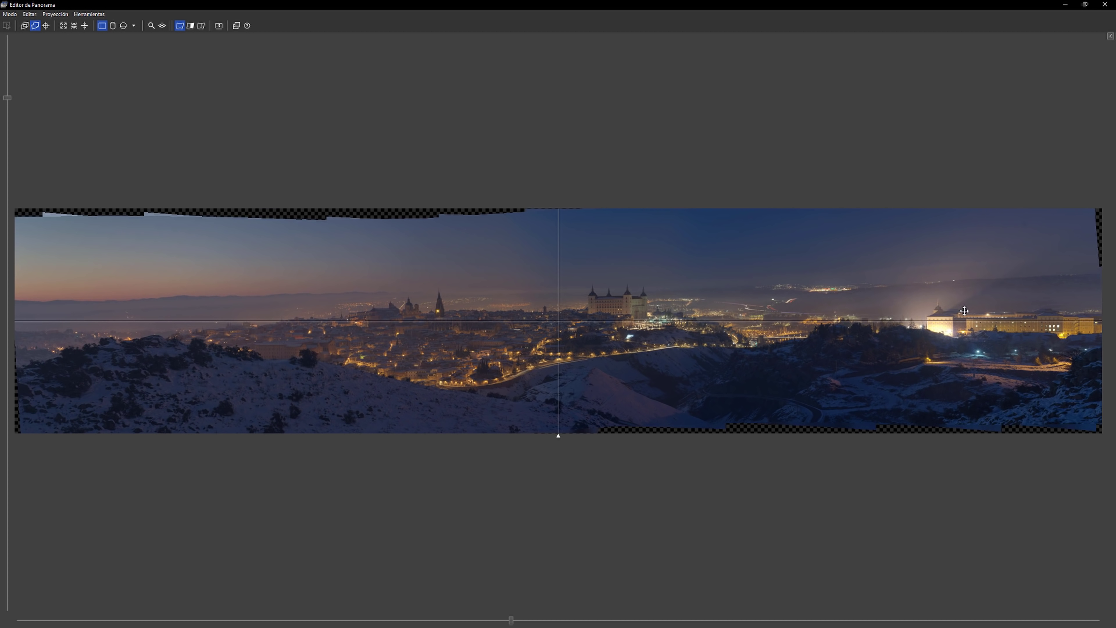
drag(964, 314, 964, 309)
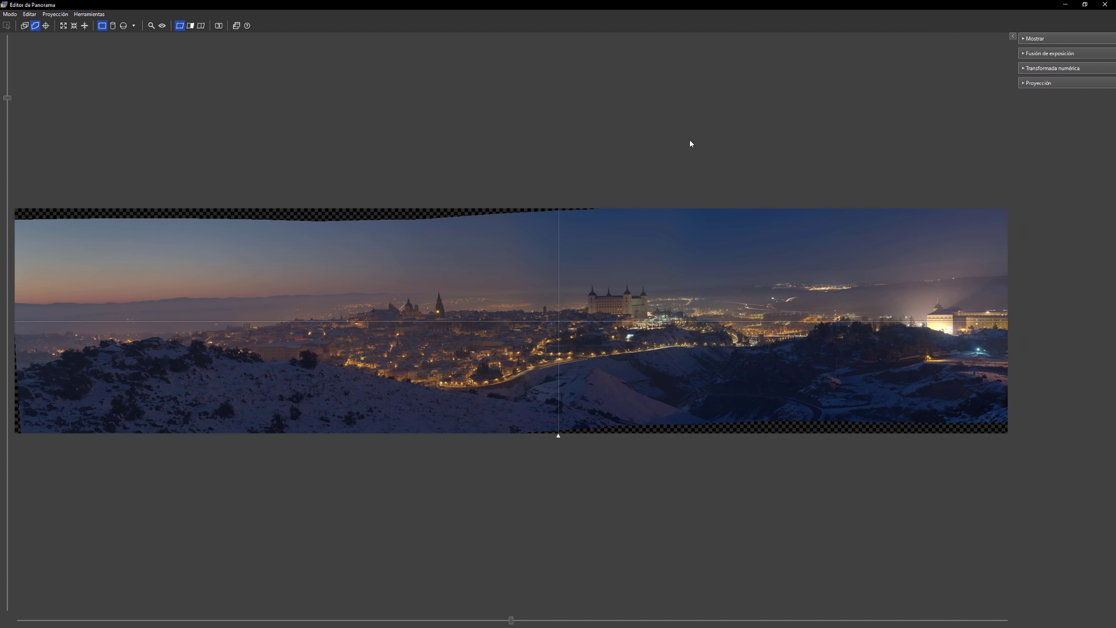
Step: Raise the exposure fusion Aumentar sombras setting to about 0.76 EV
click(1110, 36)
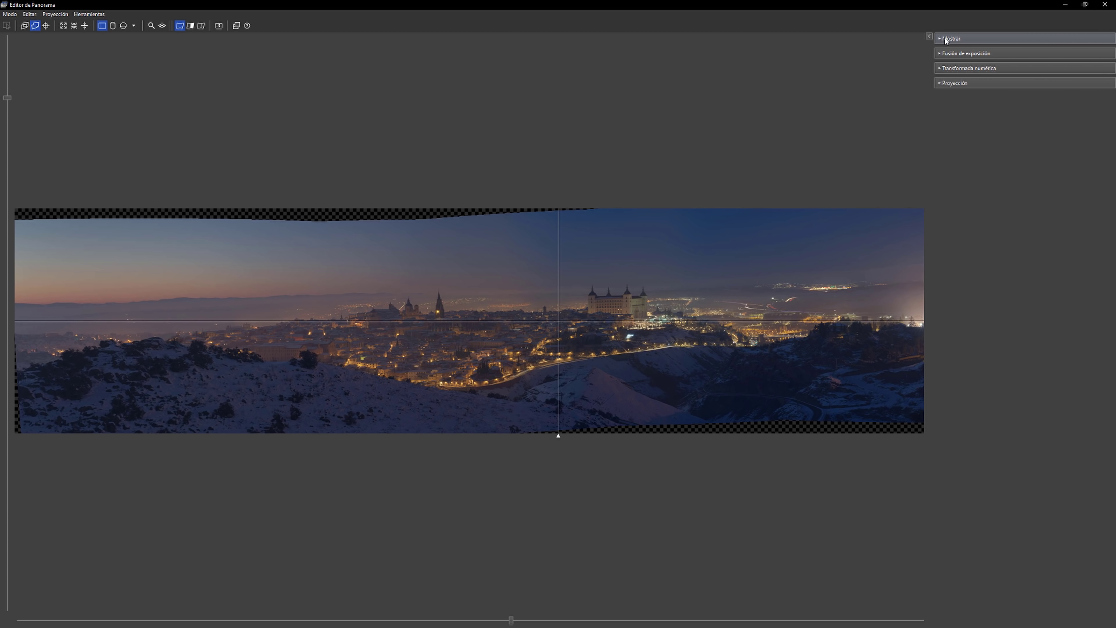
click(941, 55)
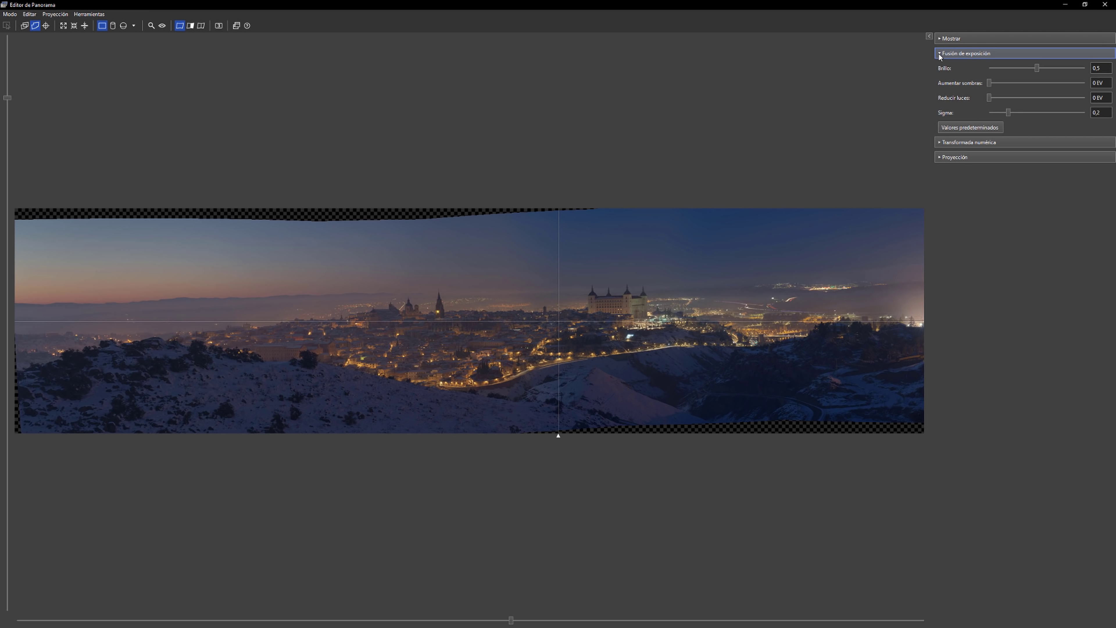
mouse_move(990, 83)
mouse_down()
mouse_move(1004, 84)
mouse_move(1006, 99)
mouse_move(1008, 84)
mouse_up()
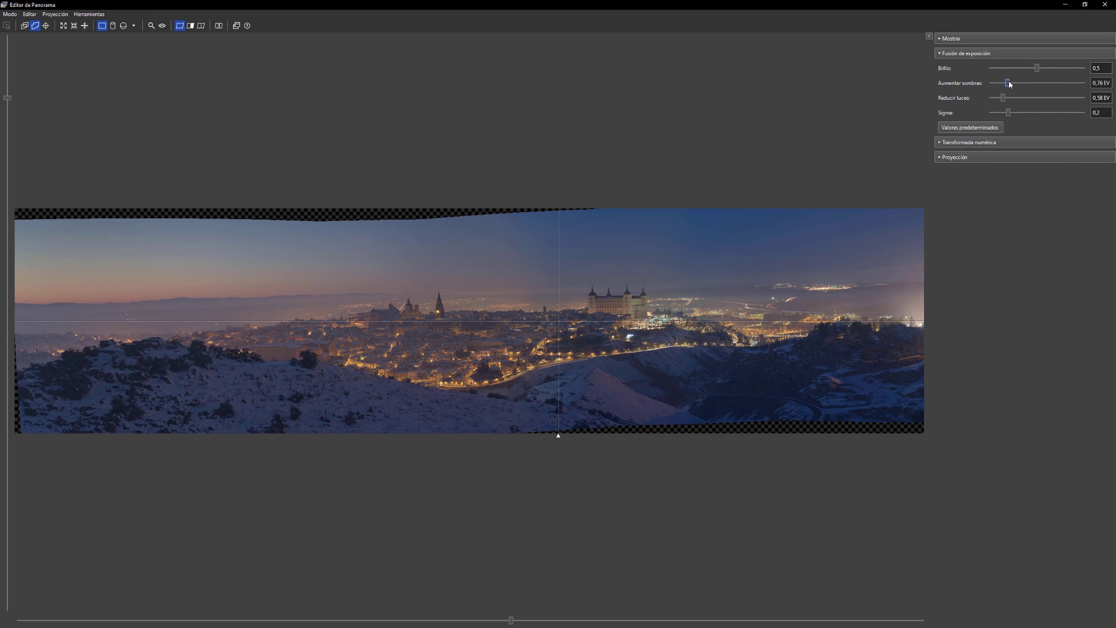
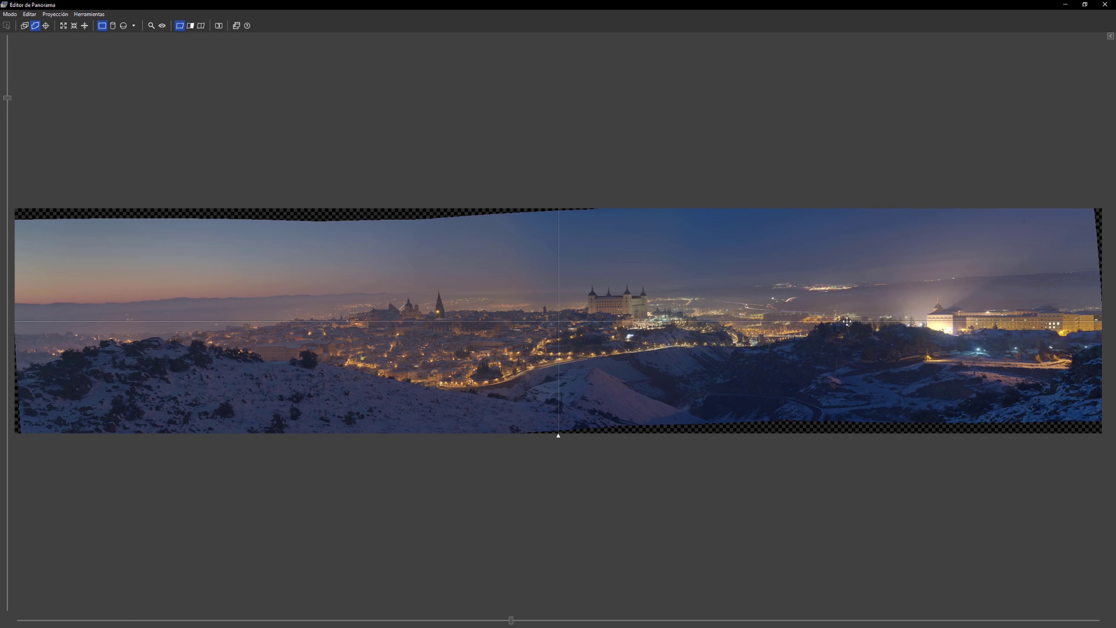
Step: Open _DSC1398 from the 3 cabo mayor folder in FastStone Image Viewer
drag(839, 325, 826, 330)
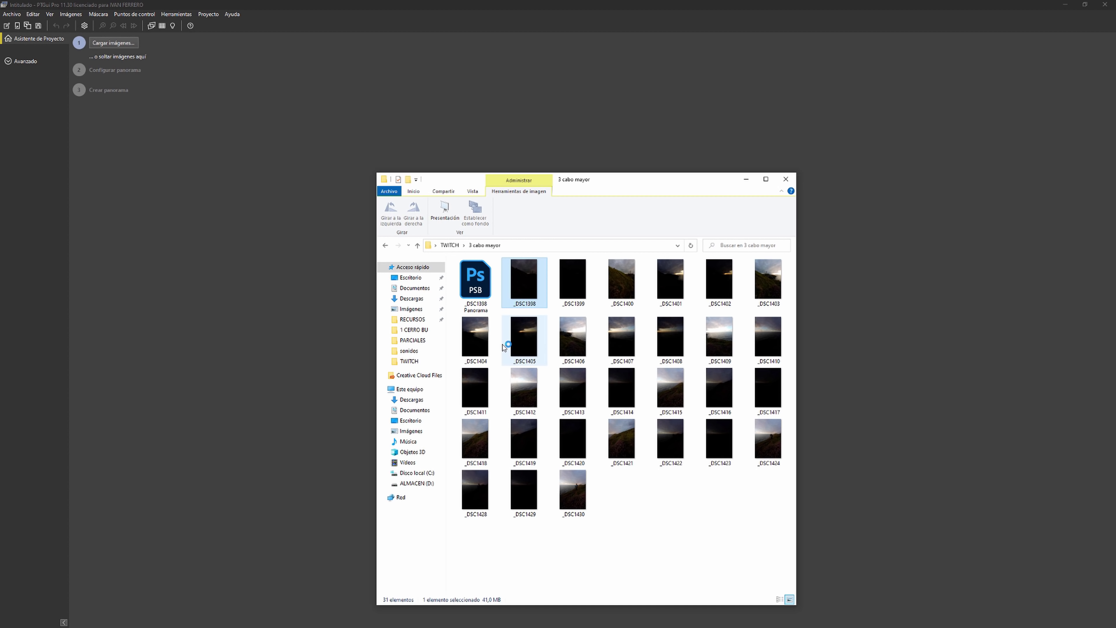
right_click(533, 293)
mouse_move(559, 353)
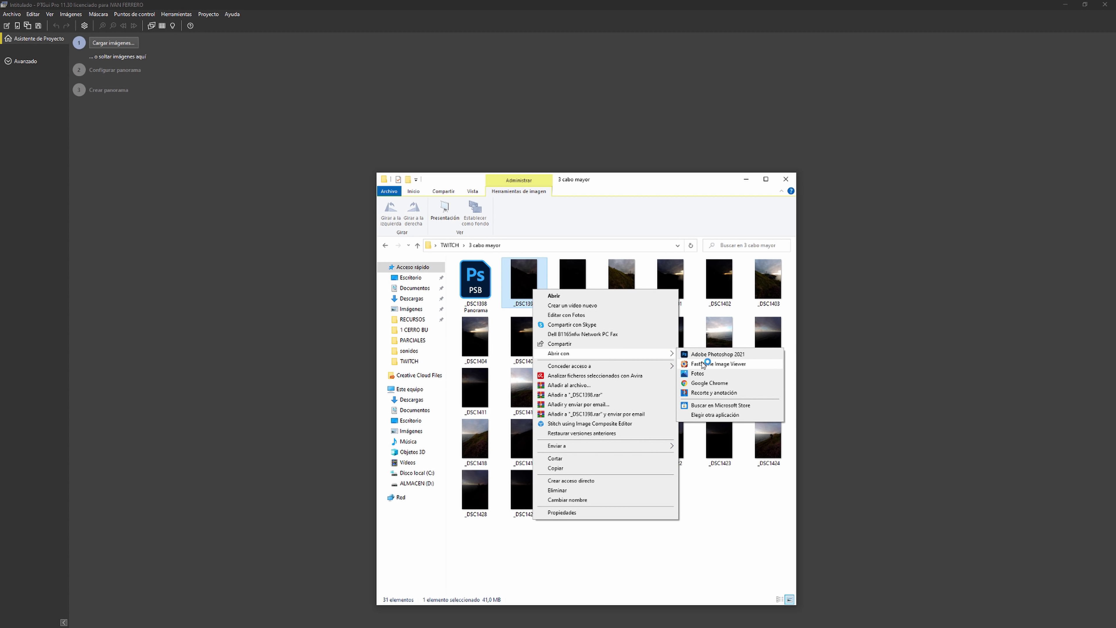
click(702, 364)
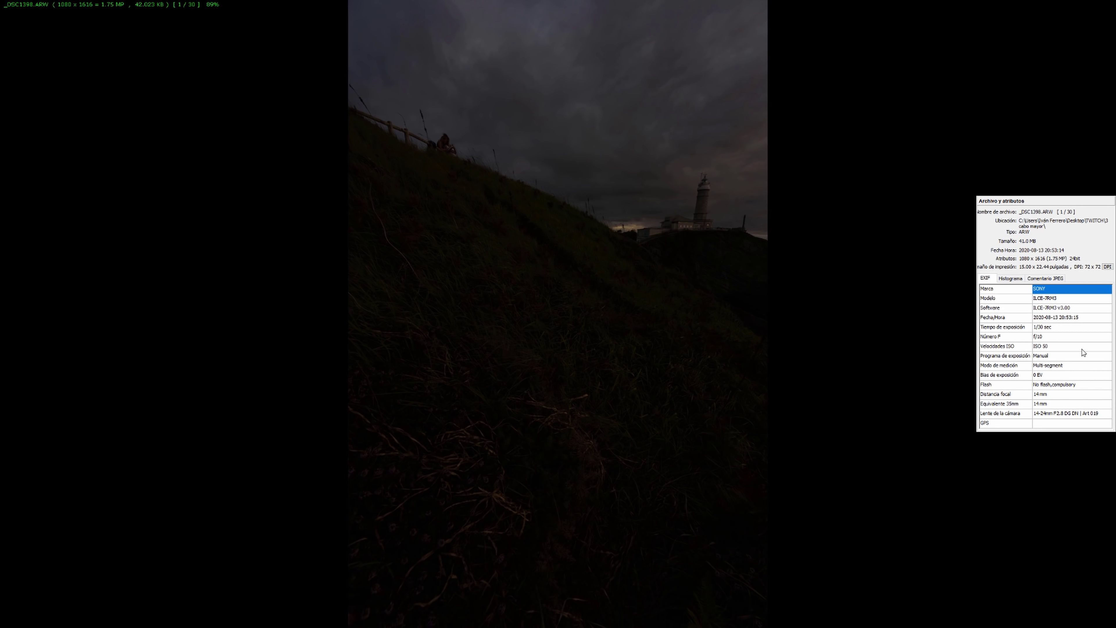
Step: Show the Bias de exposición EXIF value and page forward through the bracketed shots
click(1055, 375)
key(Right)
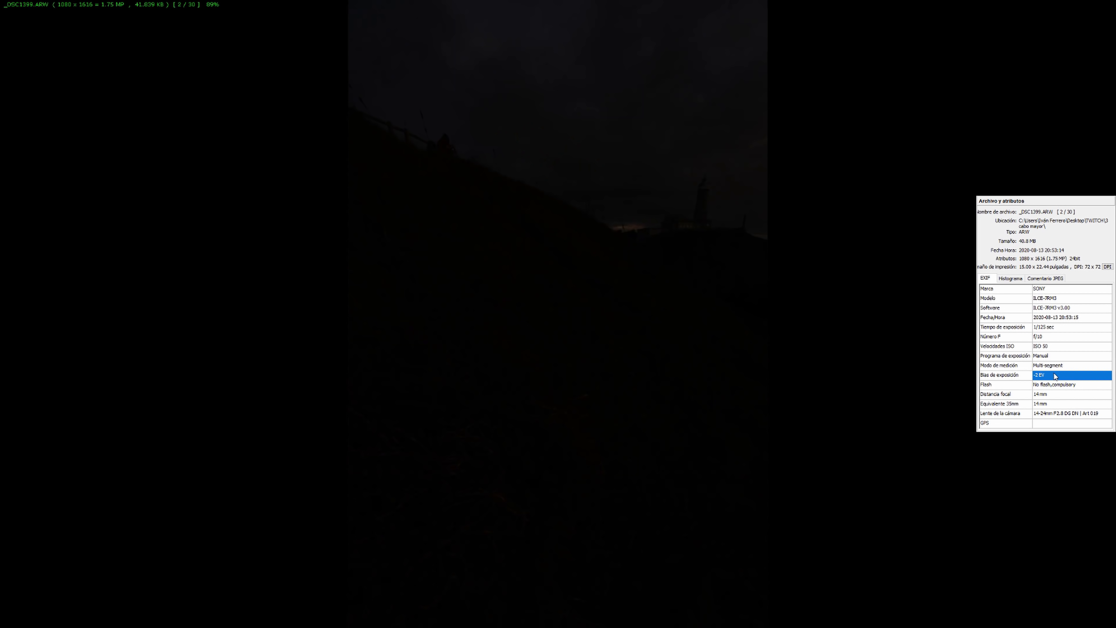
key(Right)
key(Right)
key(Right)
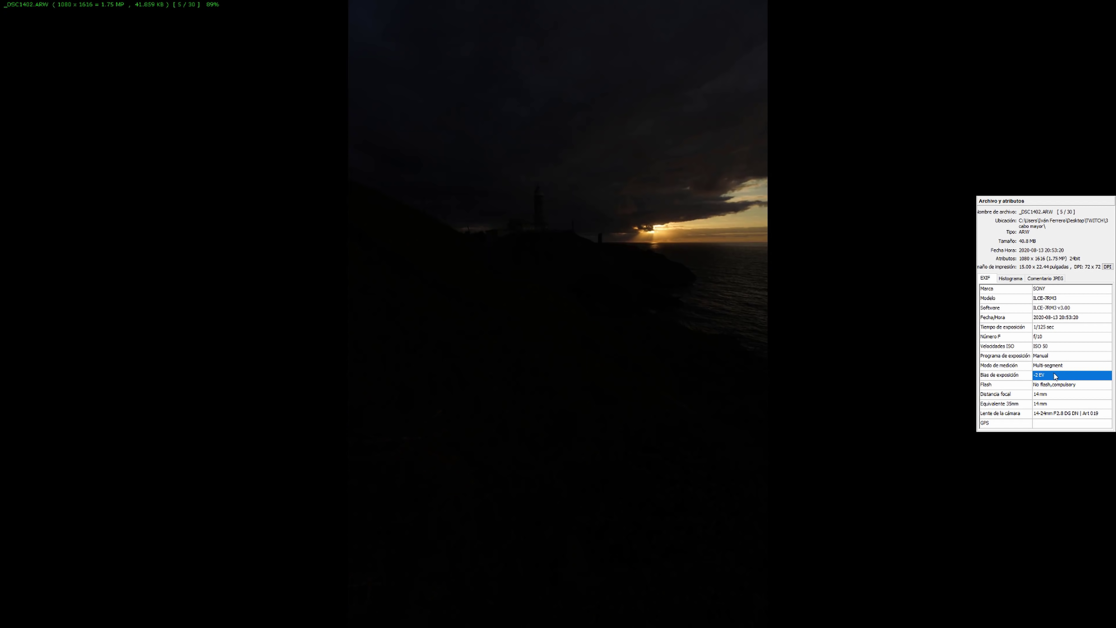
key(Right)
key(Right)
key(Right)
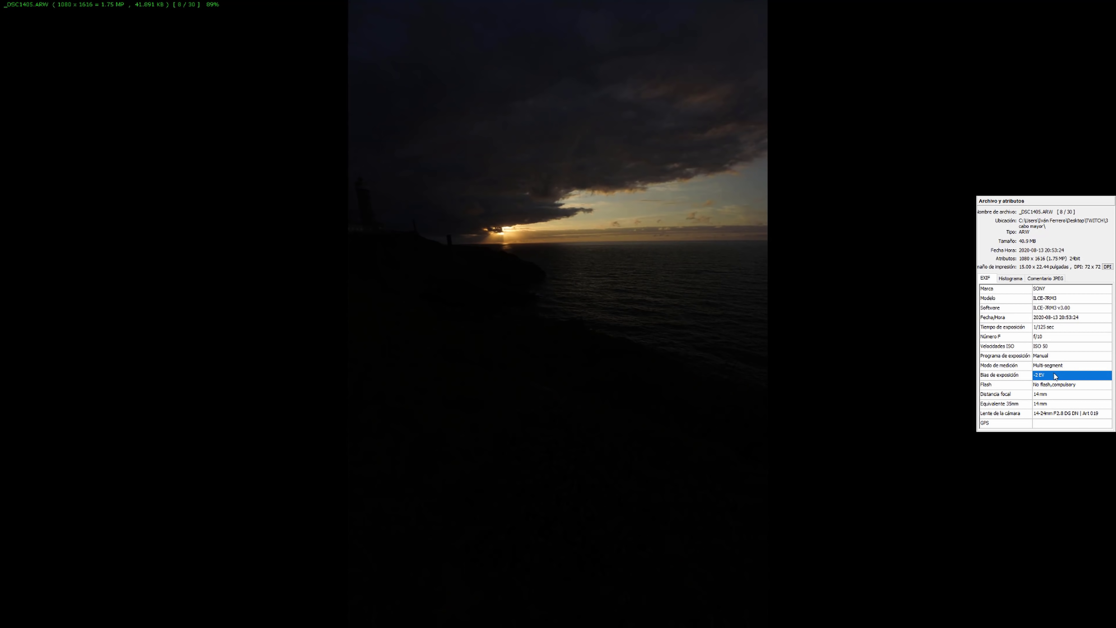
key(Right)
key(Right)
key(Right)
key(Right)
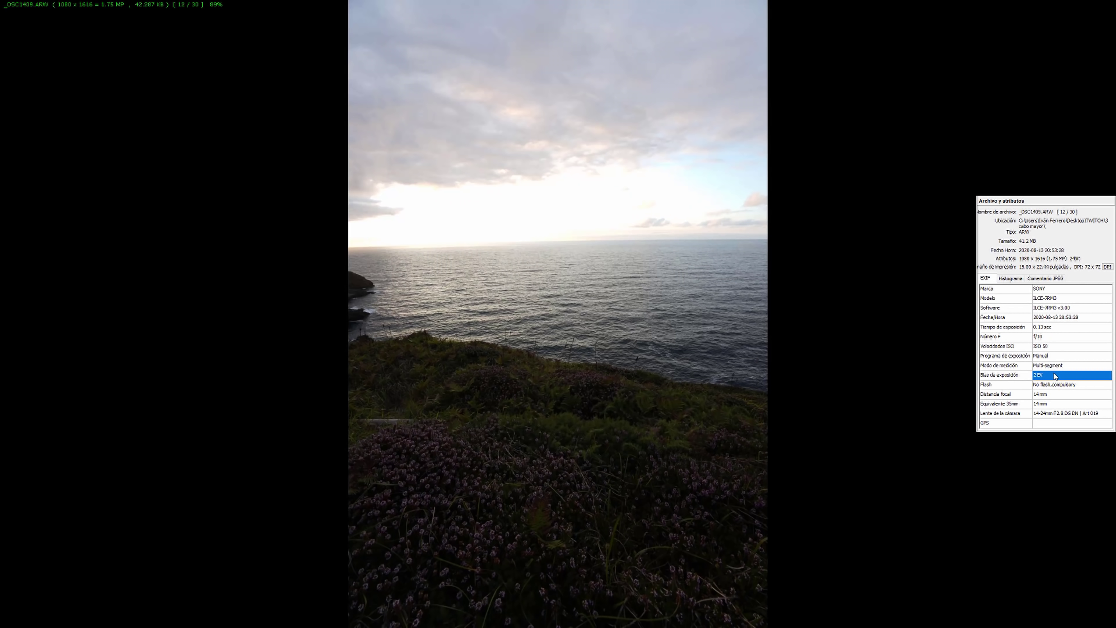
key(Right)
key(Right)
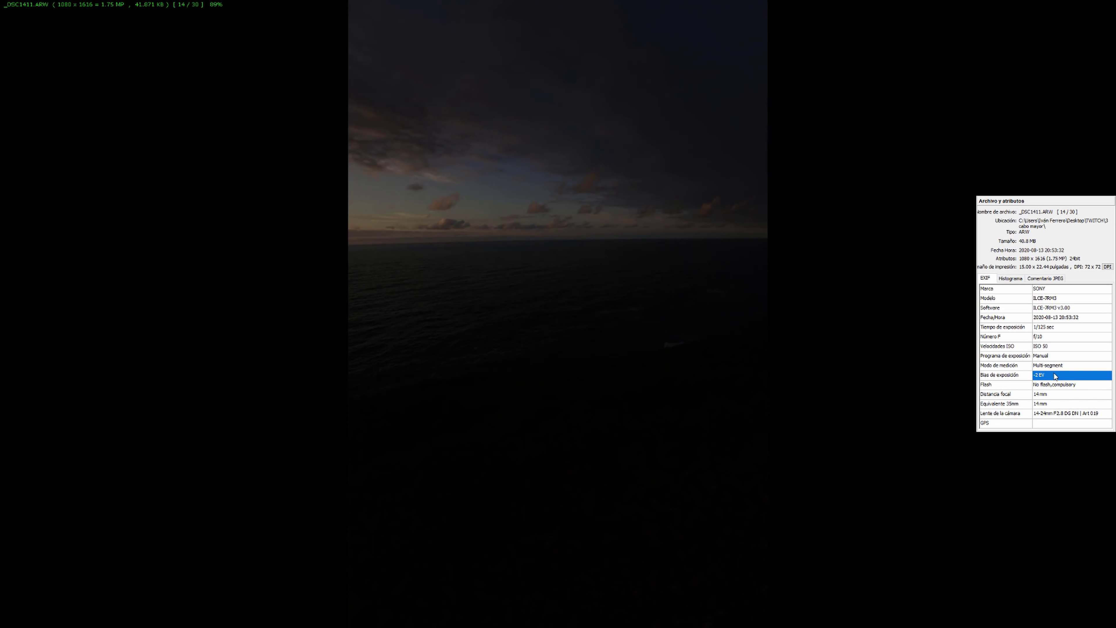
key(Right)
key(Right)
key(Right)
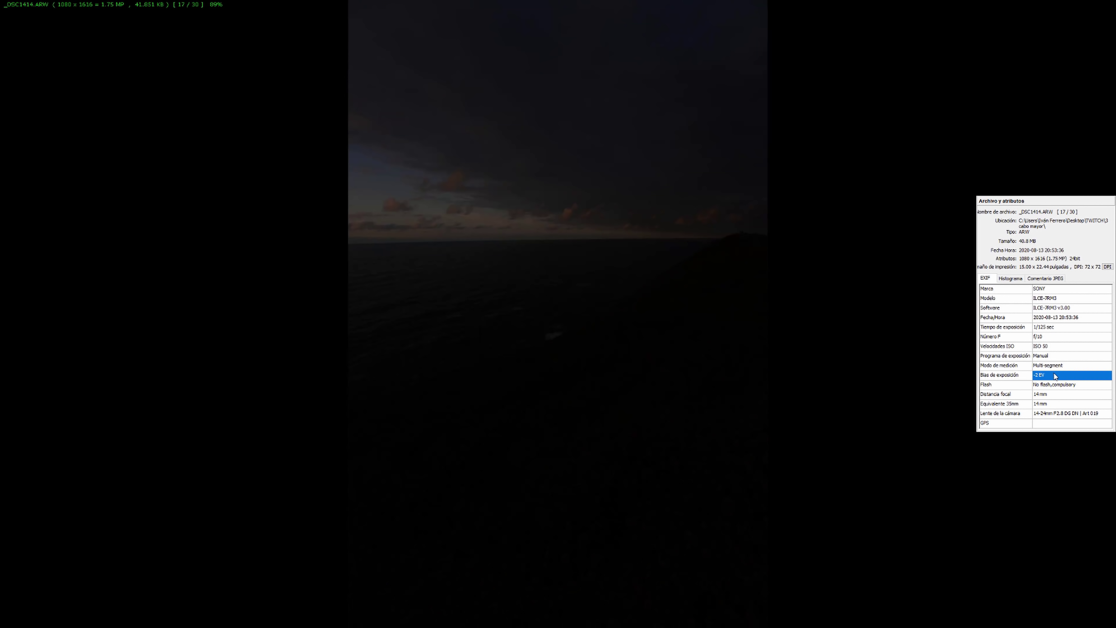
key(Right)
key(Right)
key(Right)
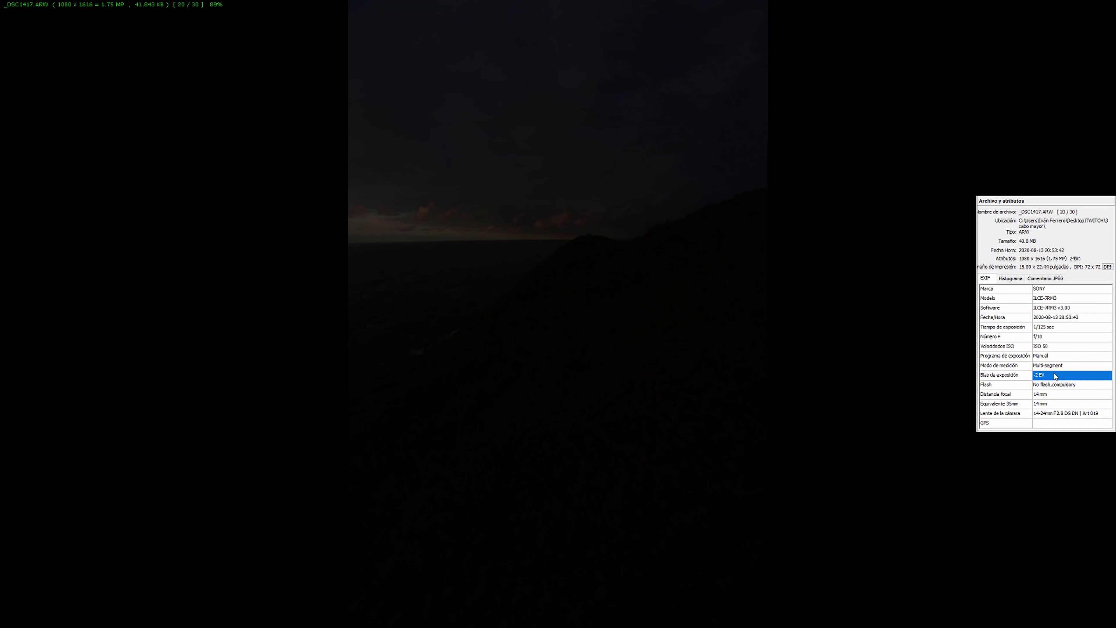
key(Right)
key(Right)
key(Right)
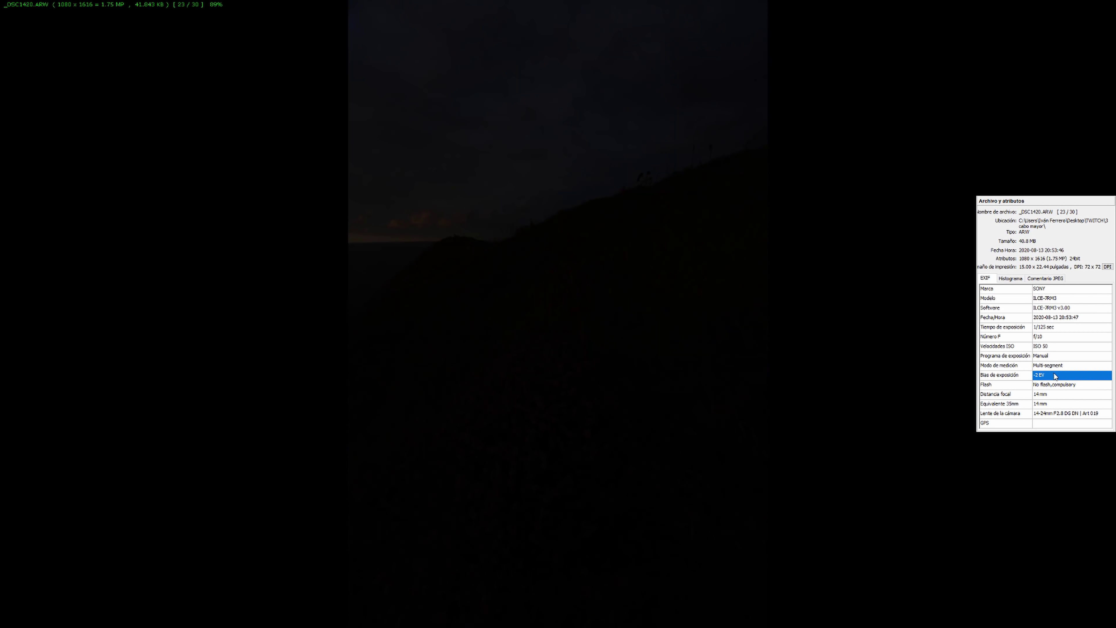
key(Right)
key(Right)
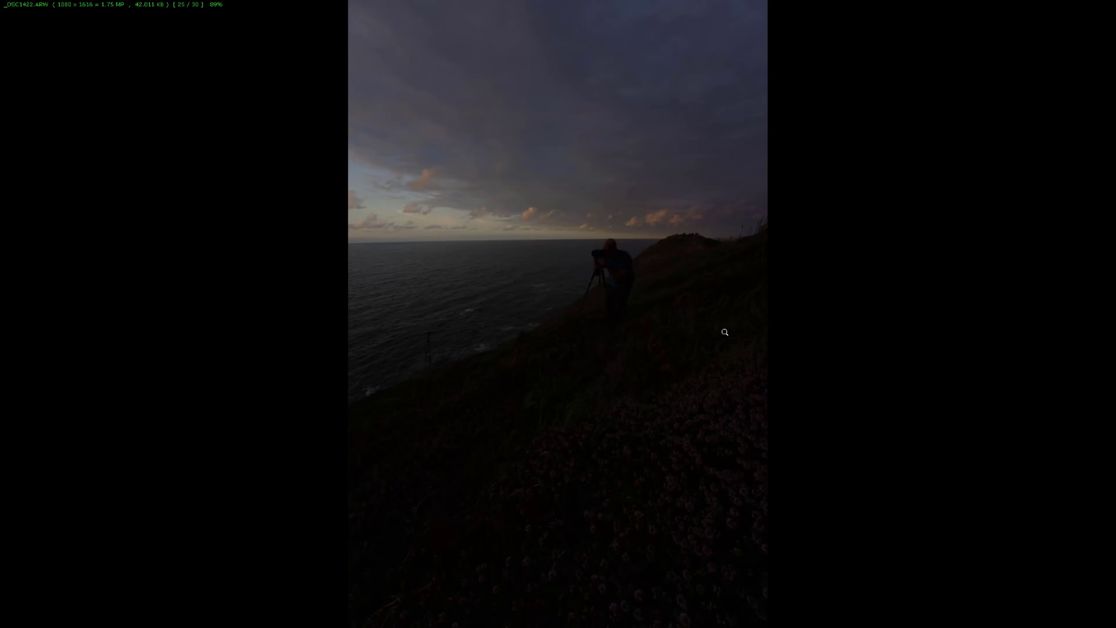
key(Right)
key(Right)
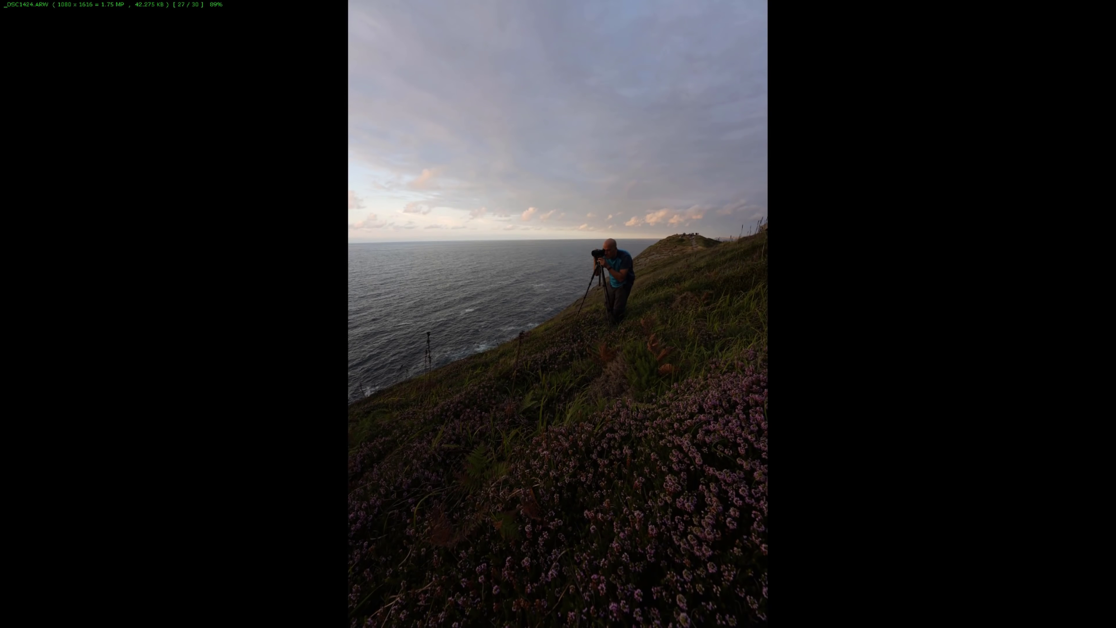
key(Right)
key(Right)
key(Right)
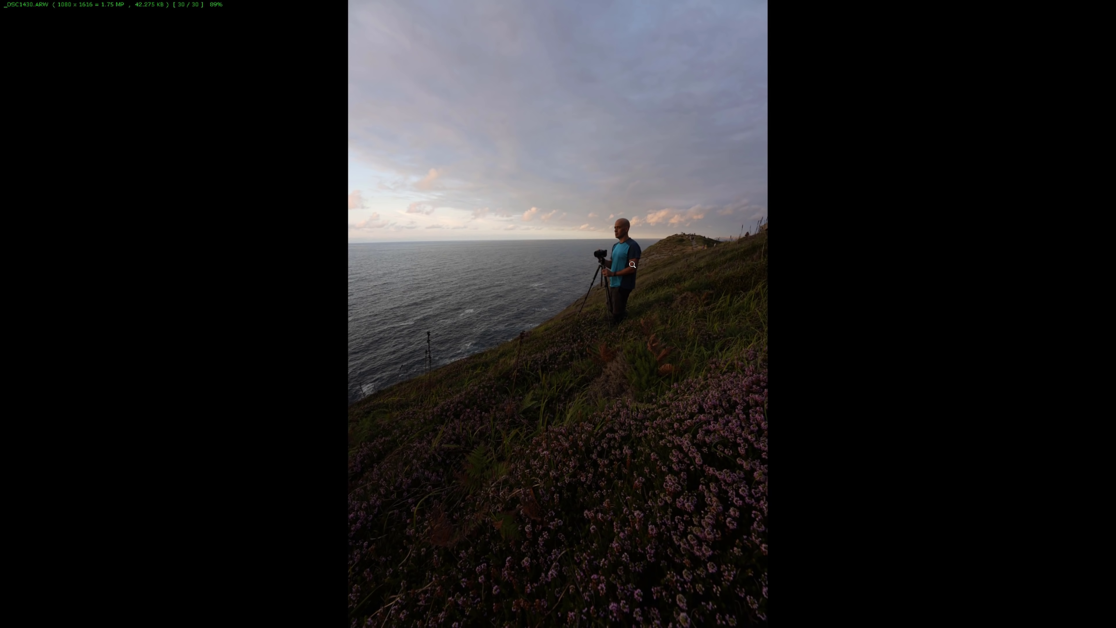
Step: Step back through earlier brackets to recheck their bias, then close the viewer
key(Left)
key(Left)
key(Left)
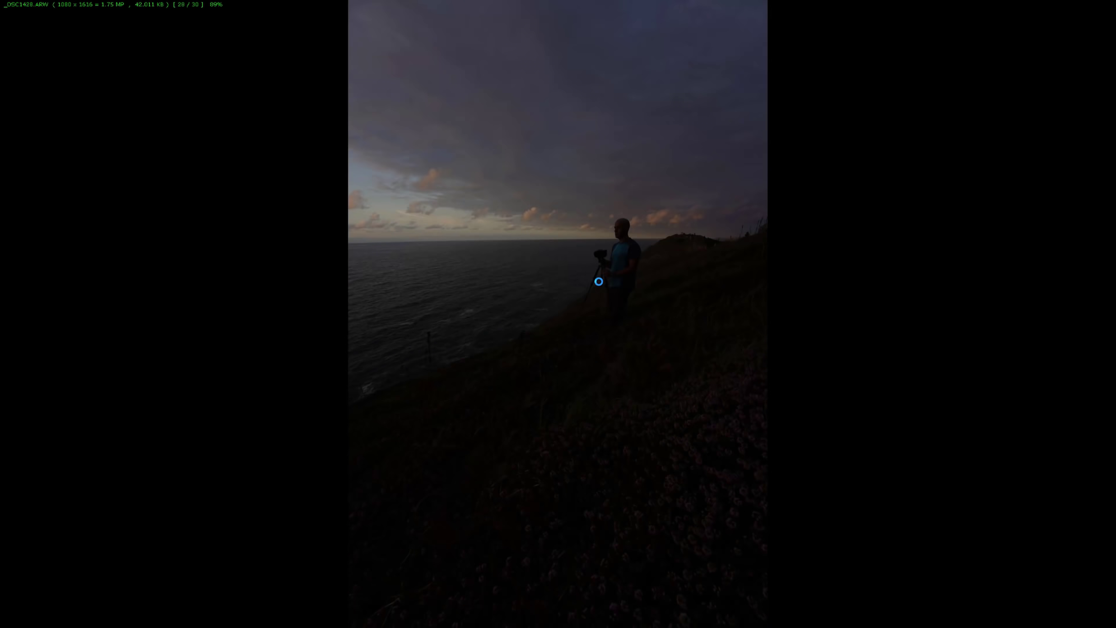
key(Left)
key(Left)
key(Left)
key(Left)
key(Left)
key(Left)
key(Left)
key(Left)
key(Left)
key(Left)
key(Left)
key(Left)
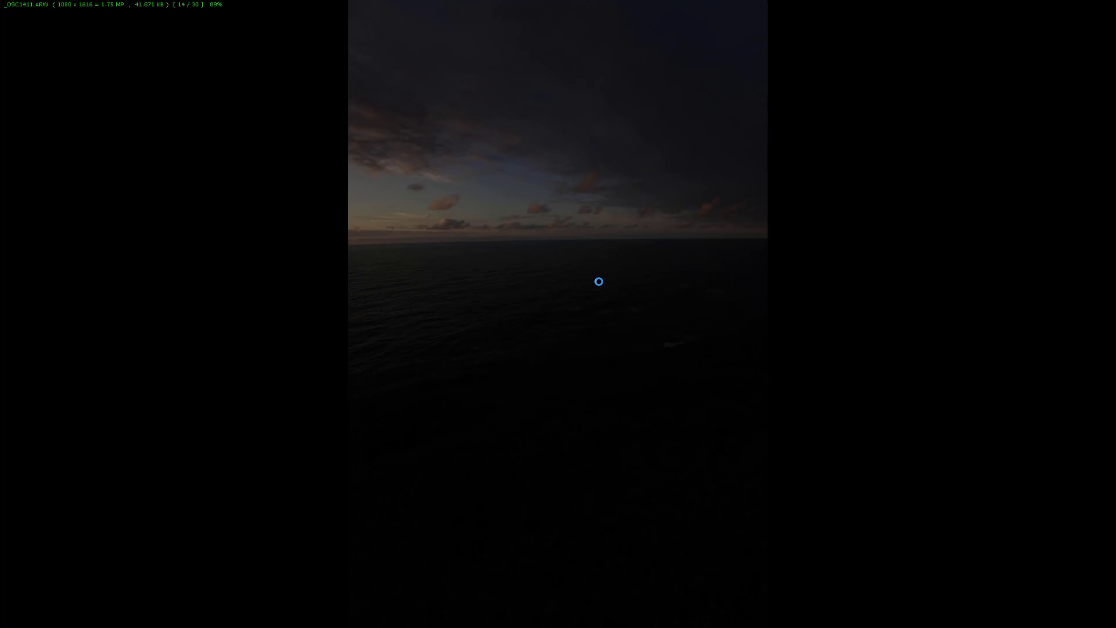
key(Left)
key(Left)
key(Left)
key(Left)
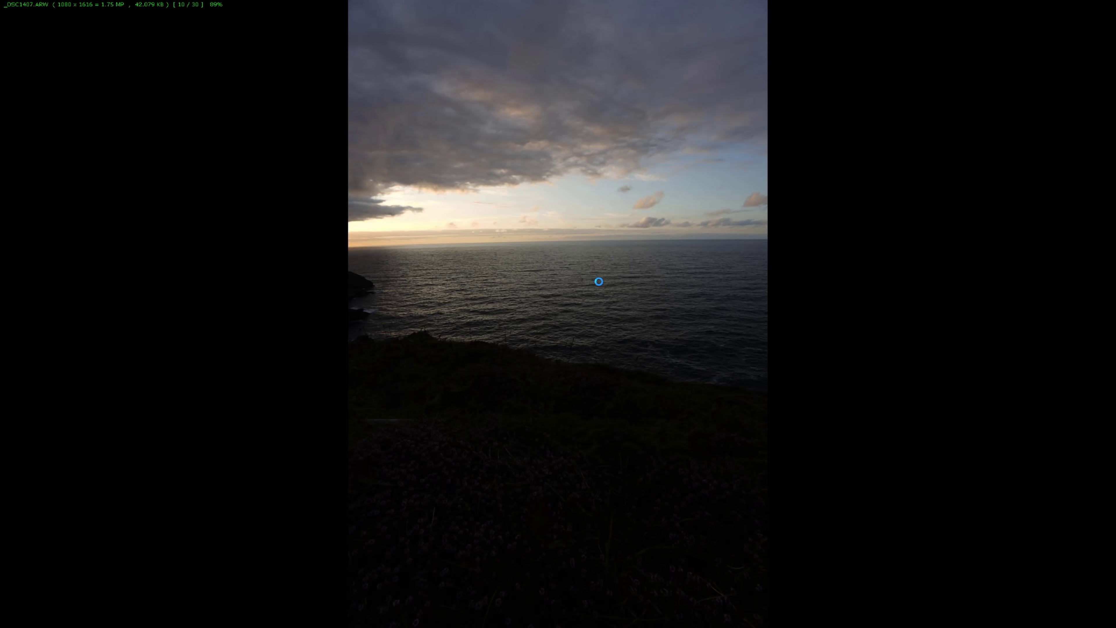
key(Left)
key(Left)
key(Left)
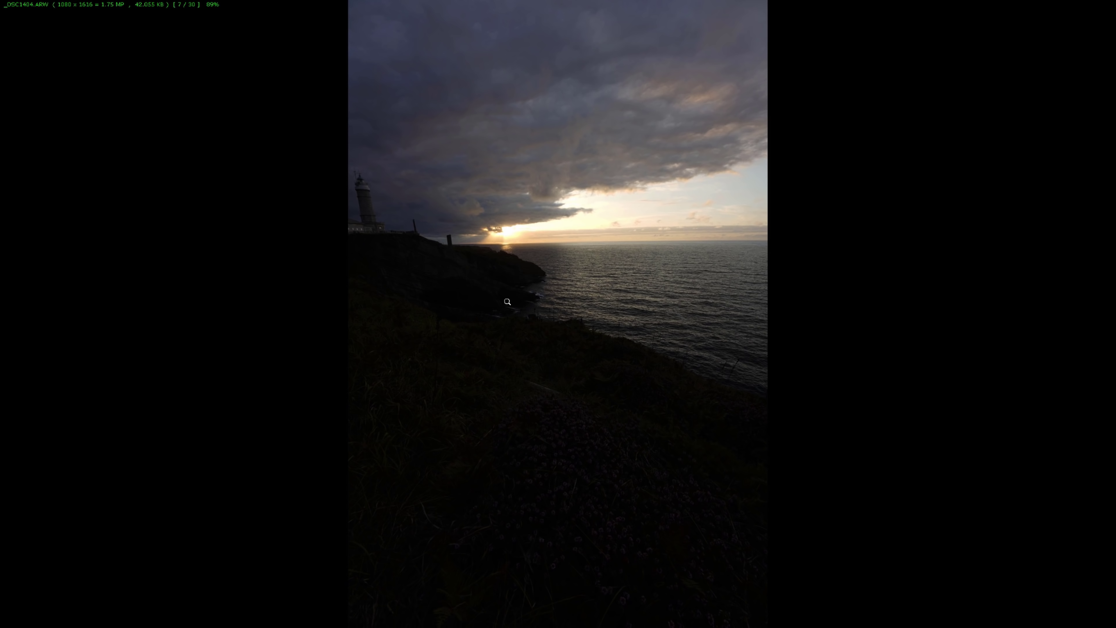
key(Right)
key(Right)
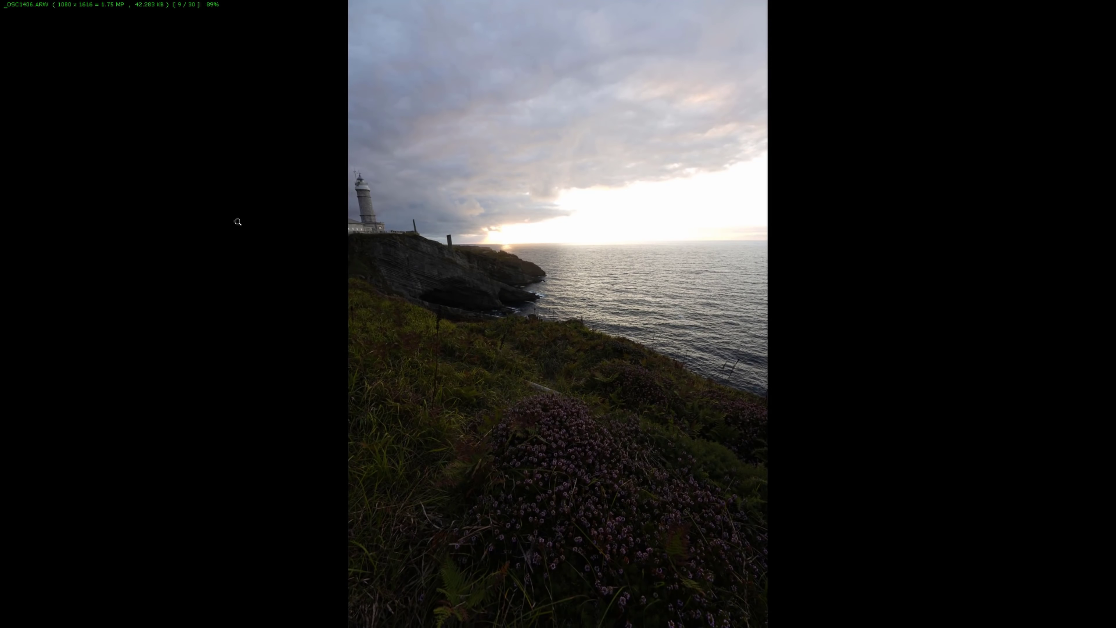
key(Escape)
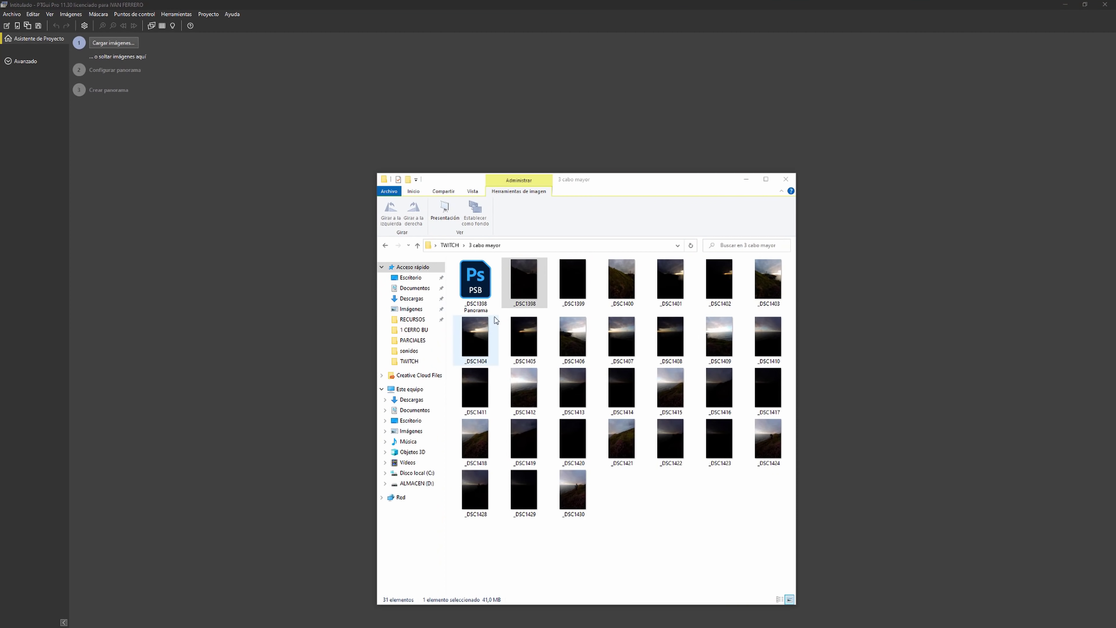
Step: Load all 30 bracketed lighthouse photos into PTGui
shift+click(524, 281)
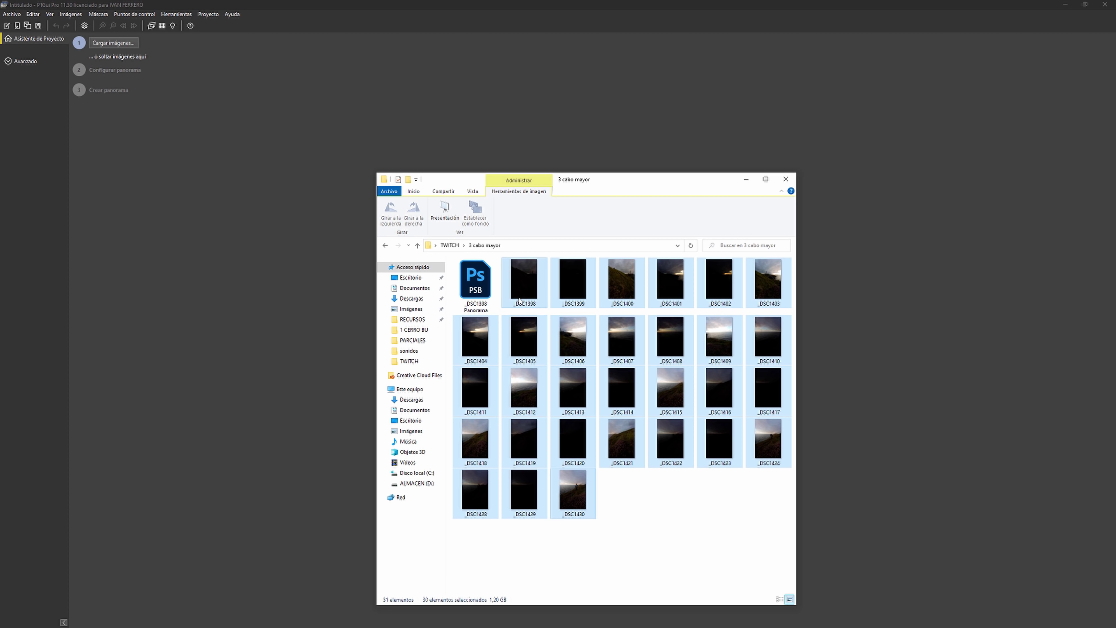
drag(524, 299, 267, 276)
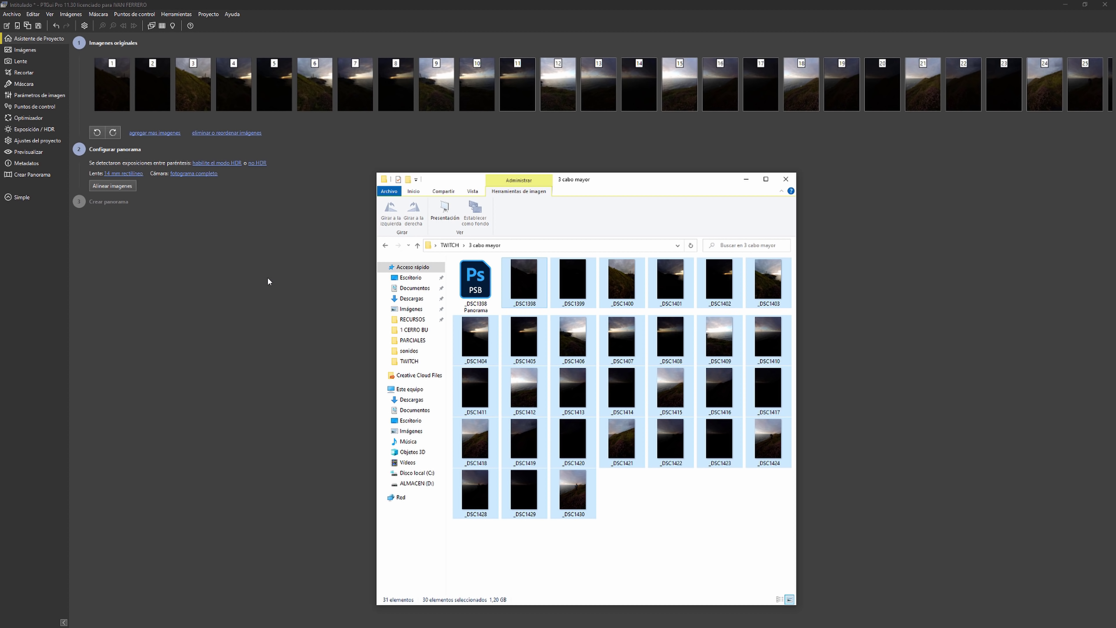
click(267, 277)
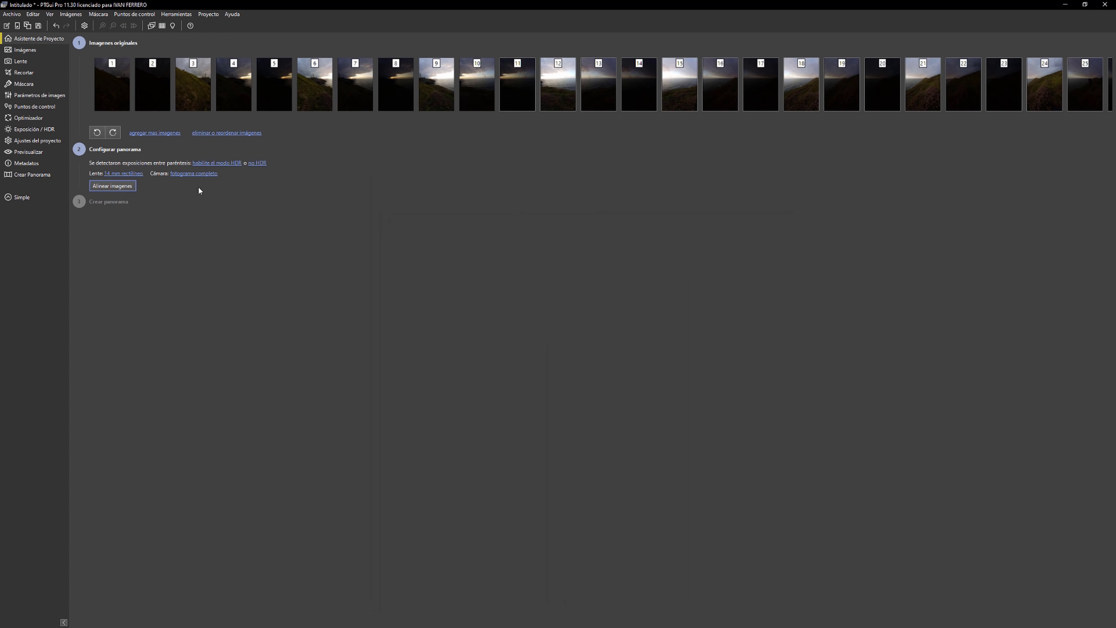
Step: Link the brackets as HDR sets with Fusión de Exposición and align the images
click(220, 165)
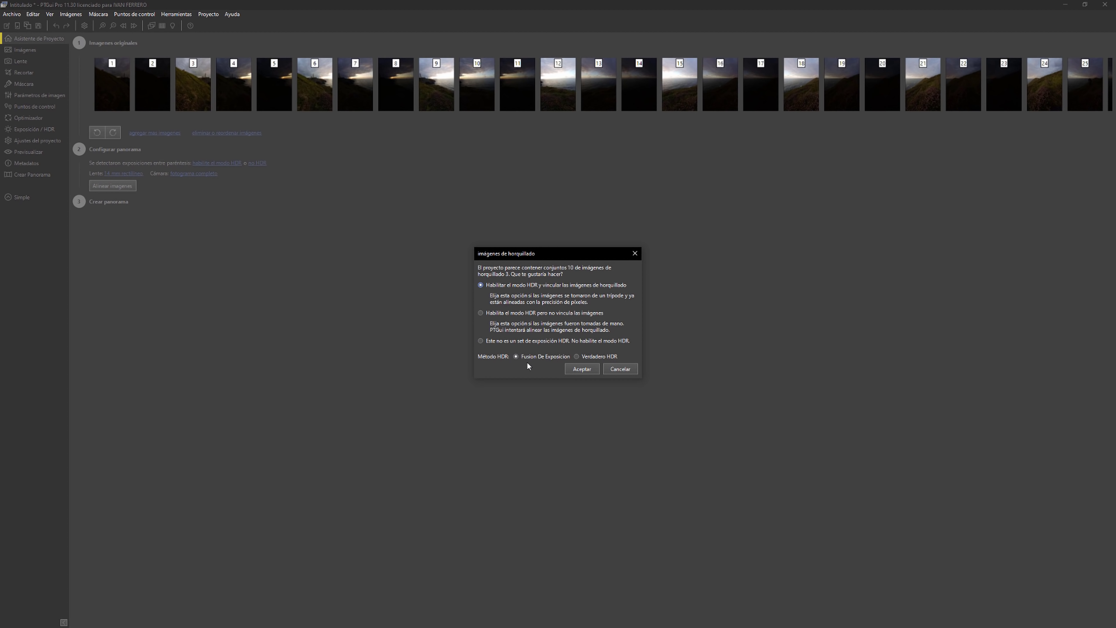
click(575, 370)
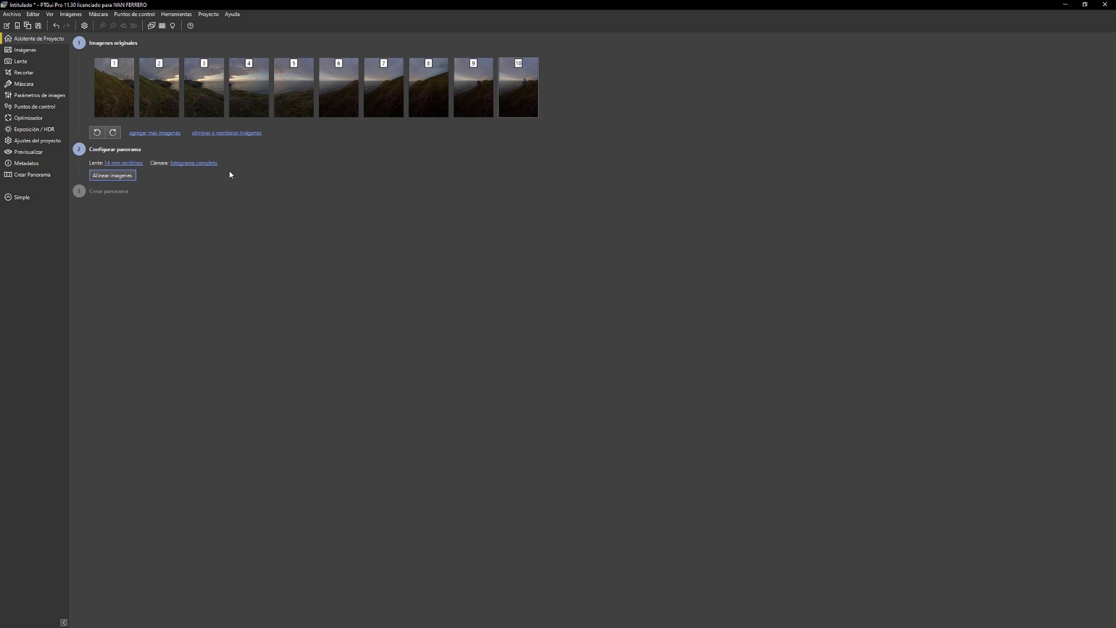
click(125, 176)
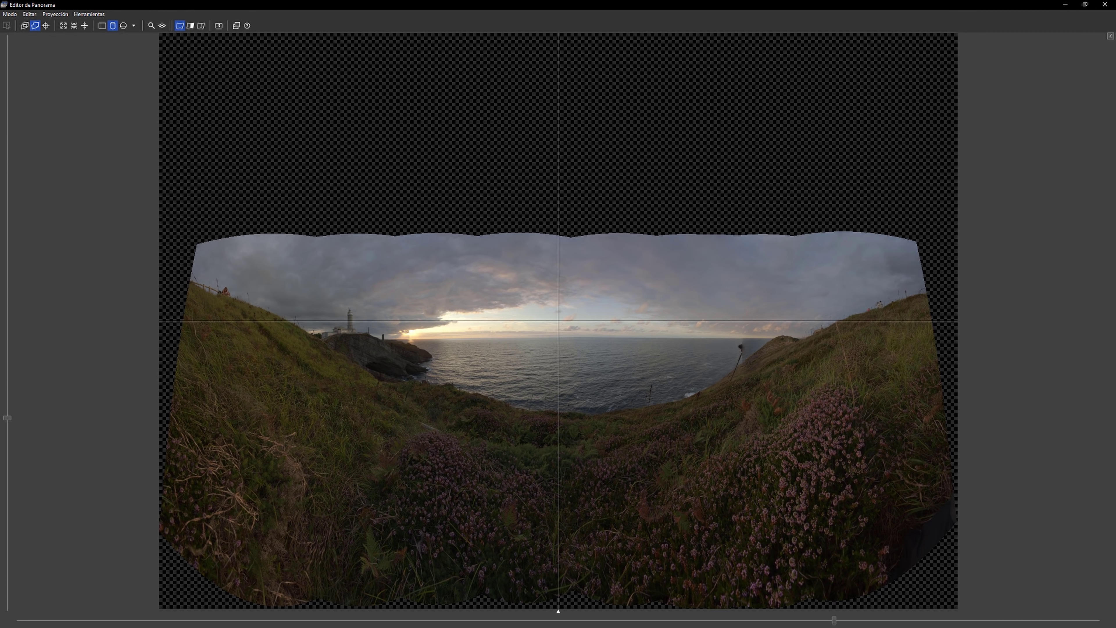
Step: Bring up the Windows app list over the Panorama Editor
key(super)
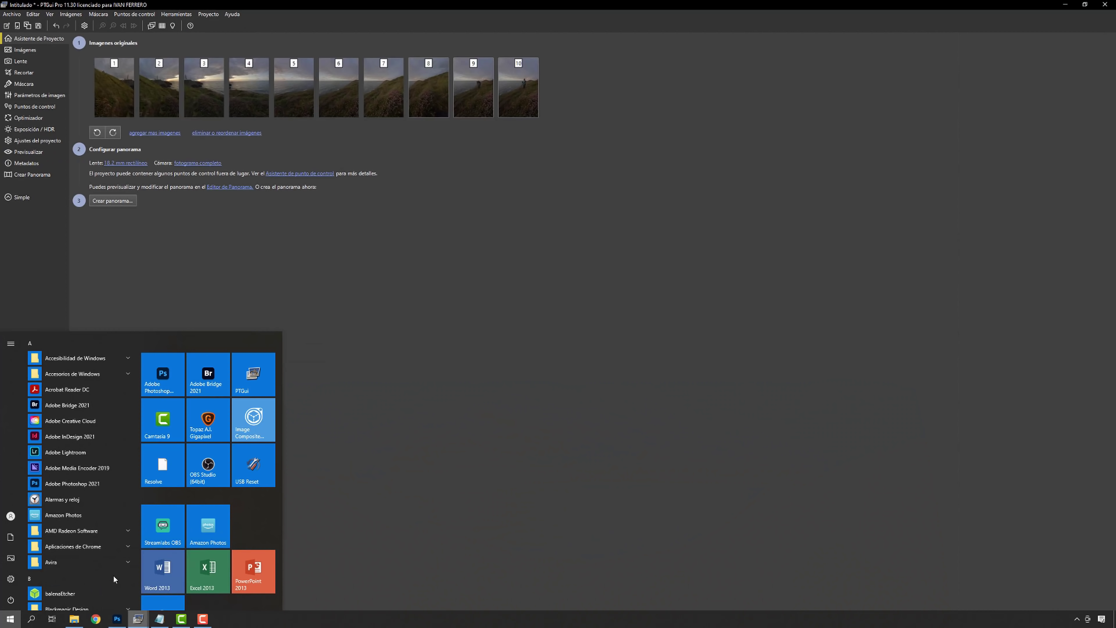
Step: Run ¡Optimiza ahora! twice on the Exposición / HDR page, then return to the Panorama Editor
click(91, 580)
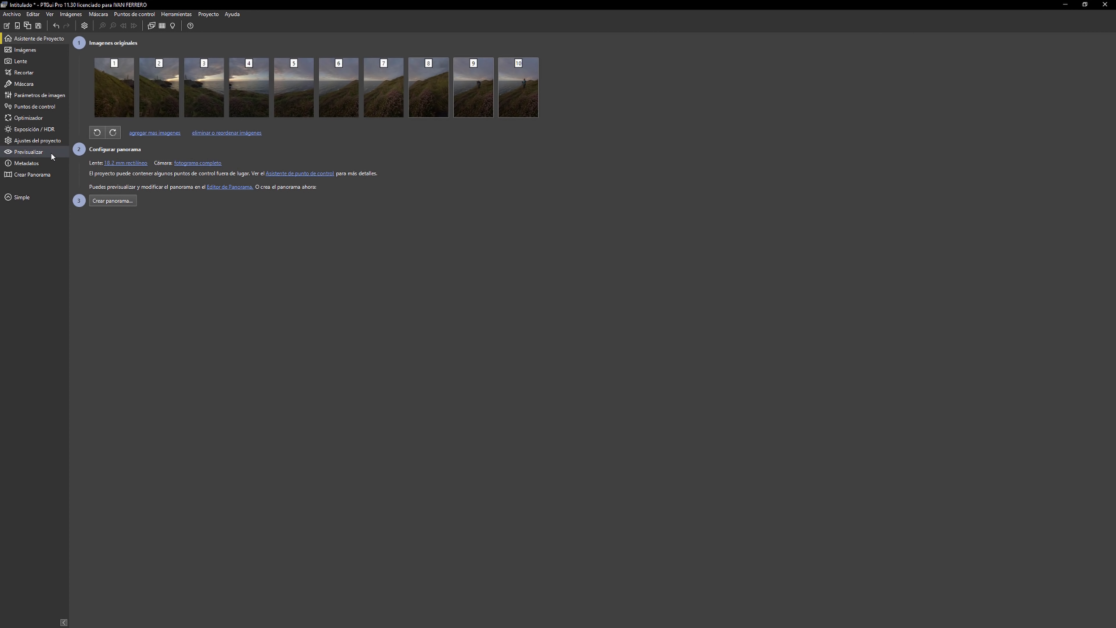
click(1085, 9)
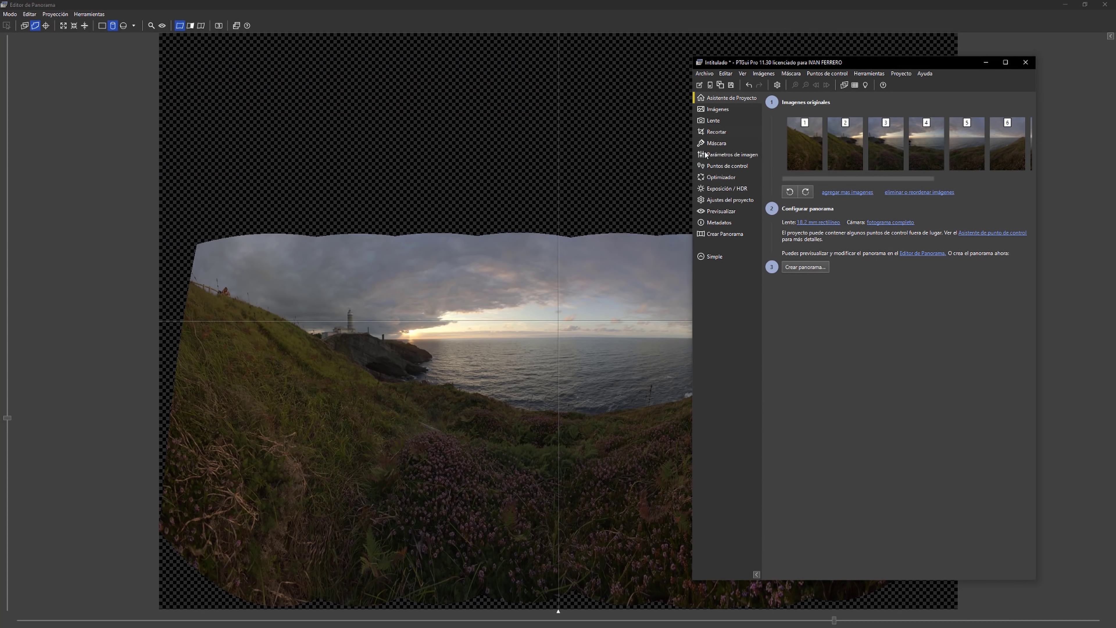
click(730, 190)
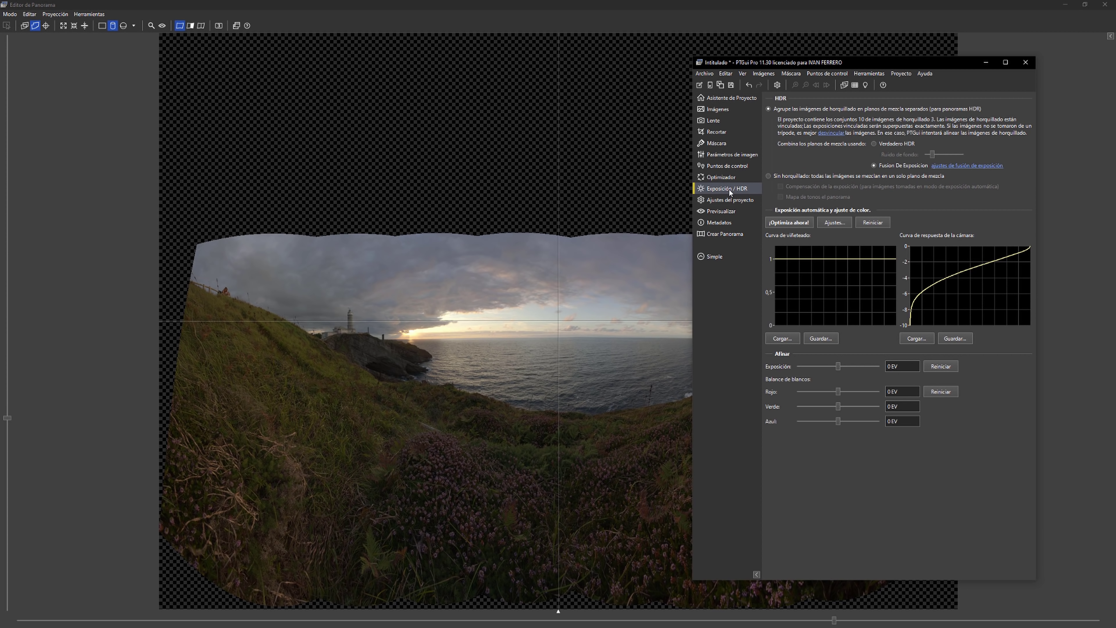
click(783, 223)
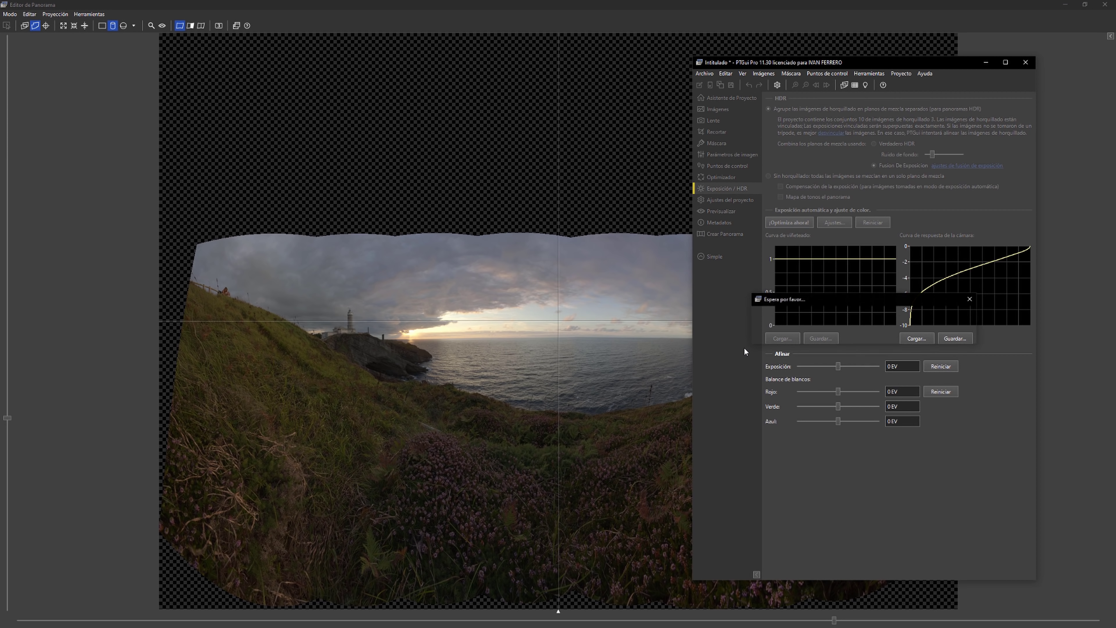
click(790, 225)
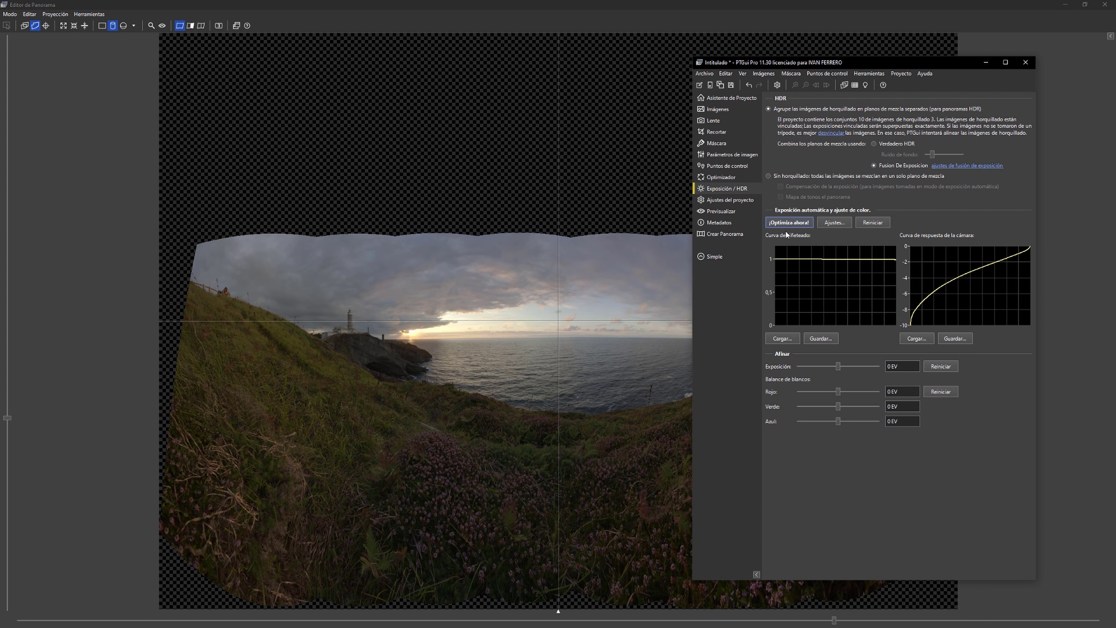
click(606, 3)
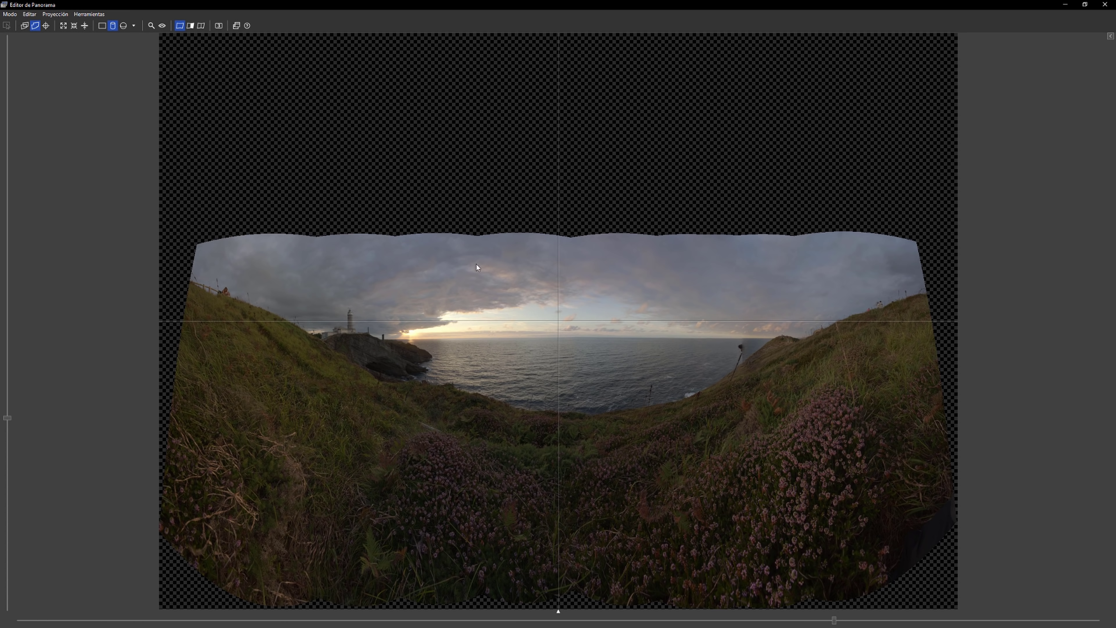
Step: Compare spherical and cylindrical, then set Mercator projection and nudge the panorama down
click(124, 25)
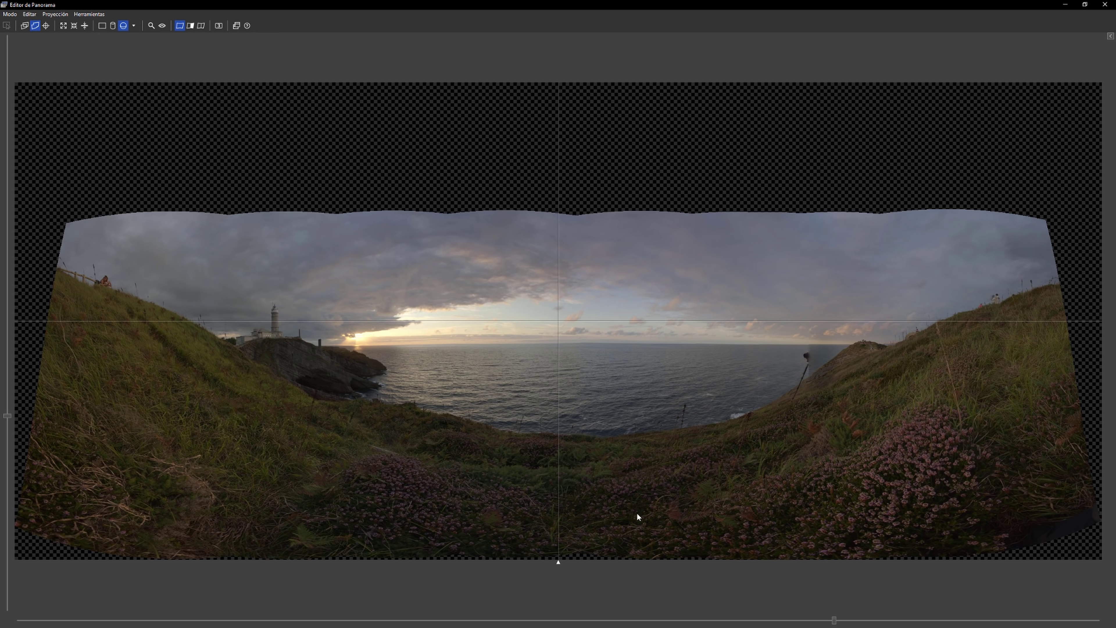
click(113, 27)
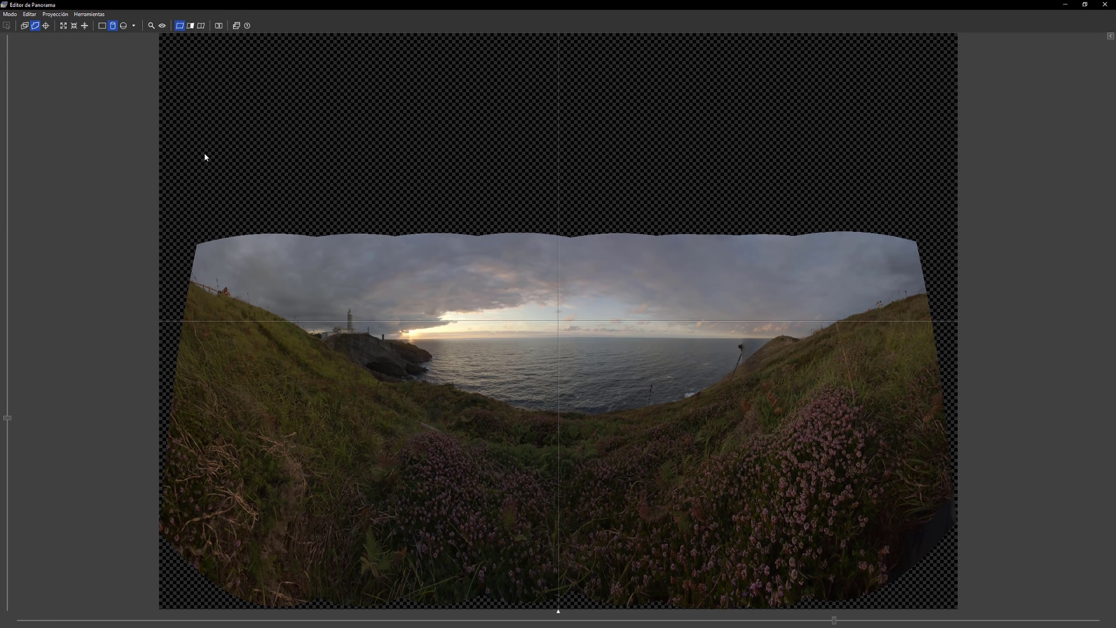
click(134, 27)
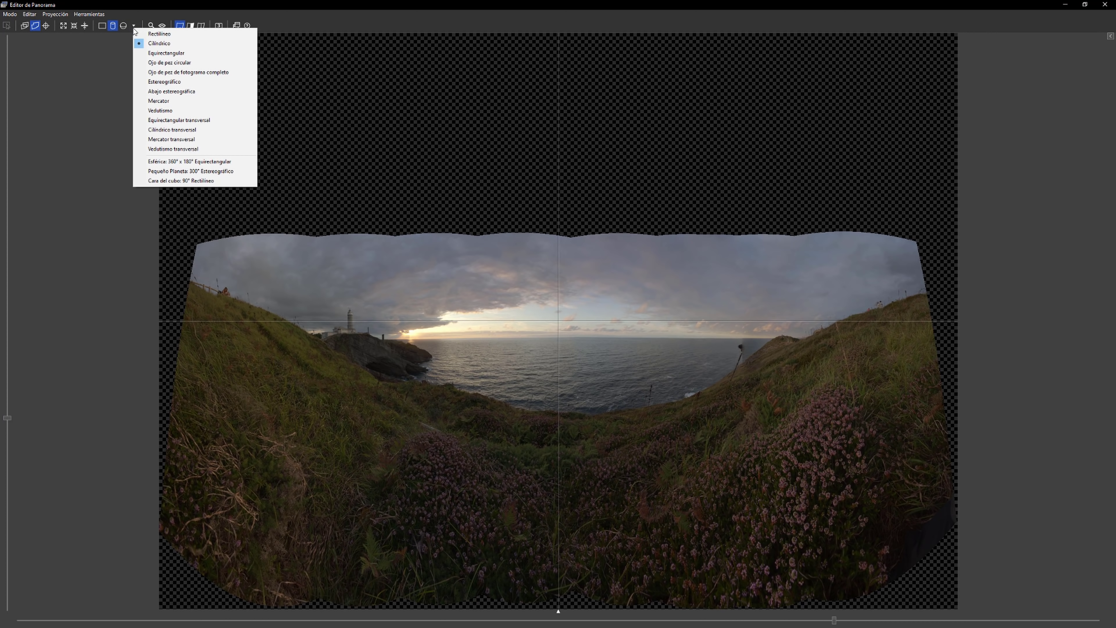
click(166, 101)
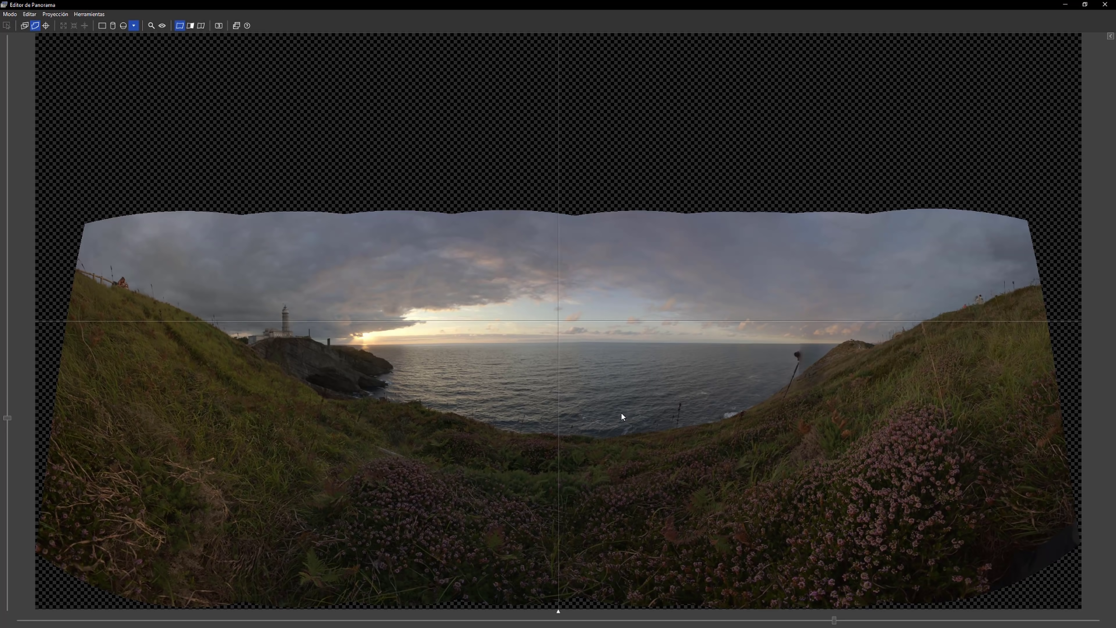
drag(599, 410, 601, 414)
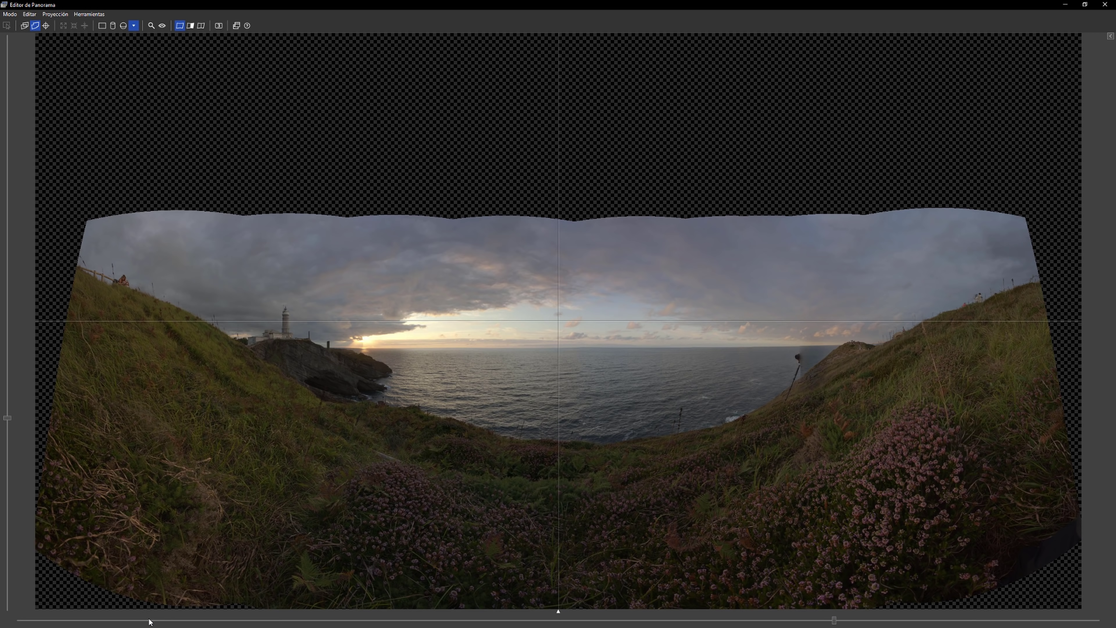
key(super)
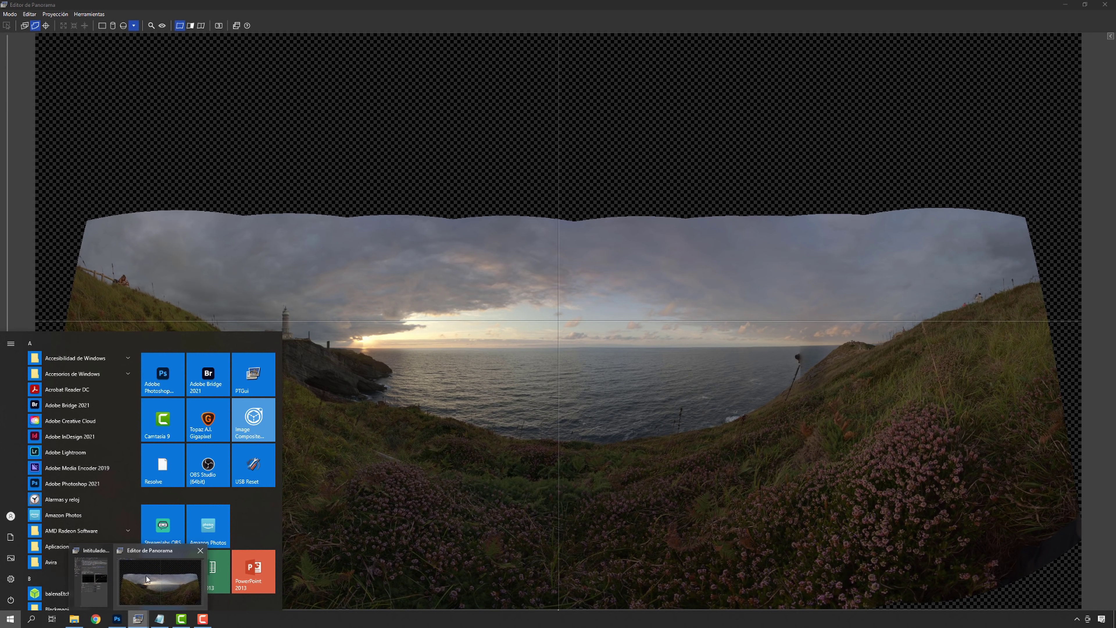
Step: Move the project window to the top left beside the preview and open its Máscara page
click(91, 580)
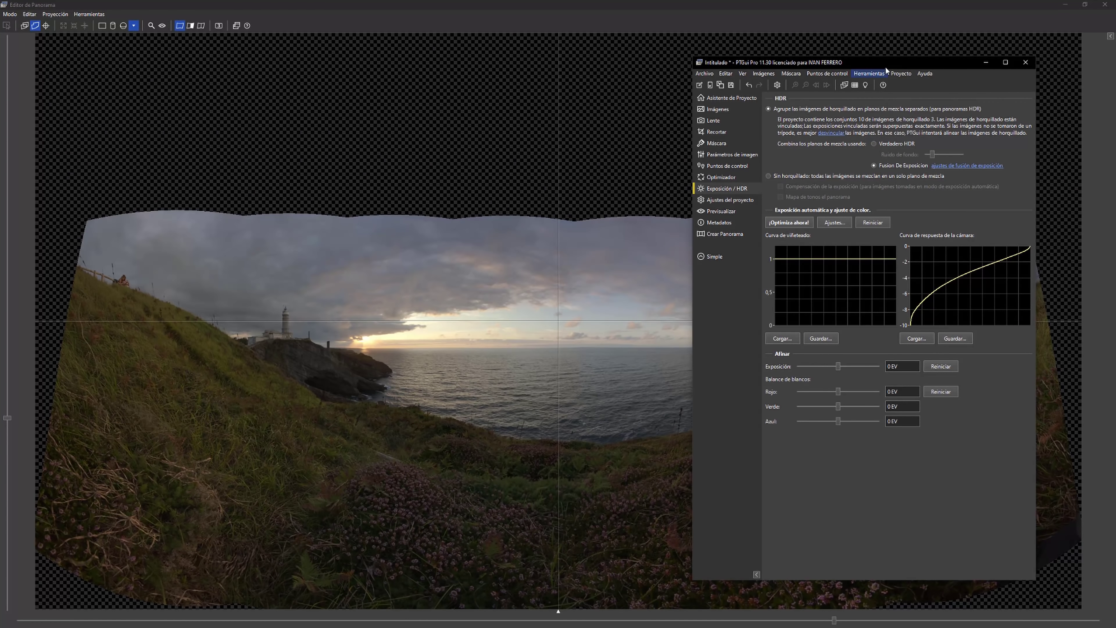
drag(885, 66, 222, 71)
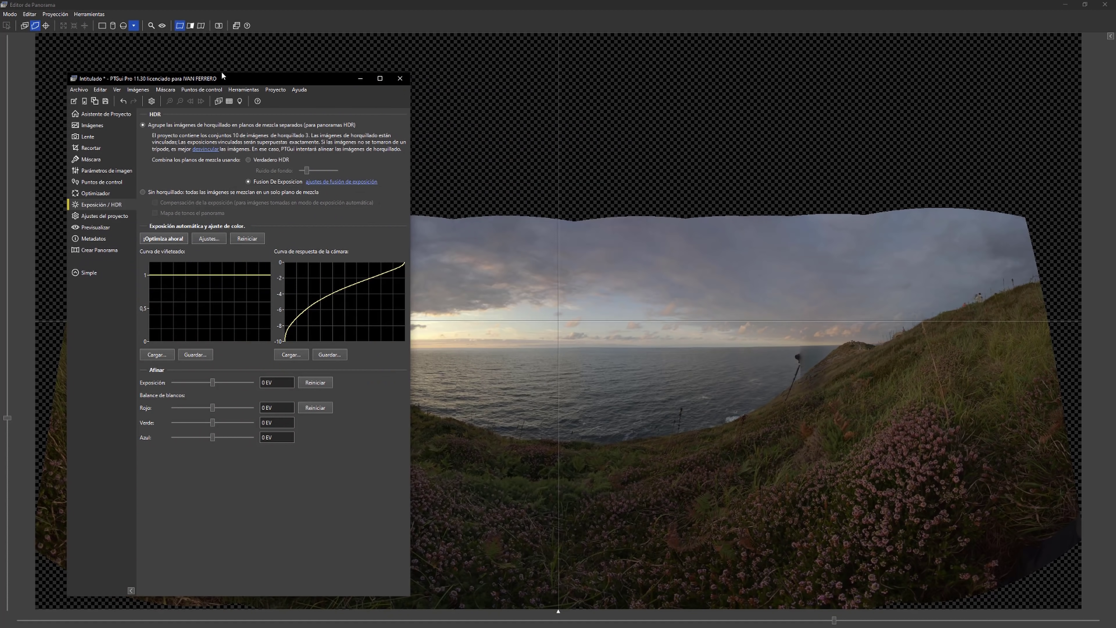
drag(252, 63, 333, 54)
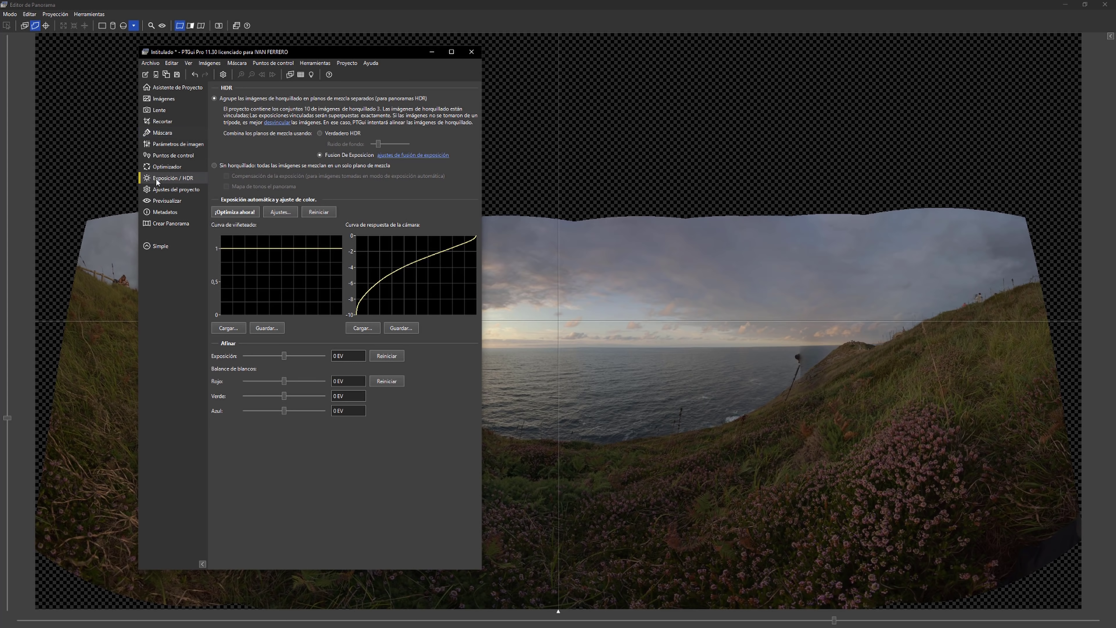
click(168, 133)
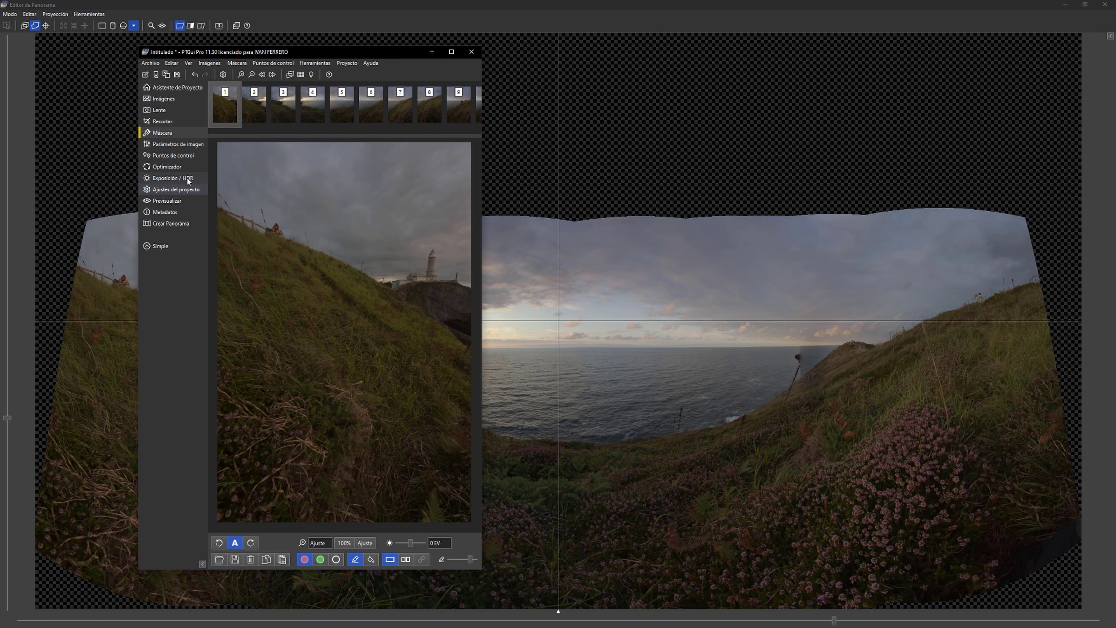
mouse_move(338, 131)
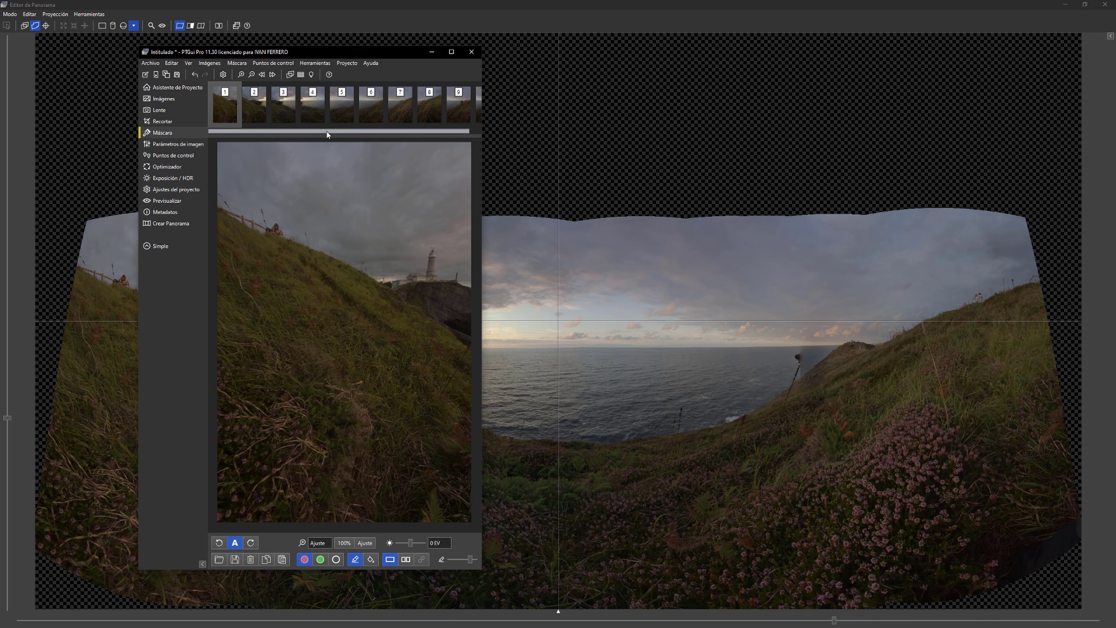
Step: Paint a green keep mask over the photographer and tripod in image 10
drag(327, 134, 500, 132)
click(470, 113)
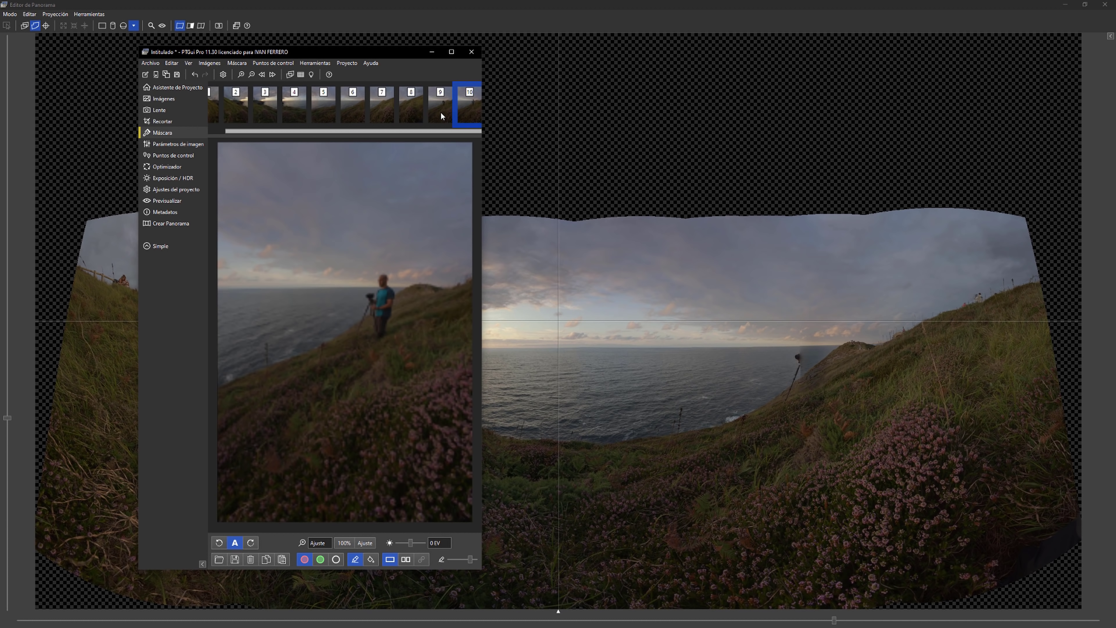
click(441, 114)
click(474, 113)
click(437, 119)
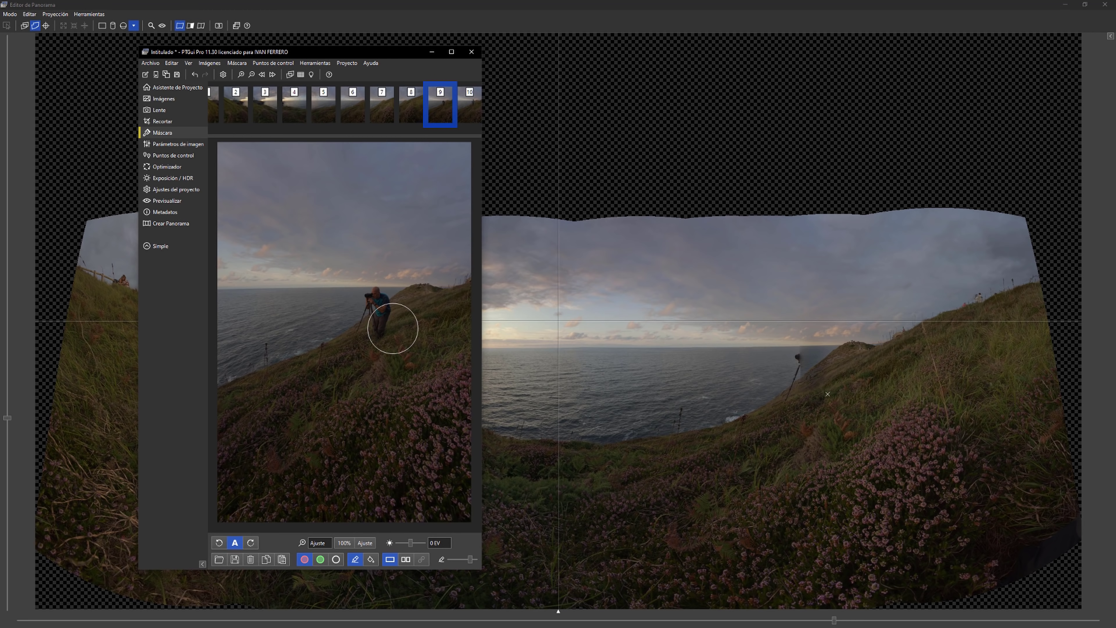
click(463, 116)
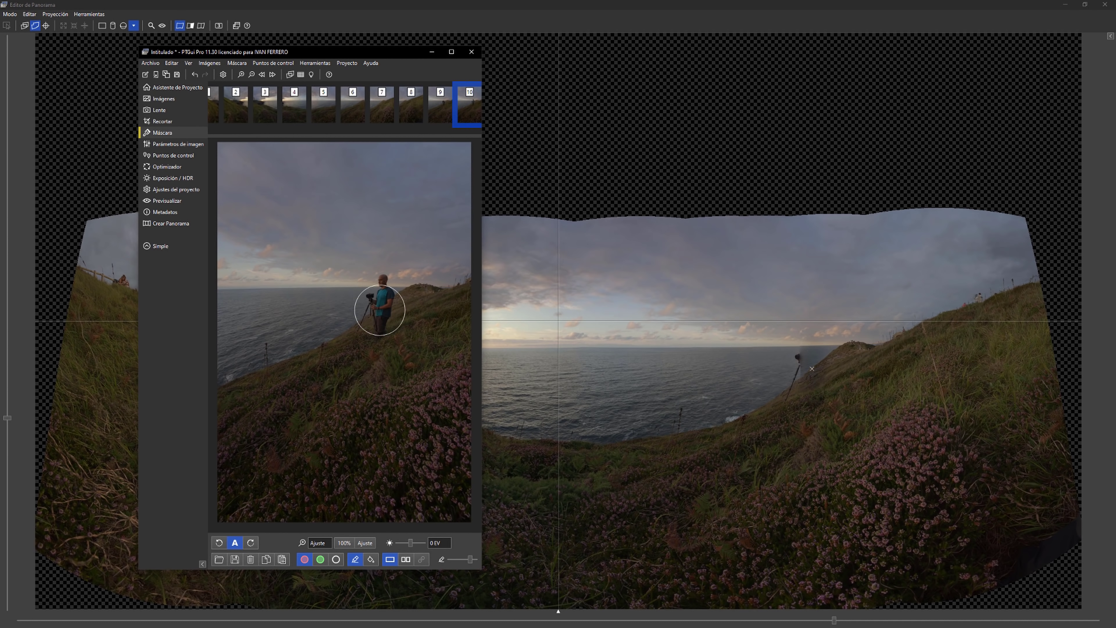
click(320, 559)
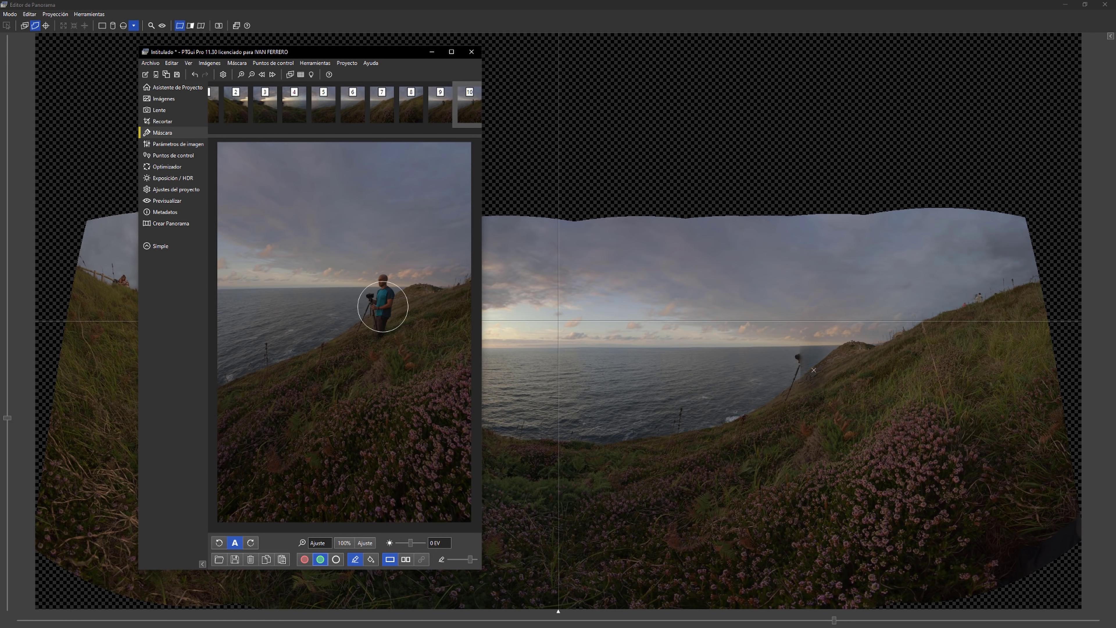
drag(383, 306, 377, 330)
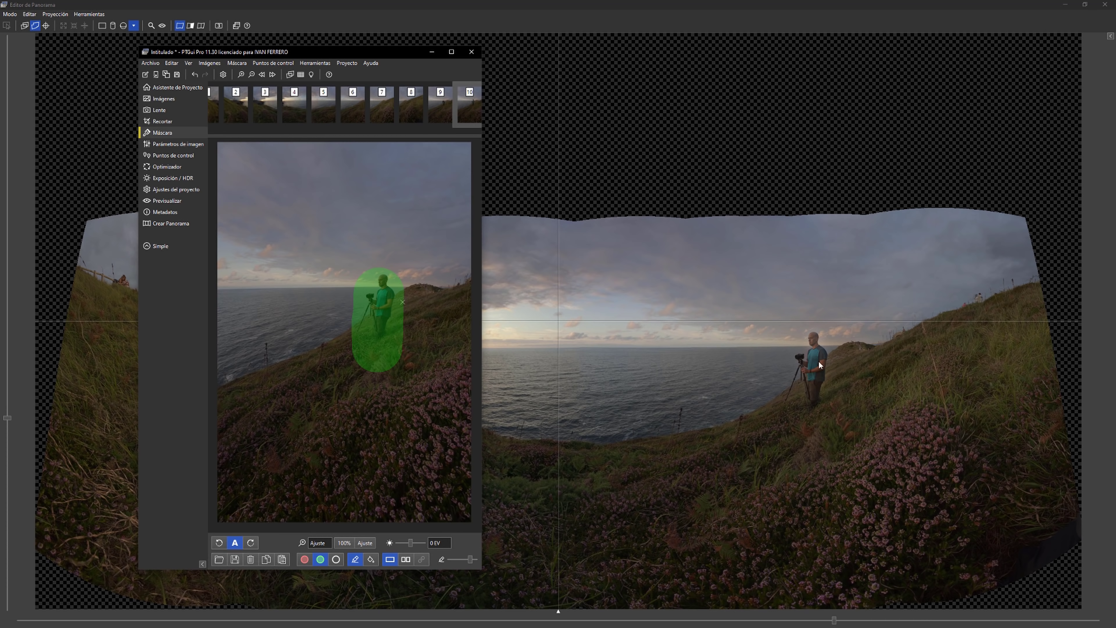
Step: Select image 9 for masking with the red exclude brush
click(438, 104)
click(413, 110)
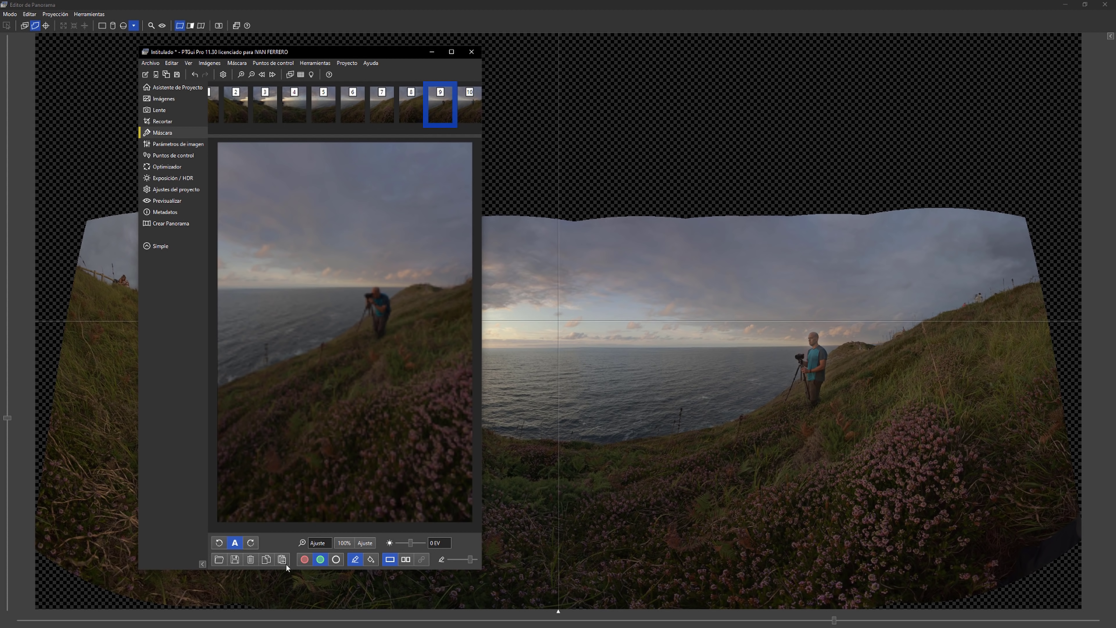
click(305, 559)
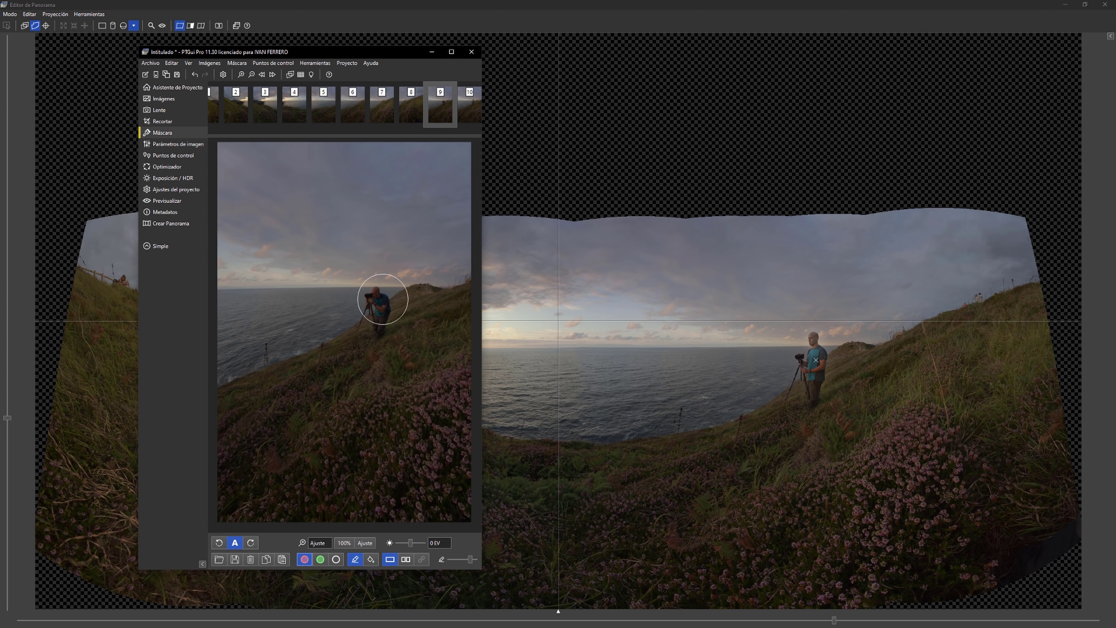
Step: Paint red exclude masks on images 9, 8 and 7, then bring the Panorama Editor forward
drag(369, 304, 376, 320)
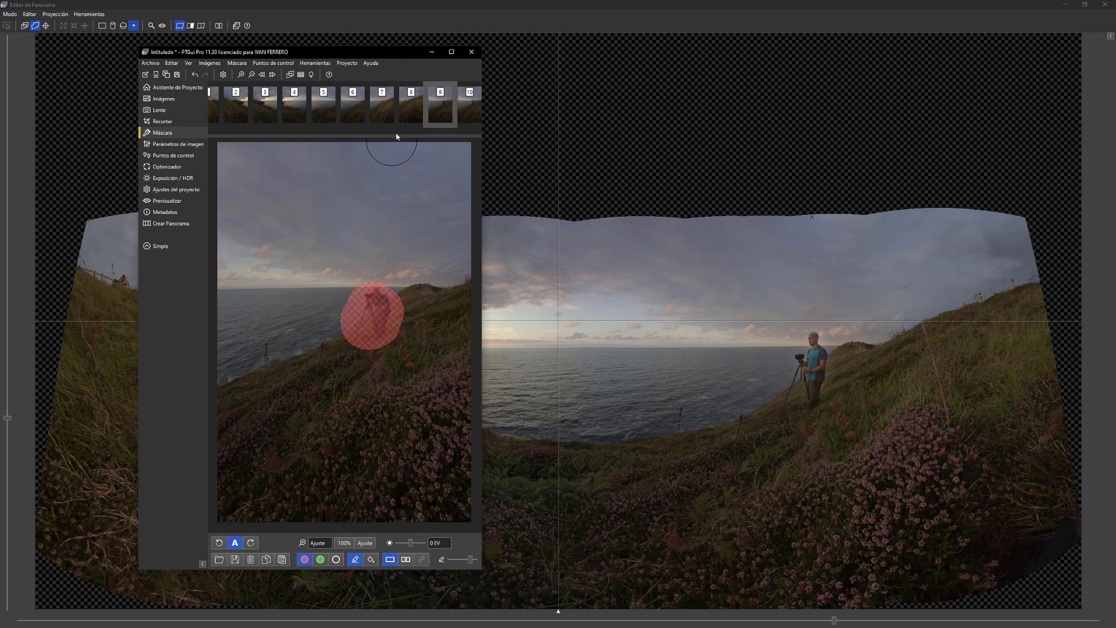
click(403, 104)
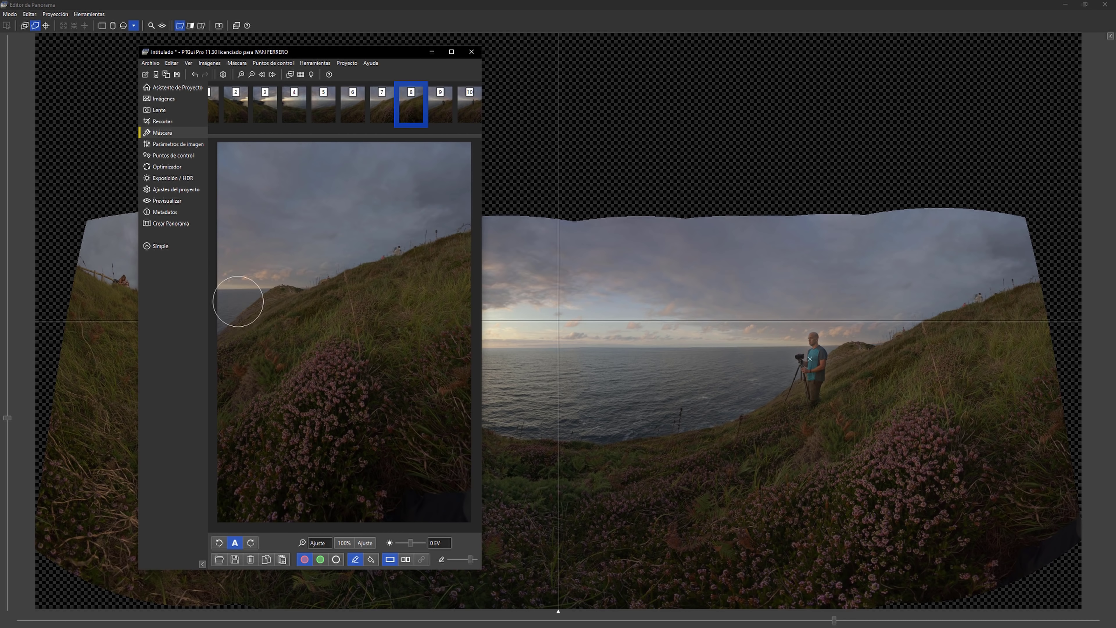
drag(239, 298, 239, 328)
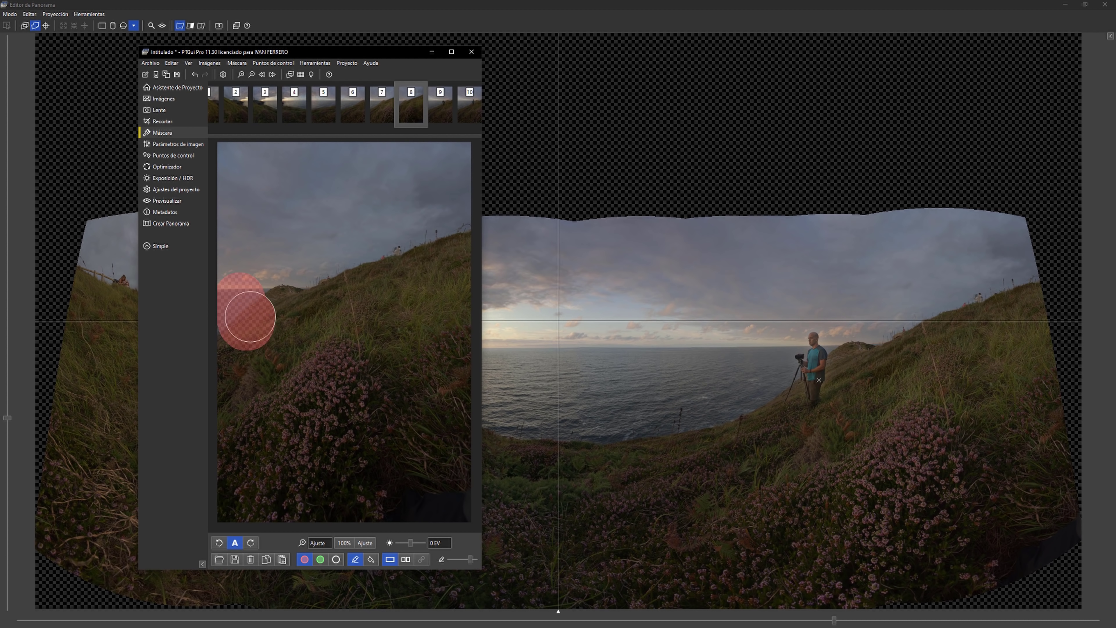
click(391, 97)
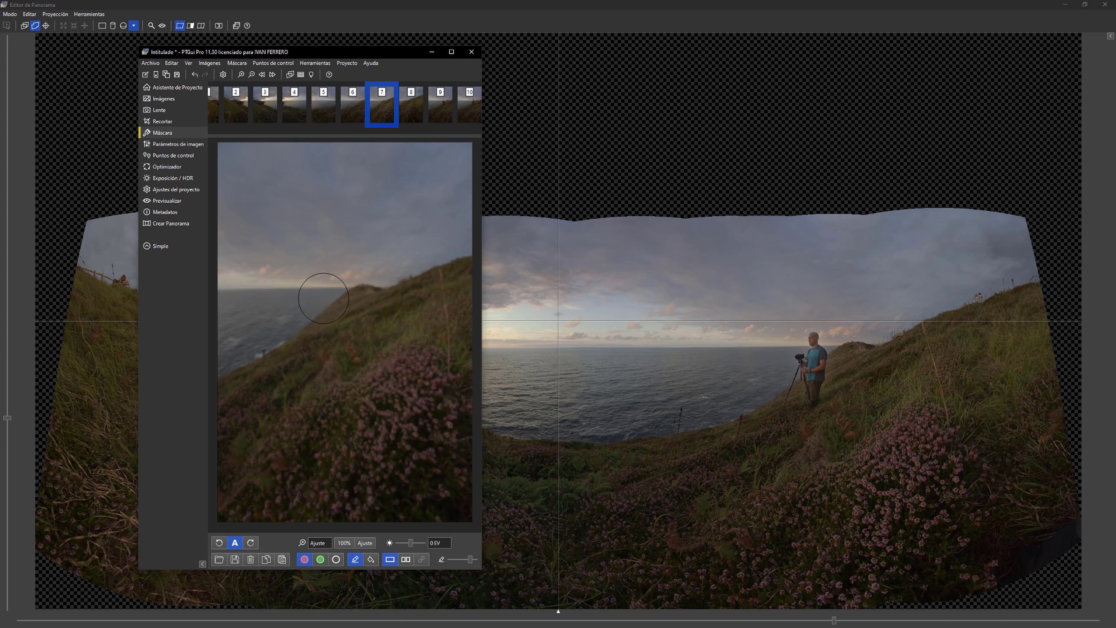
drag(330, 292, 326, 313)
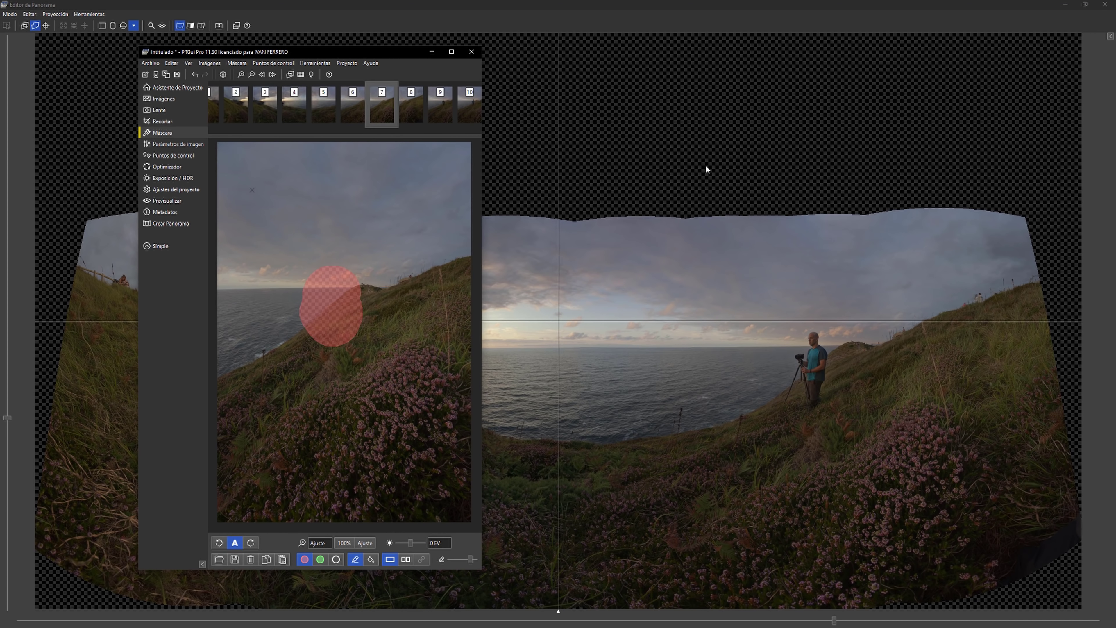
click(642, 14)
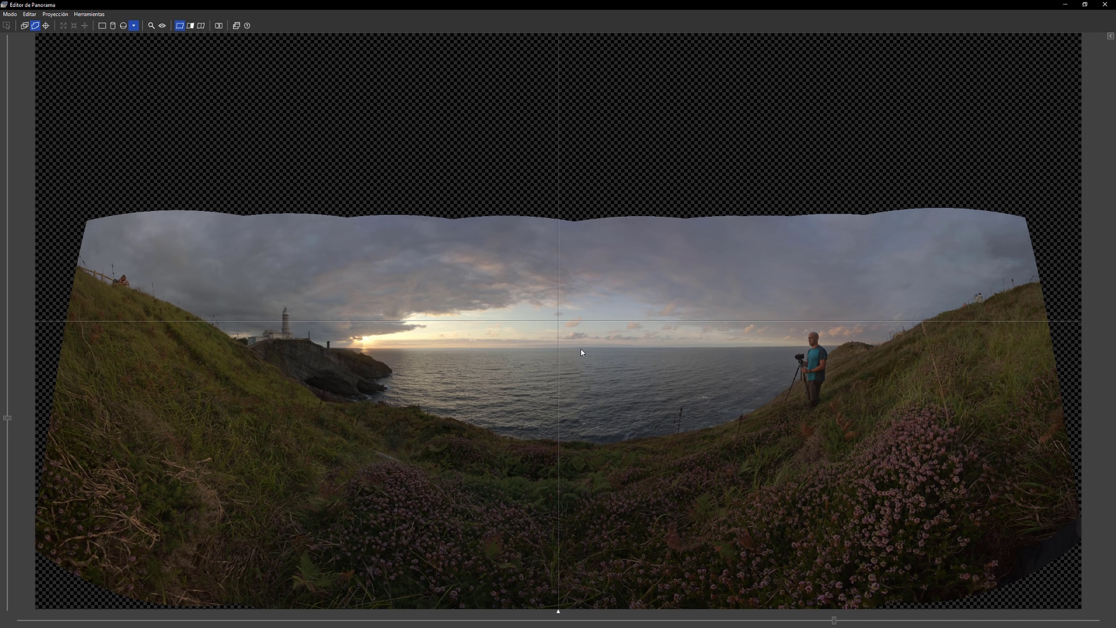
Step: Level the horizon, narrow the field of view, and crop the empty areas top and bottom
drag(568, 352, 569, 361)
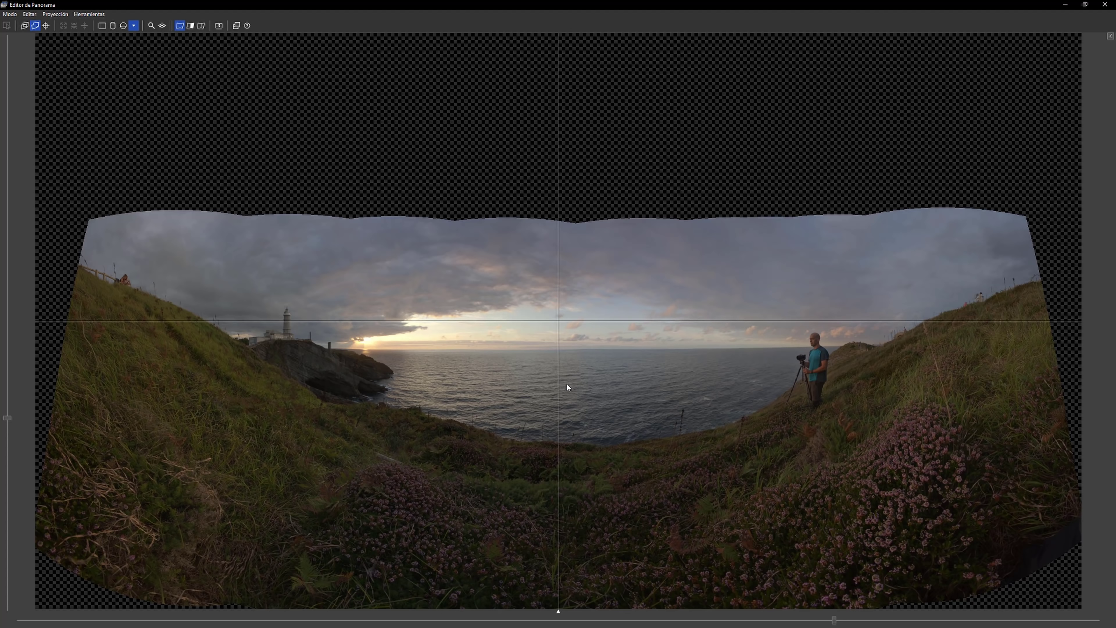
drag(669, 36, 683, 229)
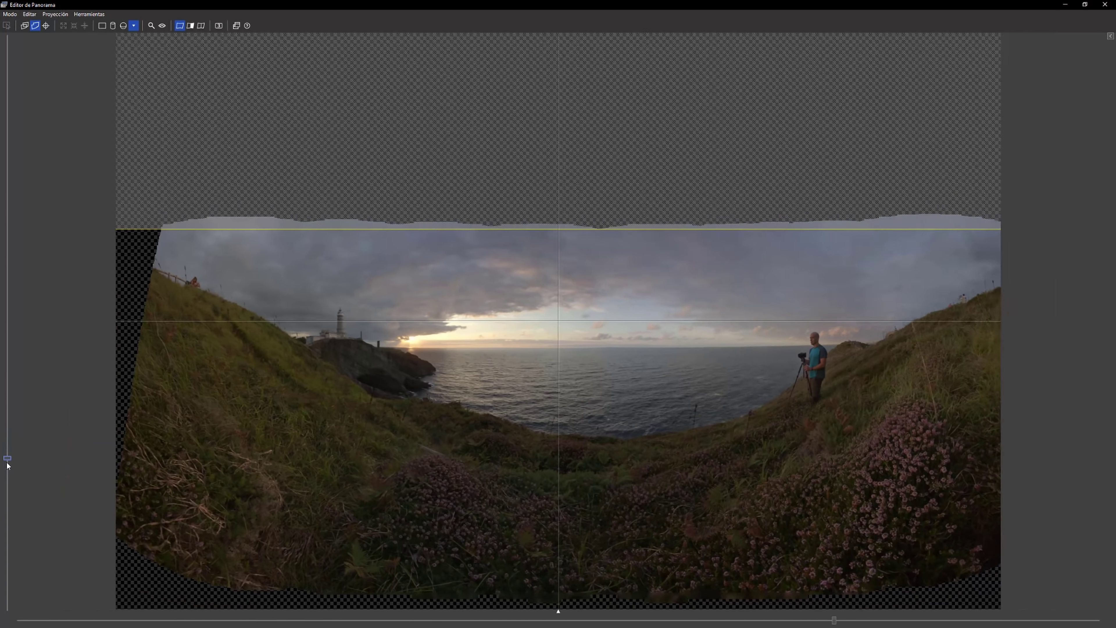
drag(7, 418, 7, 465)
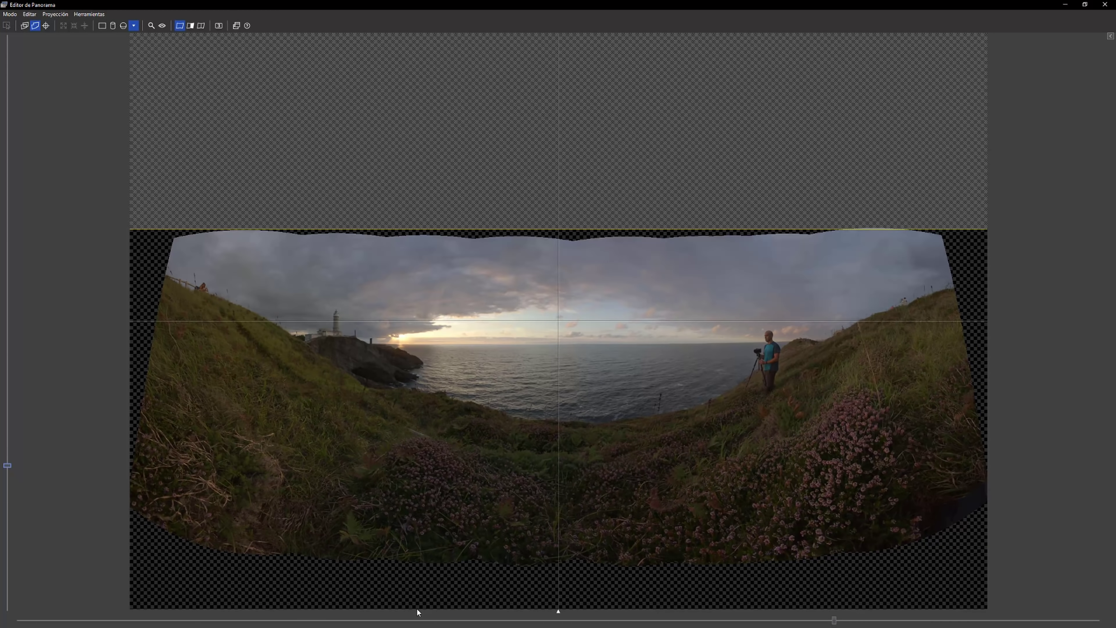
drag(417, 608, 430, 565)
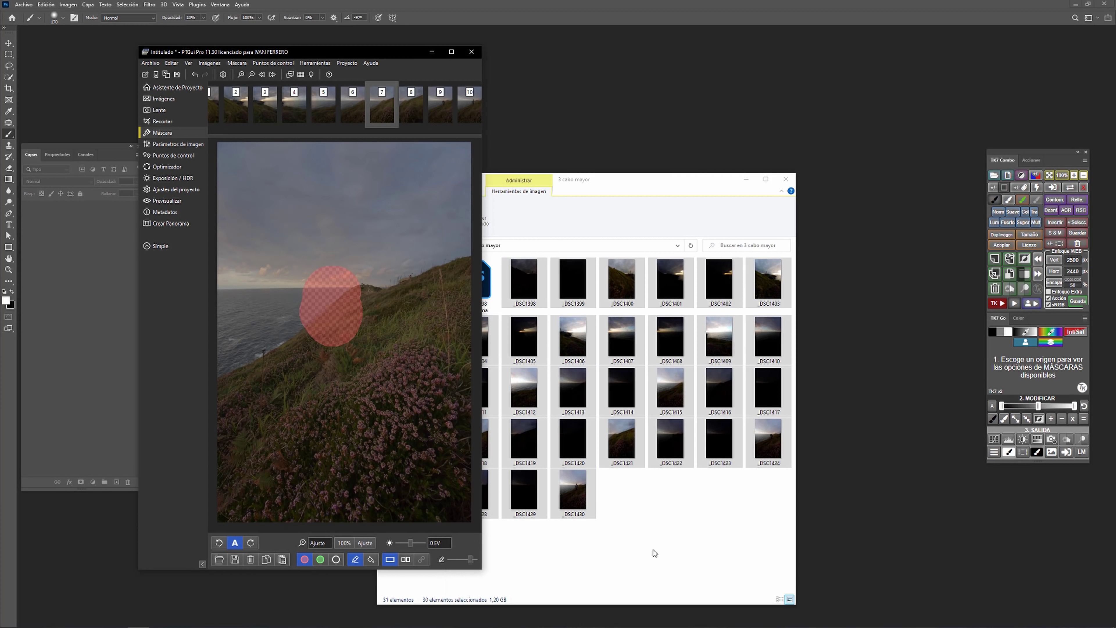
Step: Open _DSC1398 Panorama.psb in Photoshop, leaving it without colour management ('No modificar')
click(484, 283)
mouse_move(484, 283)
mouse_down()
mouse_move(623, 112)
mouse_move(616, 199)
mouse_up()
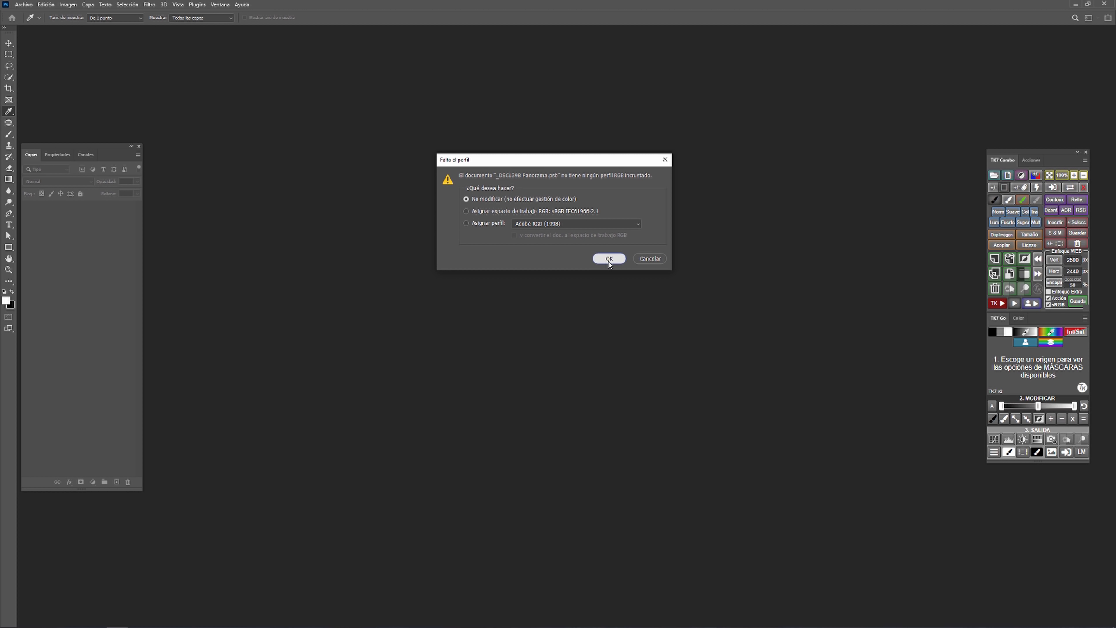
click(609, 259)
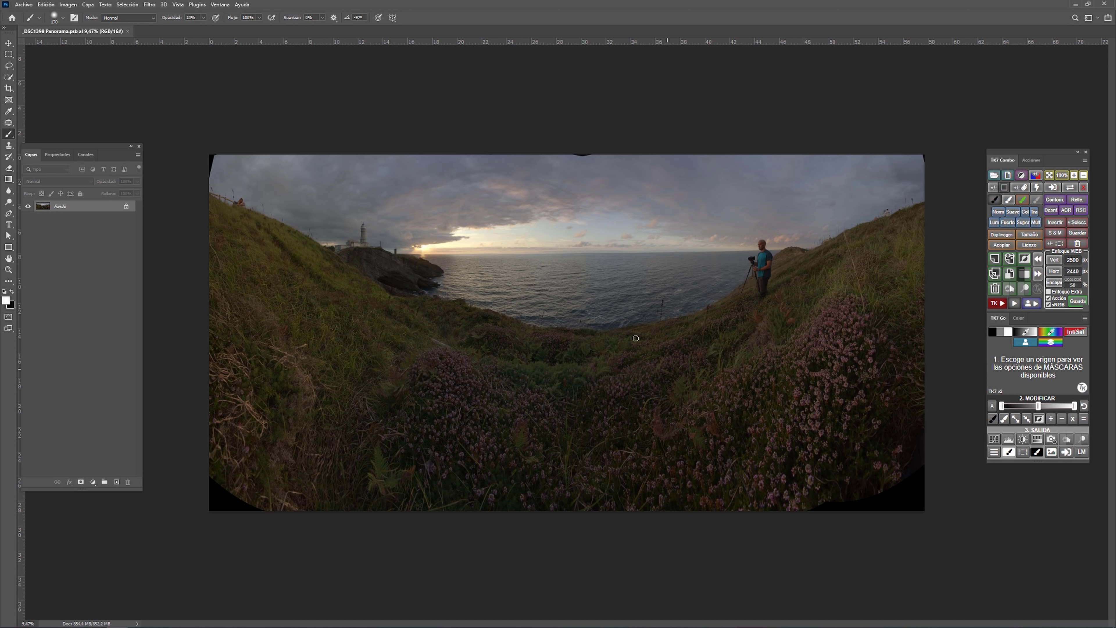
Step: In Camera Raw, raise the panorama's exposure and drop Highlights to -100
click(150, 5)
click(189, 67)
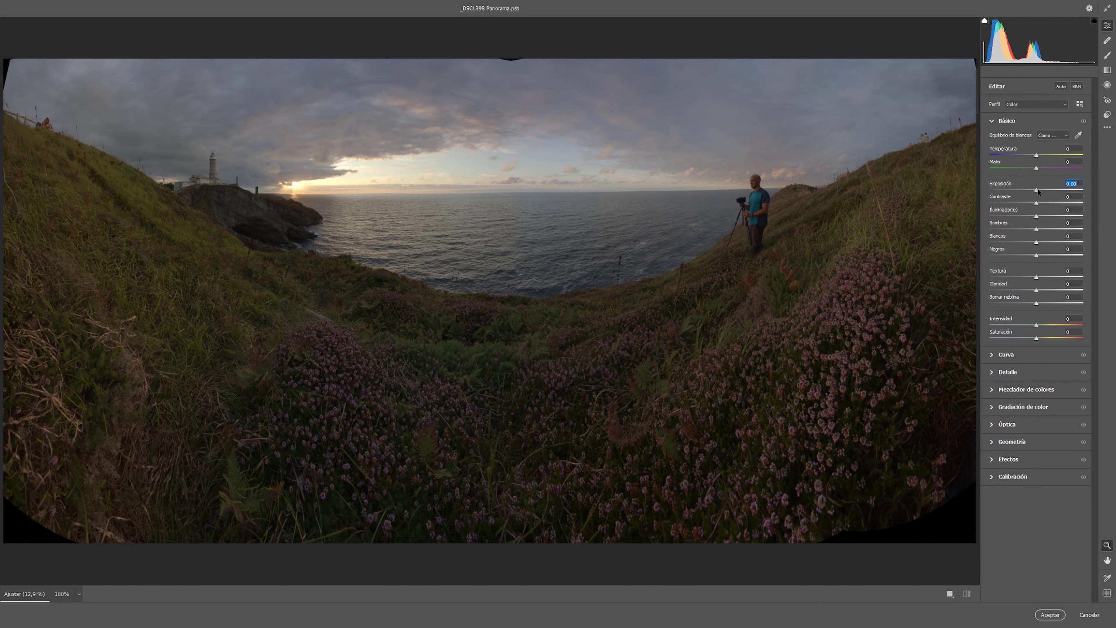
mouse_move(1038, 192)
mouse_down()
mouse_move(989, 221)
mouse_move(1044, 190)
mouse_up()
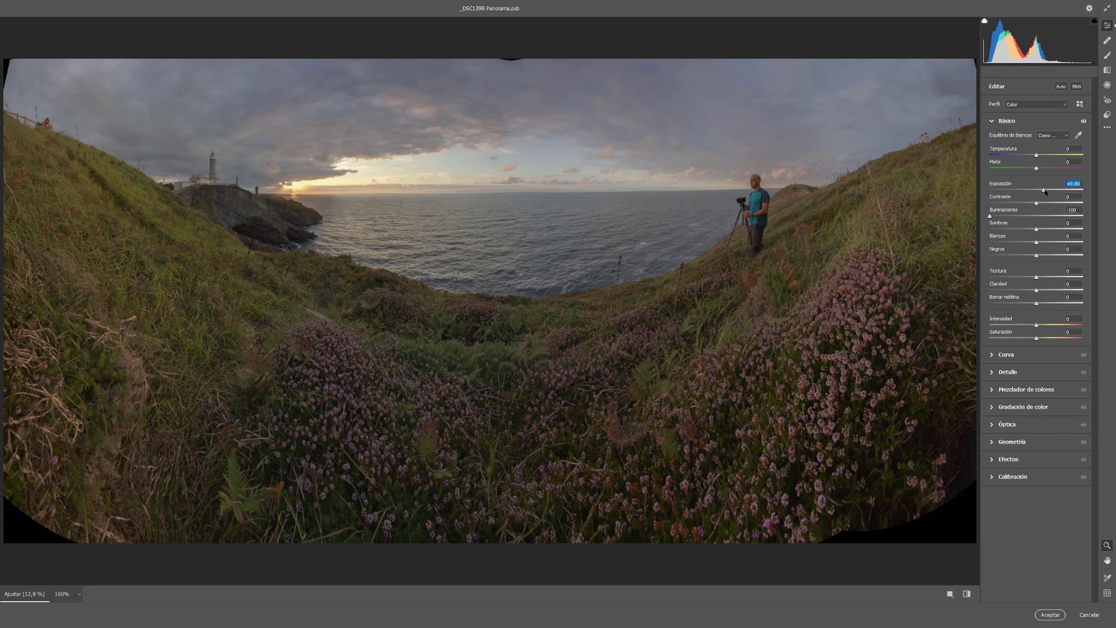
mouse_move(1036, 325)
mouse_down()
mouse_move(1088, 326)
mouse_move(1040, 327)
mouse_up()
Step: Boost the blue primary saturation and cool the white balance to Temperature -1, Tint +2
click(1008, 476)
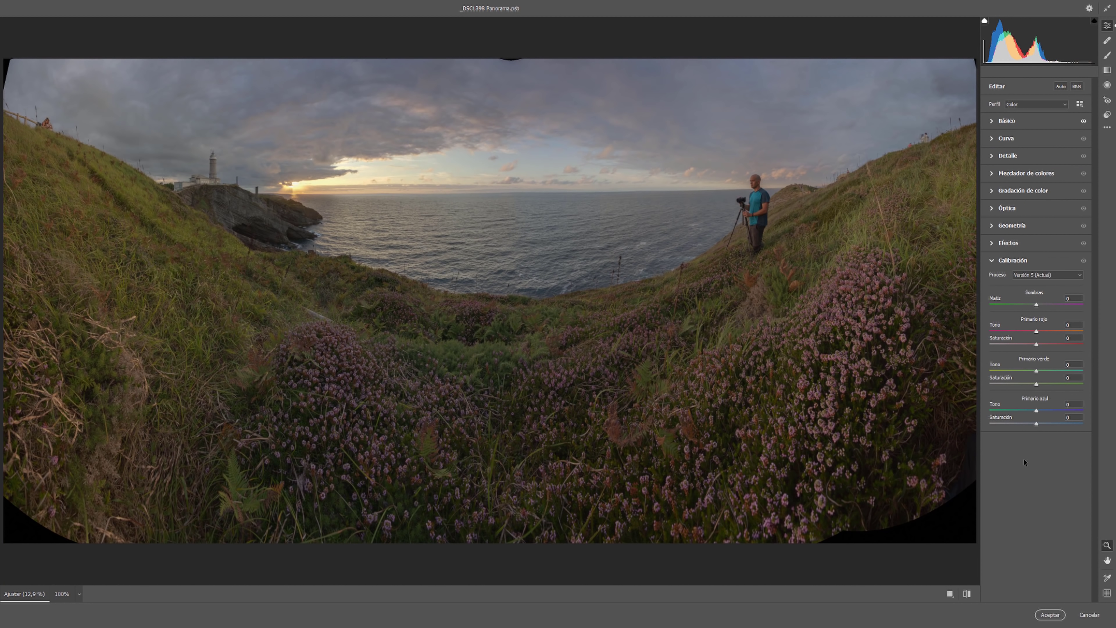
drag(1040, 425, 1073, 425)
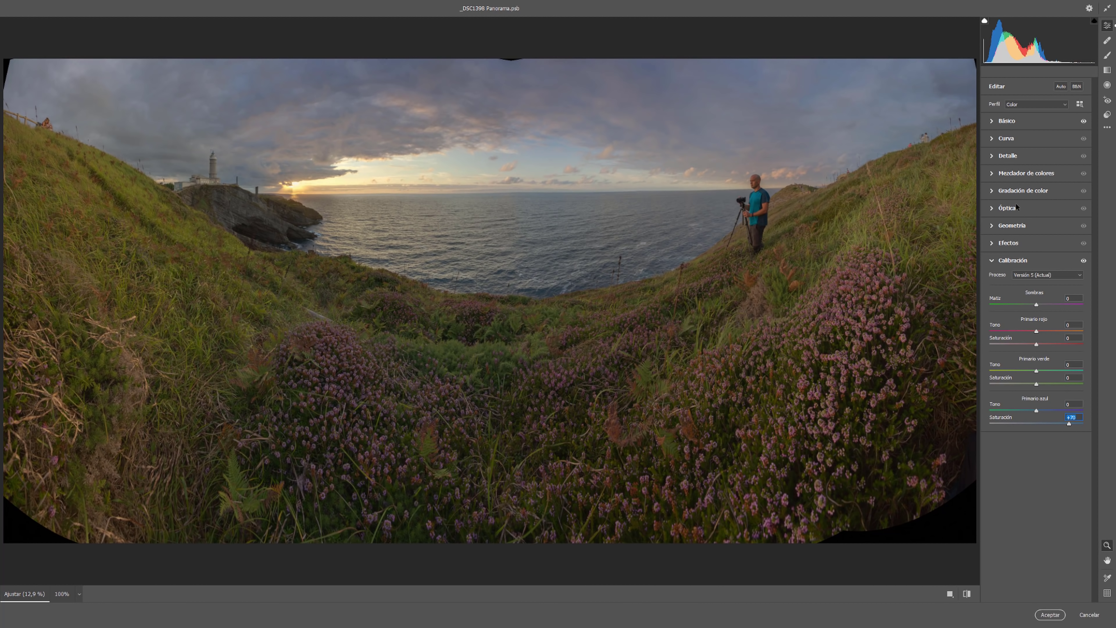
click(1006, 120)
drag(1037, 155, 1036, 157)
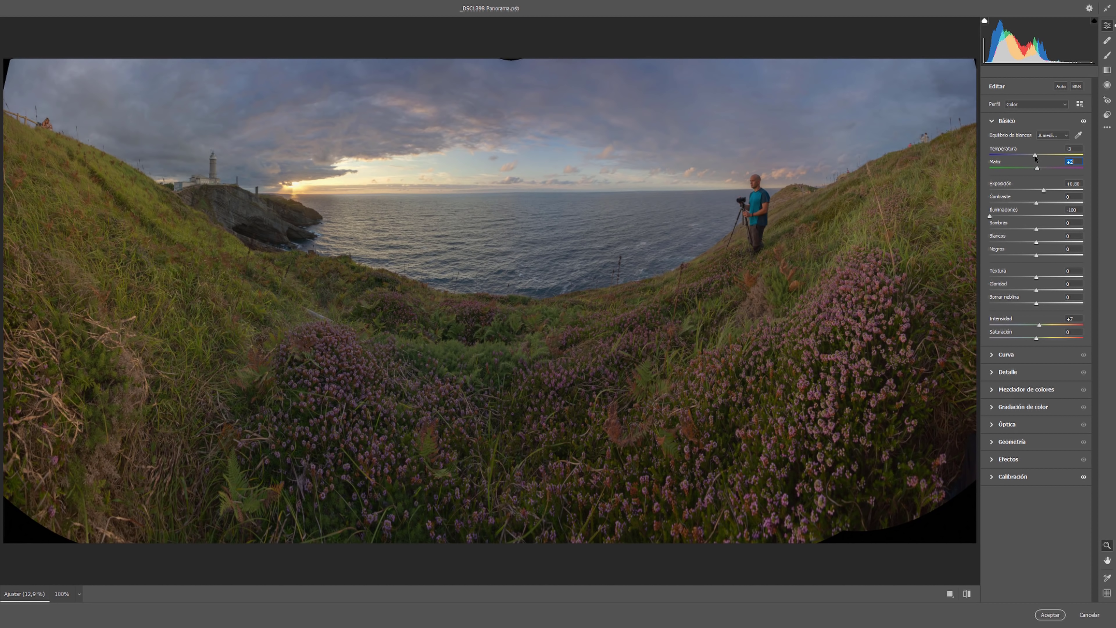
mouse_move(1035, 157)
mouse_down()
mouse_move(1047, 203)
mouse_move(1044, 189)
mouse_up()
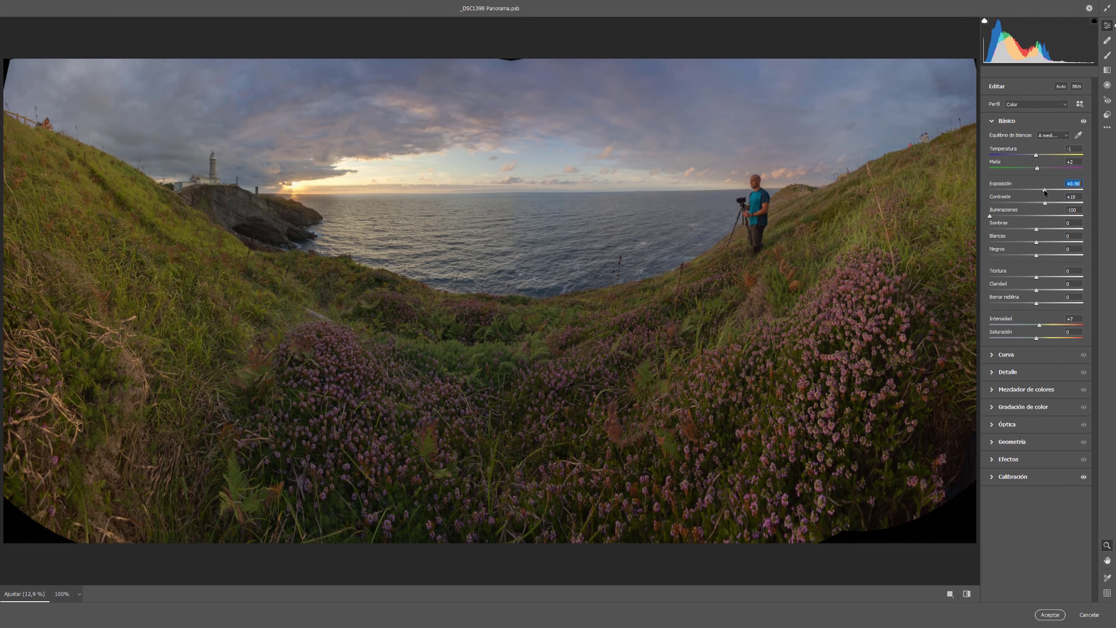
Step: Add graduated filters over the sky and foreground, lowering highlights and adding clarity to the sky
click(1106, 71)
drag(474, 56, 479, 238)
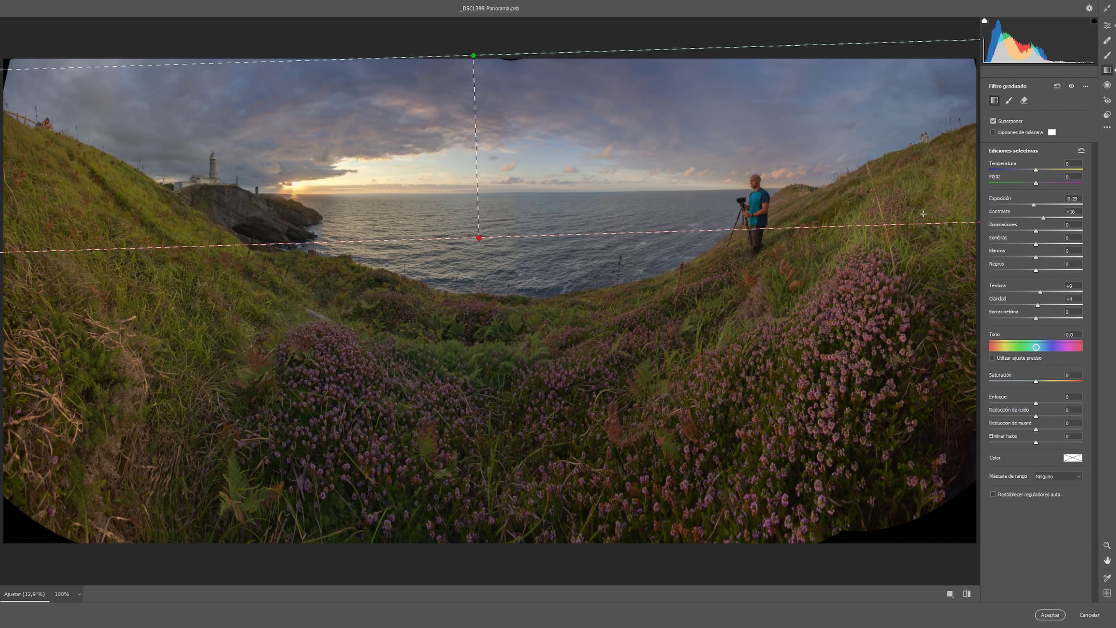
drag(1021, 229, 1051, 216)
drag(1044, 304, 1062, 309)
drag(683, 493, 637, 206)
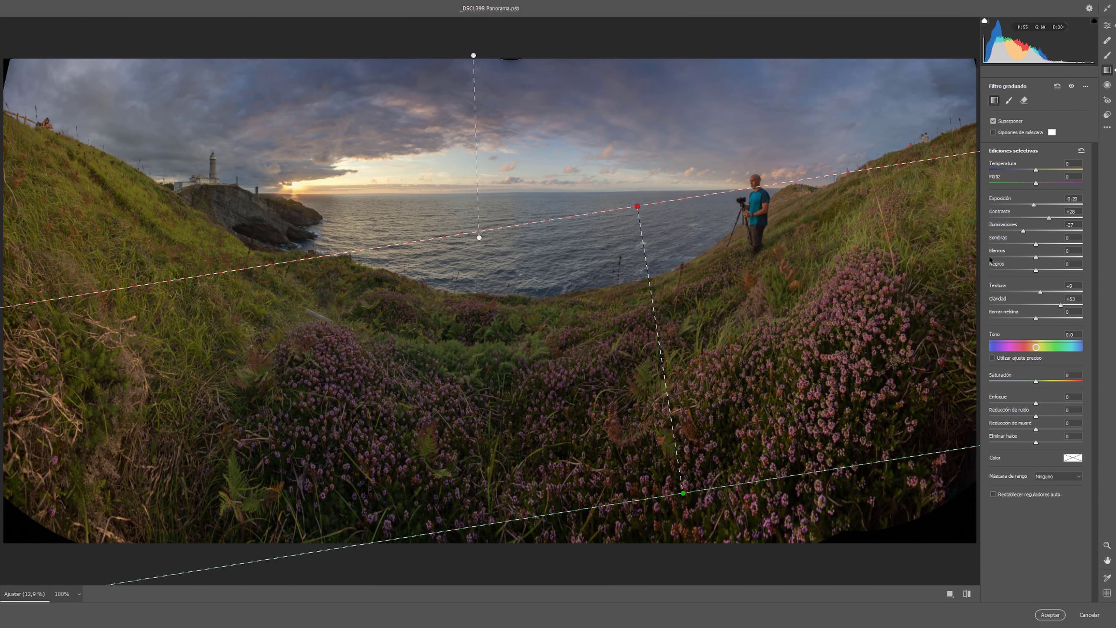
drag(1023, 230, 1036, 206)
Step: Add a reset radial filter brightening the lighthouse and sunset by +0.30 exposure, then compare before/after
click(1107, 85)
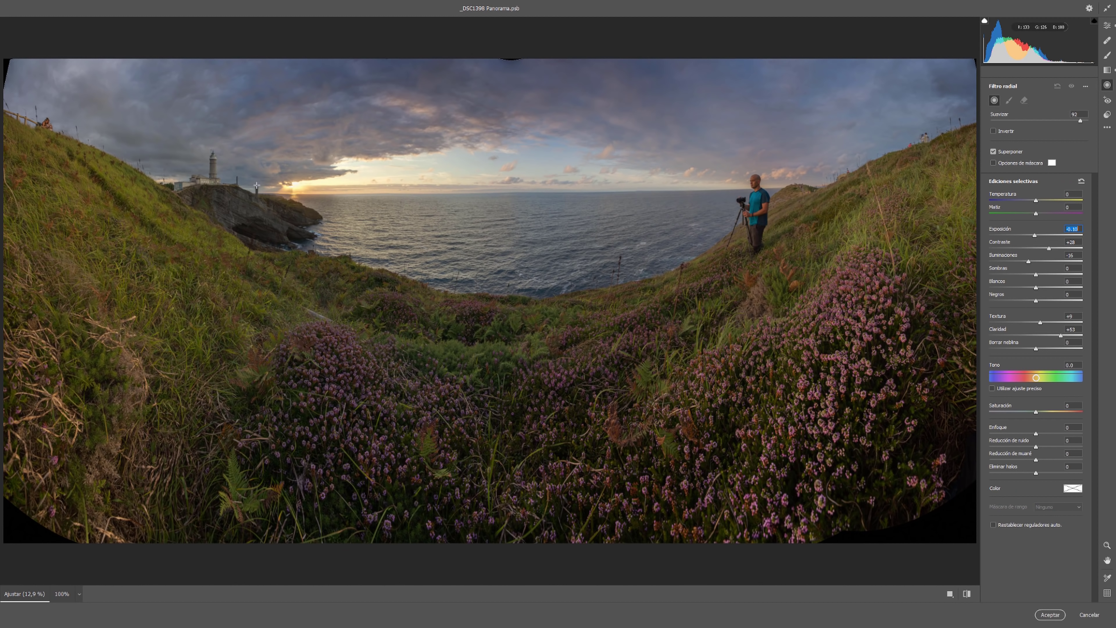
mouse_move(227, 182)
mouse_down()
mouse_move(351, 219)
mouse_move(533, 236)
mouse_up()
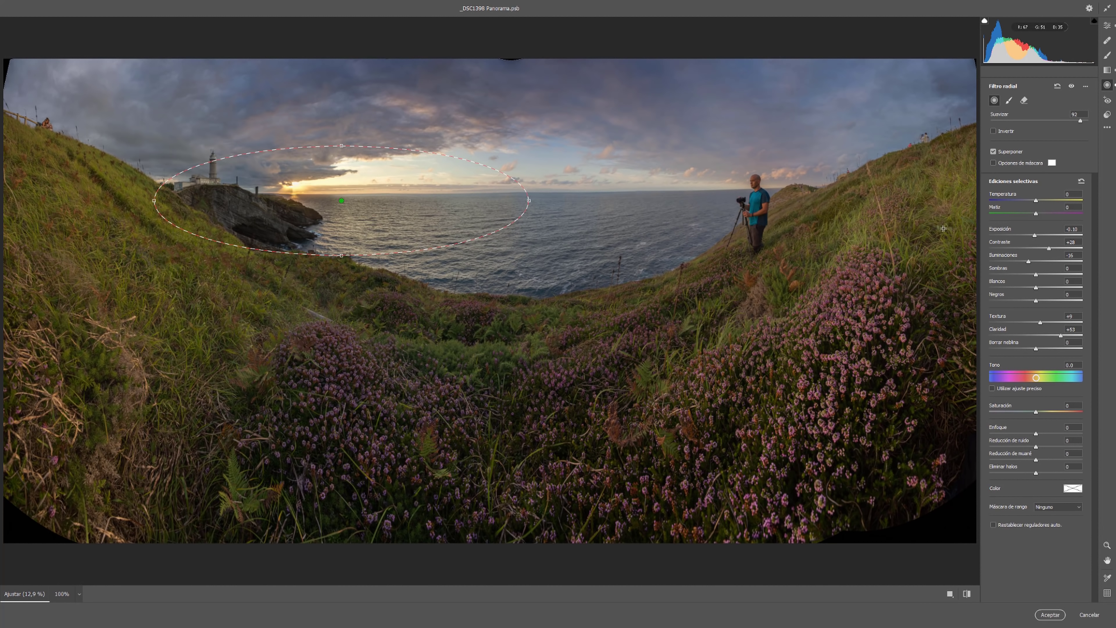
click(1086, 86)
click(1078, 111)
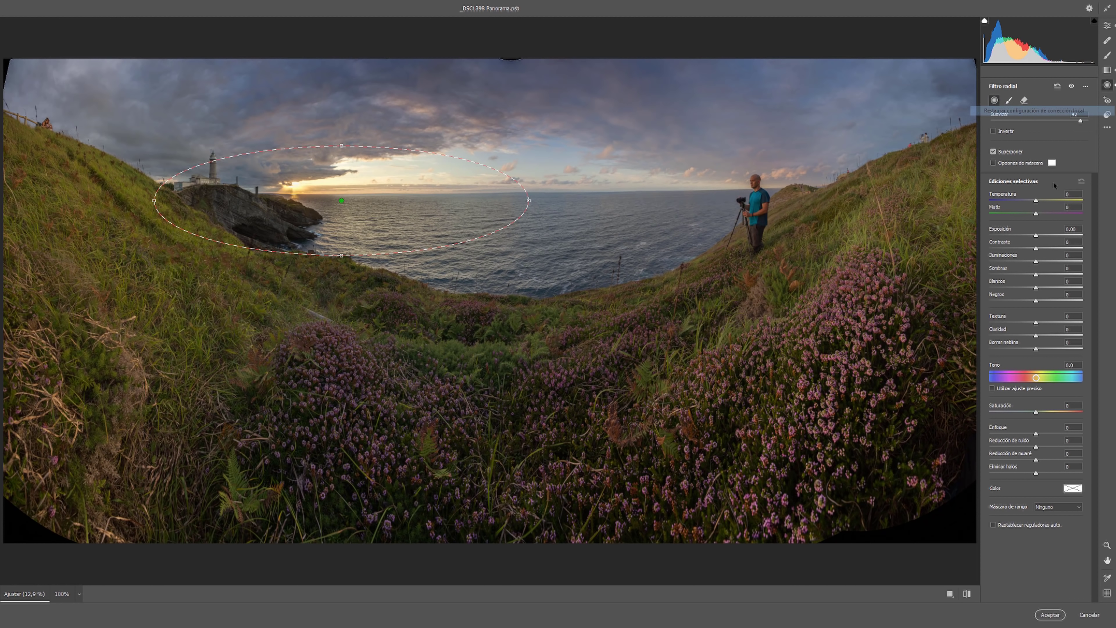
drag(1035, 237, 1041, 237)
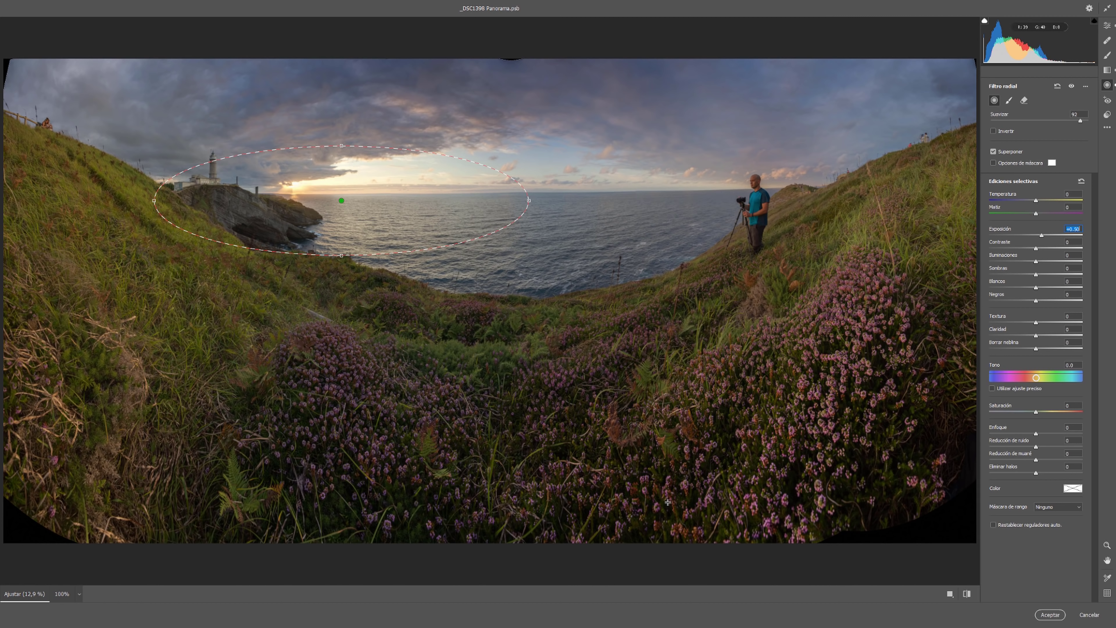
click(967, 594)
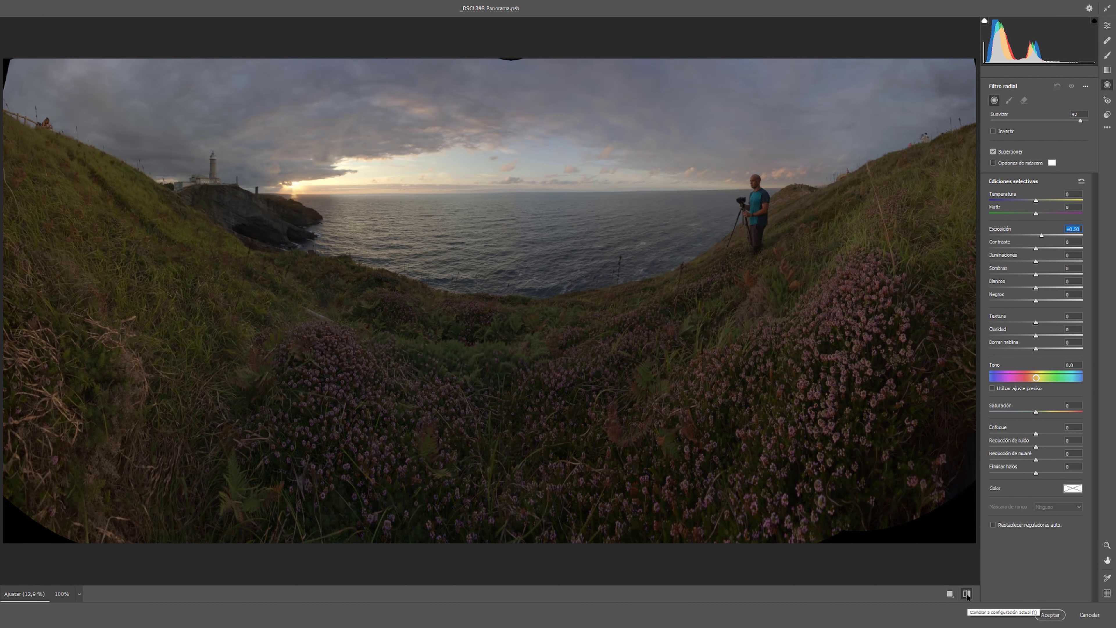
click(968, 594)
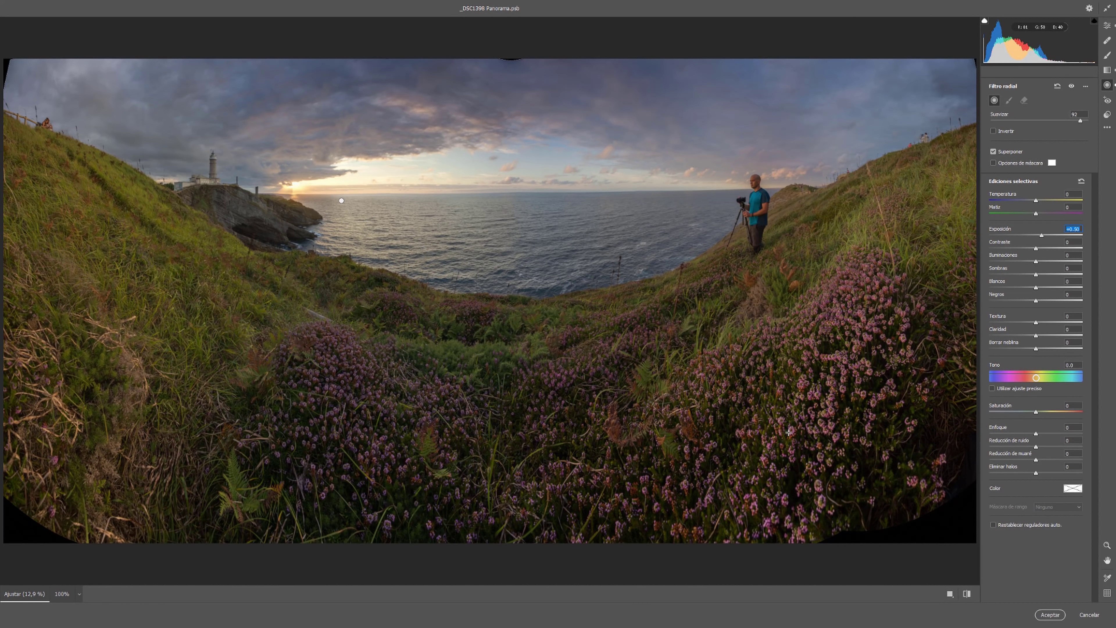